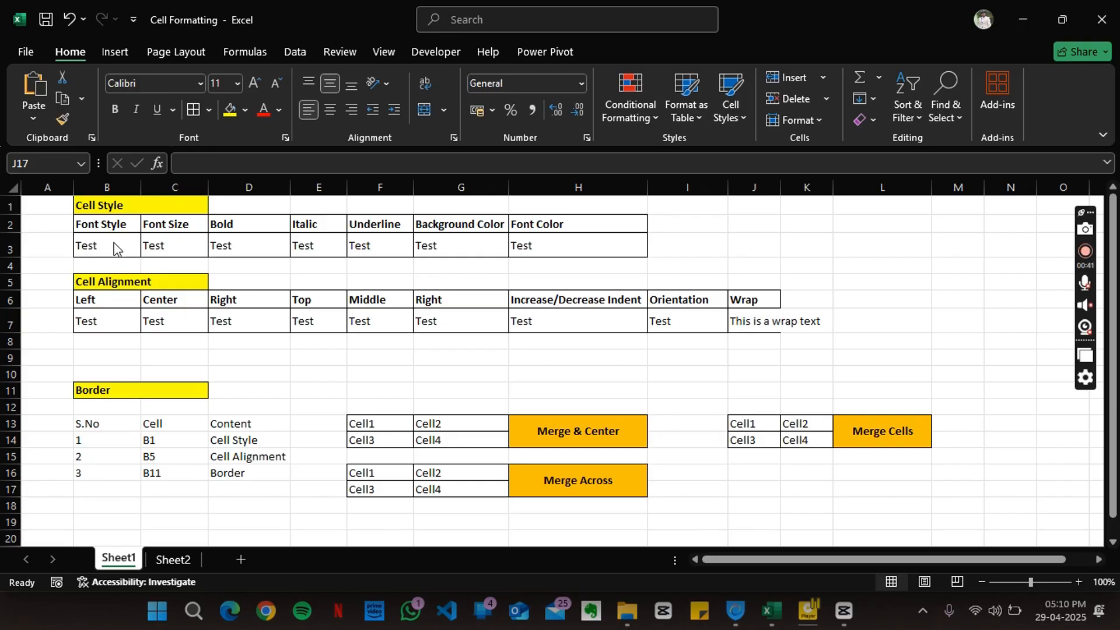
Set the font of the Test cell B3, under Font Style, to Arial Black.
click(114, 242)
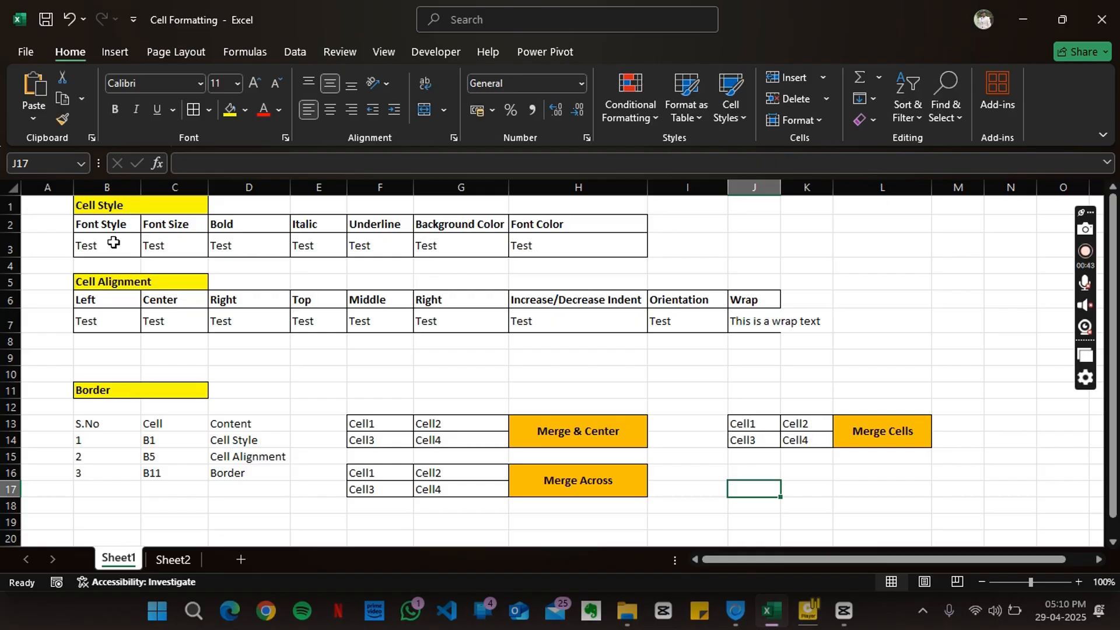
click(114, 243)
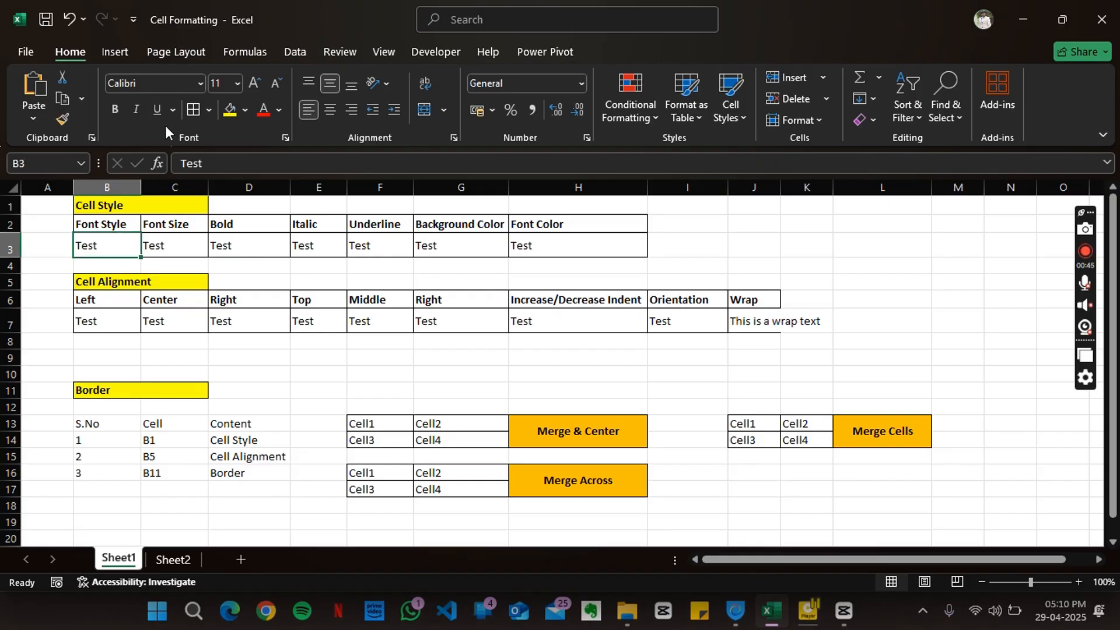
click(200, 85)
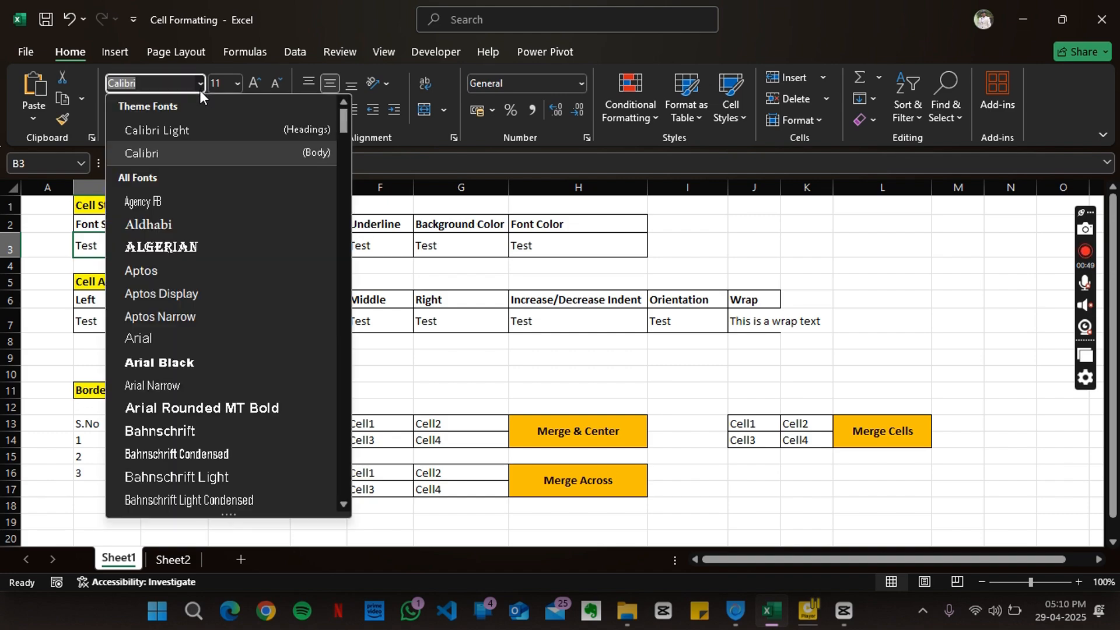
click(162, 364)
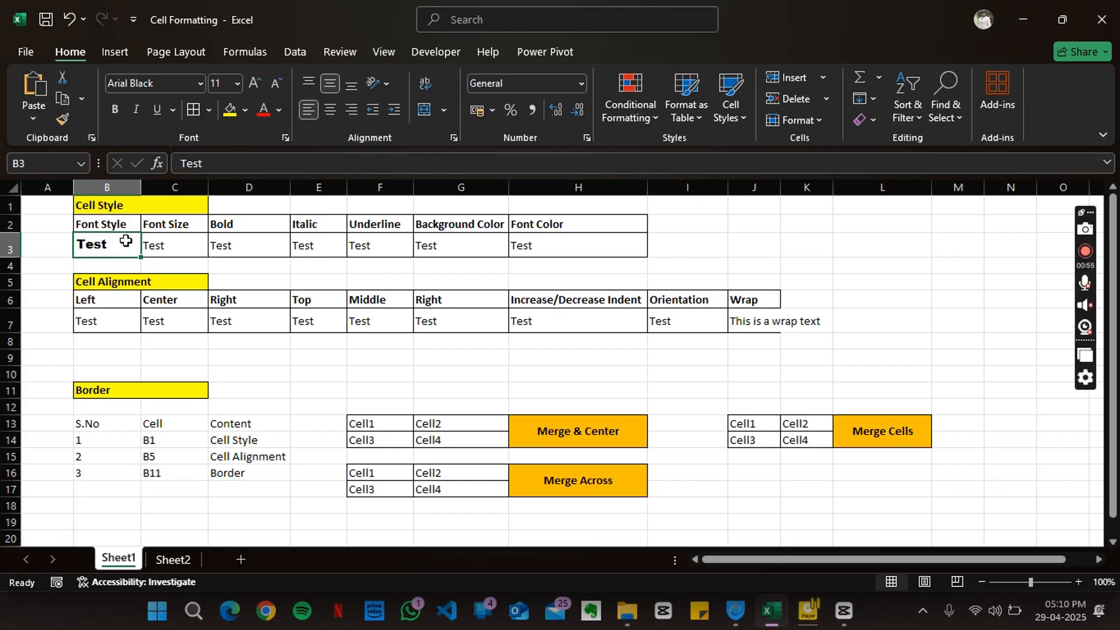
Set the font size of cell C3, under Font Size, to 14.
click(187, 251)
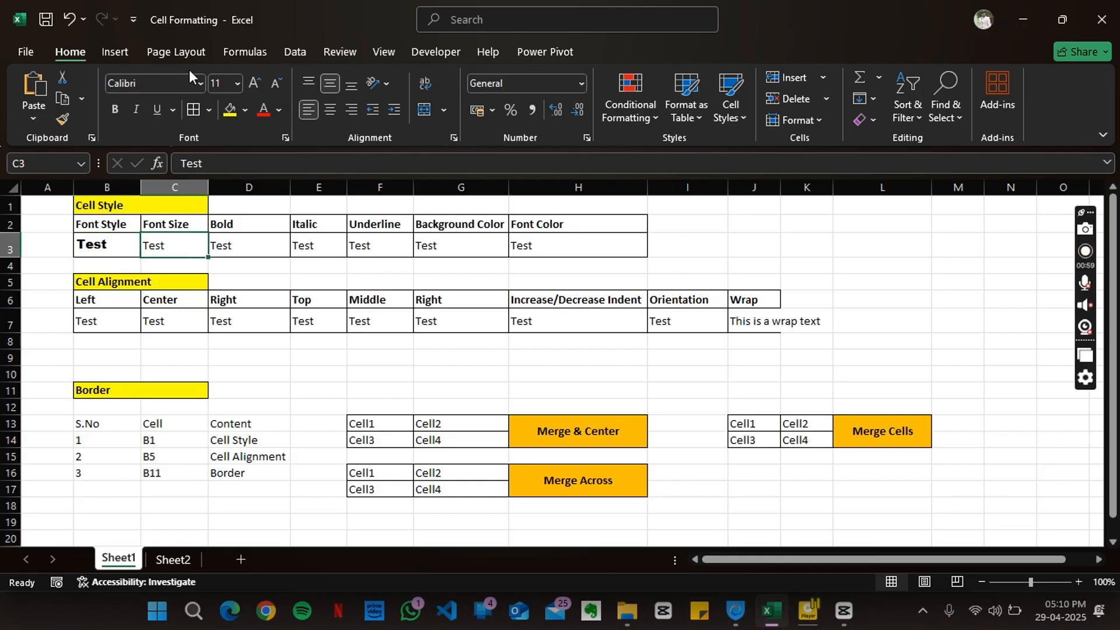
click(238, 83)
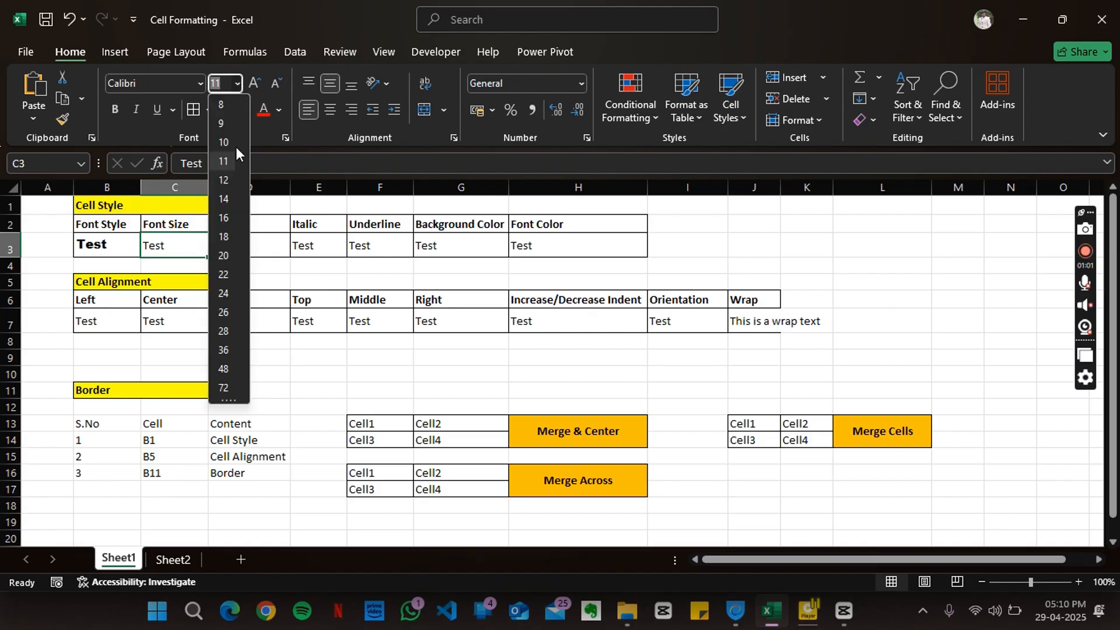
click(226, 199)
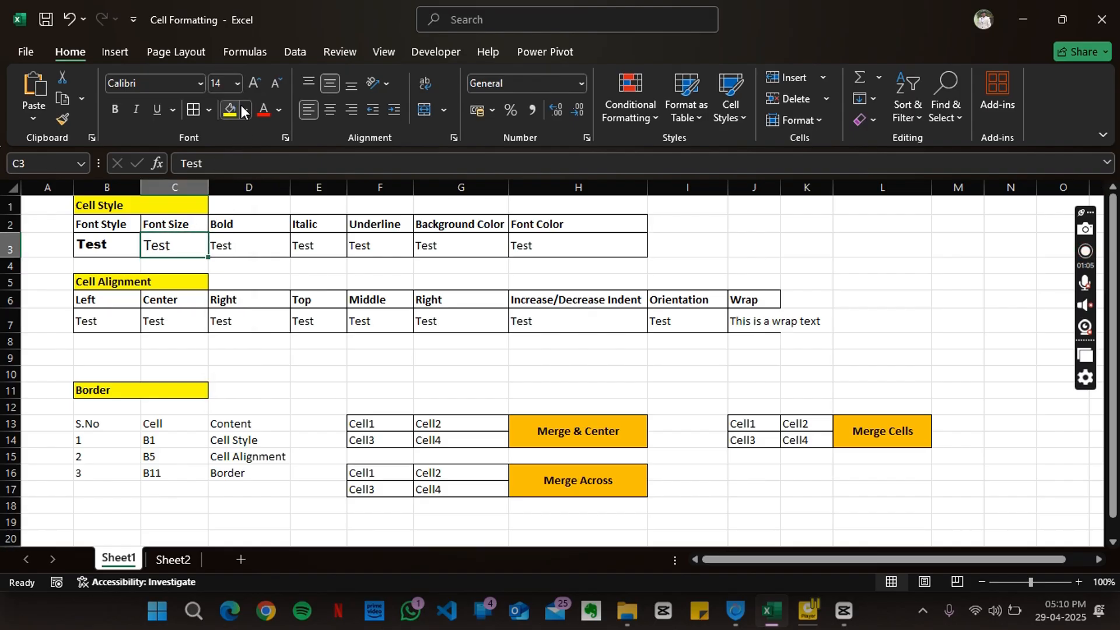
Increase the font size of C3 by several increments, then decrease it back down to 11.
click(257, 80)
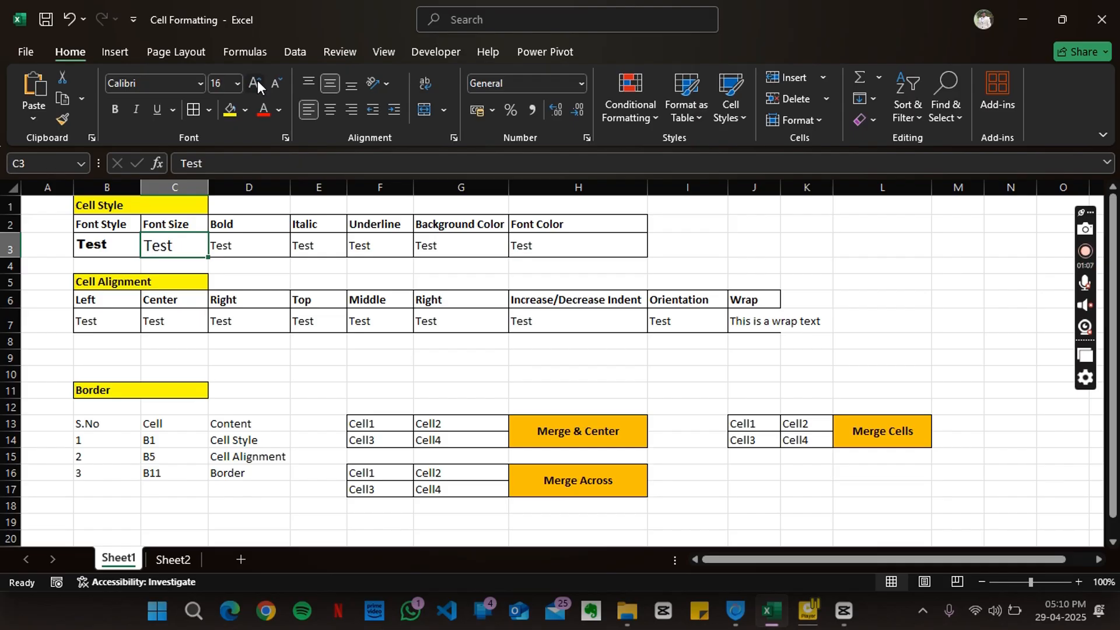
click(258, 80)
click(257, 80)
click(278, 83)
click(278, 82)
click(278, 82)
click(278, 83)
Apply bold to cell D3 and remove it again.
click(249, 246)
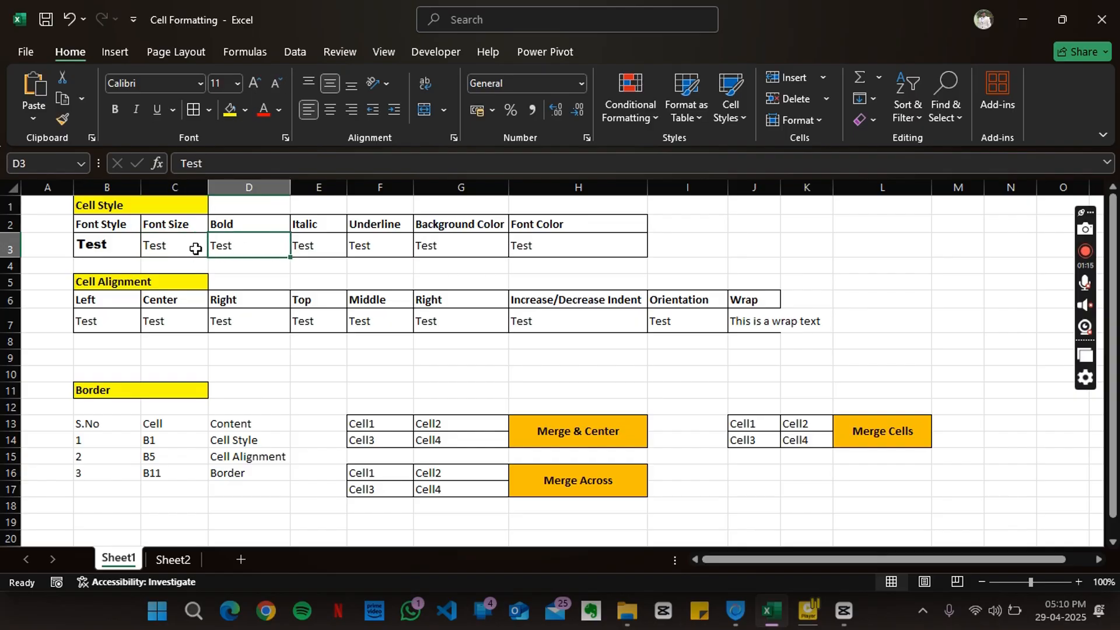
click(116, 111)
click(116, 112)
Apply italic to cell E3 and remove it again.
click(328, 247)
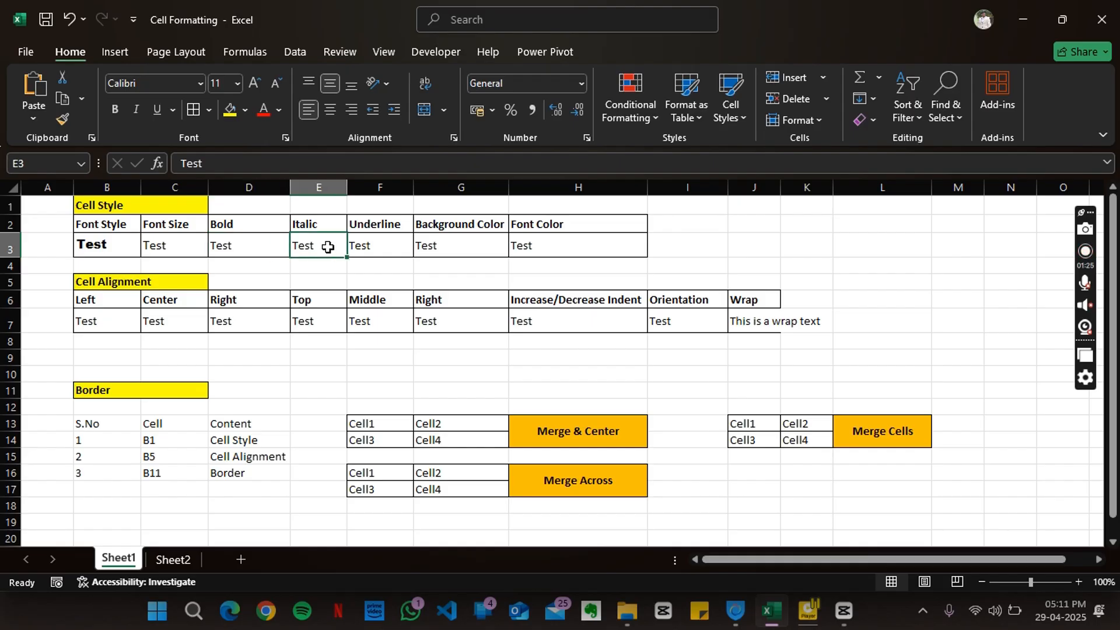
click(136, 110)
click(135, 110)
Underline the text in cell F3, then switch it to Double Underline.
click(388, 244)
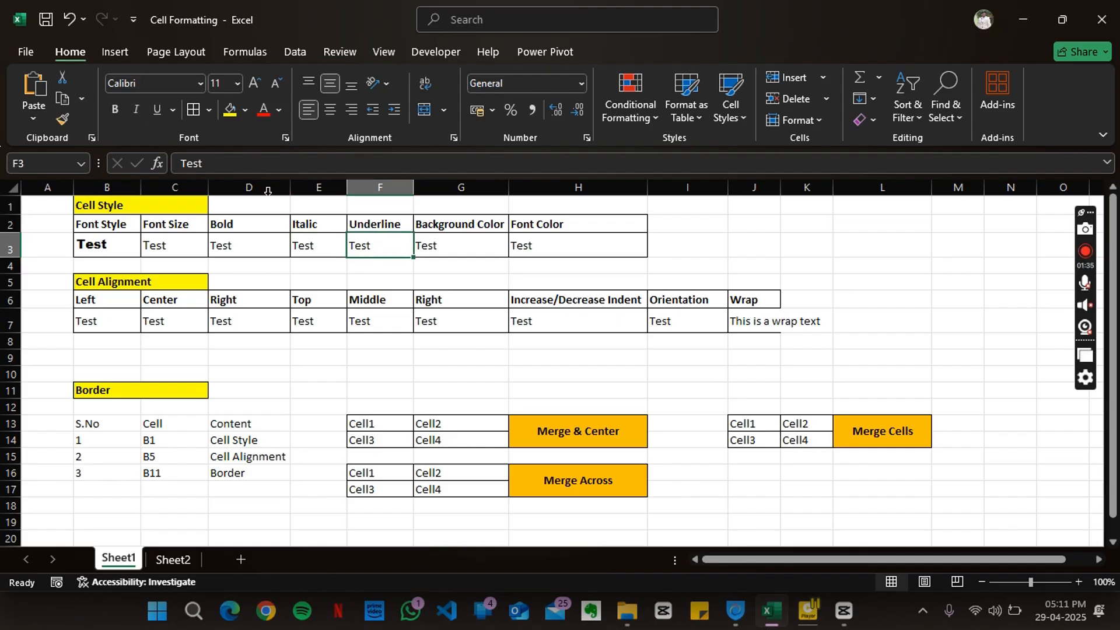
click(160, 109)
click(173, 109)
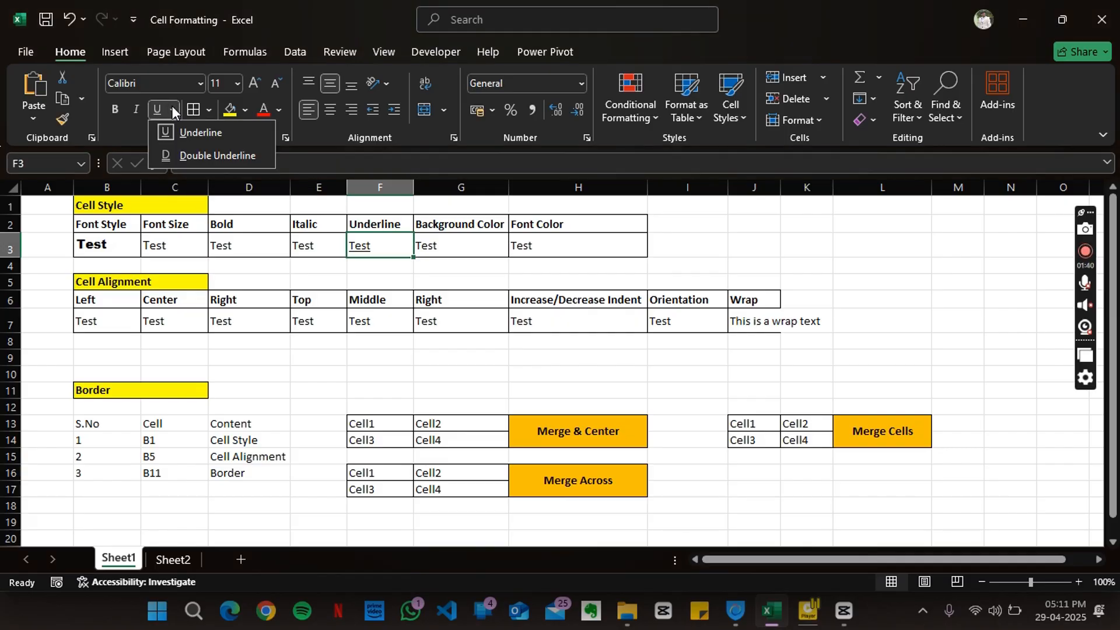
click(175, 157)
Fill cell G3, under Background Color, with the standard orange color.
click(449, 246)
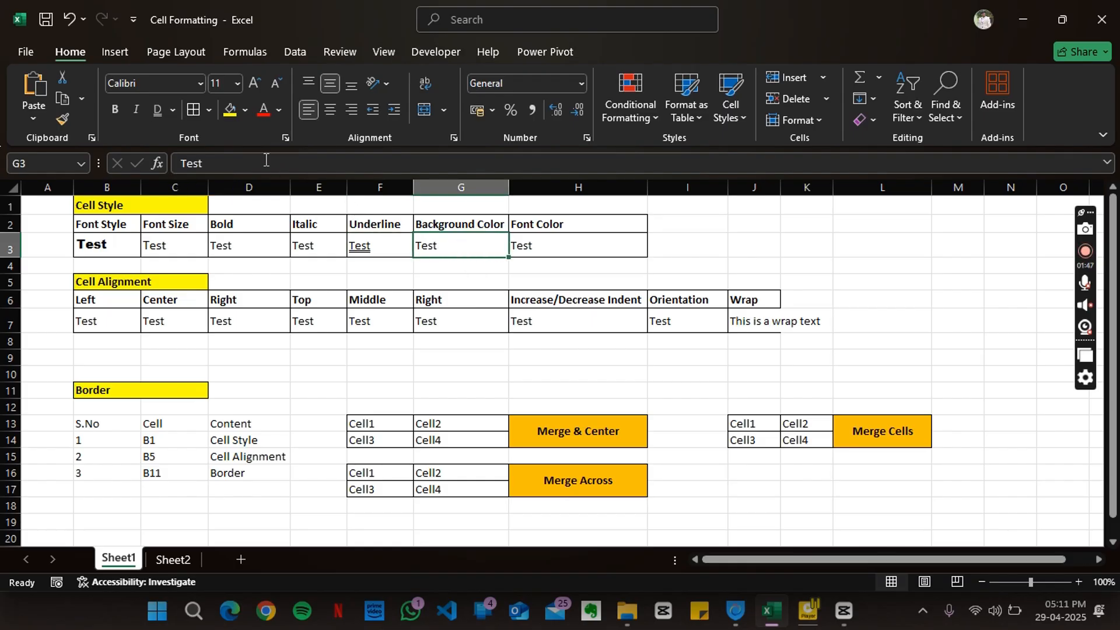
click(243, 110)
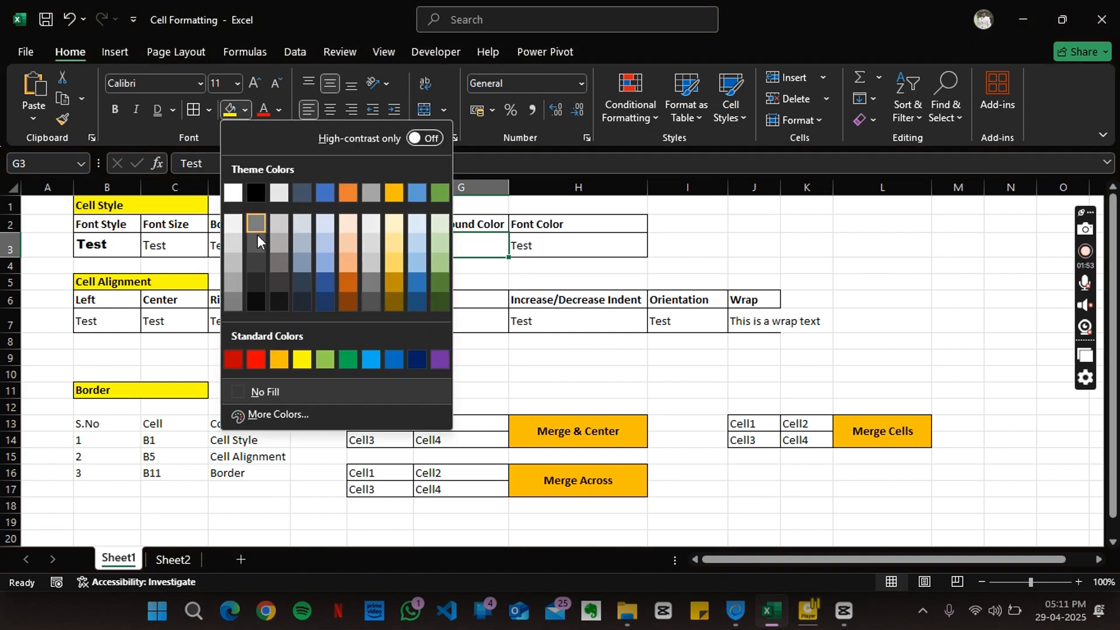
click(275, 362)
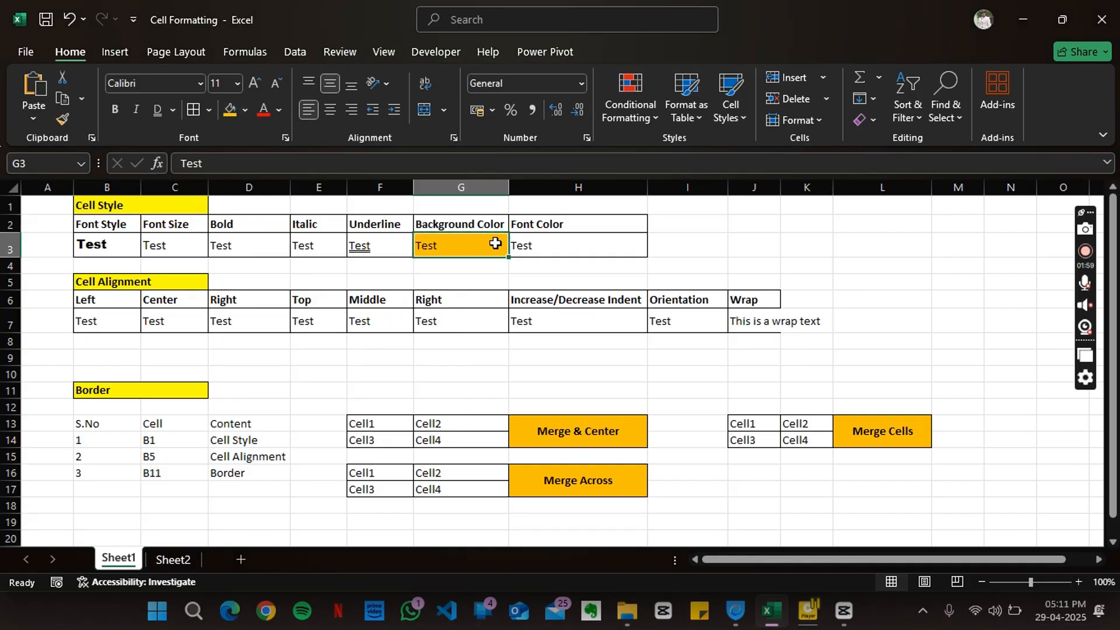
Set the font color of cell H3 to standard red.
click(581, 241)
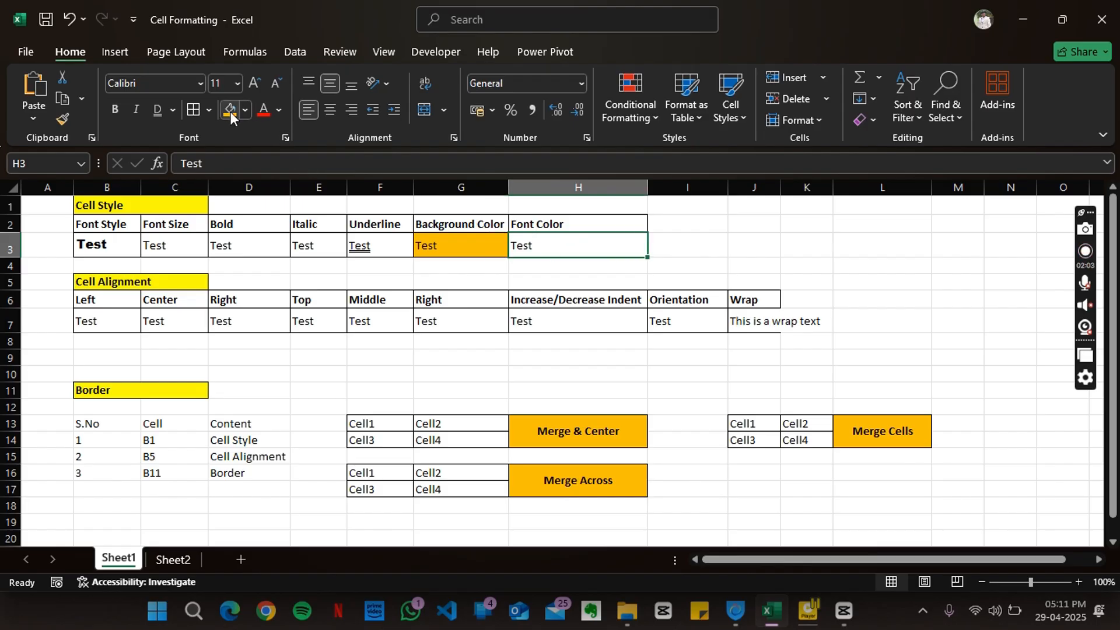
click(279, 112)
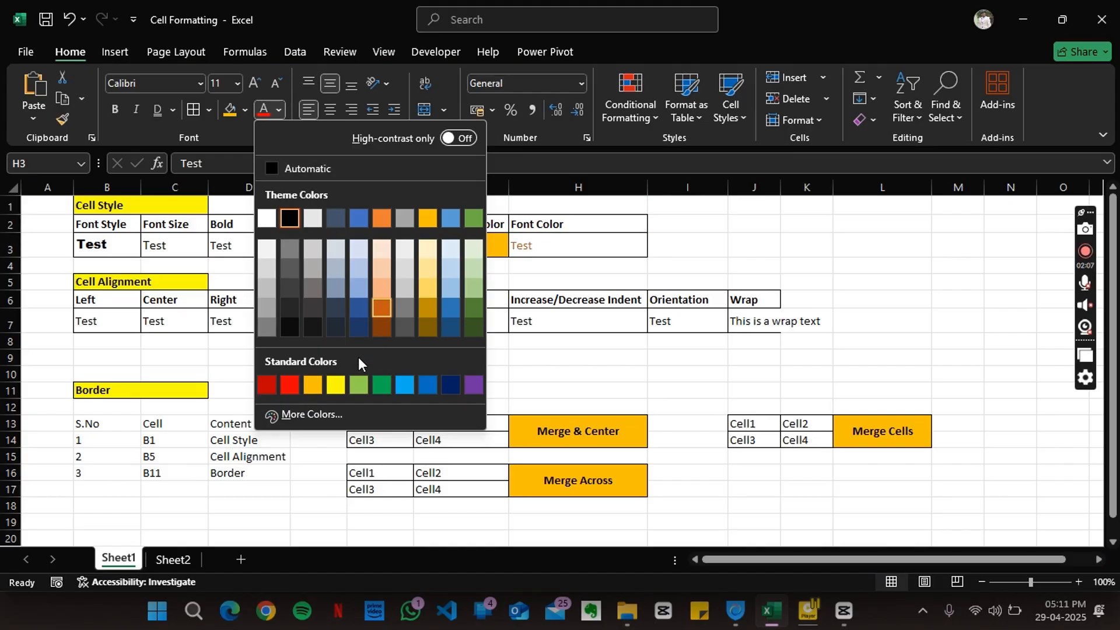
click(291, 388)
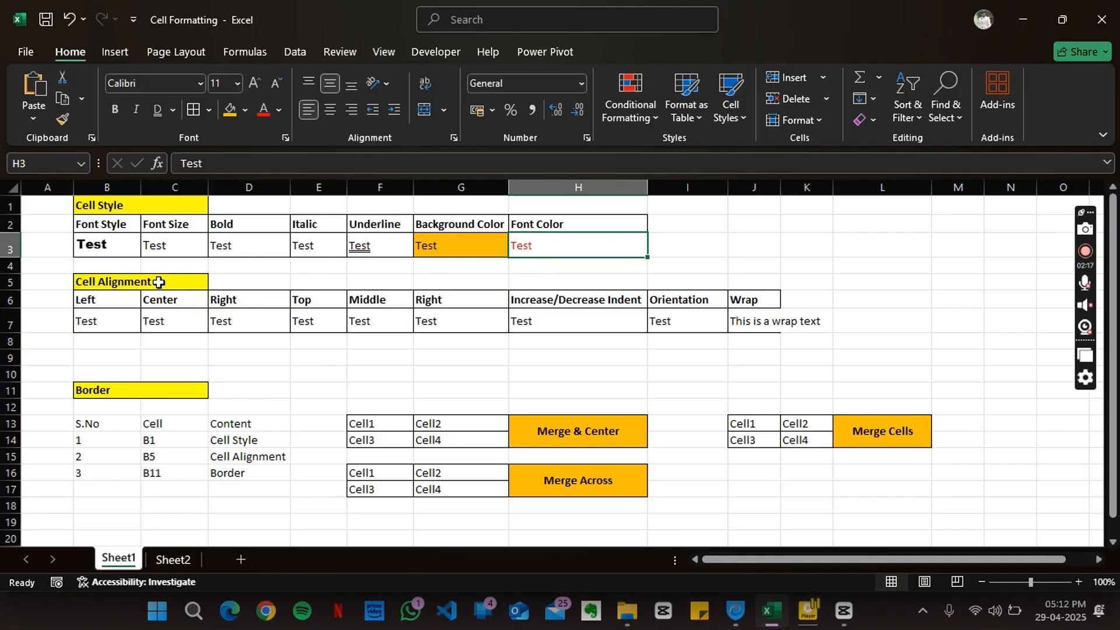
Center the text in cell B7, then align it left again.
click(119, 321)
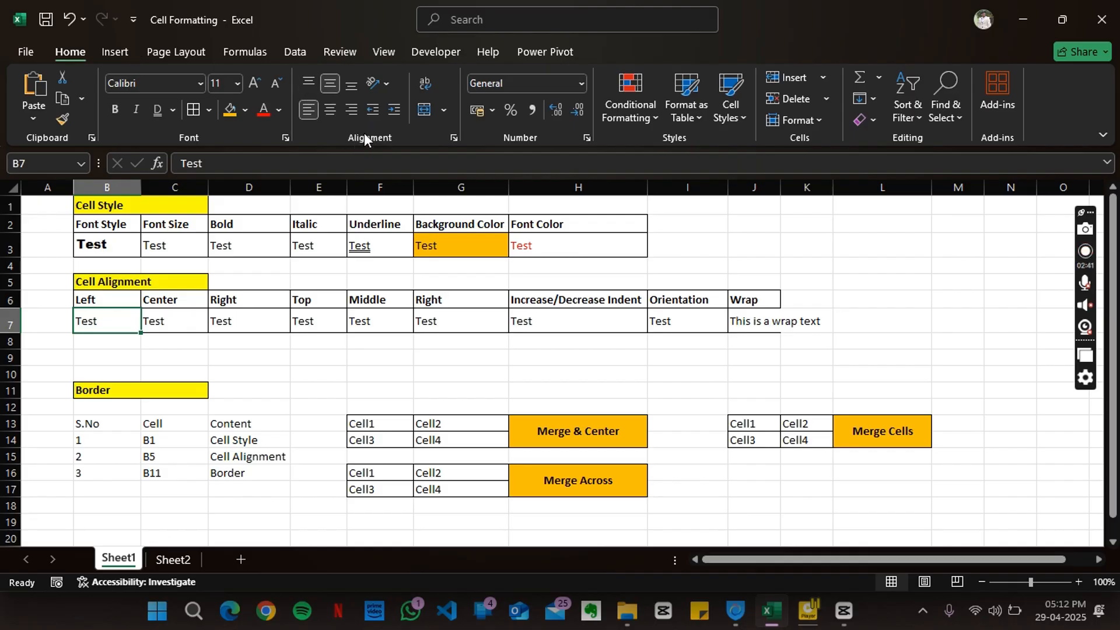
click(330, 110)
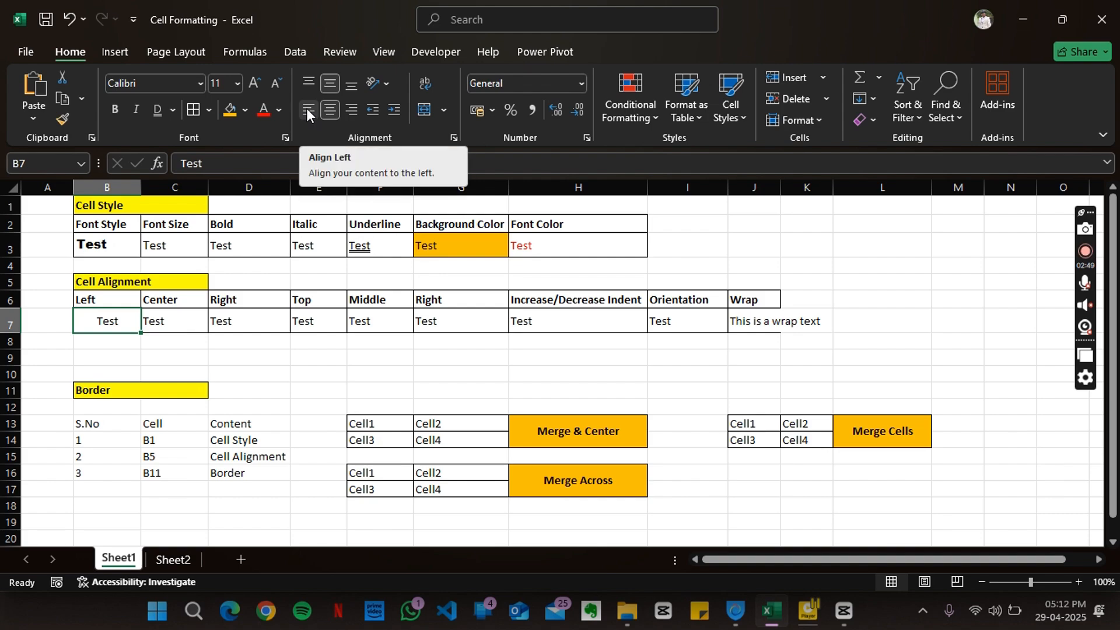
click(306, 108)
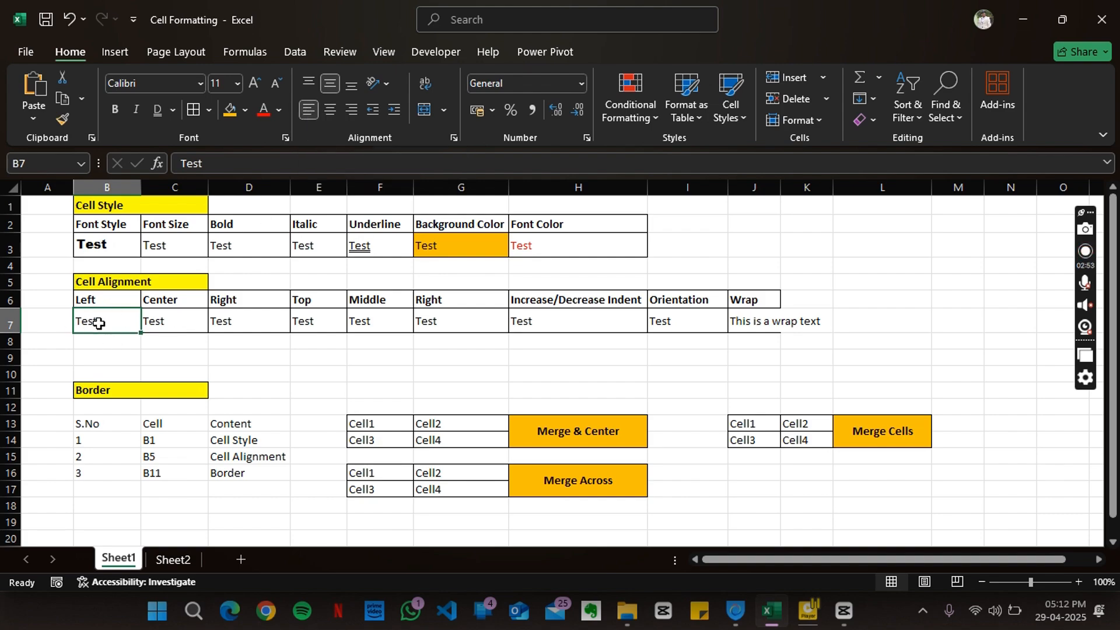
Center the text in cell C7 and right-align the text in cell D7.
click(191, 326)
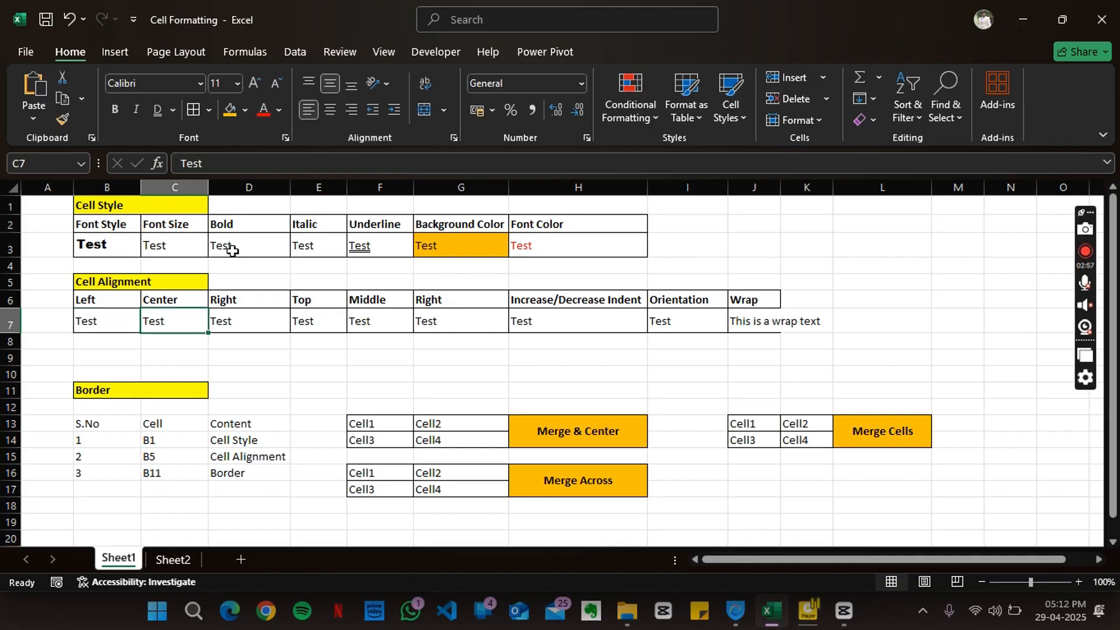
click(331, 109)
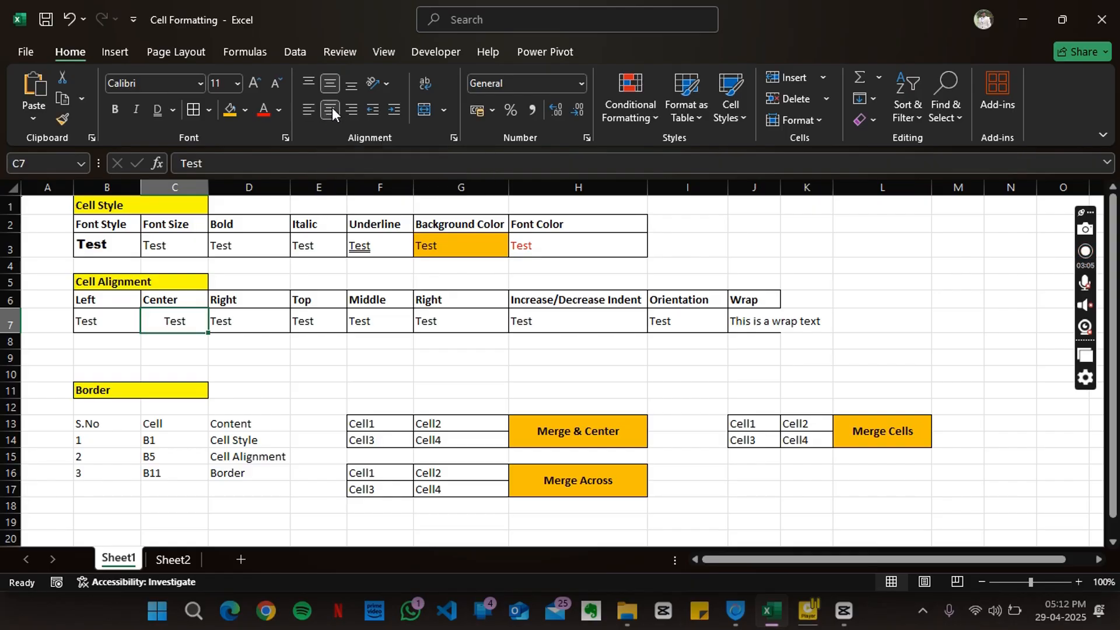
click(264, 324)
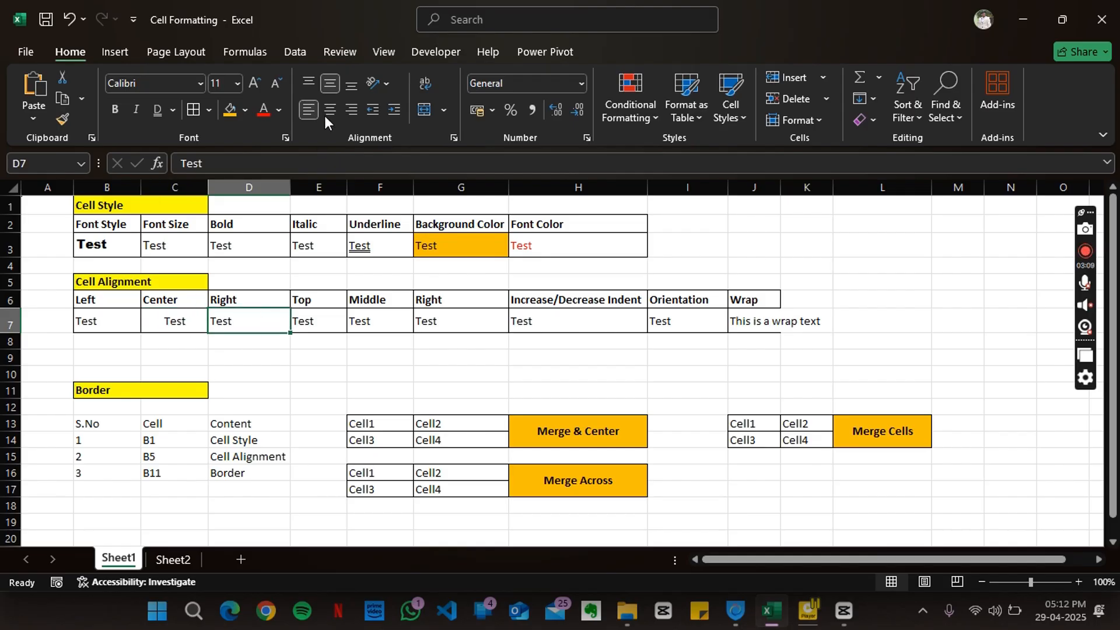
click(358, 107)
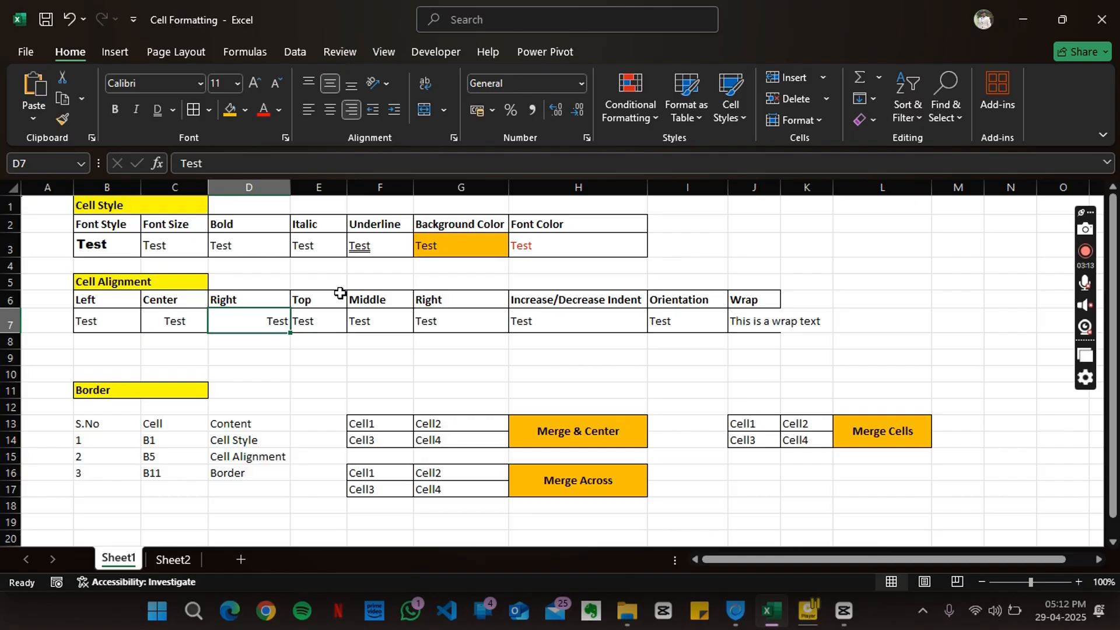
Set the vertical alignment of cells E7, F7 and G7 to top, middle and bottom respectively.
click(329, 318)
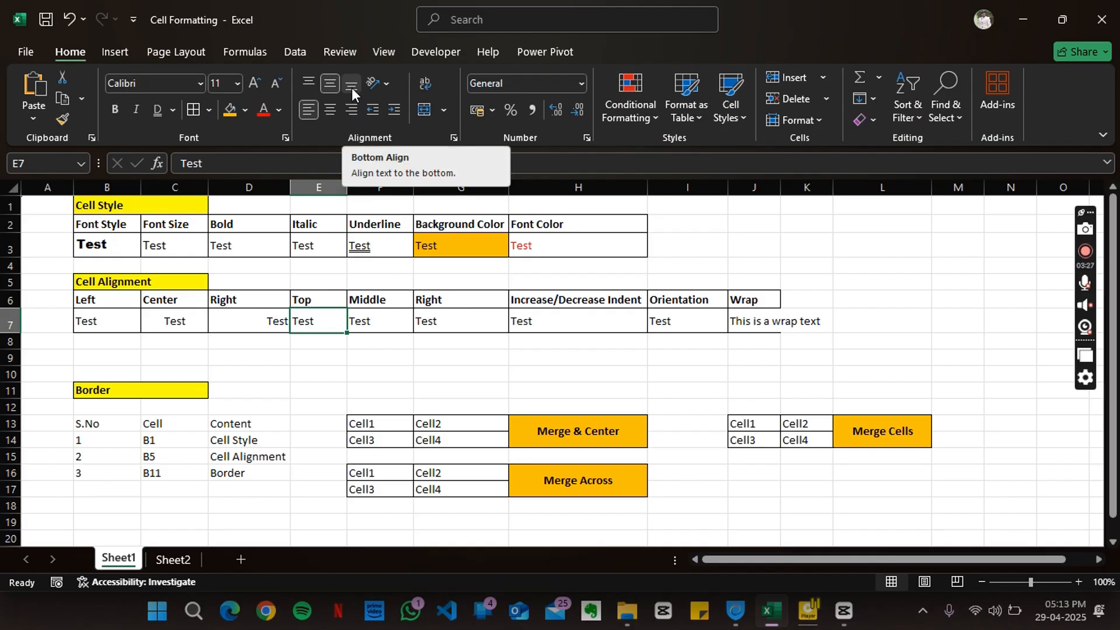
click(309, 82)
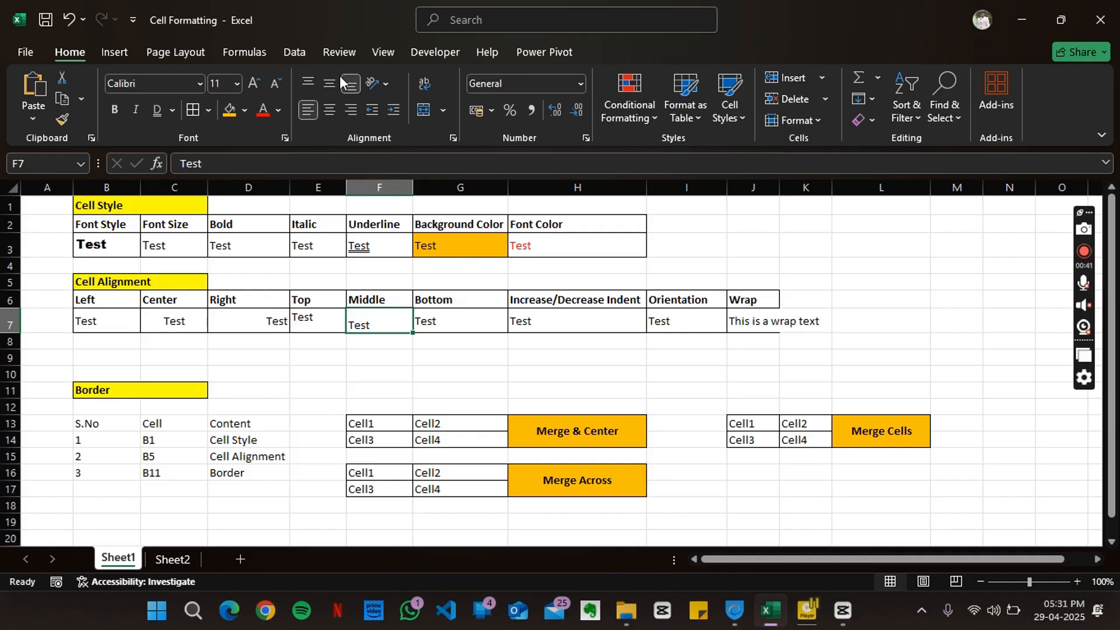
click(334, 83)
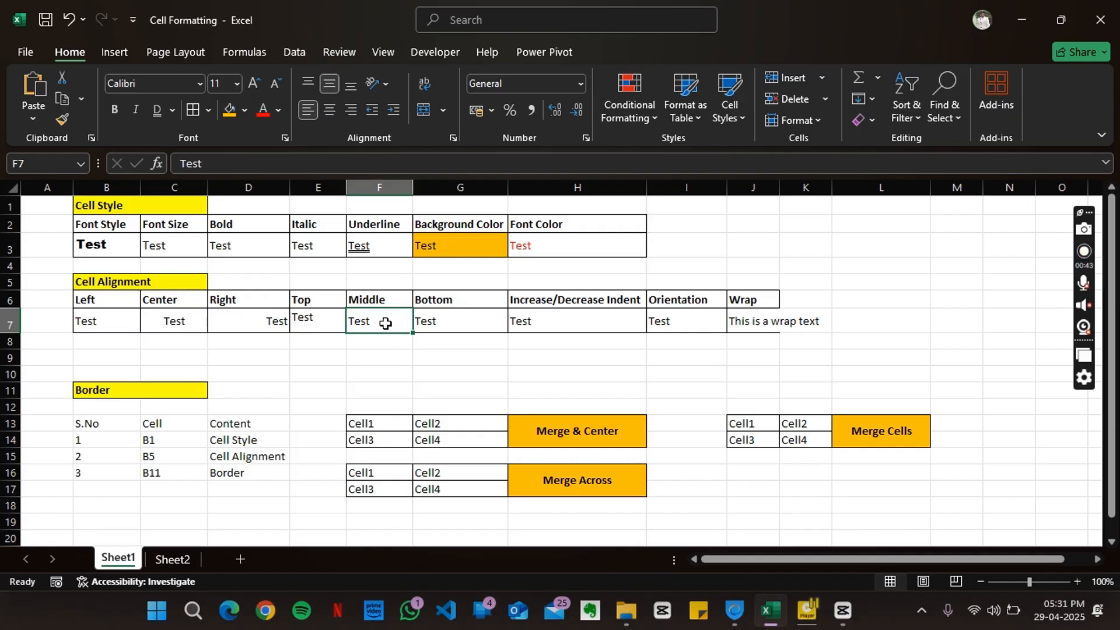
click(473, 320)
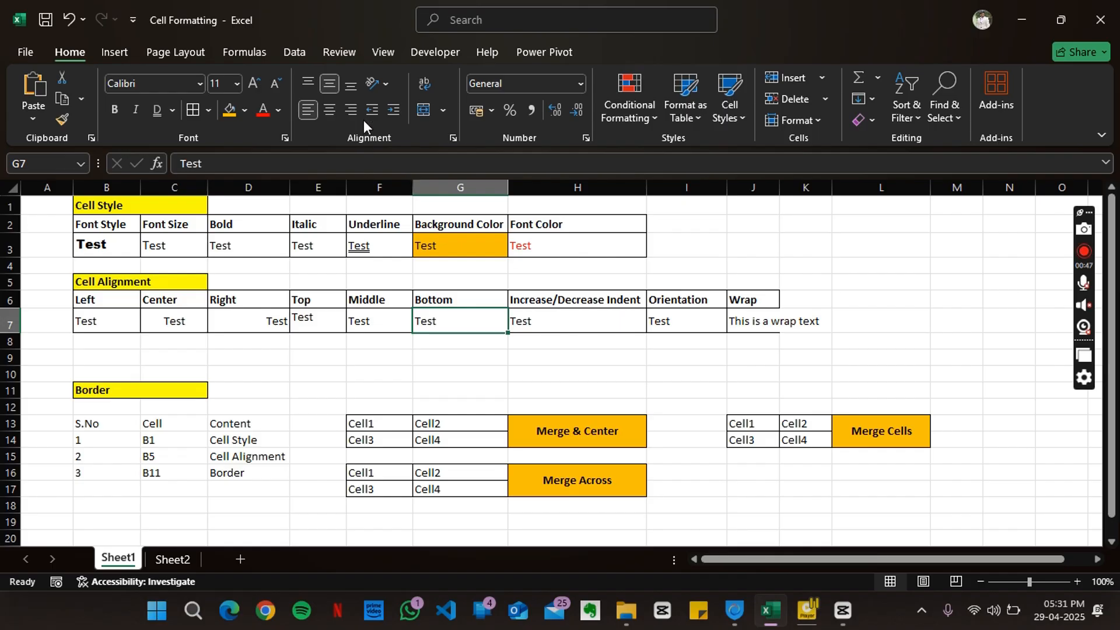
click(353, 89)
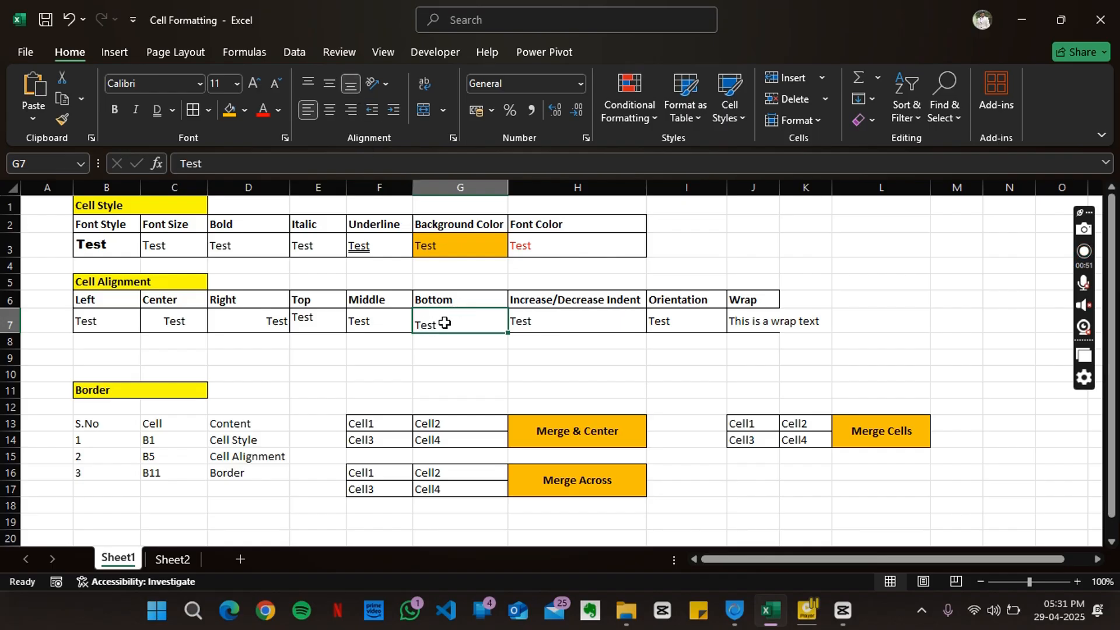
Insert leading spaces before the text in cell H7, then delete them again and commit the entry.
click(559, 317)
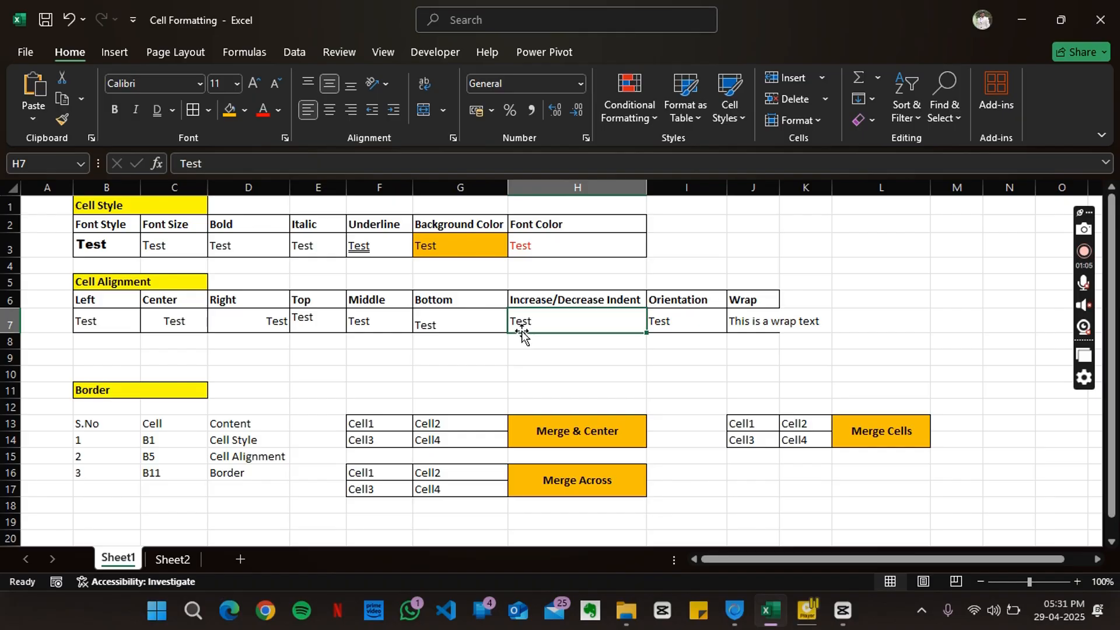
double_click(512, 321)
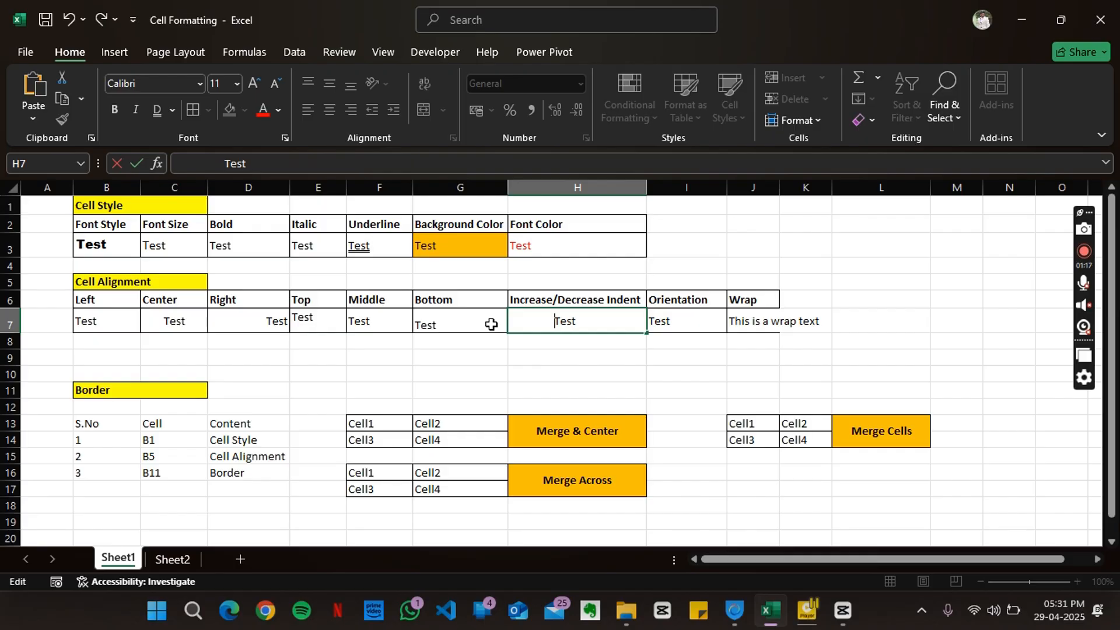
key(BackSpace)
key(BackSpace)
key(BackSpace)
key(BackSpace)
key(BackSpace)
key(BackSpace)
key(BackSpace)
key(BackSpace)
key(BackSpace)
key(BackSpace)
key(BackSpace)
key(BackSpace)
key(BackSpace)
key(BackSpace)
key(BackSpace)
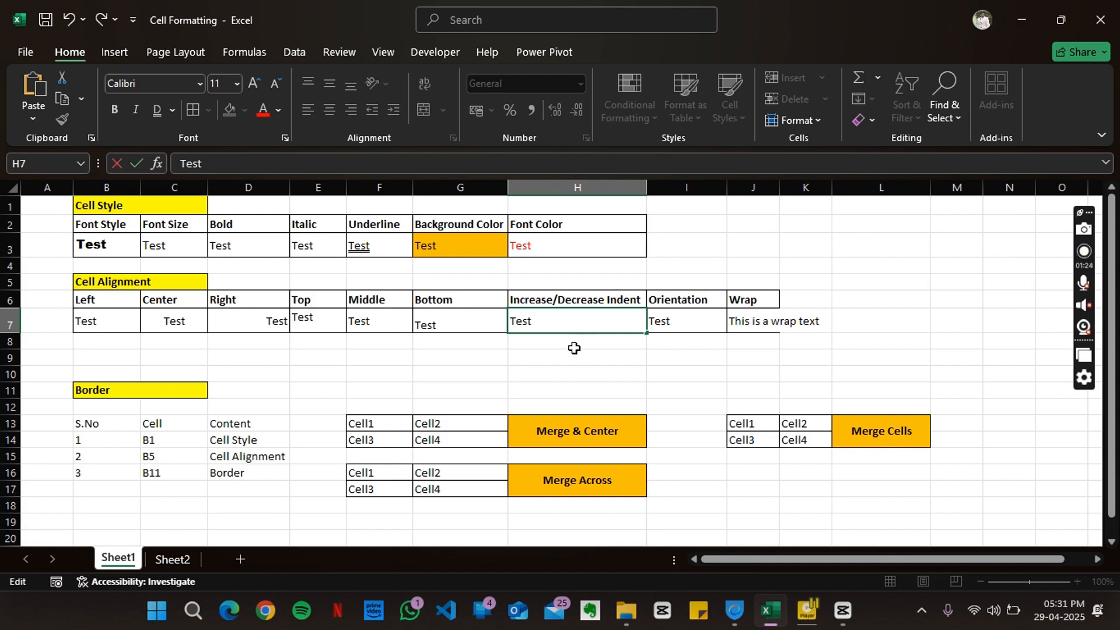
key(ctrl+Return)
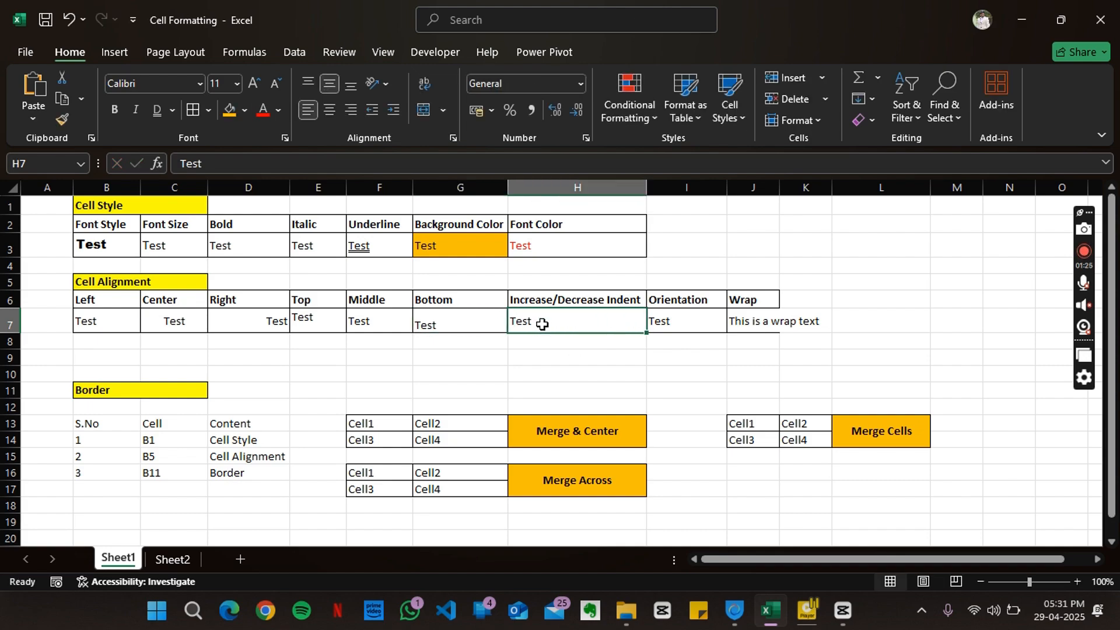
Increase the indent of cell H7 by eight levels.
click(390, 109)
click(390, 110)
click(391, 110)
click(391, 110)
click(390, 109)
click(391, 110)
click(391, 110)
click(390, 110)
Decrease the indent of cell H7 by seven levels.
click(374, 110)
click(375, 109)
click(375, 109)
click(374, 109)
click(375, 110)
click(375, 109)
click(374, 110)
Angle the text in cell I7 counterclockwise, then switch its orientation to Angle Clockwise.
click(700, 321)
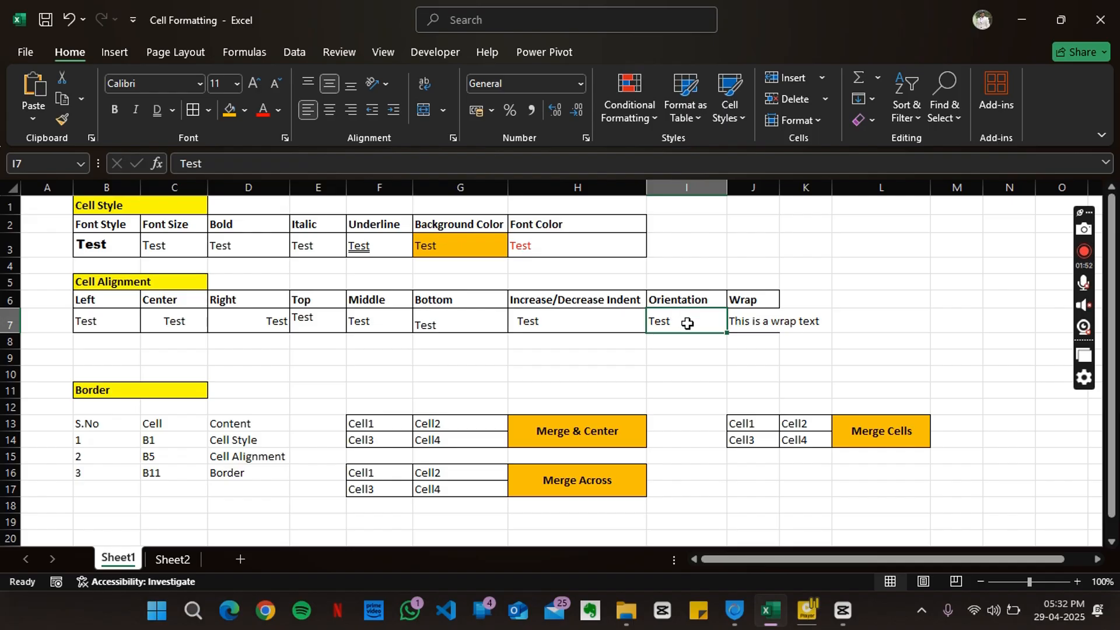
click(385, 85)
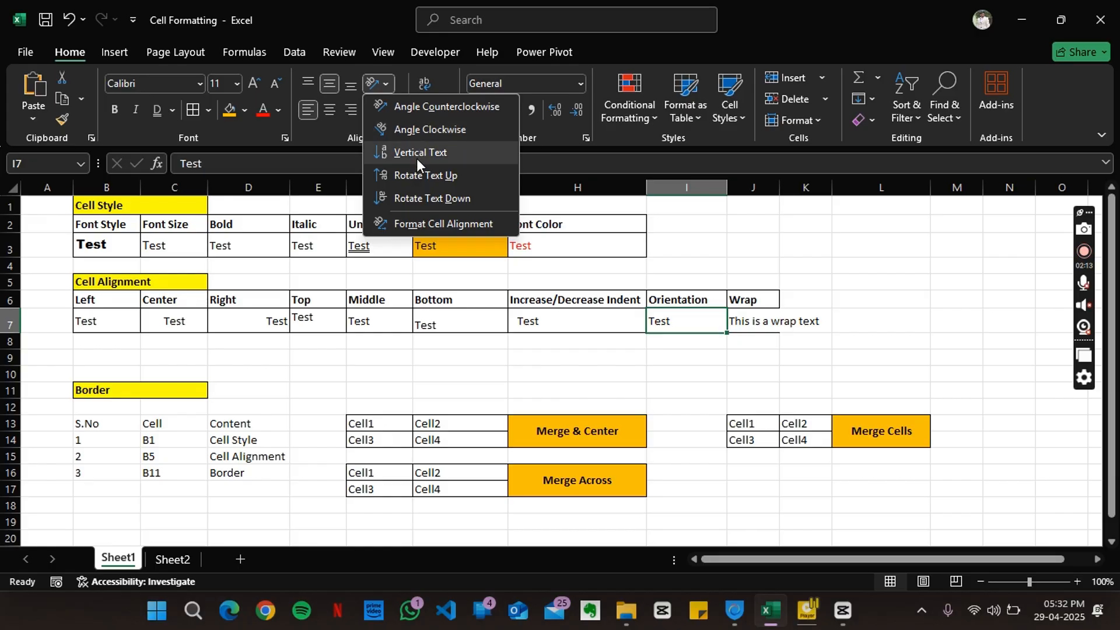
click(418, 114)
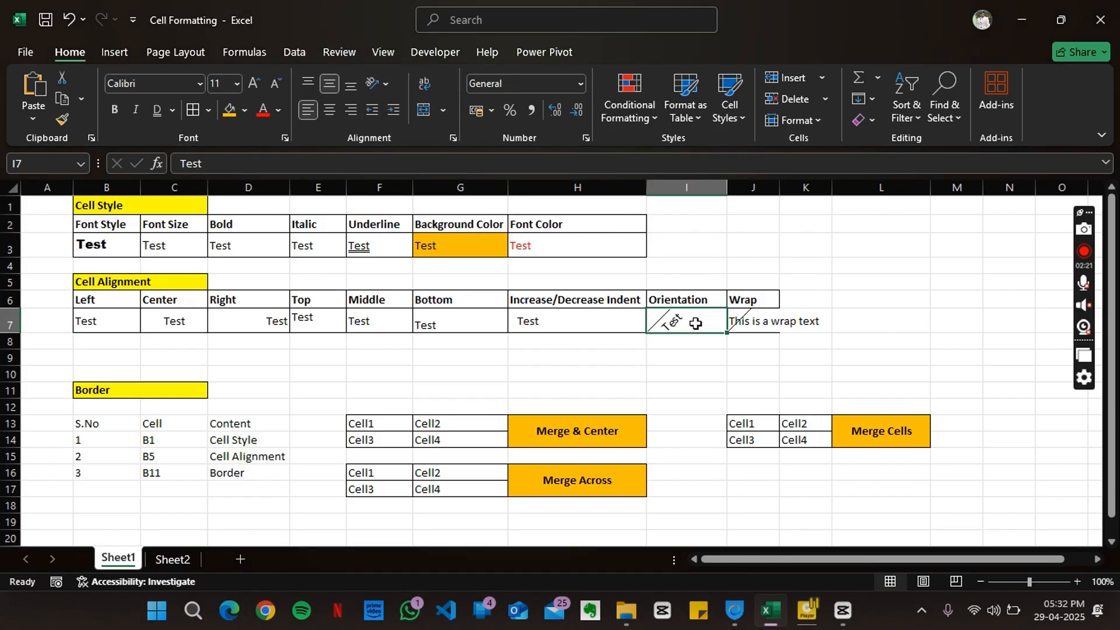
click(390, 83)
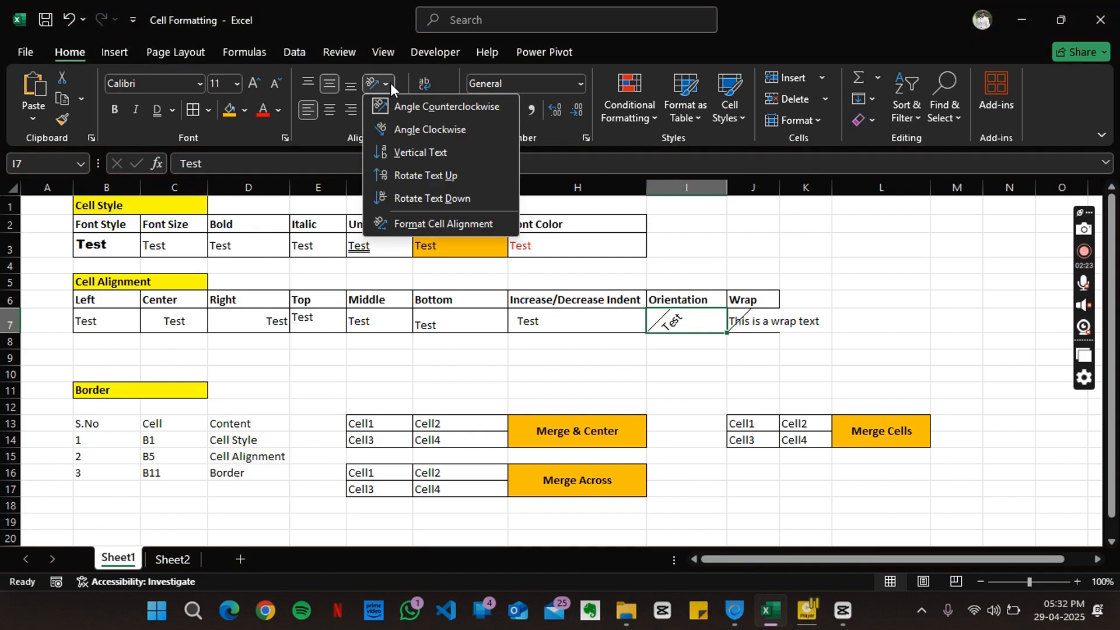
click(396, 129)
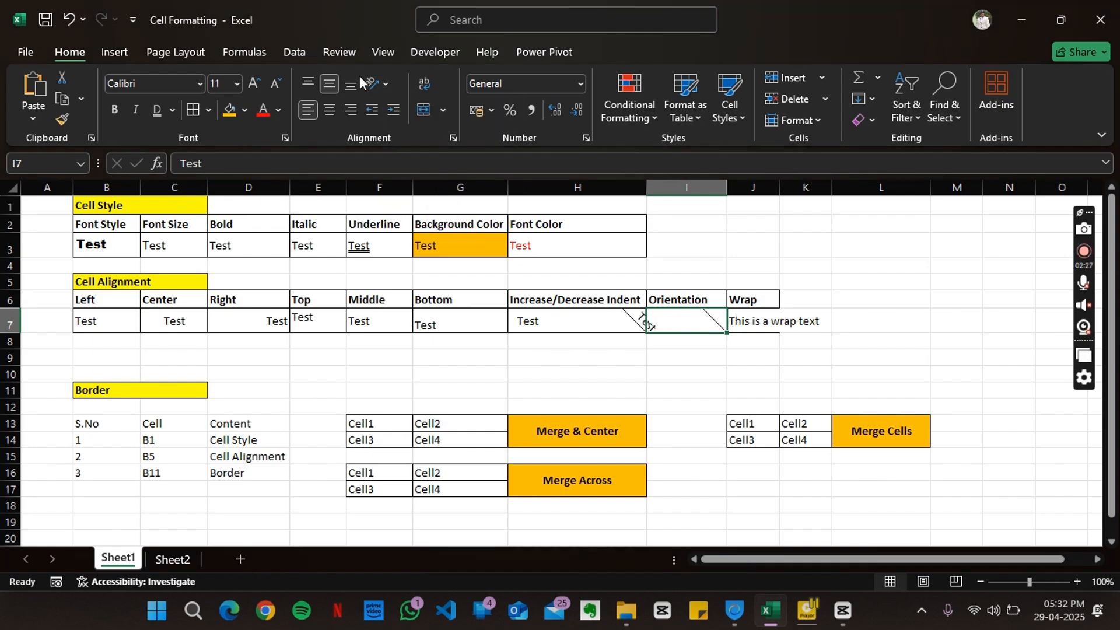
Set the orientation of cell I7 to Vertical Text and autofit the height of row 7.
click(384, 81)
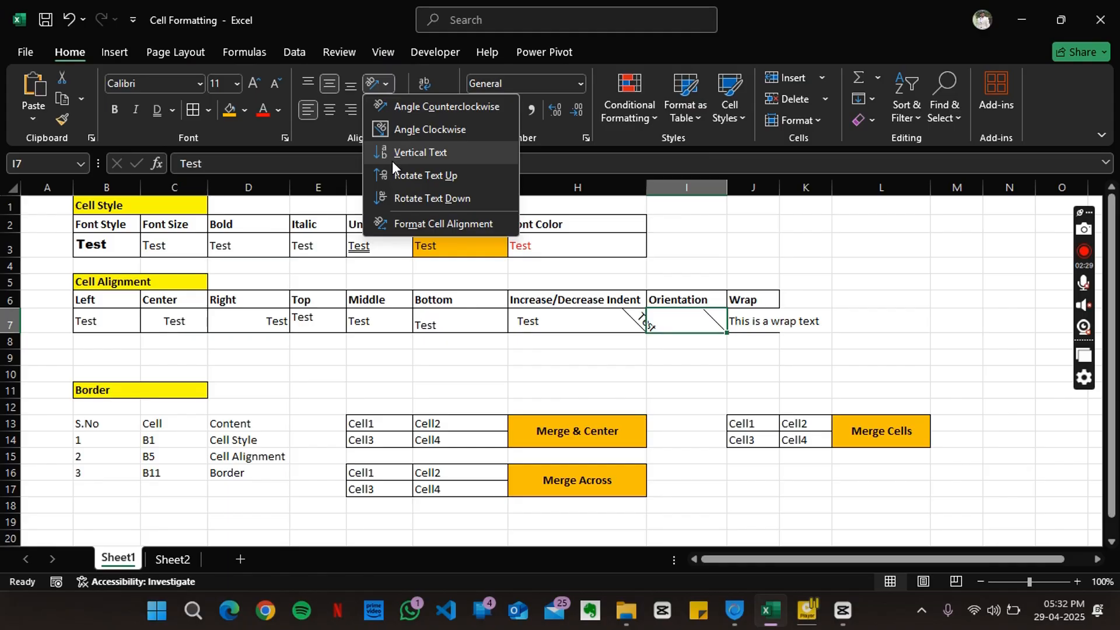
click(392, 161)
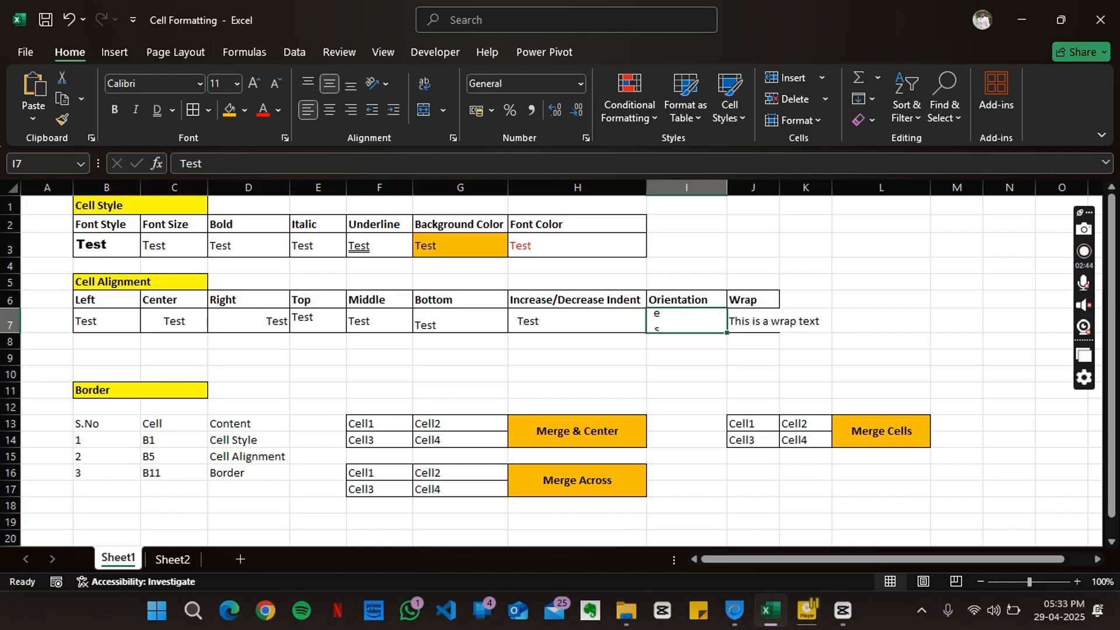
double_click(10, 333)
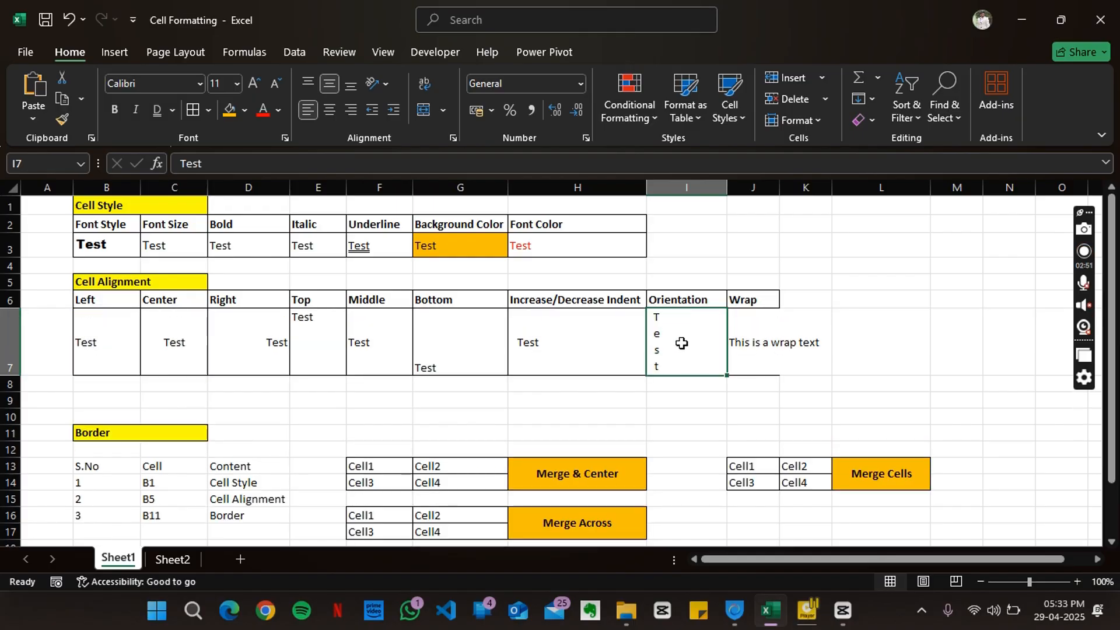
Apply Rotate Text Up to cell I7, then change its orientation to Rotate Text Down.
click(388, 83)
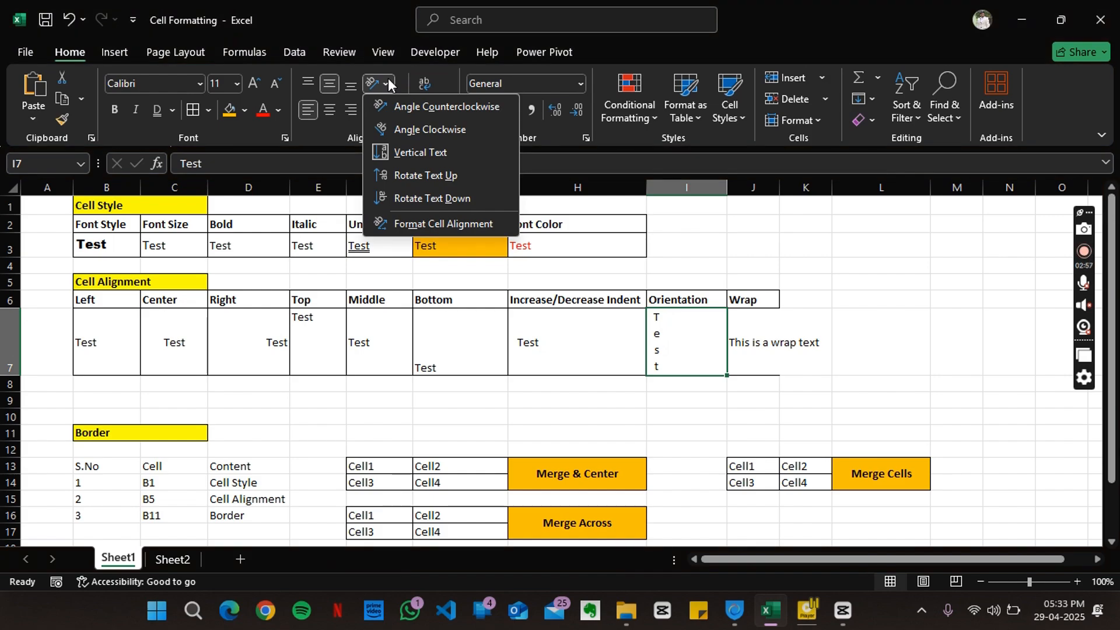
click(404, 180)
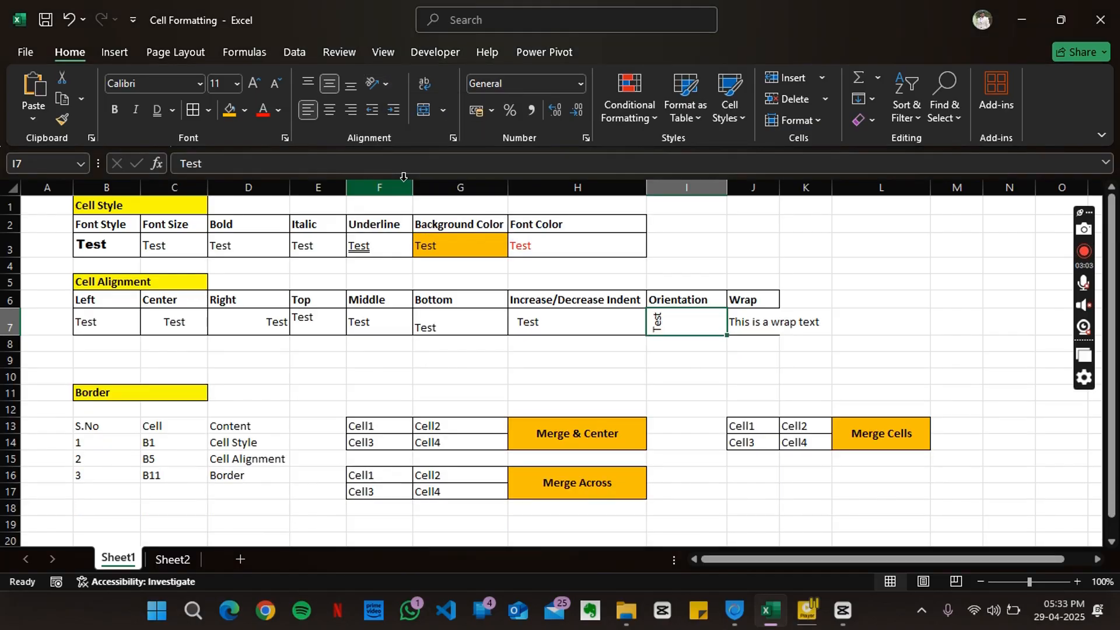
click(387, 83)
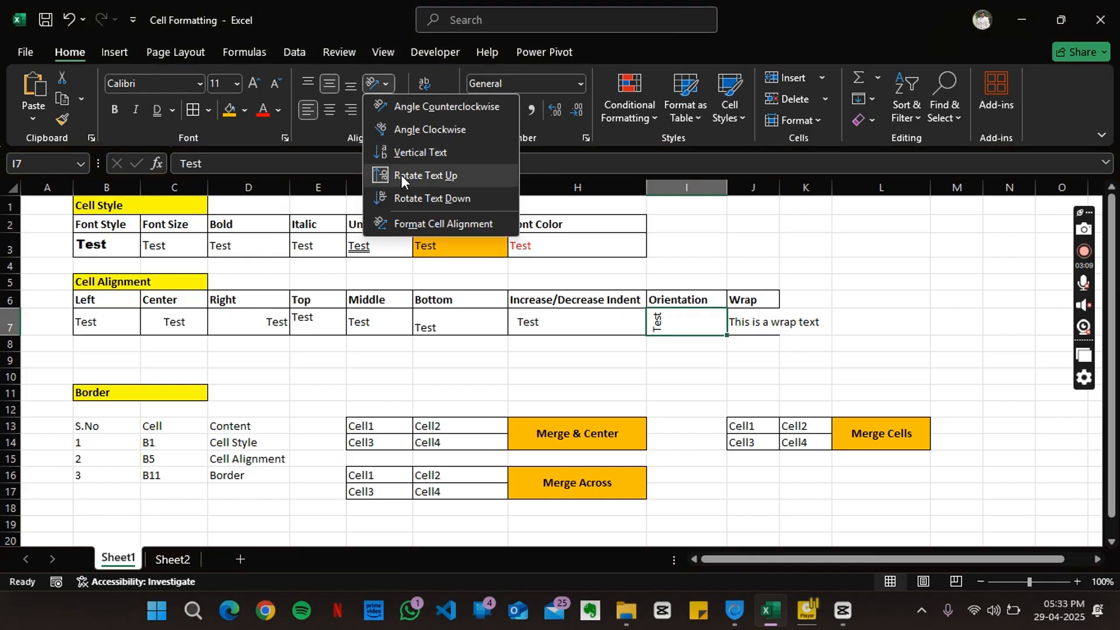
click(419, 199)
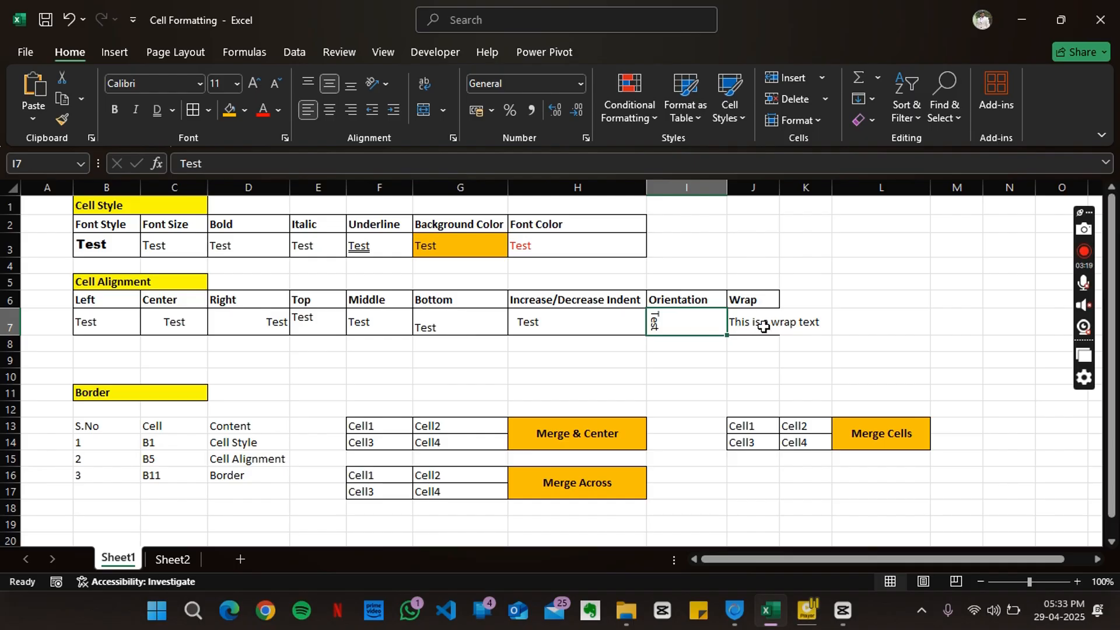
Wrap the text in cell J7 under the Wrap heading.
click(762, 326)
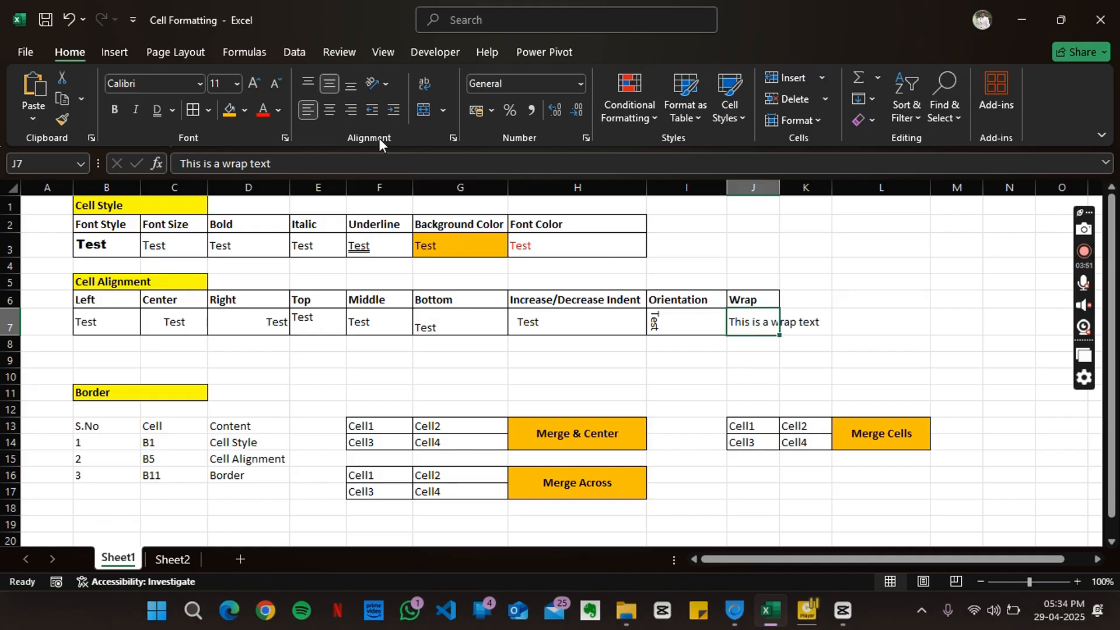
click(424, 84)
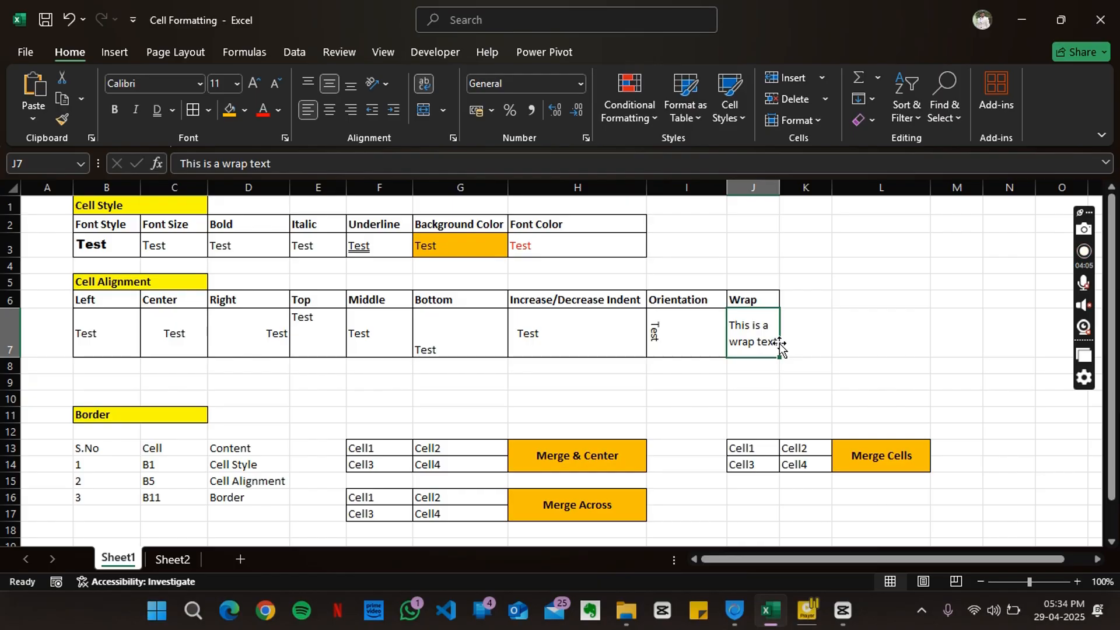
Apply a bottom border to the S.No, Cell and Content table in range B13:D16.
scroll(766, 350, down, 1)
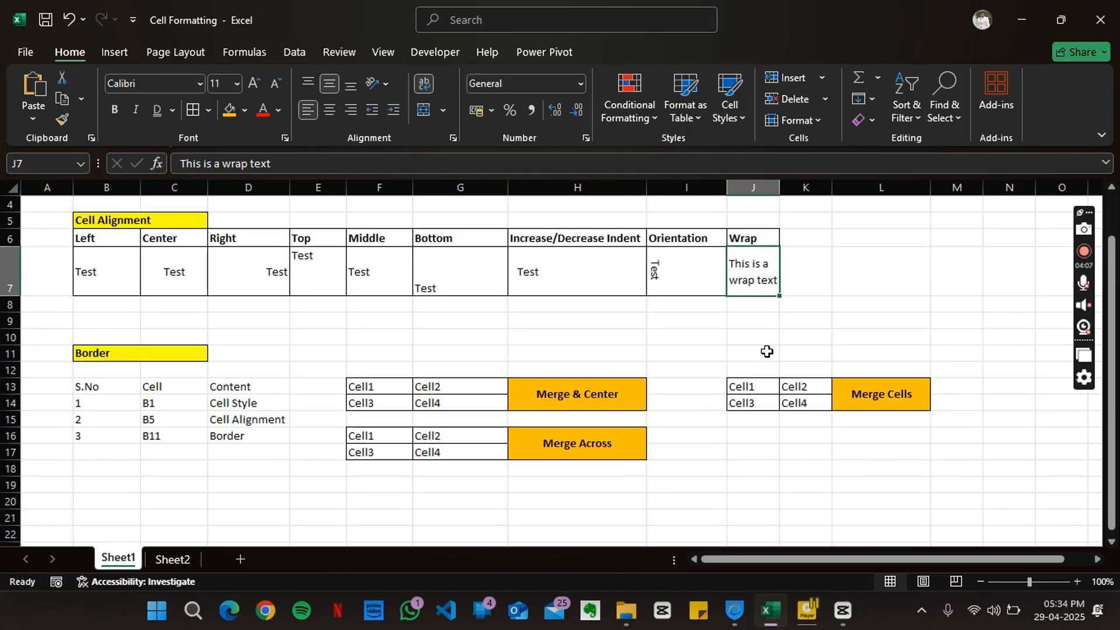
click(193, 366)
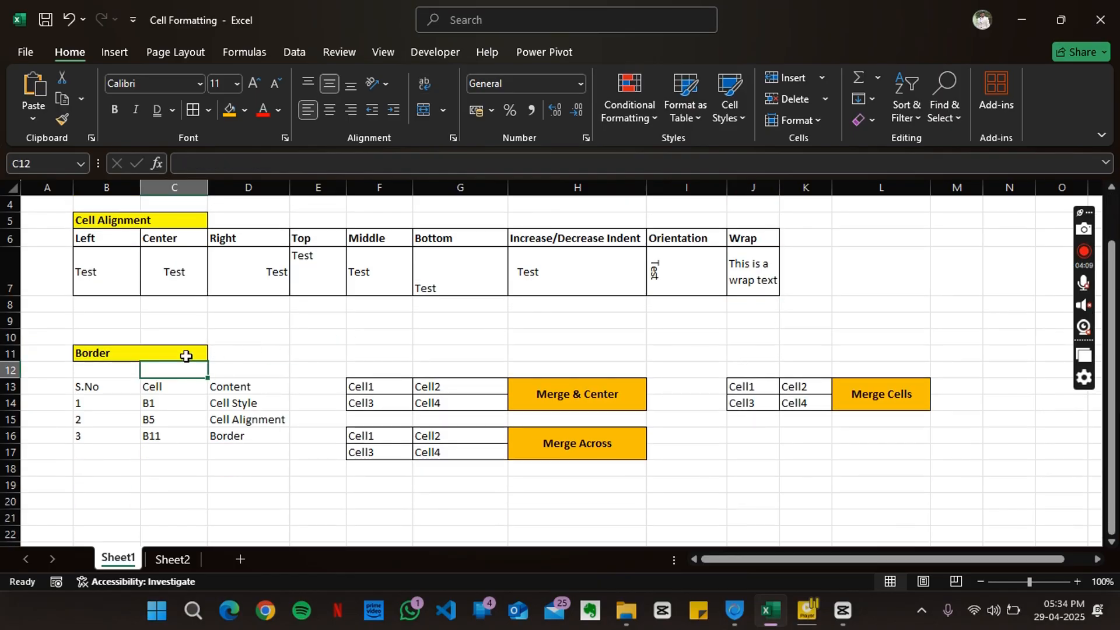
click(186, 356)
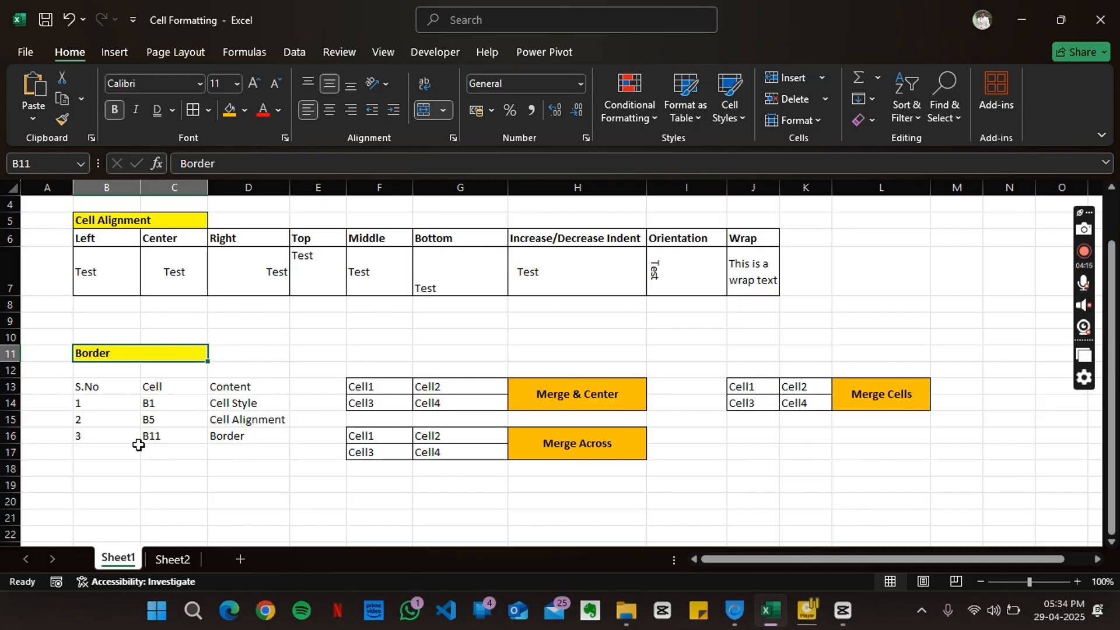
click(112, 390)
drag(112, 389, 250, 439)
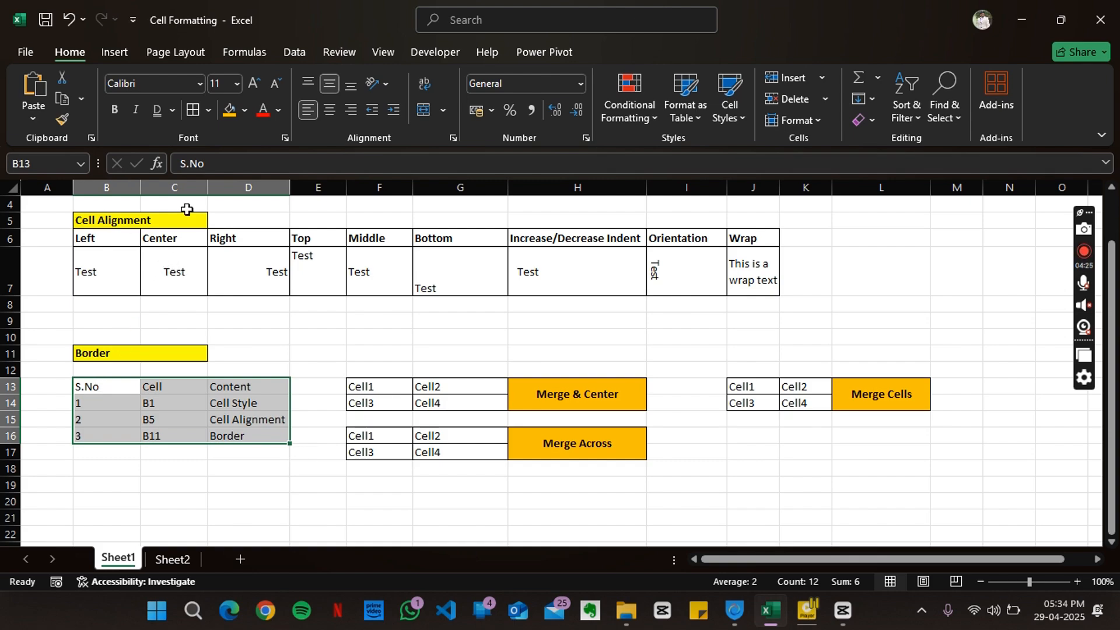
click(209, 110)
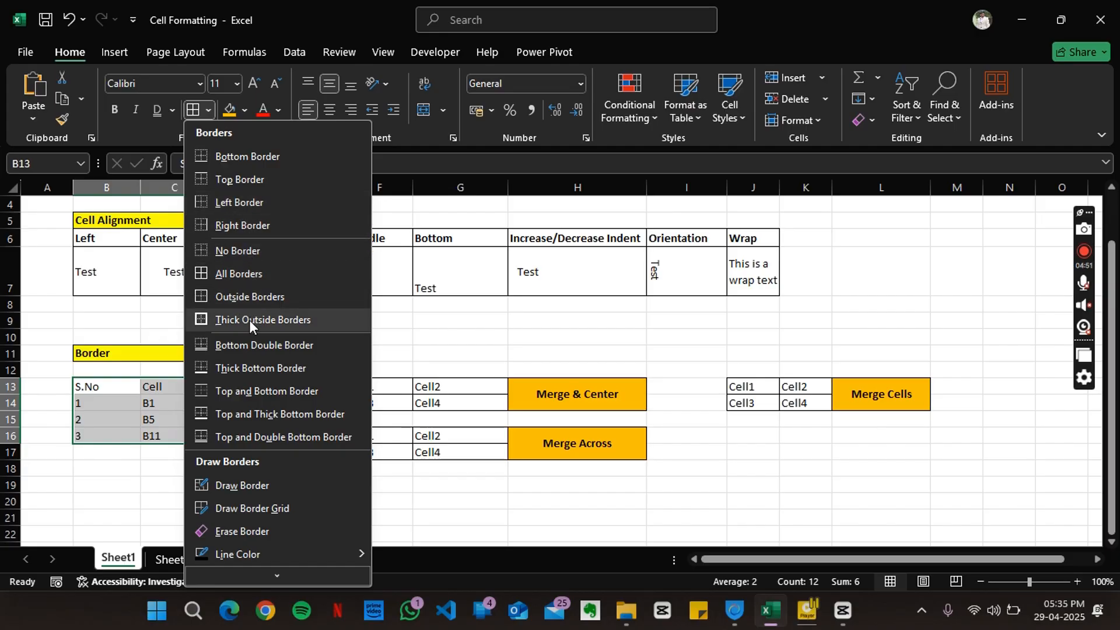
click(267, 162)
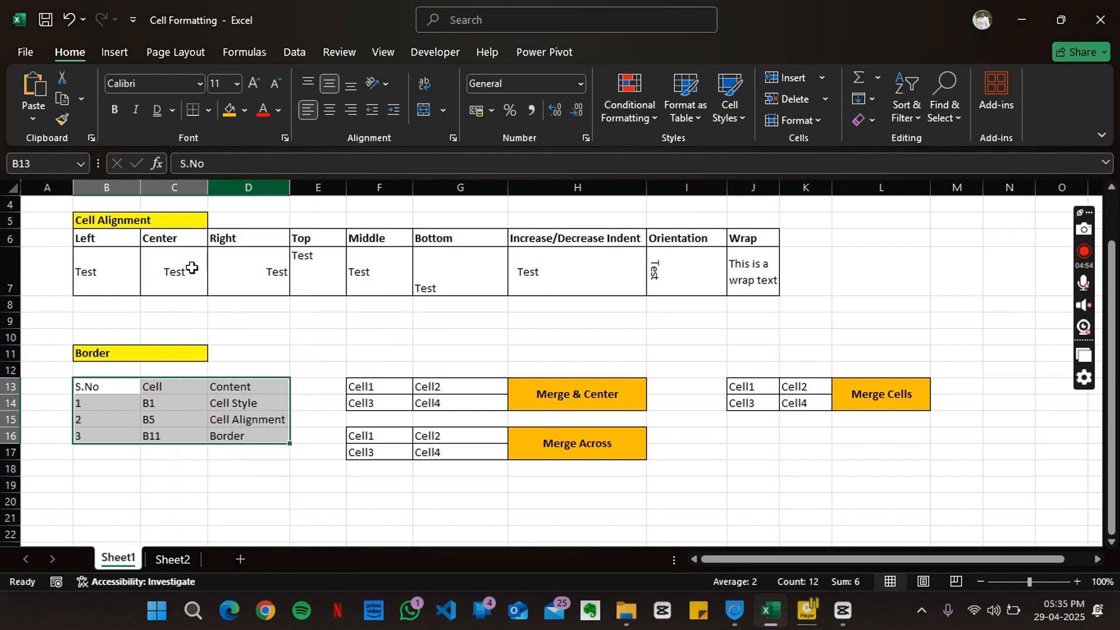
click(48, 384)
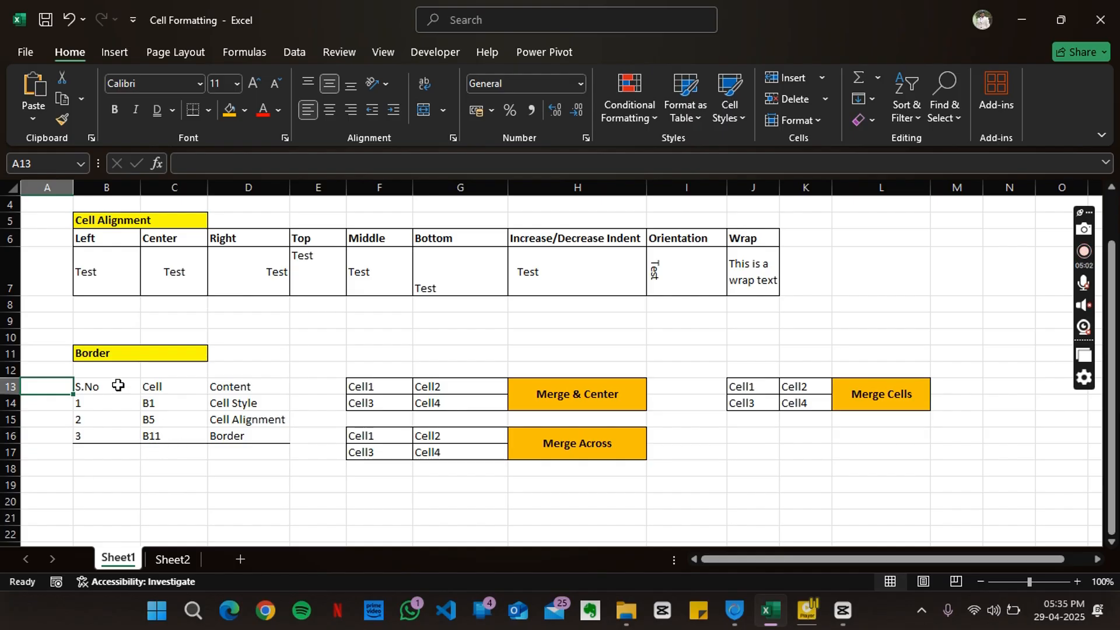
Add a top border to the table in range B13:D16.
drag(118, 385, 263, 436)
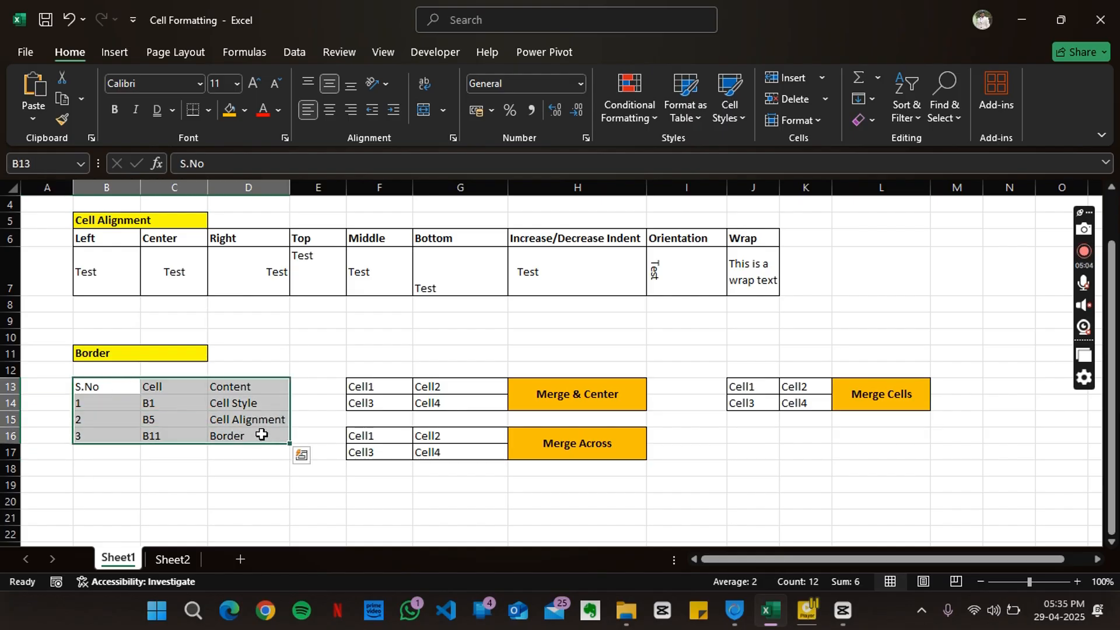
click(208, 110)
key(Escape)
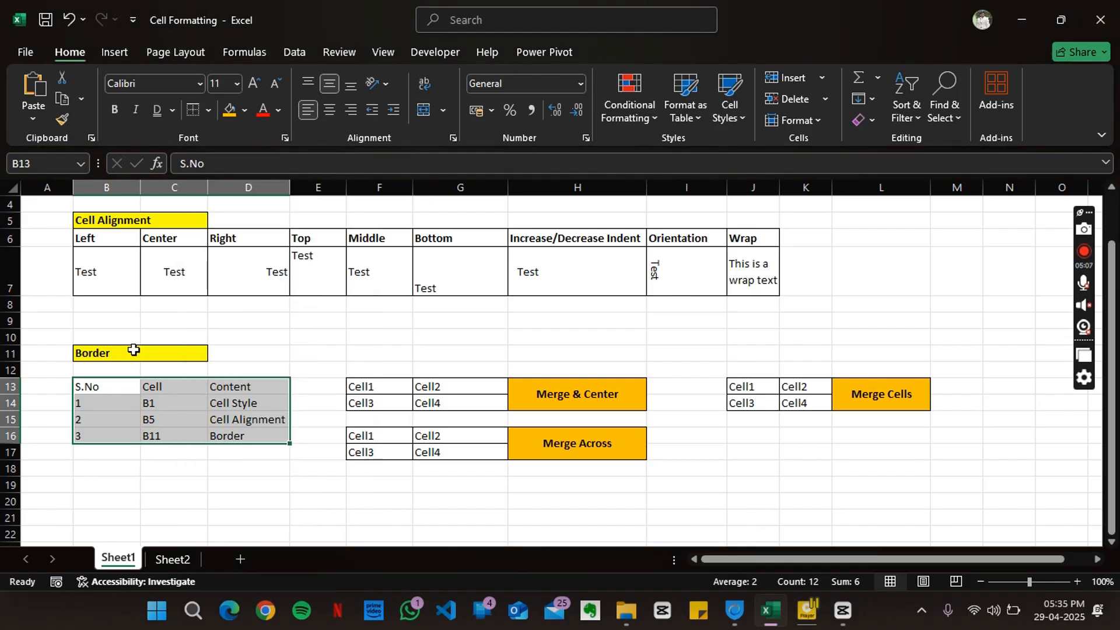
click(65, 423)
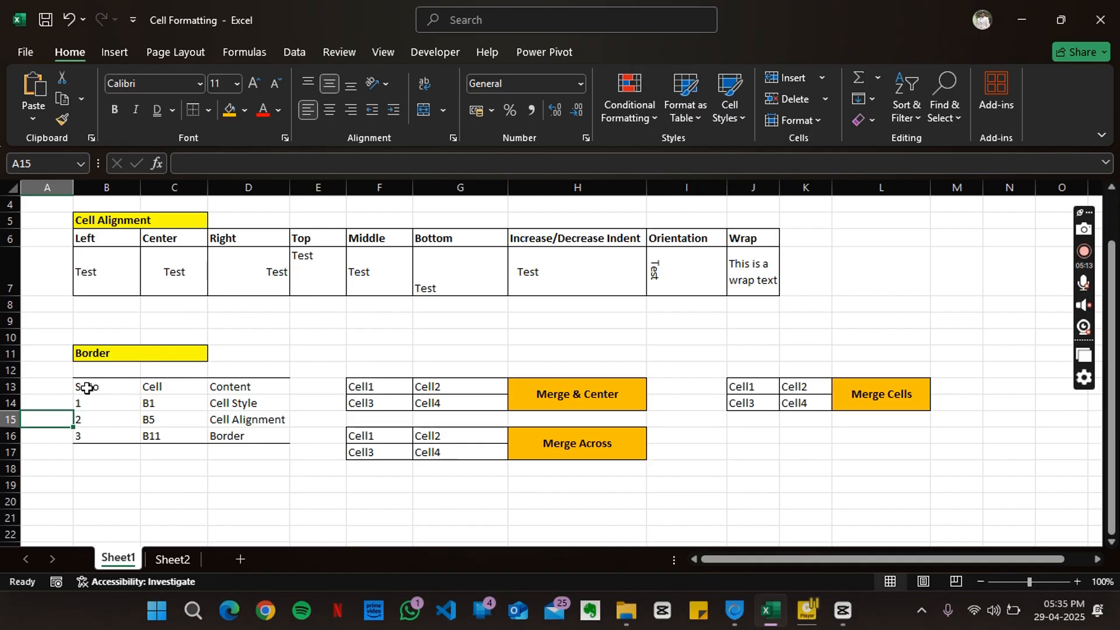
Apply All Borders to the table in range B13:D16.
drag(87, 388, 223, 433)
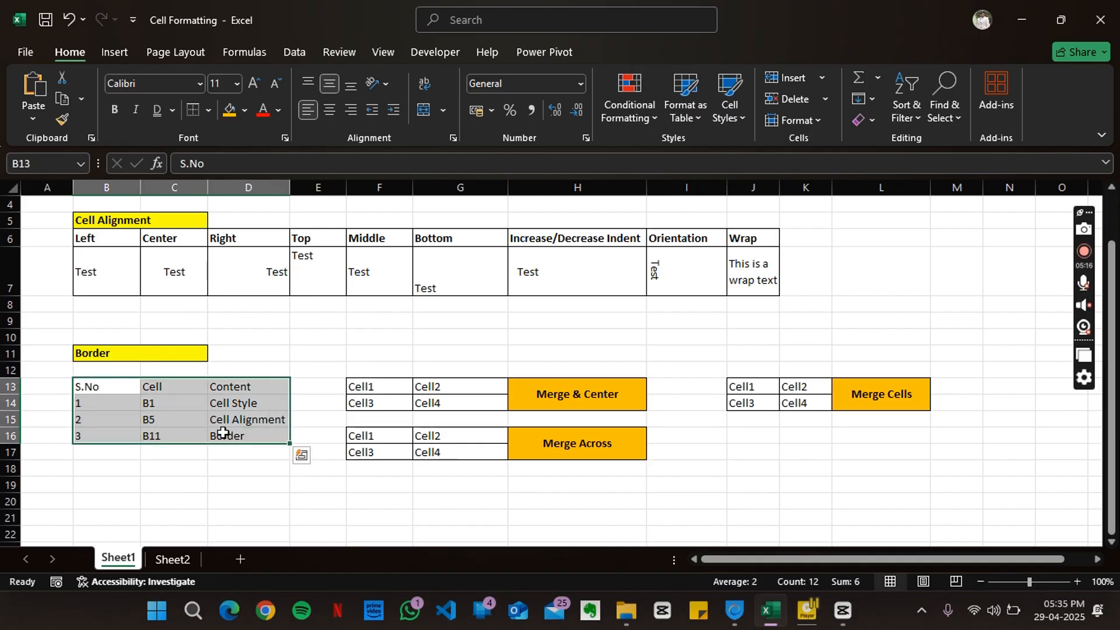
click(208, 110)
click(229, 278)
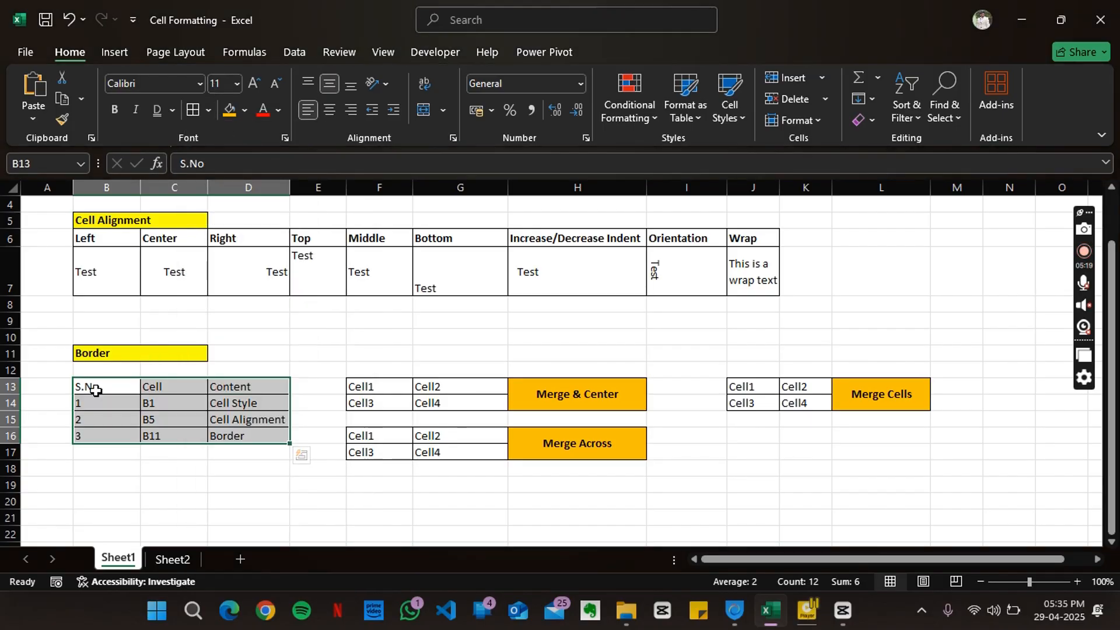
click(30, 390)
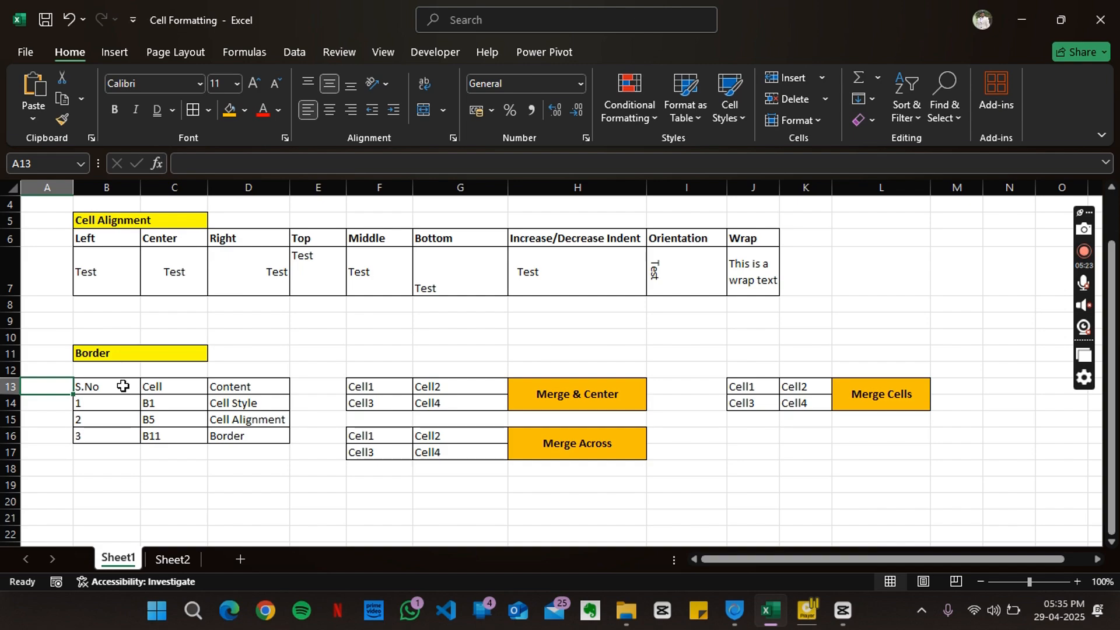
Remove every border from the table in range B13:D16.
drag(122, 386, 223, 431)
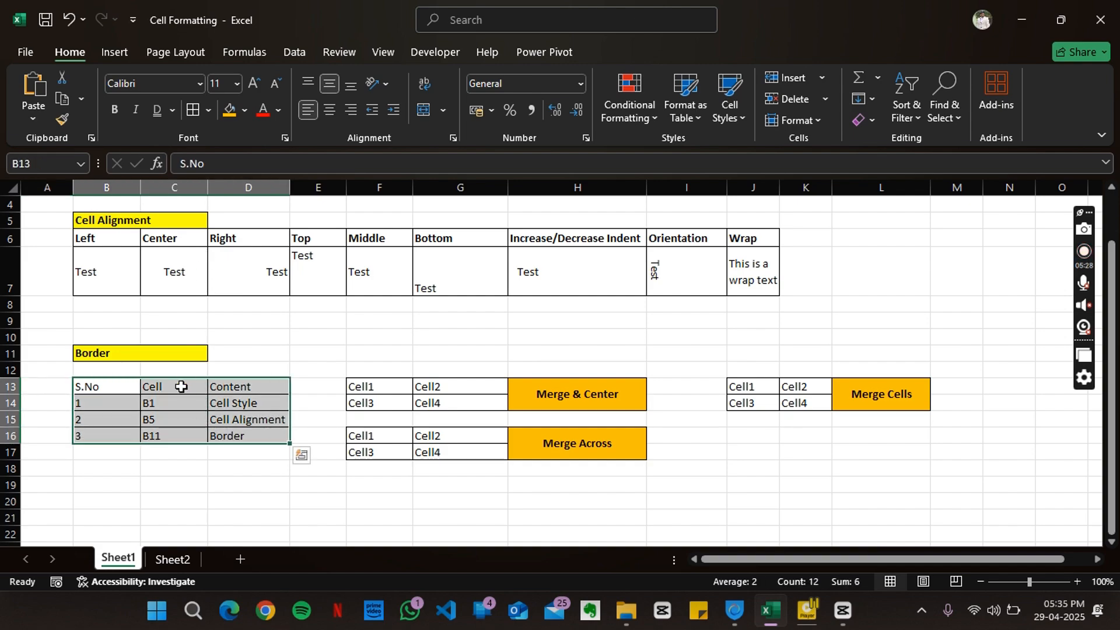
click(208, 105)
click(218, 247)
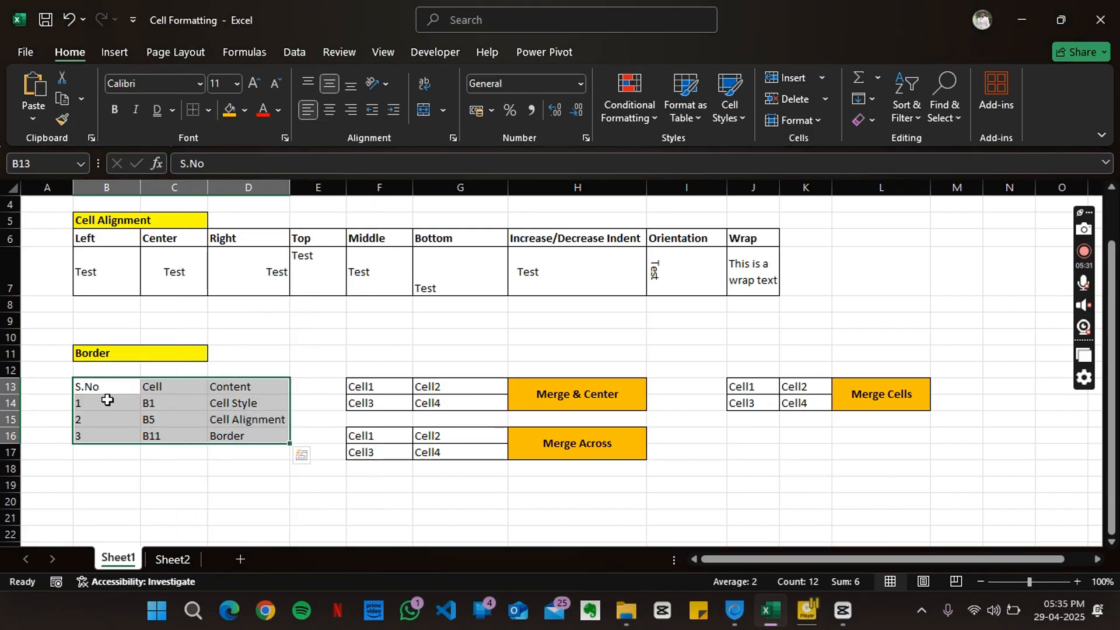
click(40, 402)
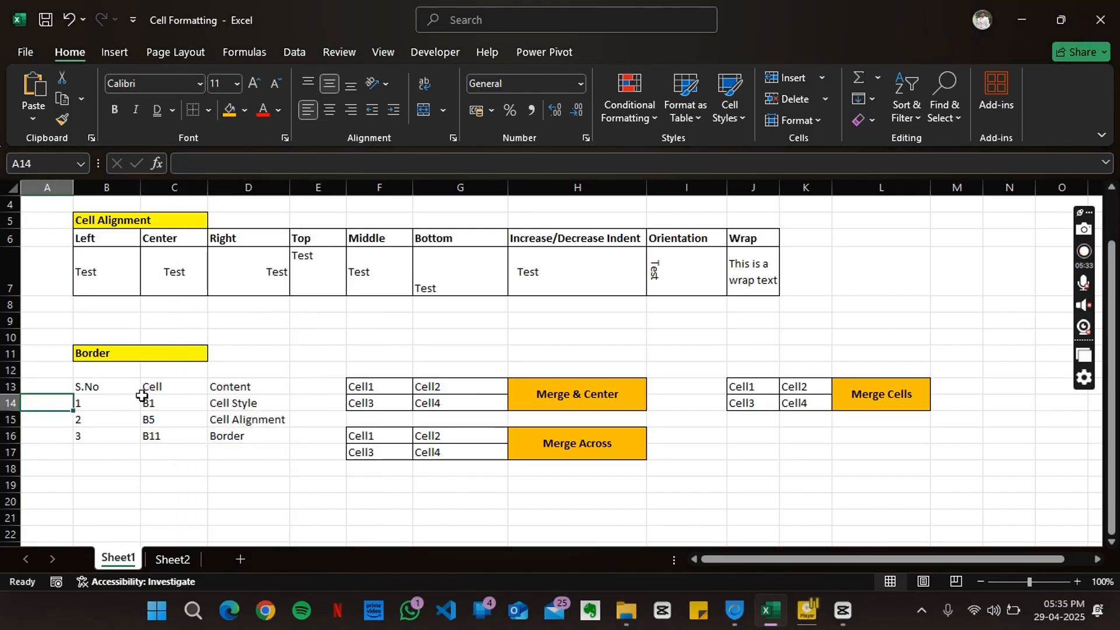
Apply Outside Borders to the table in range B13:D16.
click(126, 382)
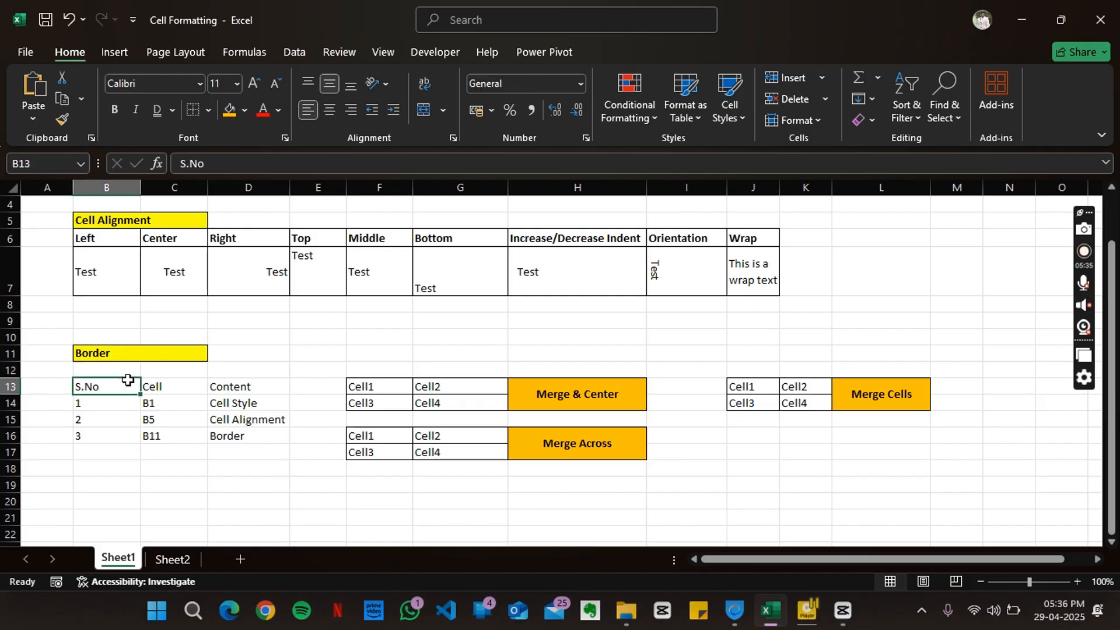
drag(127, 379, 242, 435)
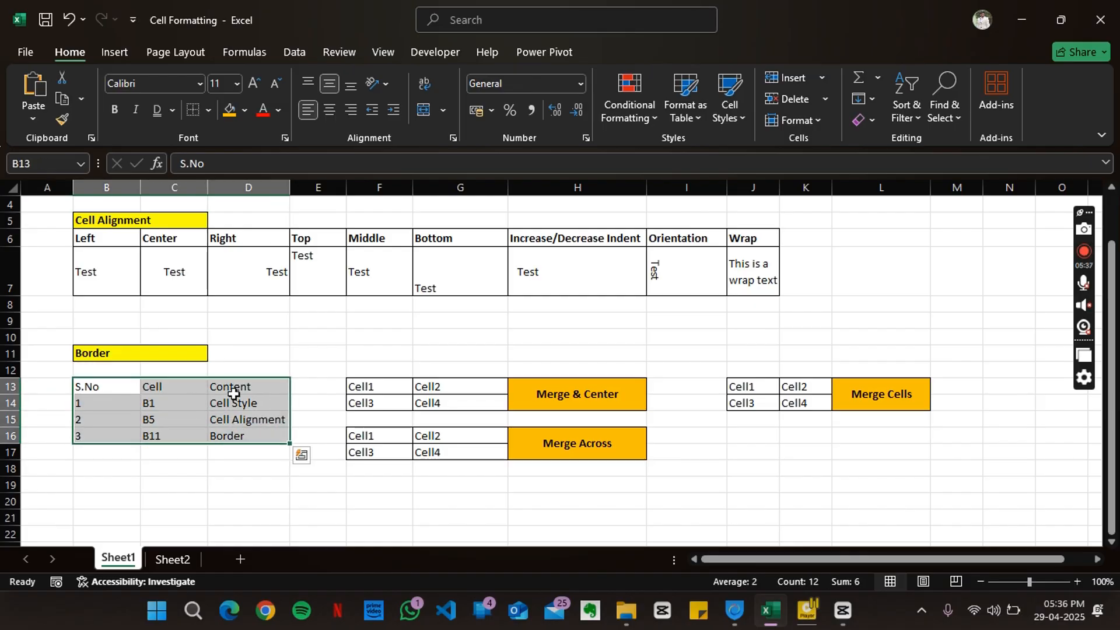
click(208, 109)
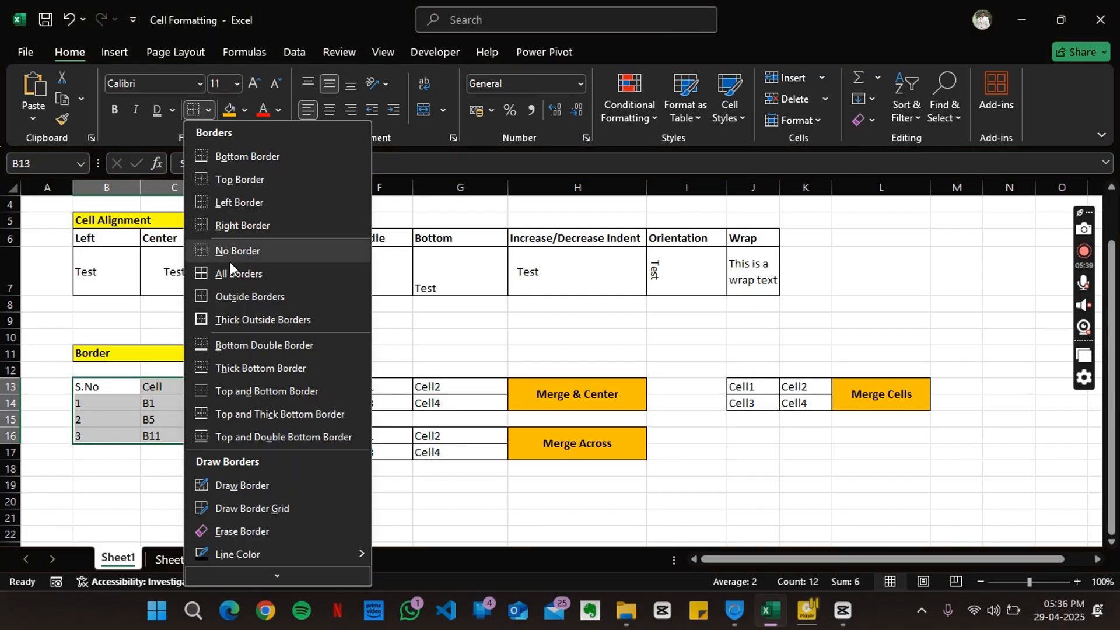
click(225, 302)
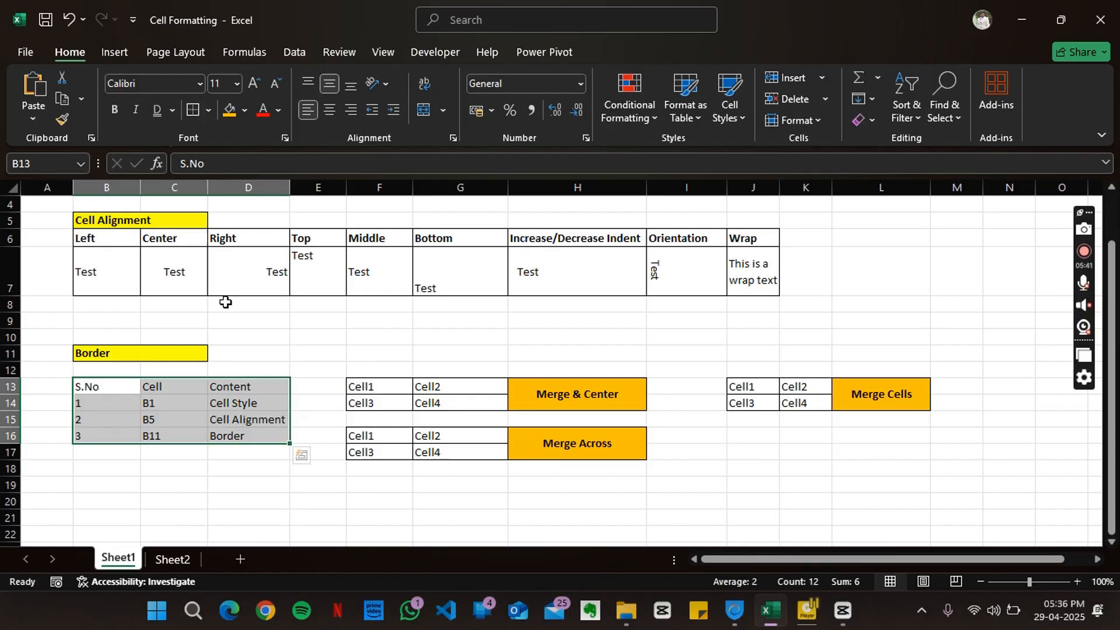
click(42, 400)
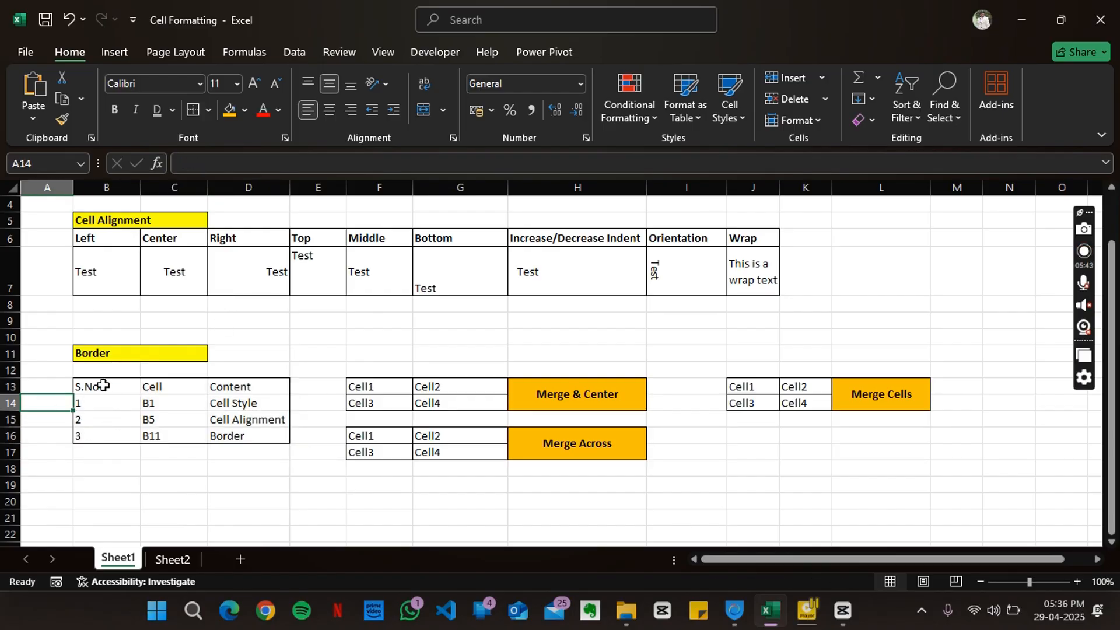
Apply Thick Outside Borders to the table in range B13:D16.
drag(109, 385, 263, 440)
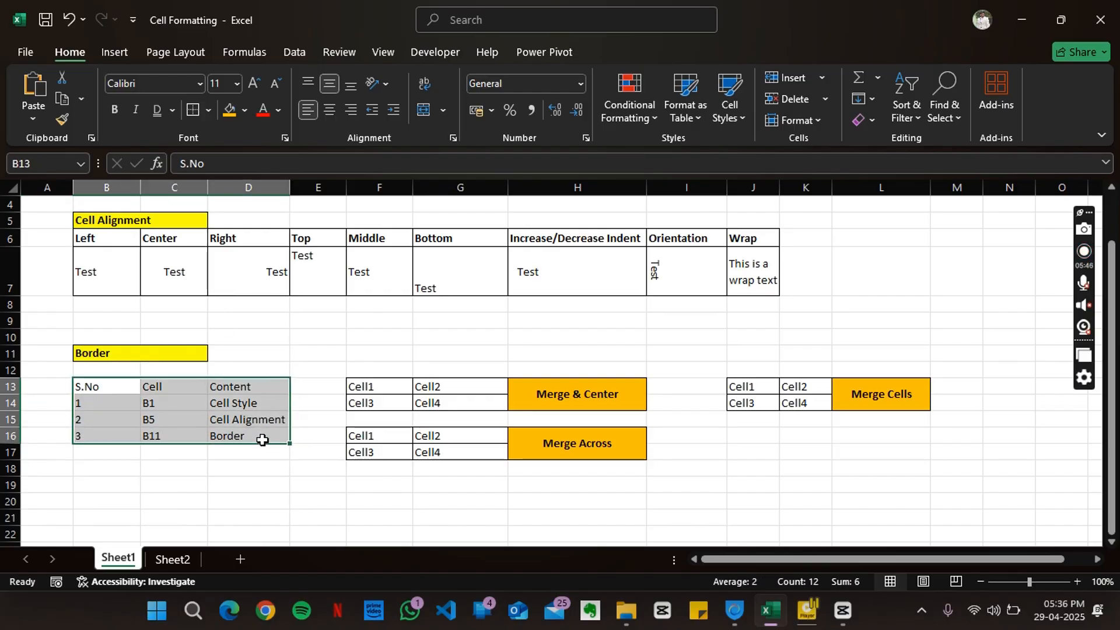
click(208, 110)
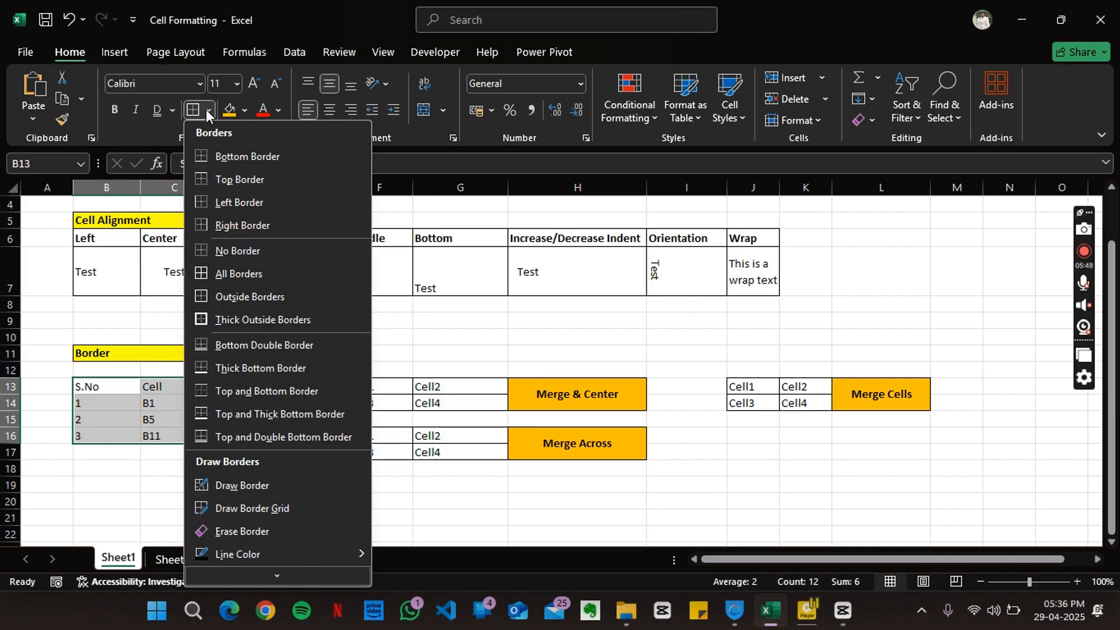
click(235, 320)
click(48, 401)
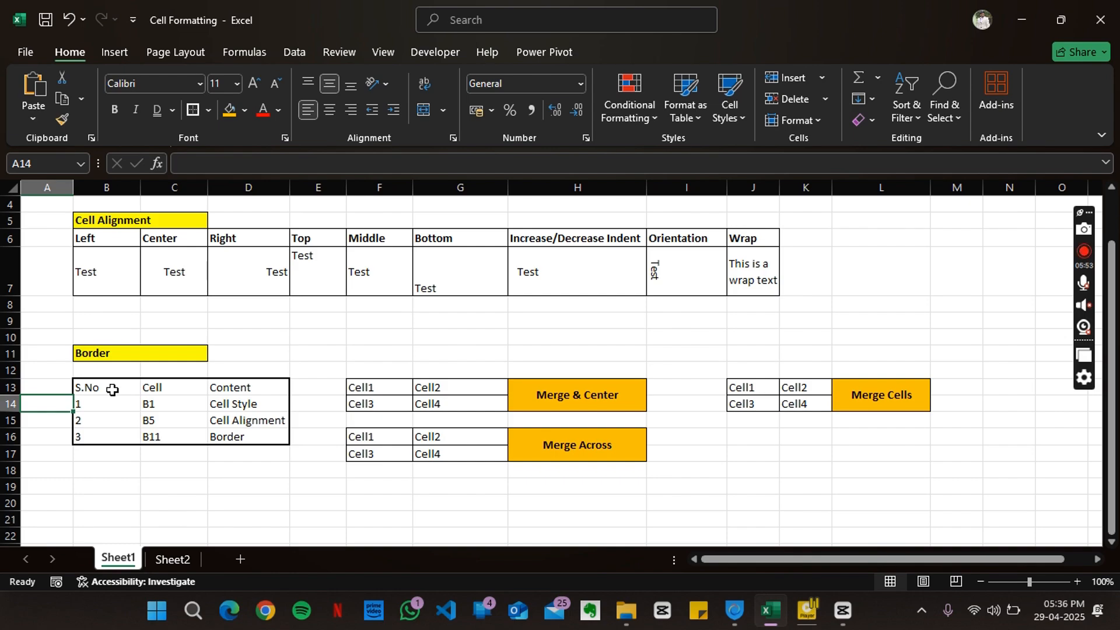
Clear the thick outline from the table in range B13:D16 with No Border.
click(112, 389)
drag(112, 389, 273, 434)
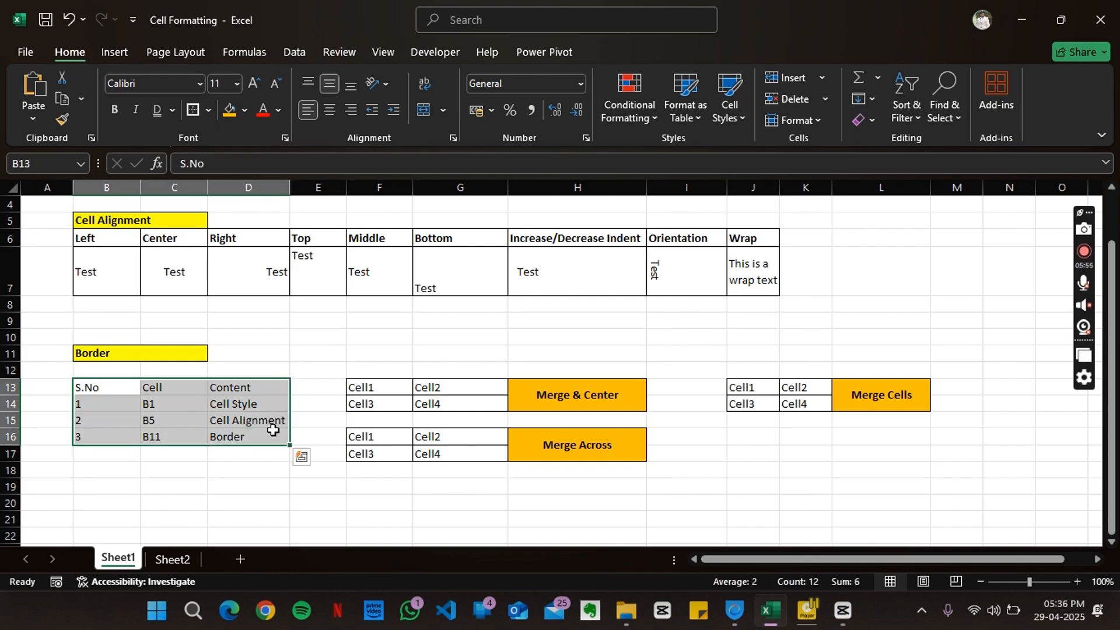
click(209, 110)
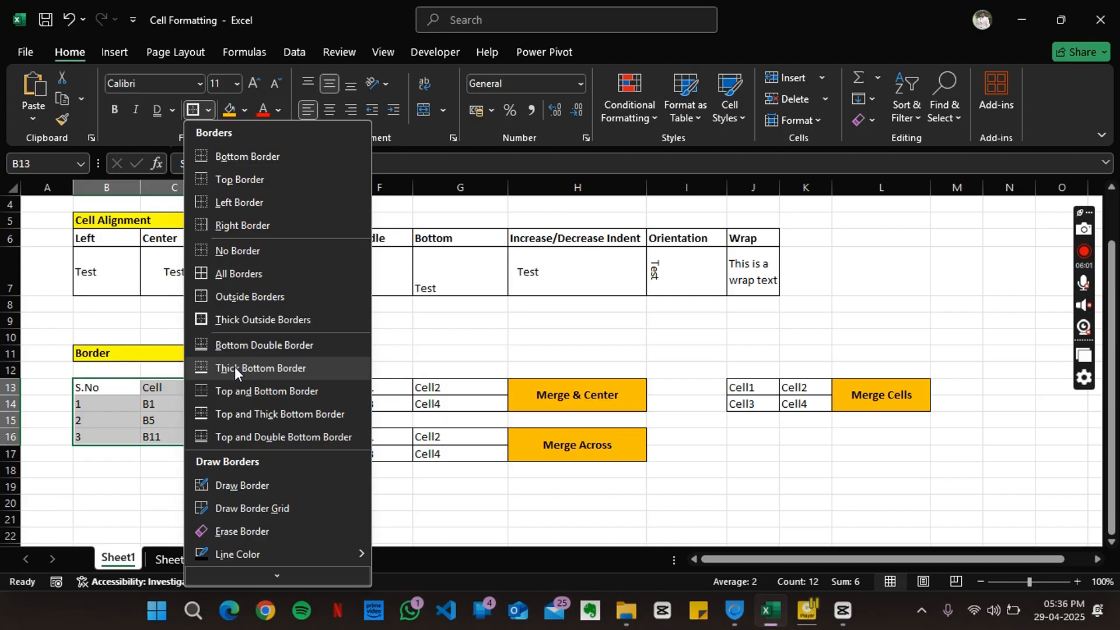
click(120, 388)
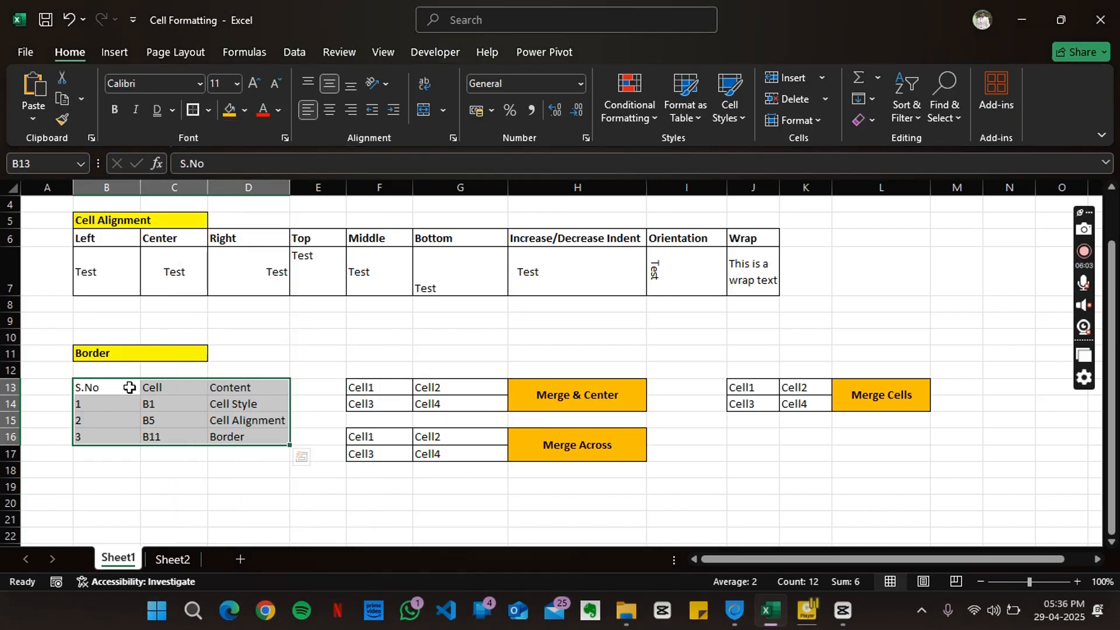
click(209, 109)
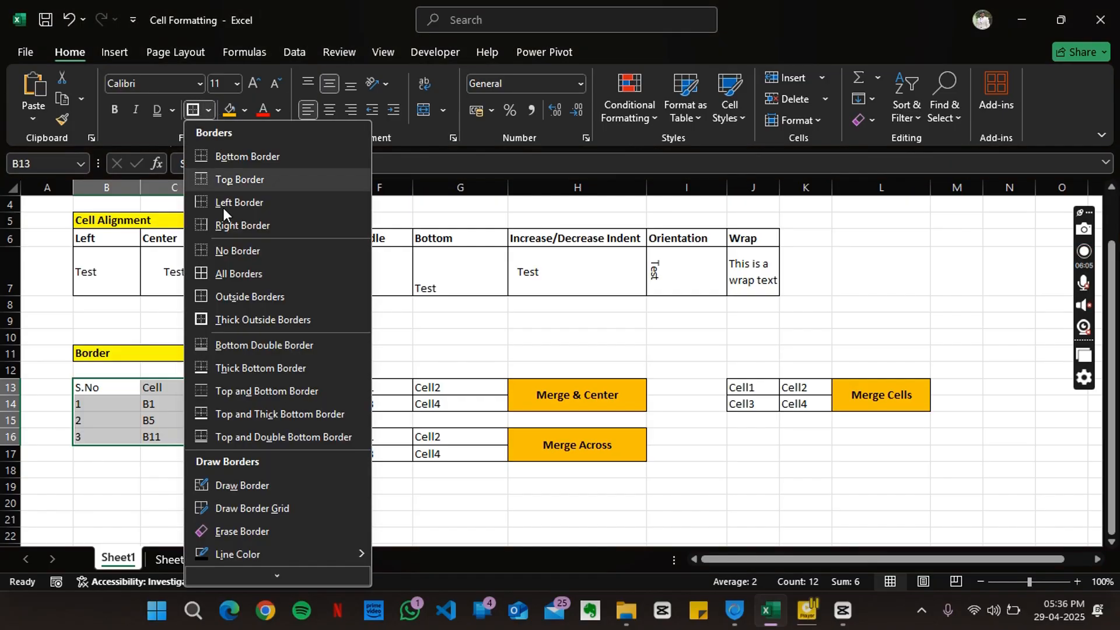
click(235, 257)
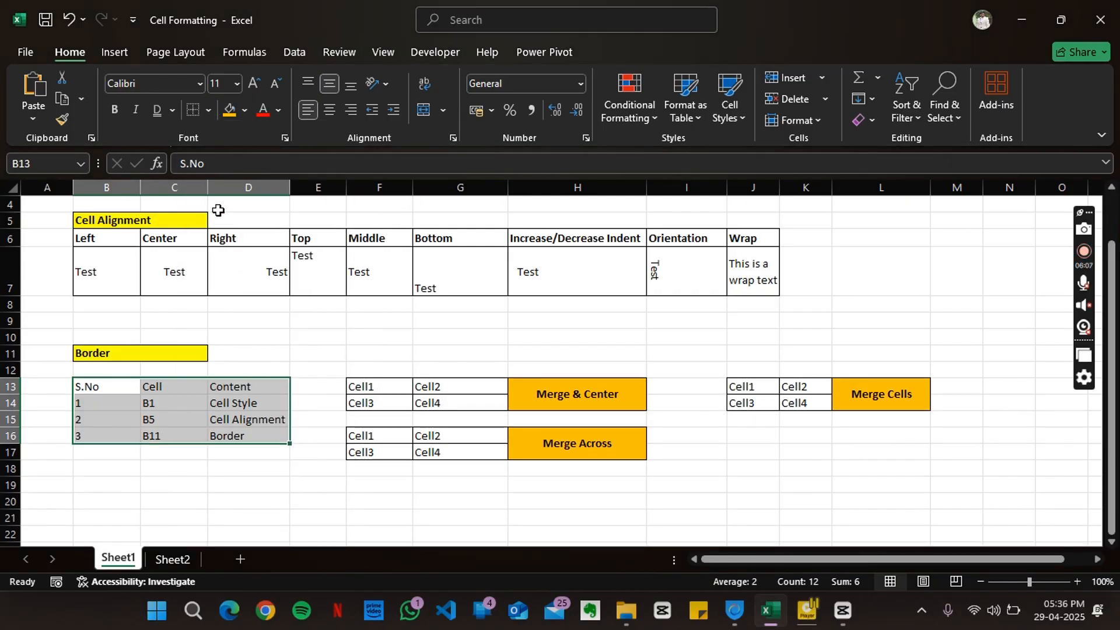
Use Draw Border to outline the table in range B13:D16 and the empty cells A13:A17.
click(209, 110)
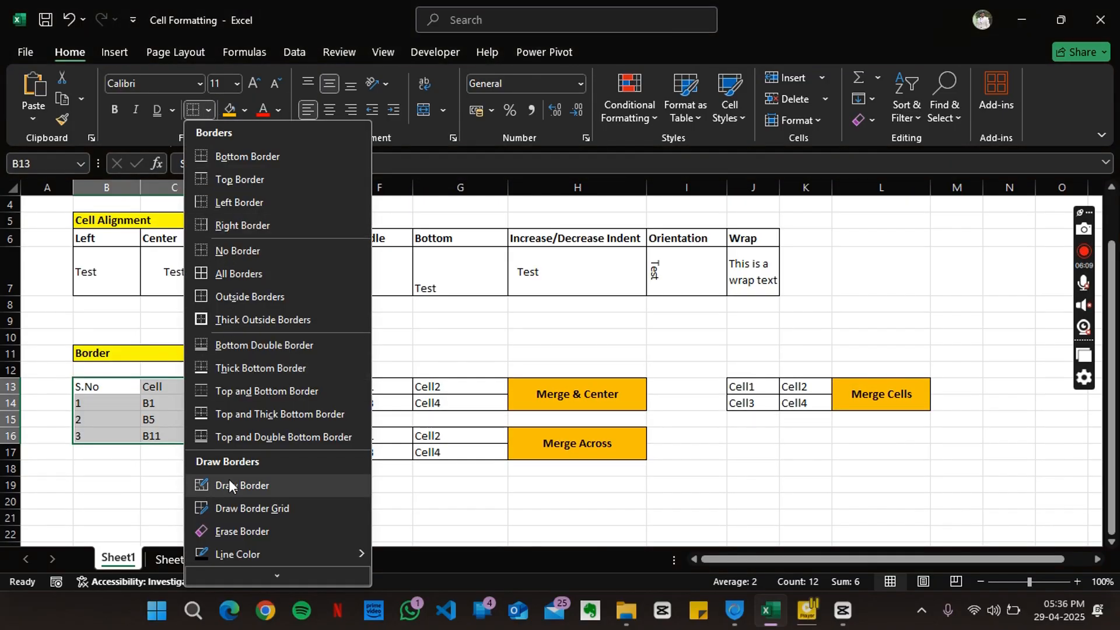
click(275, 488)
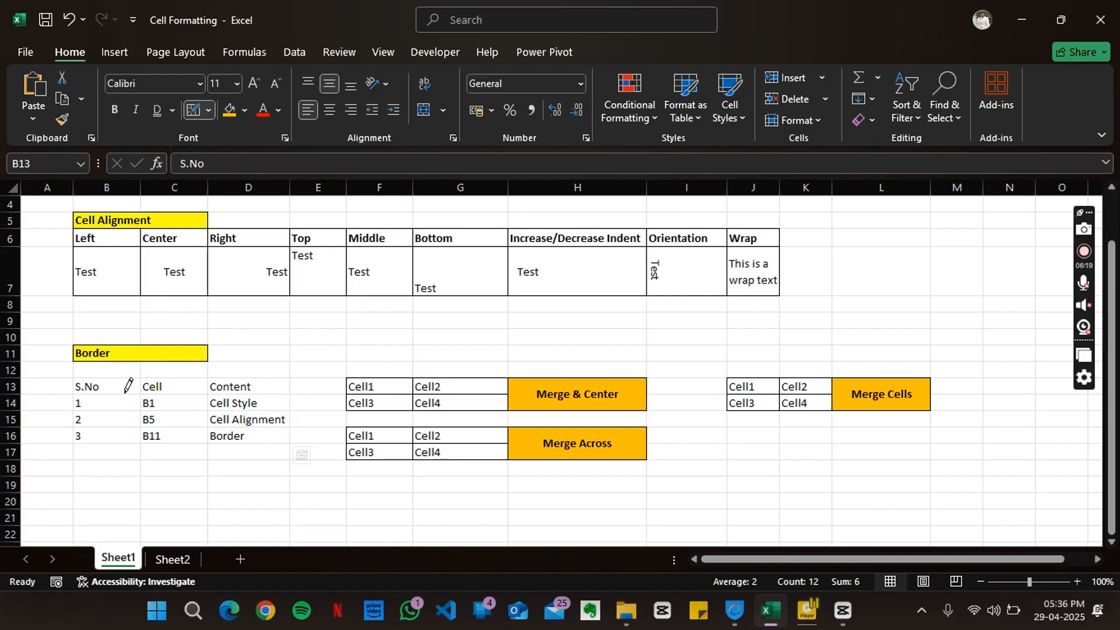
drag(129, 385, 236, 425)
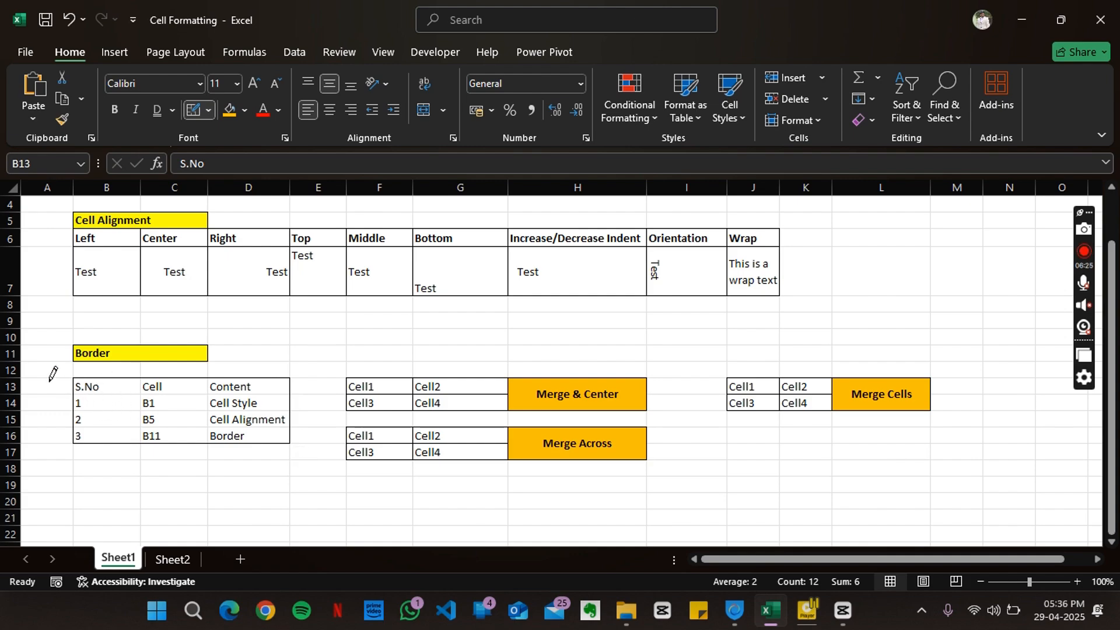
drag(48, 376, 35, 447)
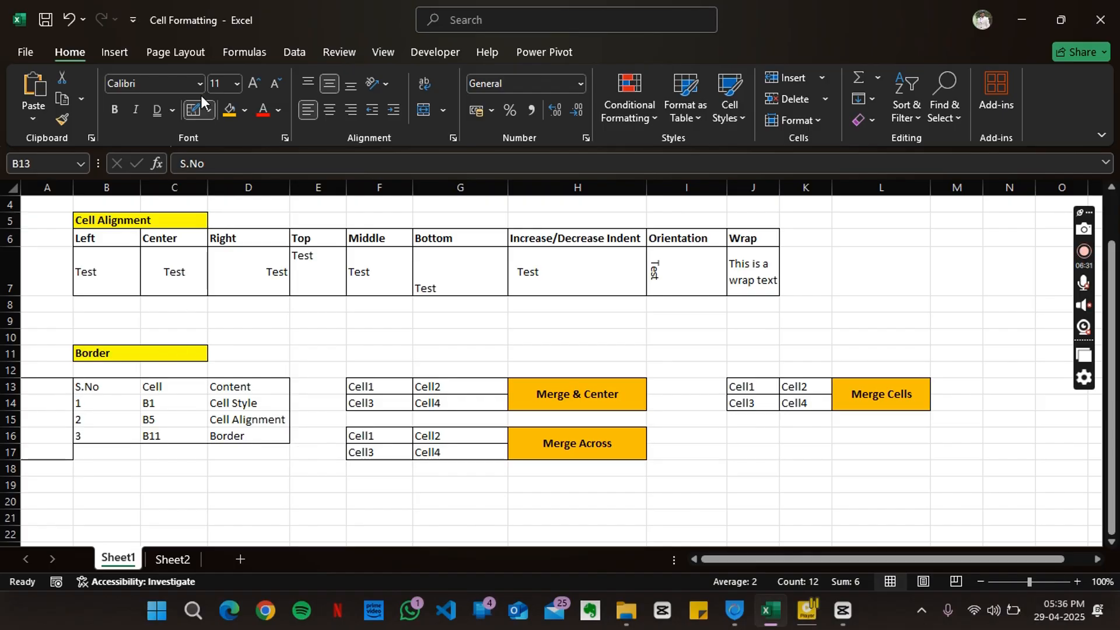
Use Draw Border Grid to add gridded borders across the table in range B13:D16.
click(208, 114)
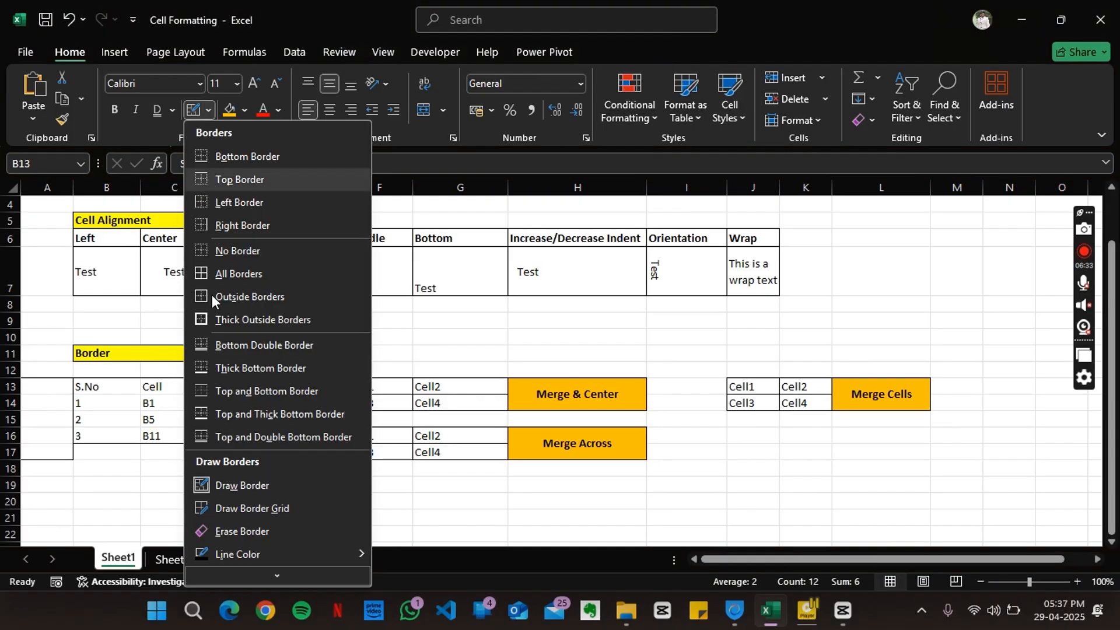
click(226, 506)
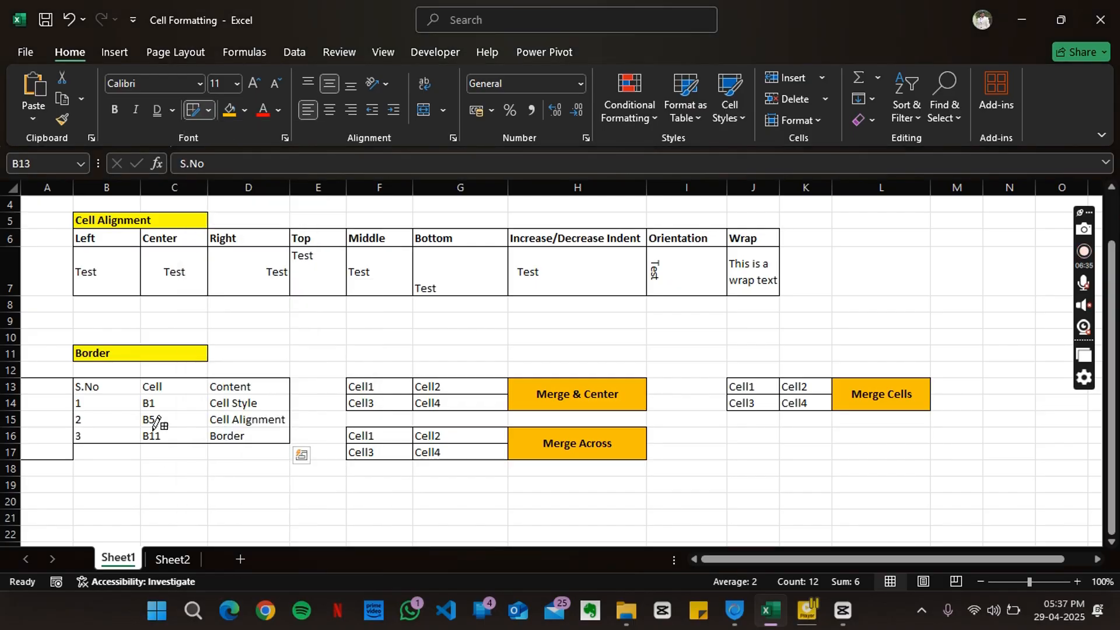
mouse_move(105, 389)
mouse_down()
mouse_move(137, 387)
mouse_move(175, 414)
mouse_move(252, 429)
mouse_up()
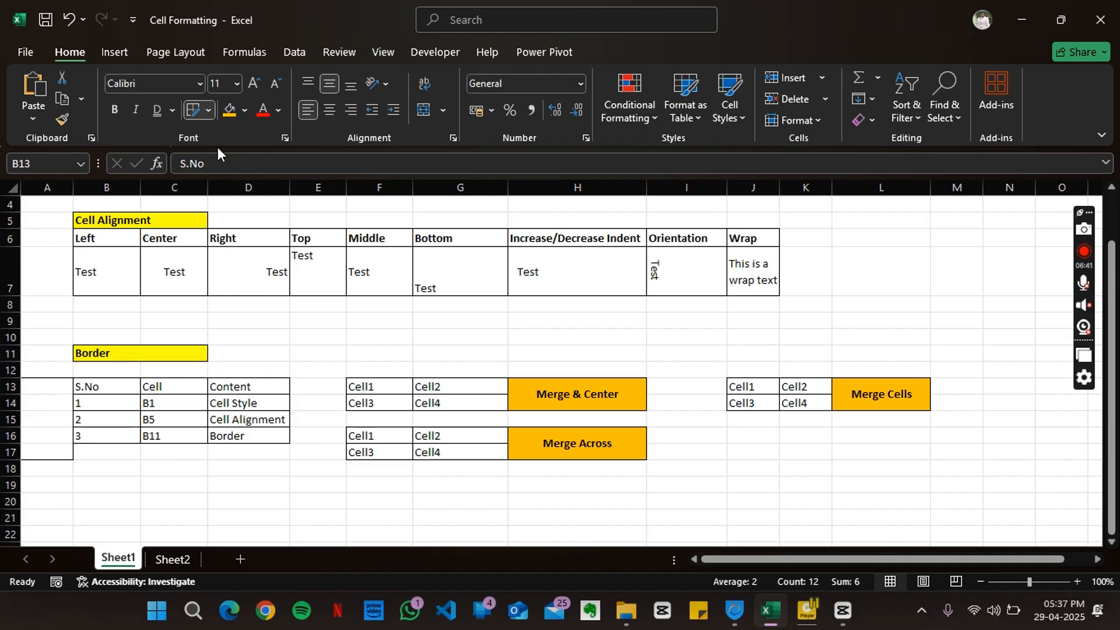
Use Erase Border to remove the bottom edge of C16:D16 and all remaining borders of the table in B13:D16.
click(209, 110)
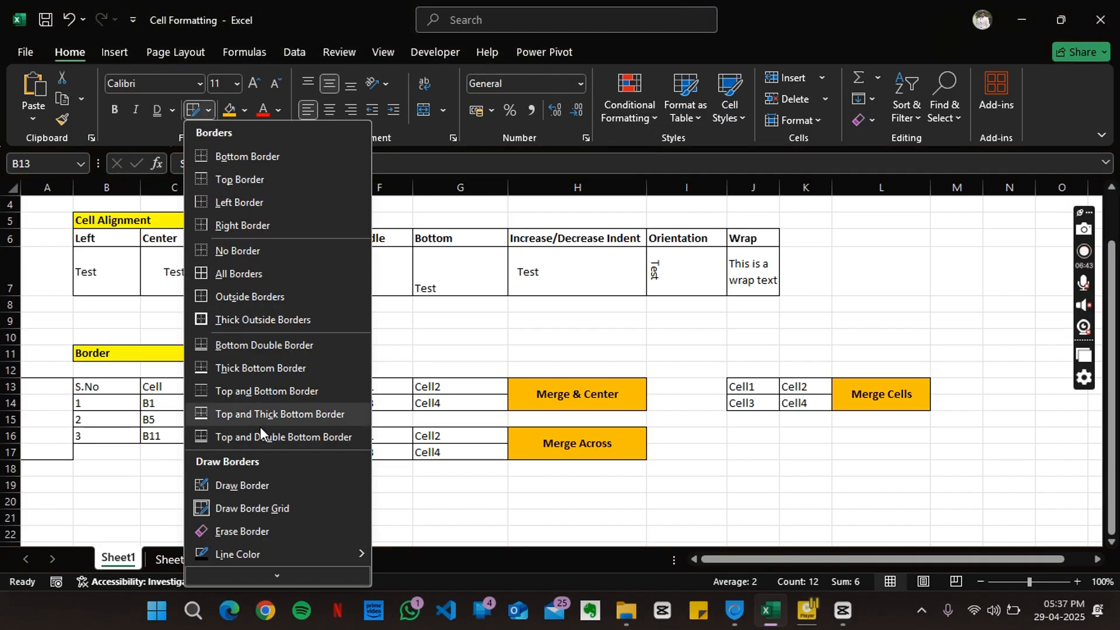
click(241, 531)
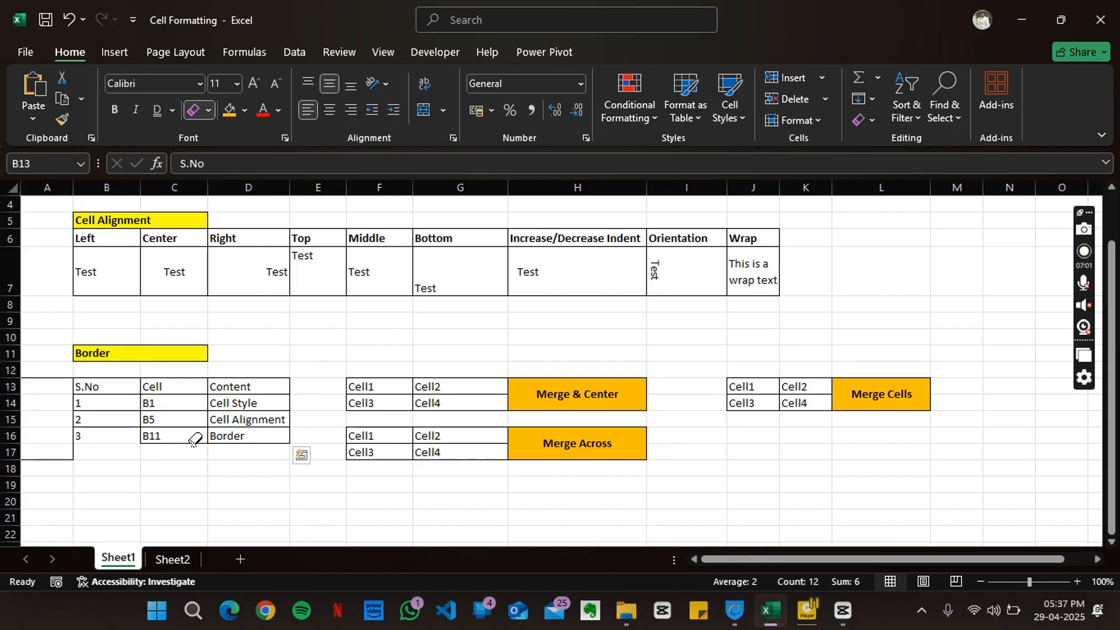
drag(194, 443, 243, 444)
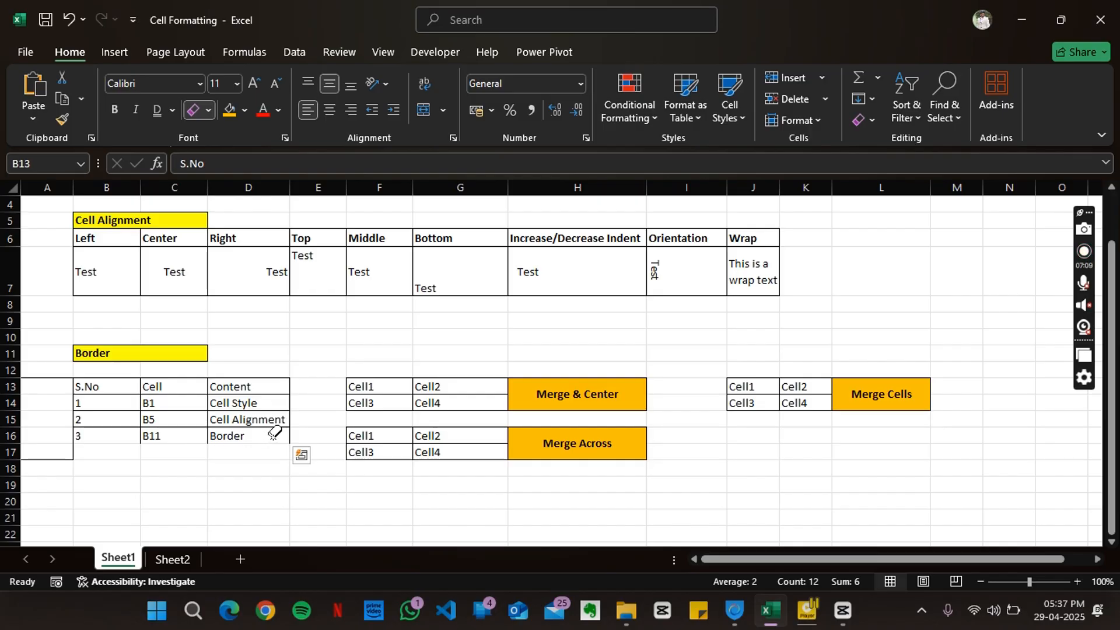
drag(282, 430, 113, 382)
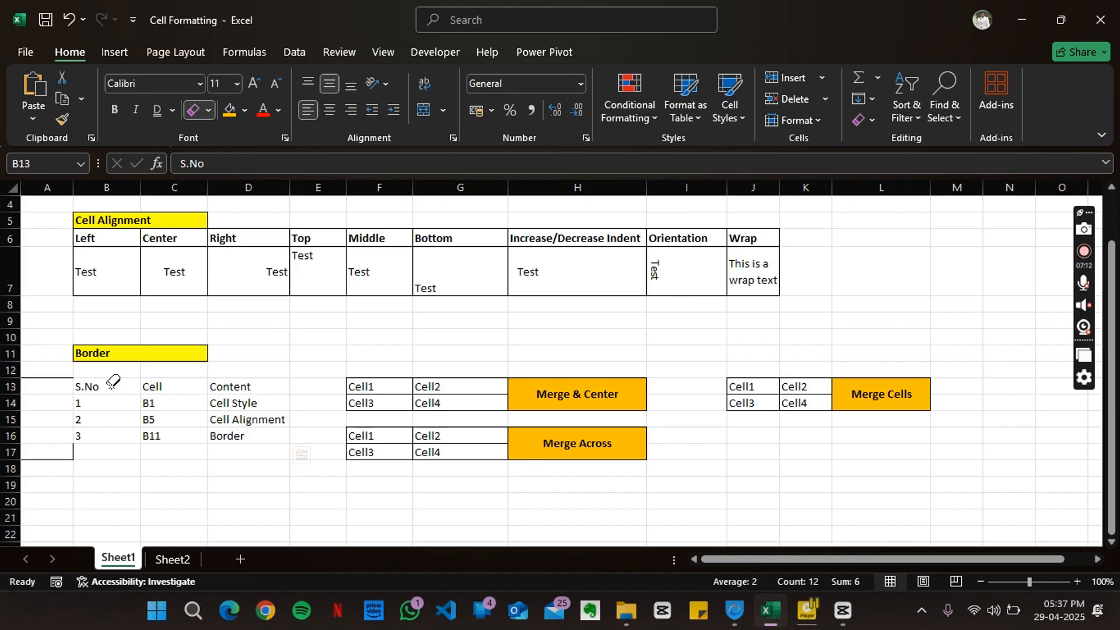
Set the border line color to red and draw a border grid over range B14:D16.
click(211, 111)
mouse_move(238, 557)
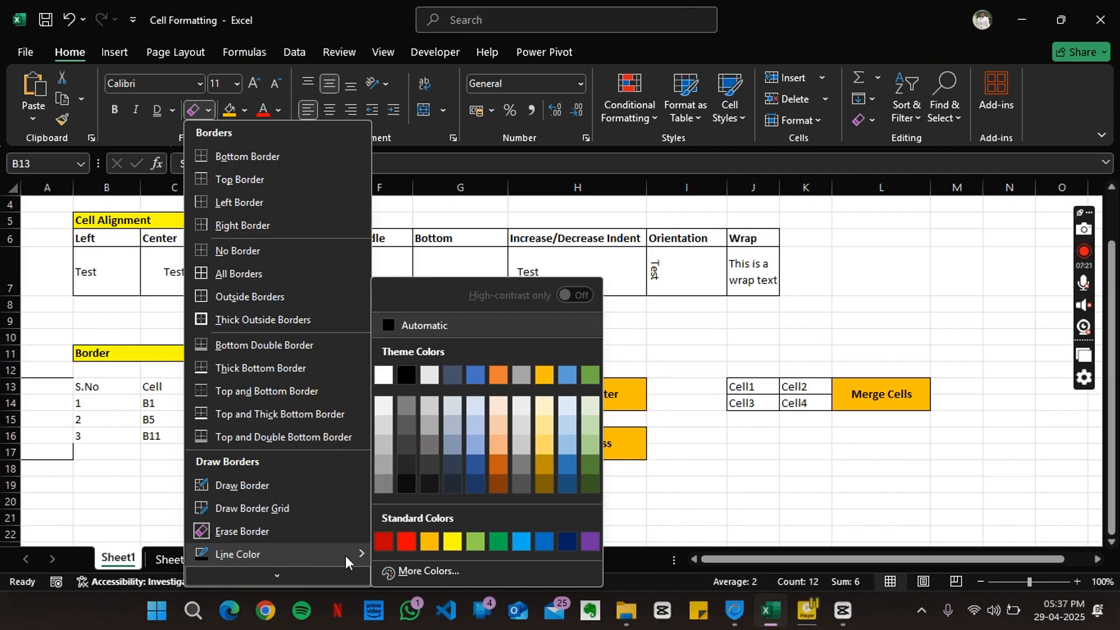
click(407, 542)
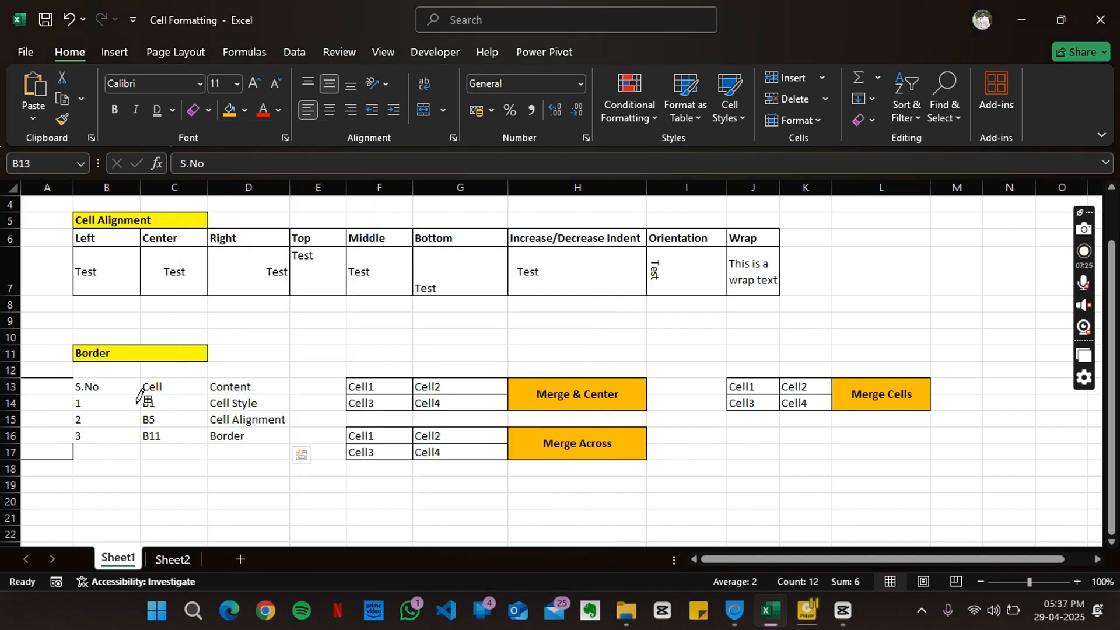
mouse_move(97, 396)
mouse_down()
mouse_move(192, 397)
mouse_move(265, 429)
mouse_up()
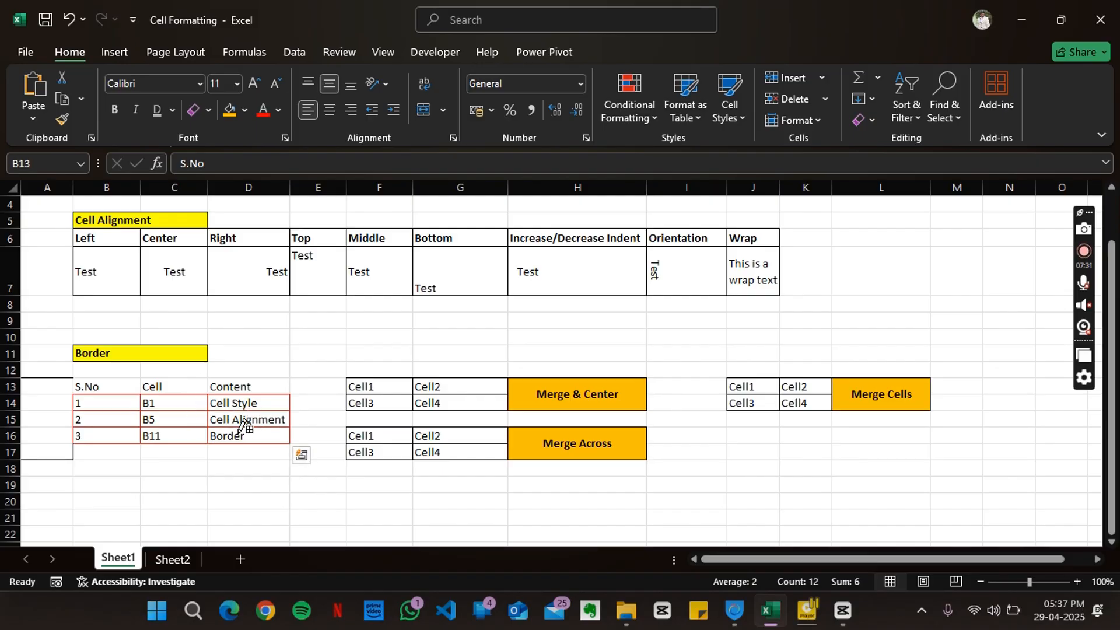
Choose the double line style and draw a red border grid over the table in range B13:D16.
click(210, 115)
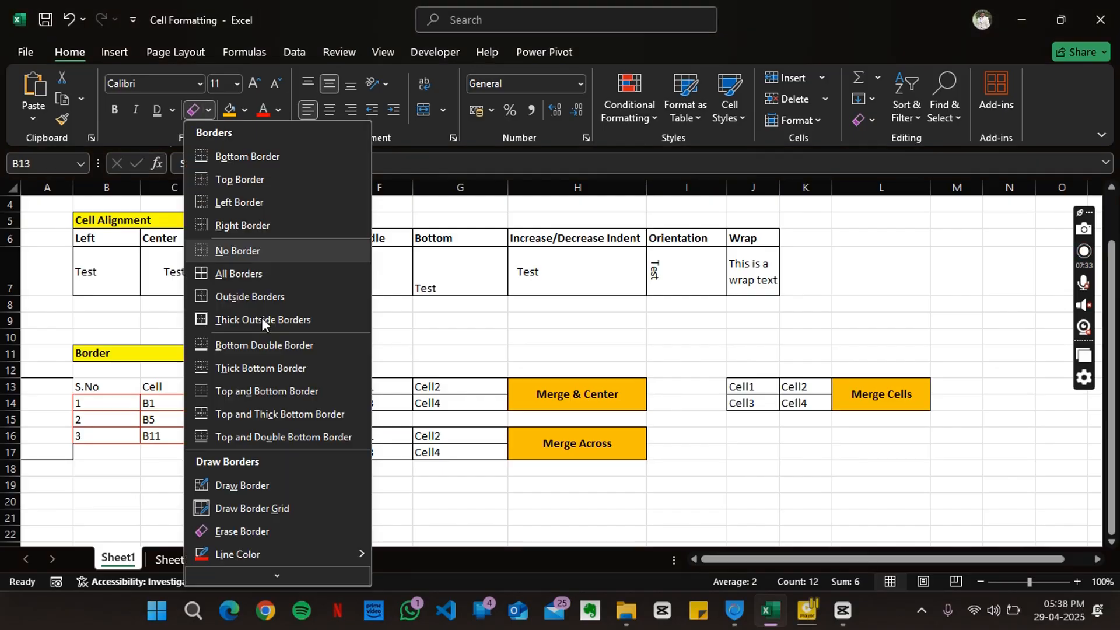
scroll(265, 375, down, 1)
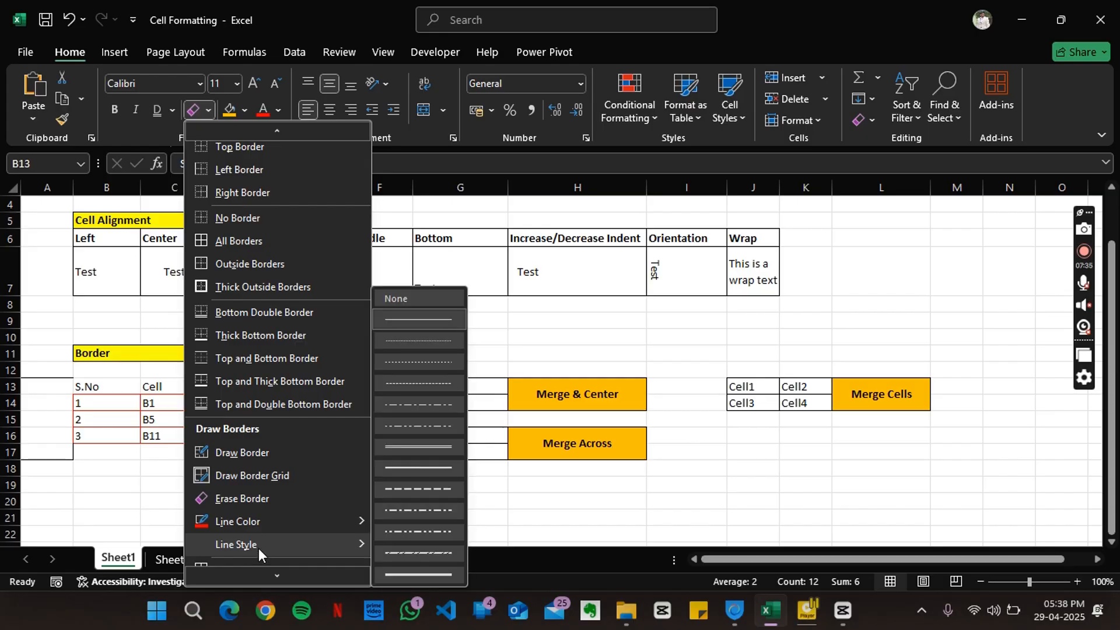
click(409, 450)
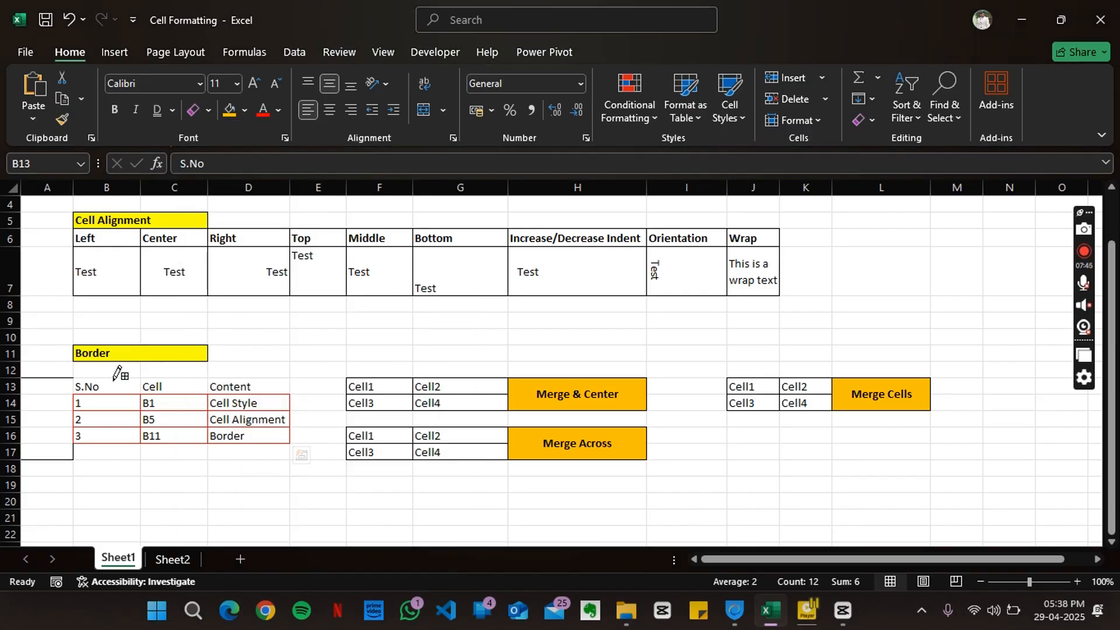
drag(103, 388, 260, 438)
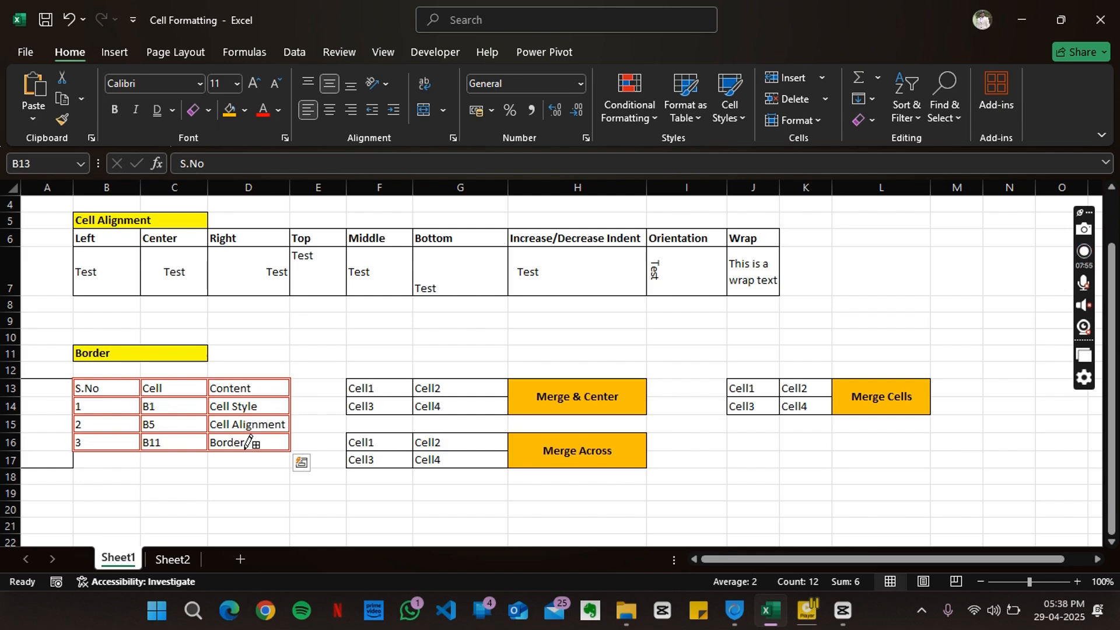
click(208, 110)
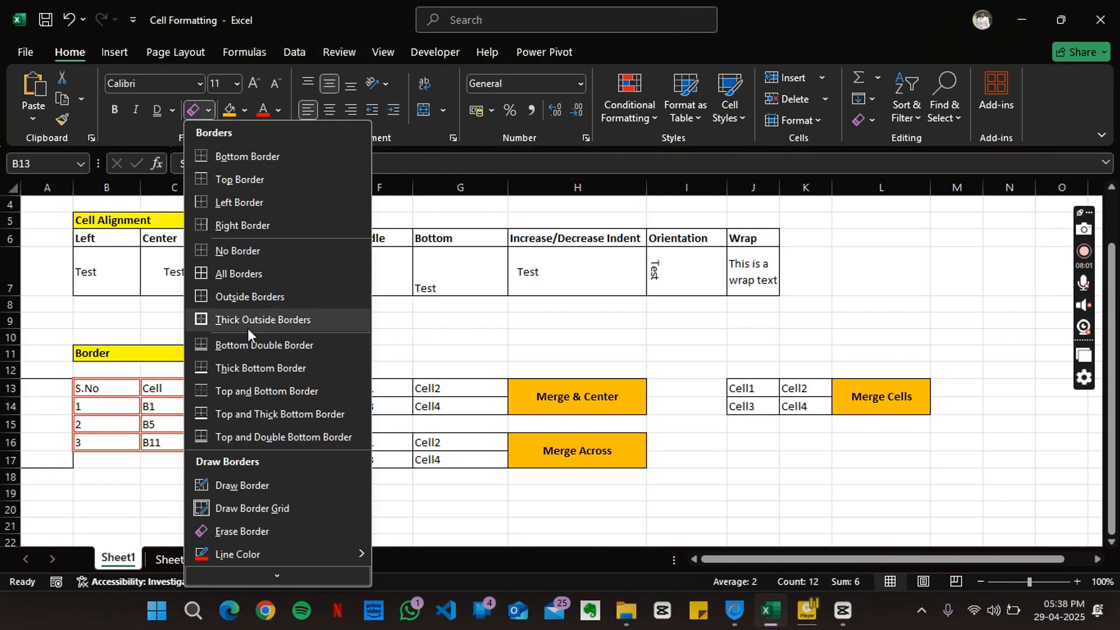
scroll(247, 328, down, 1)
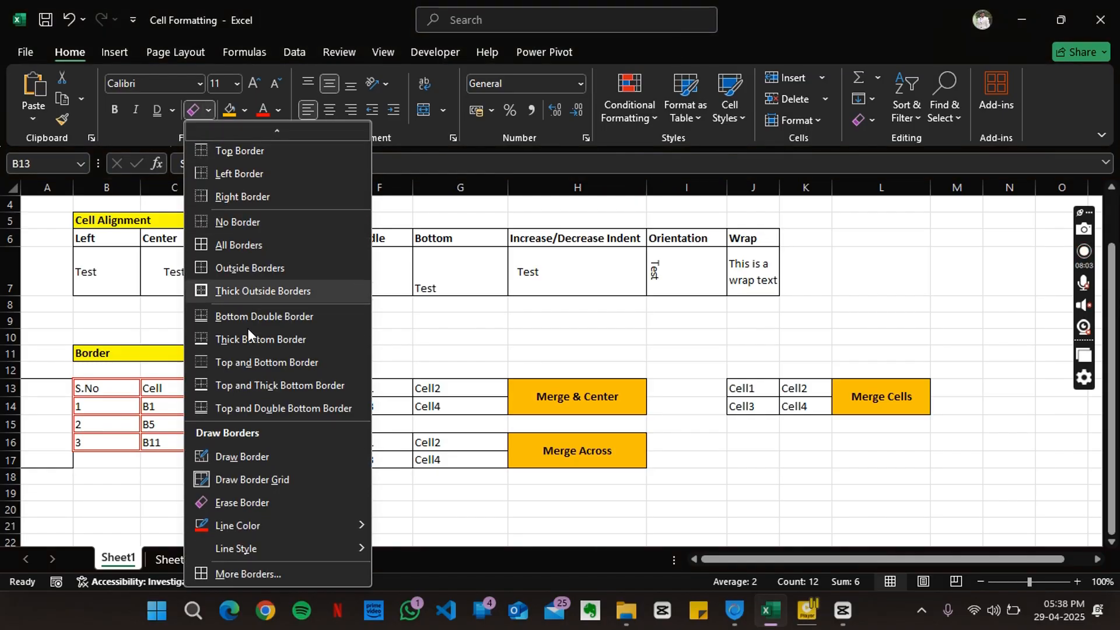
click(253, 575)
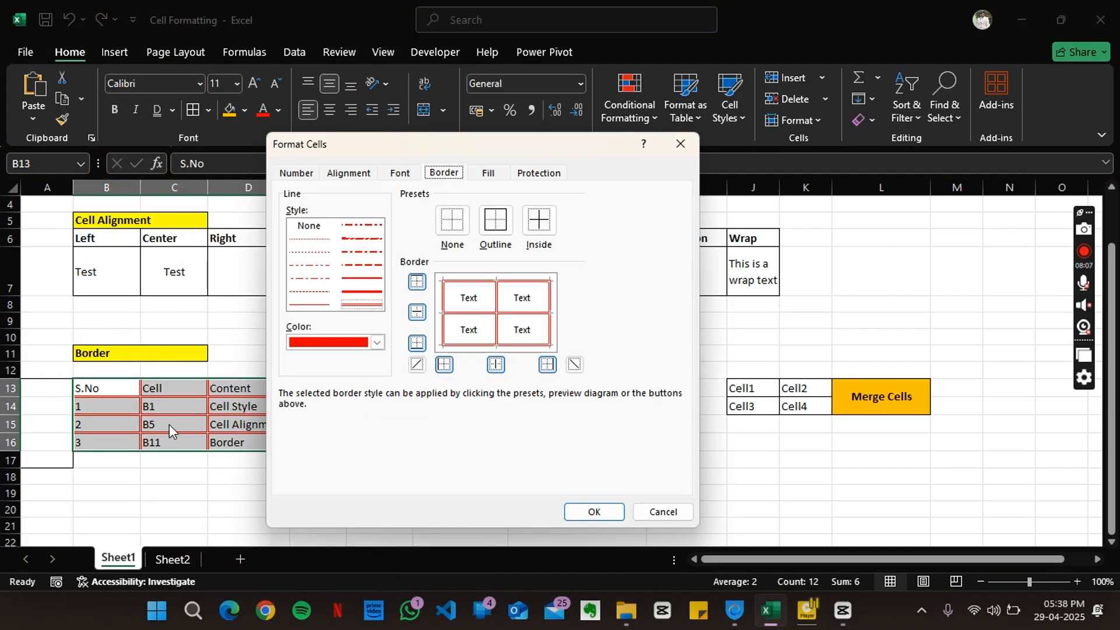
click(657, 511)
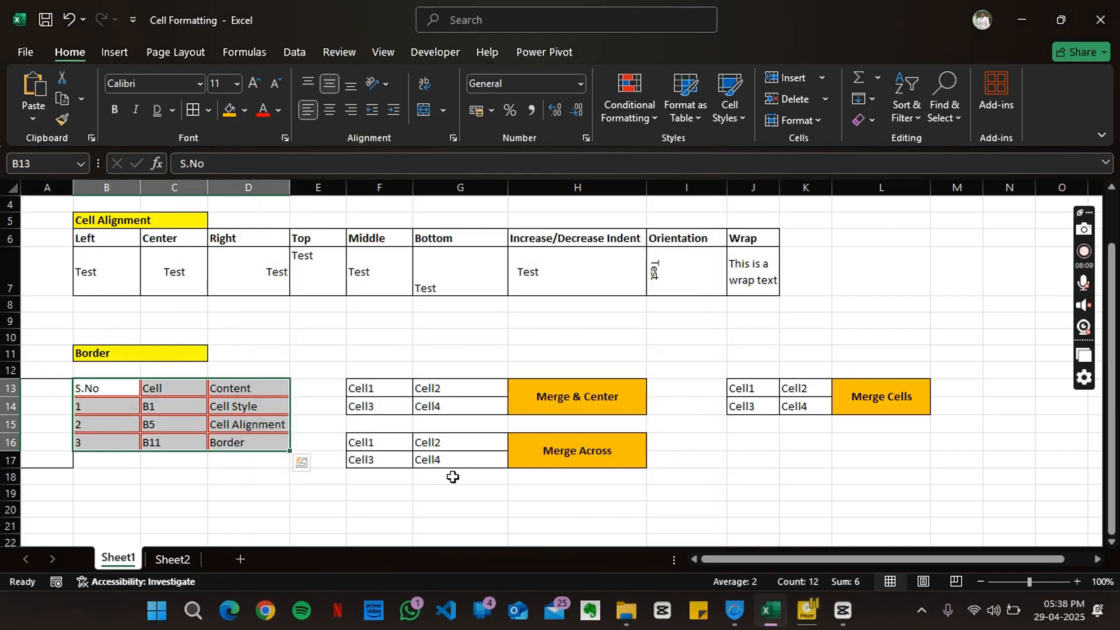
Open the detailed border settings for range B13:D16 and clear all of its outer and inner border lines.
drag(93, 387, 239, 447)
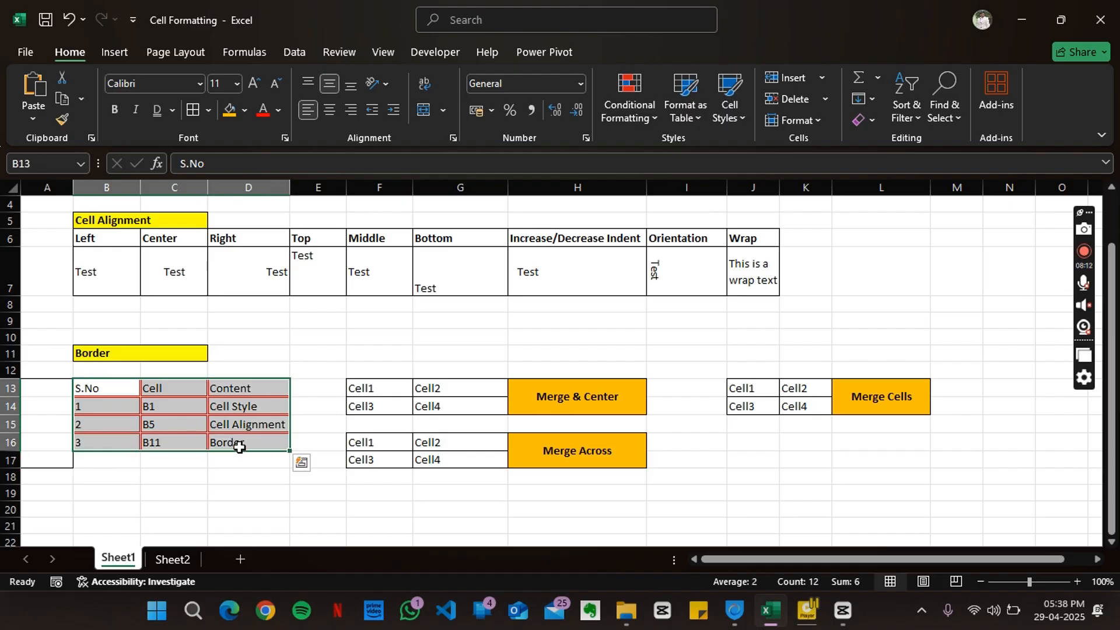
click(209, 111)
scroll(275, 530, down, 1)
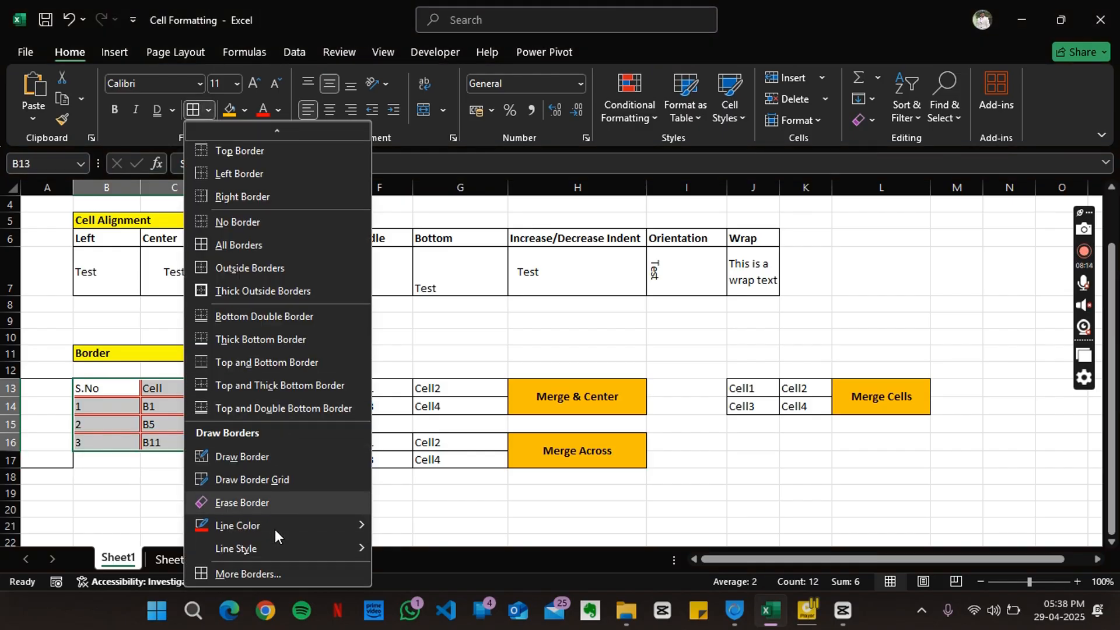
click(264, 573)
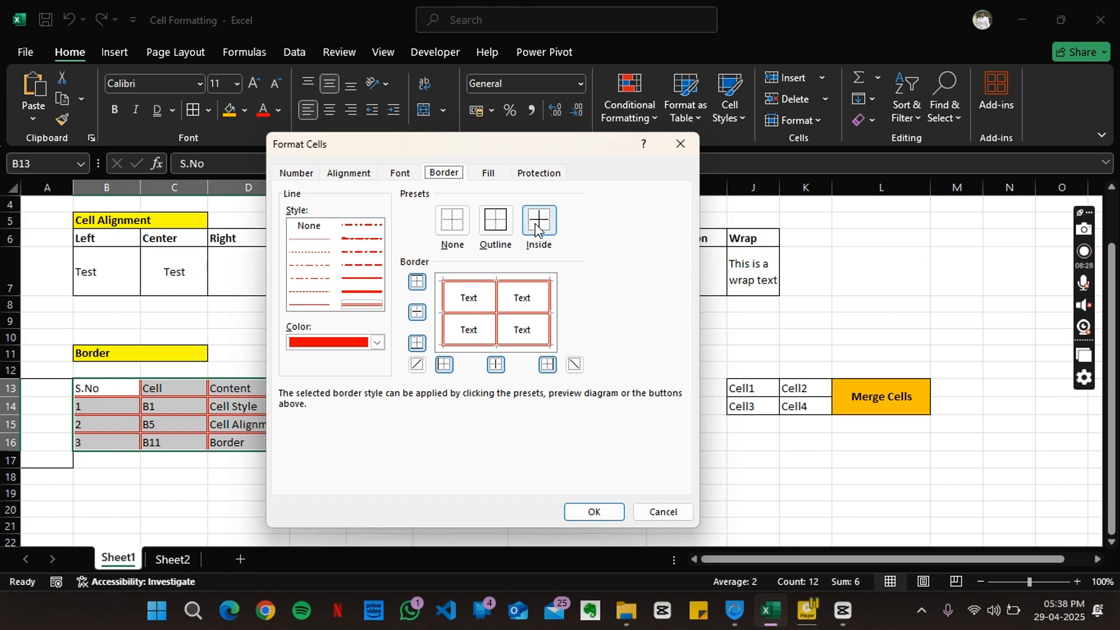
click(499, 220)
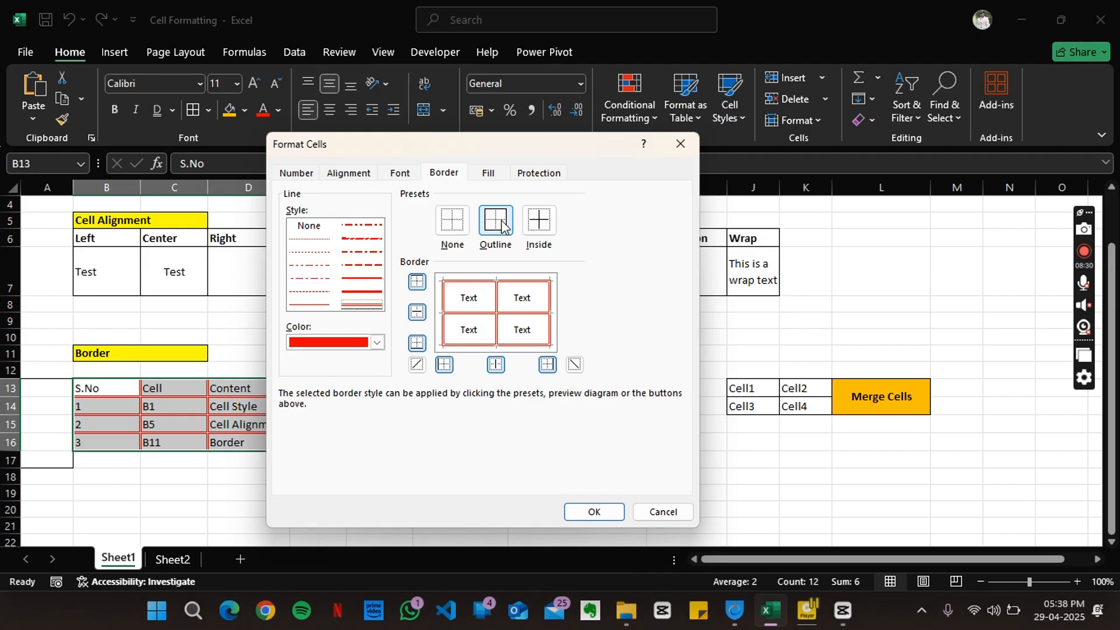
click(545, 226)
click(417, 282)
click(417, 313)
click(416, 343)
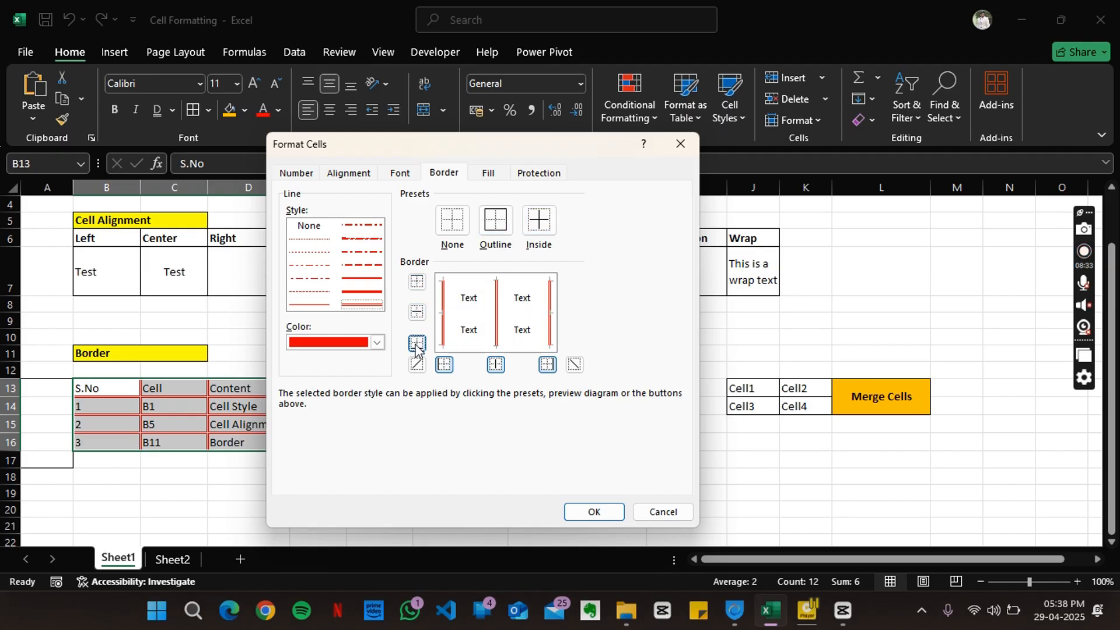
click(444, 365)
click(494, 368)
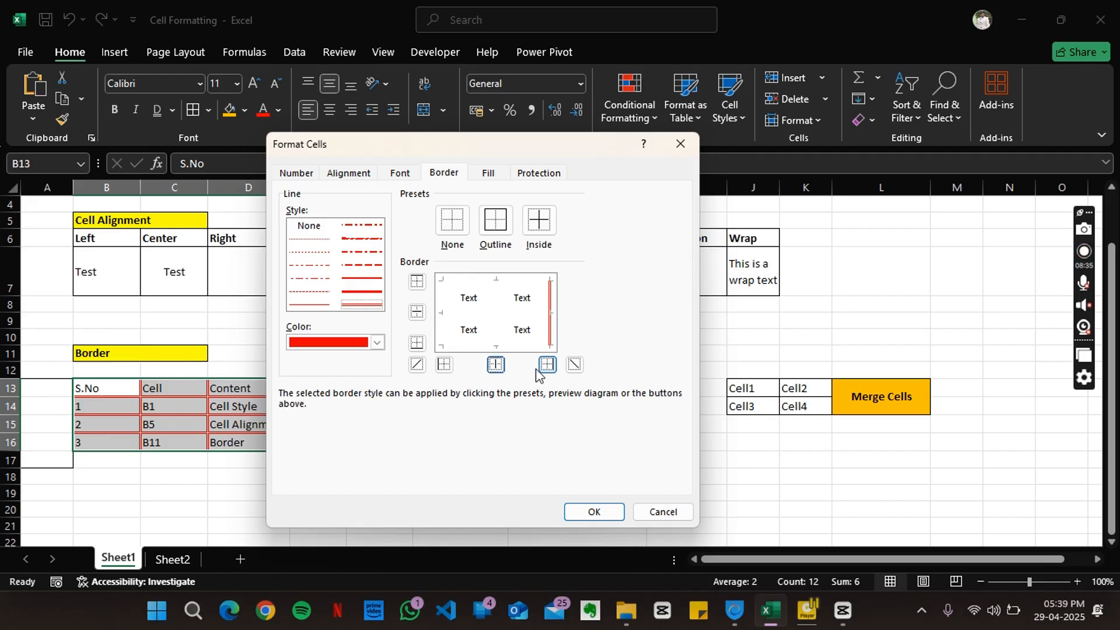
click(548, 365)
Give the range B13:D16 an outline border in green with the thick dash-dot line style.
click(359, 266)
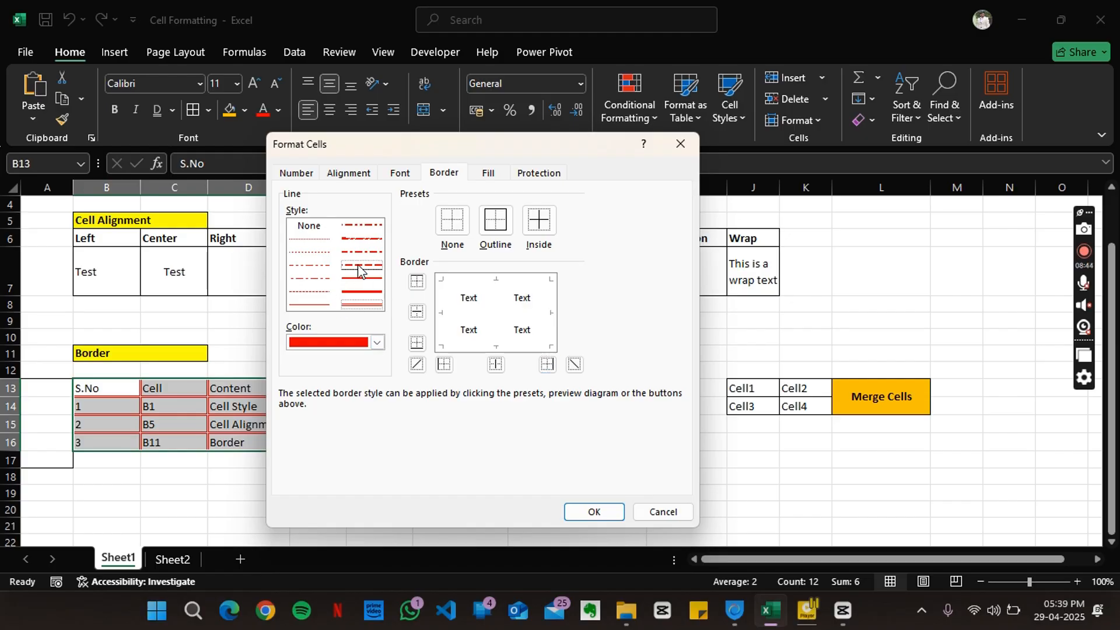
click(378, 343)
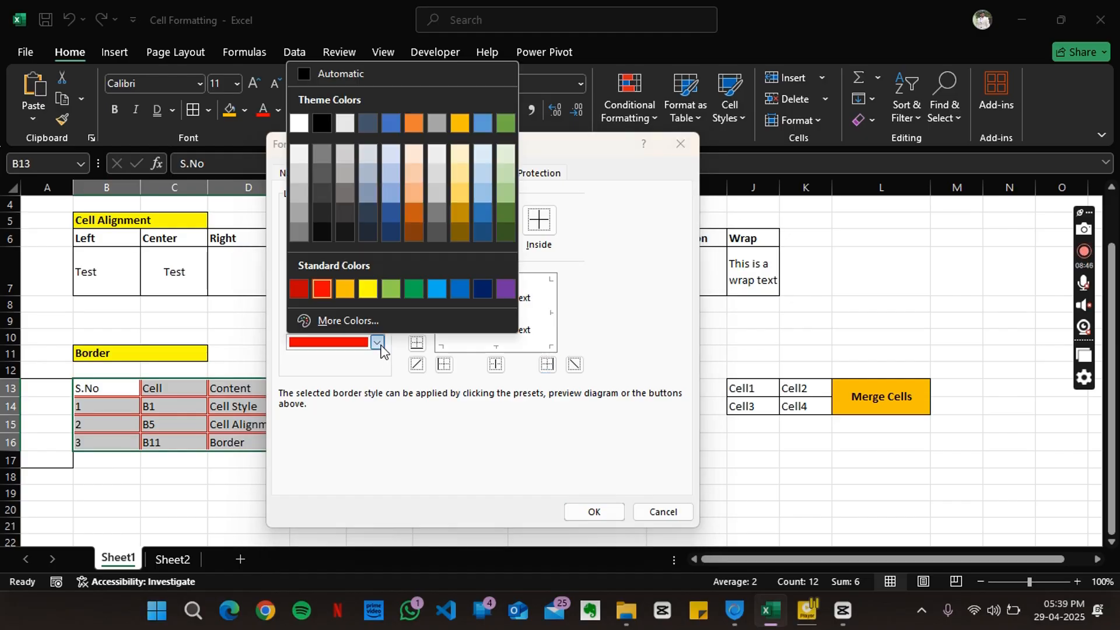
click(414, 289)
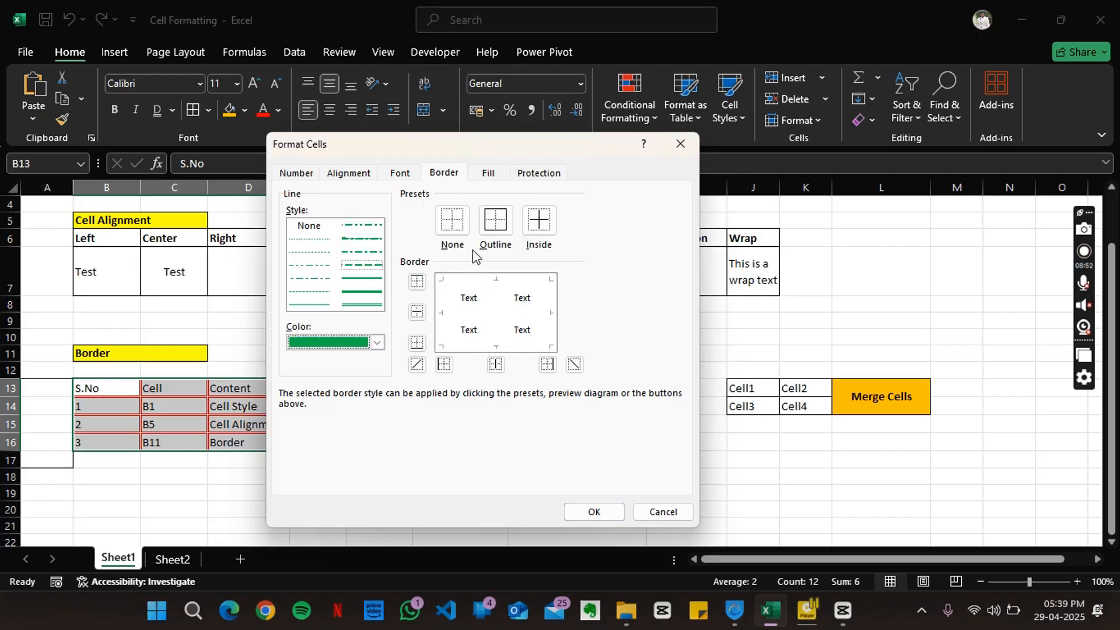
click(362, 252)
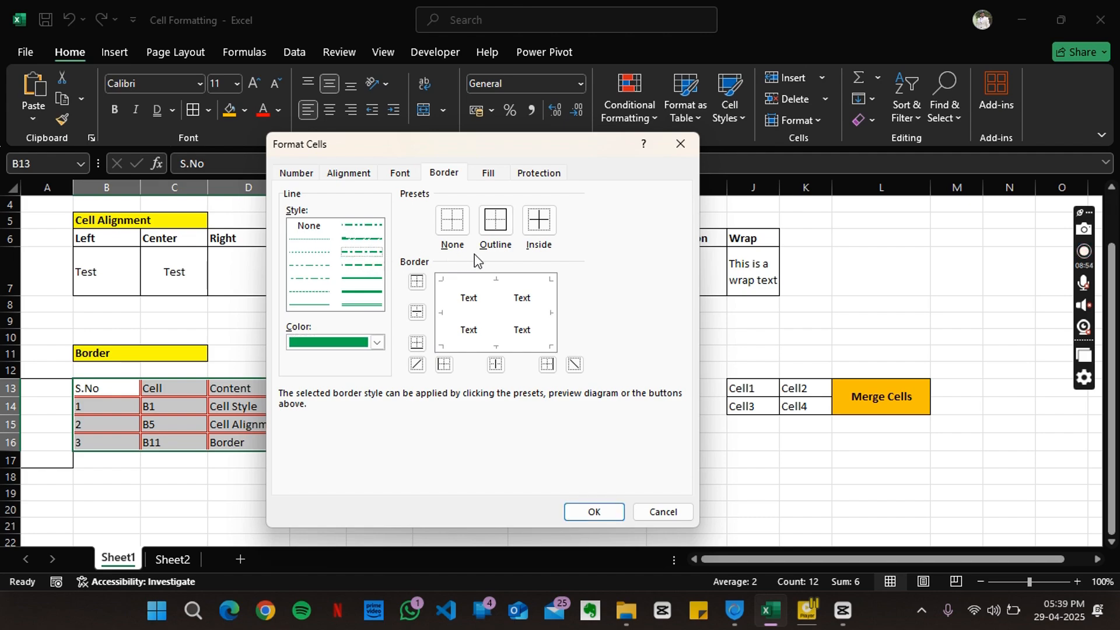
click(497, 227)
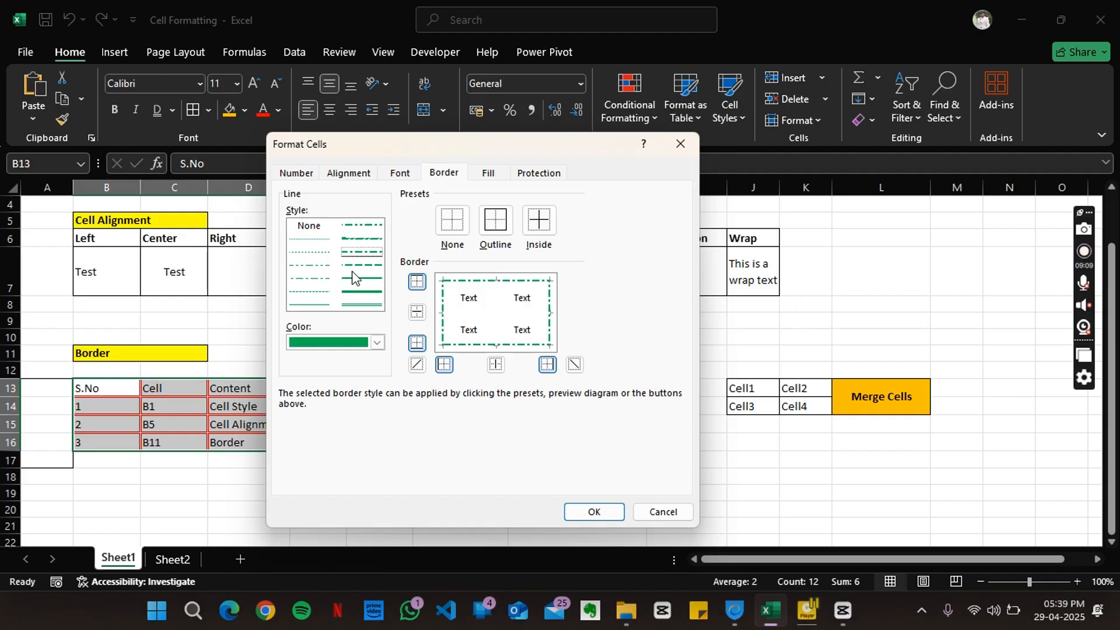
Add red double-line inside borders to the range B13:D16 and apply the border settings.
click(359, 305)
click(377, 343)
click(322, 287)
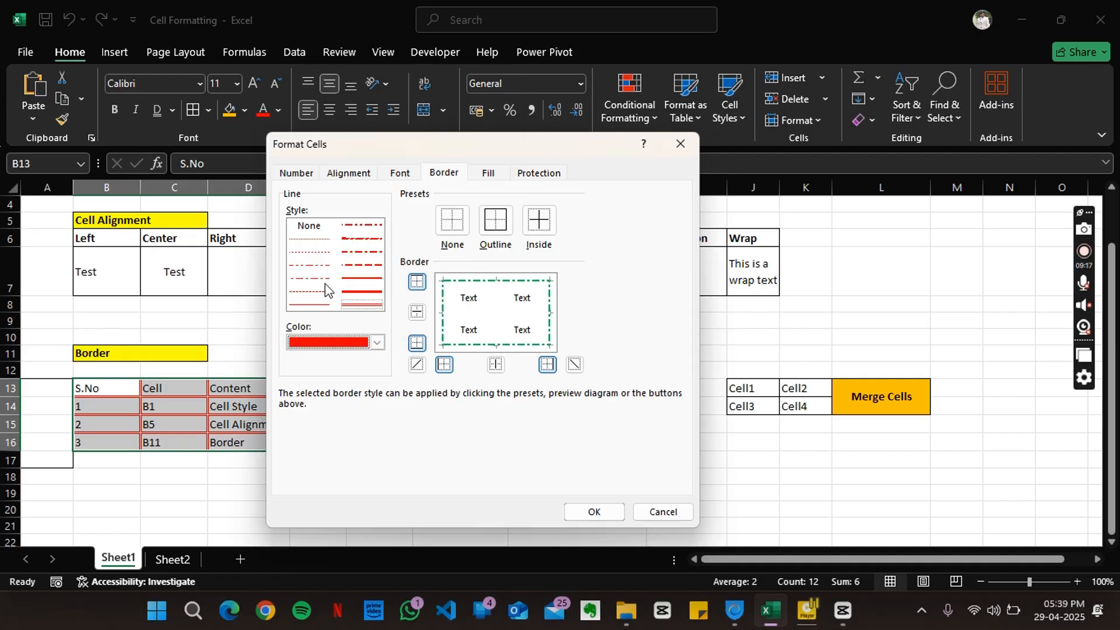
click(538, 227)
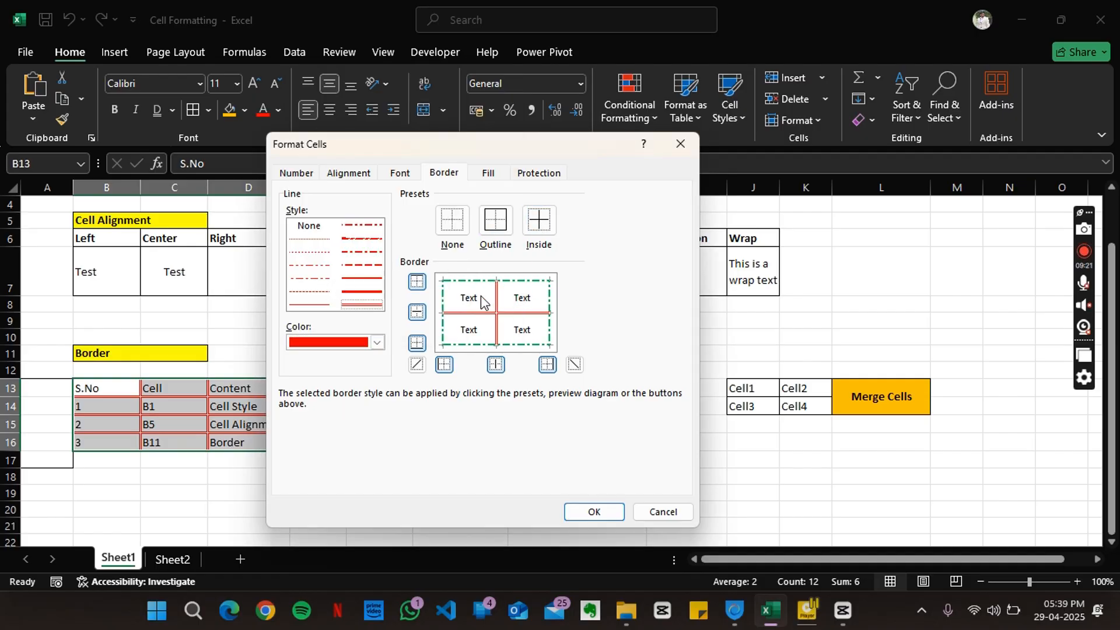
click(594, 513)
click(286, 490)
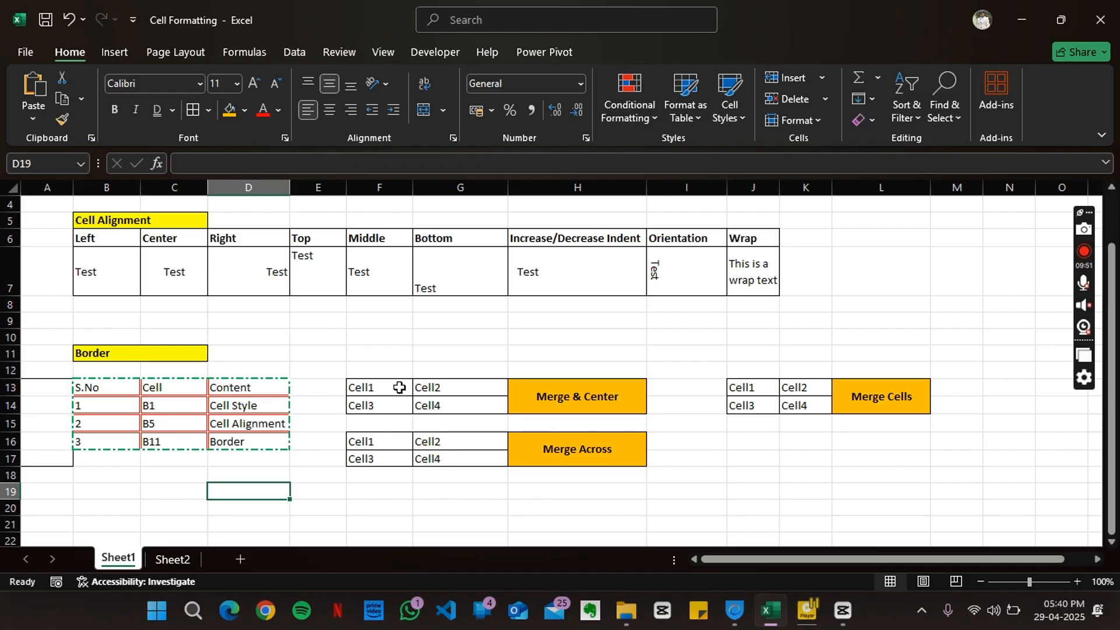
Inspect the Merge & Center label and the four sample cells Cell1 to Cell4 in F13:G14.
click(576, 409)
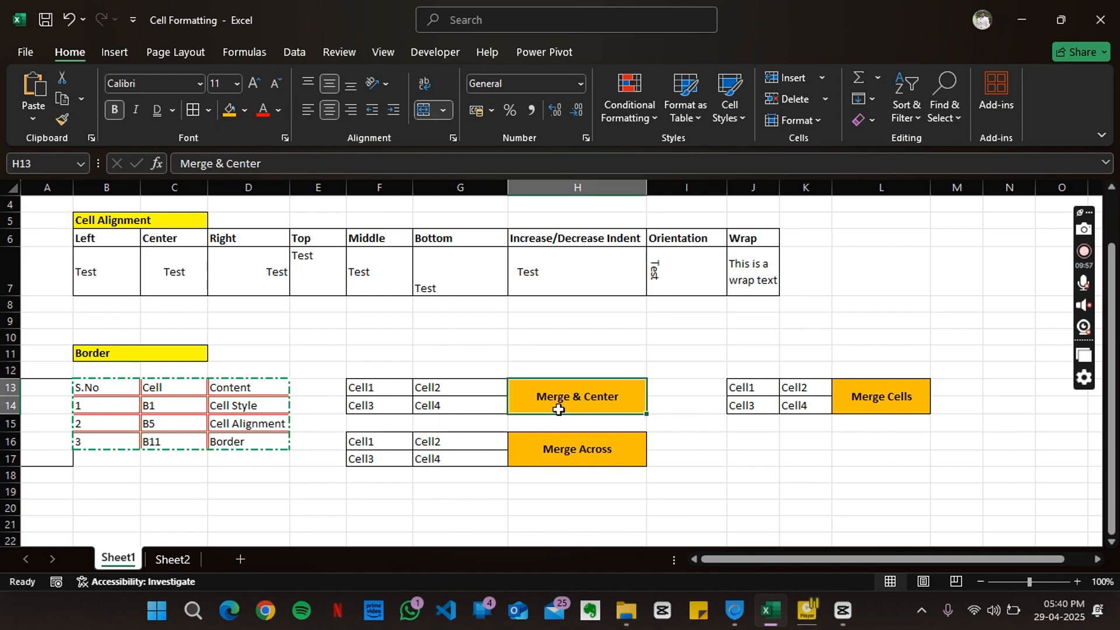
click(399, 388)
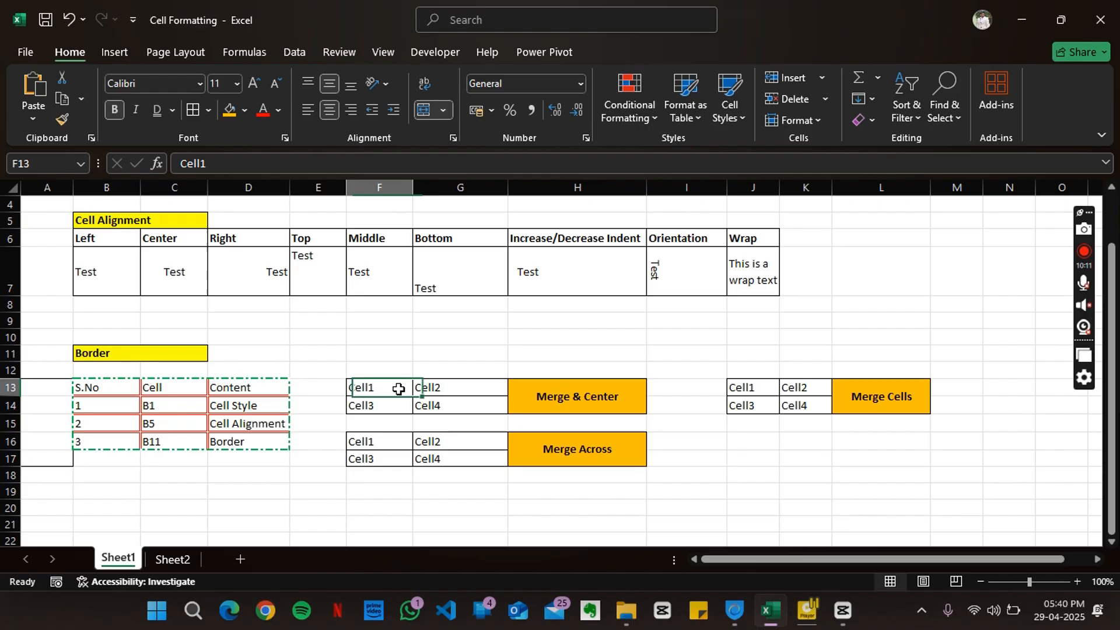
click(427, 389)
click(397, 407)
click(429, 406)
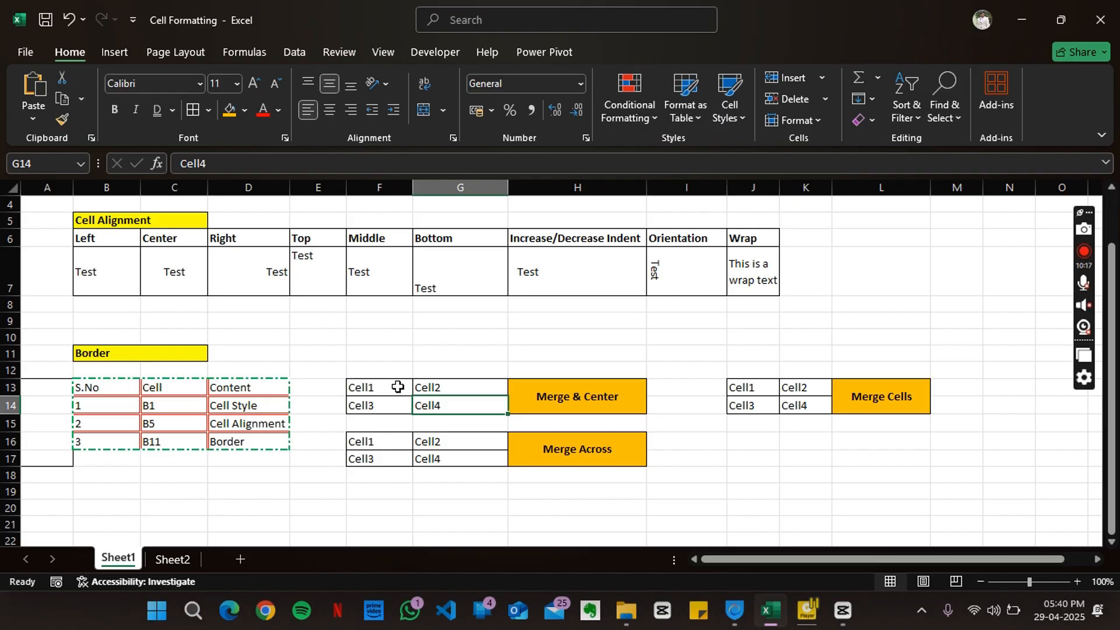
drag(394, 387, 420, 398)
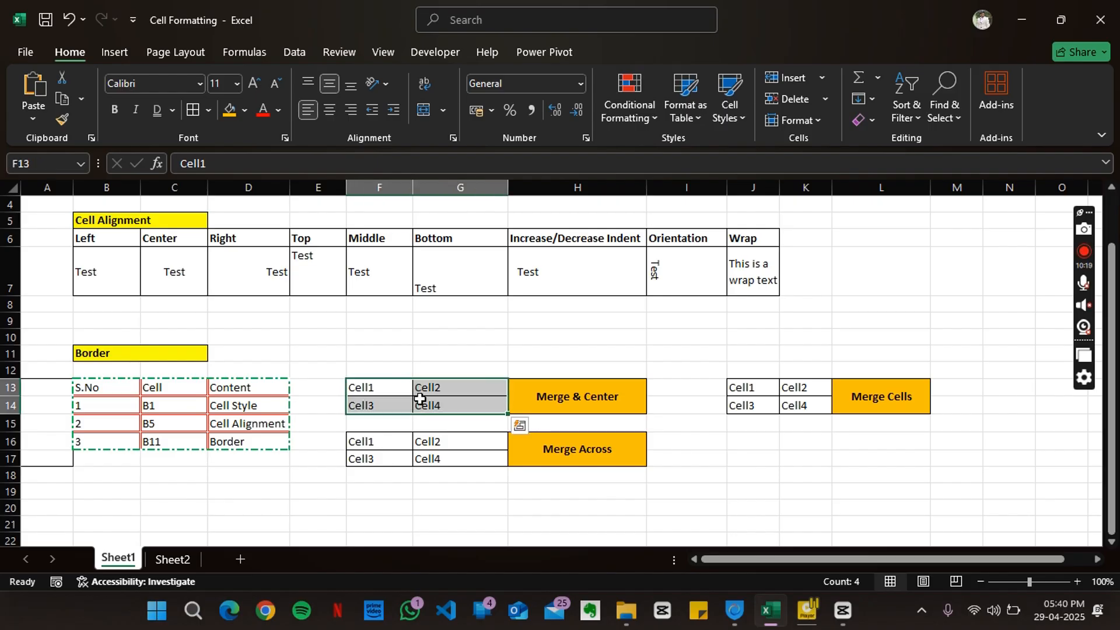
click(391, 387)
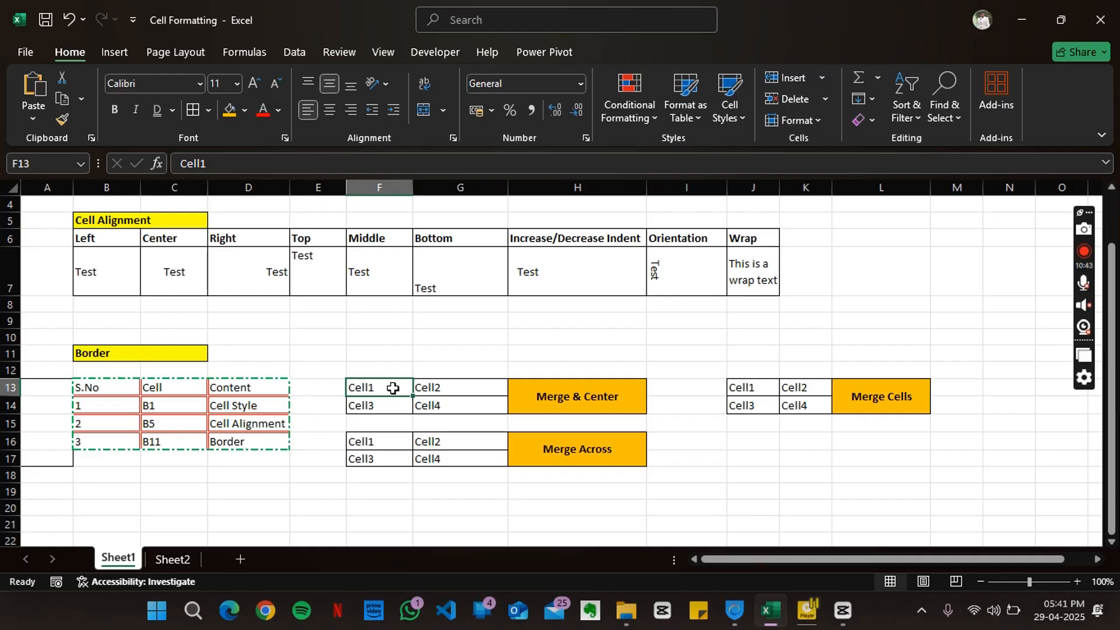
Merge and center the range F13:G14, accepting that only the upper-left value is kept.
drag(392, 388, 428, 405)
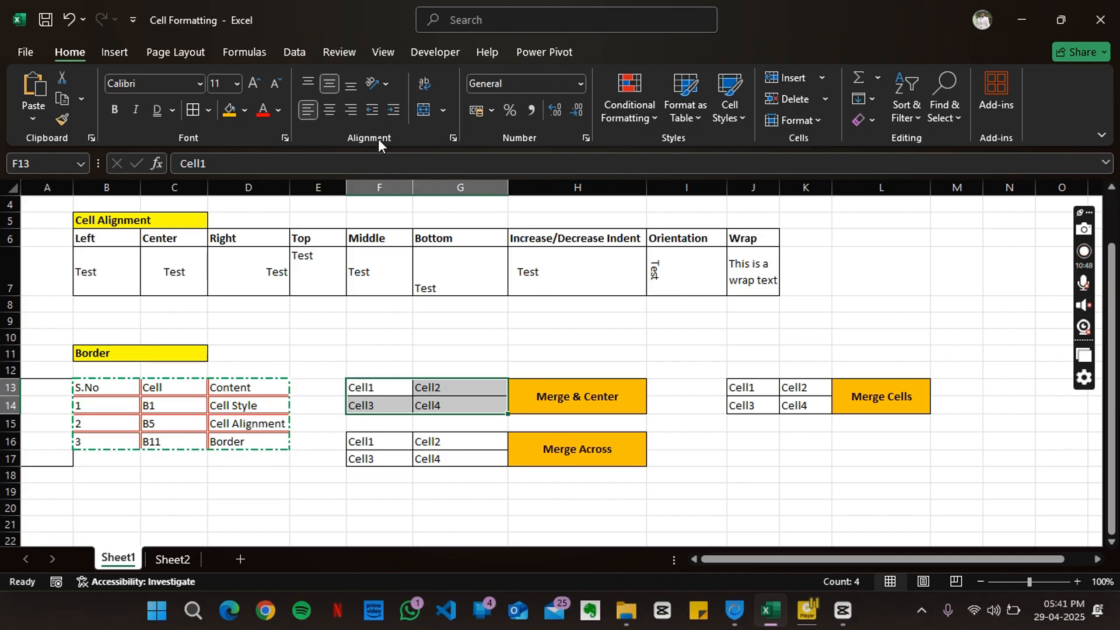
click(446, 109)
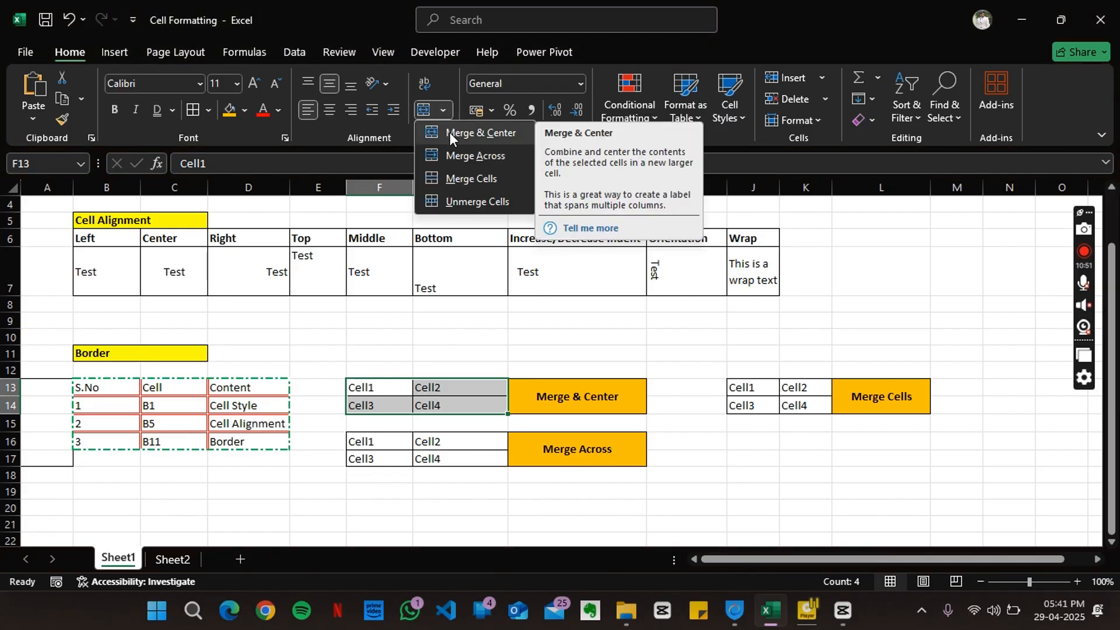
click(449, 132)
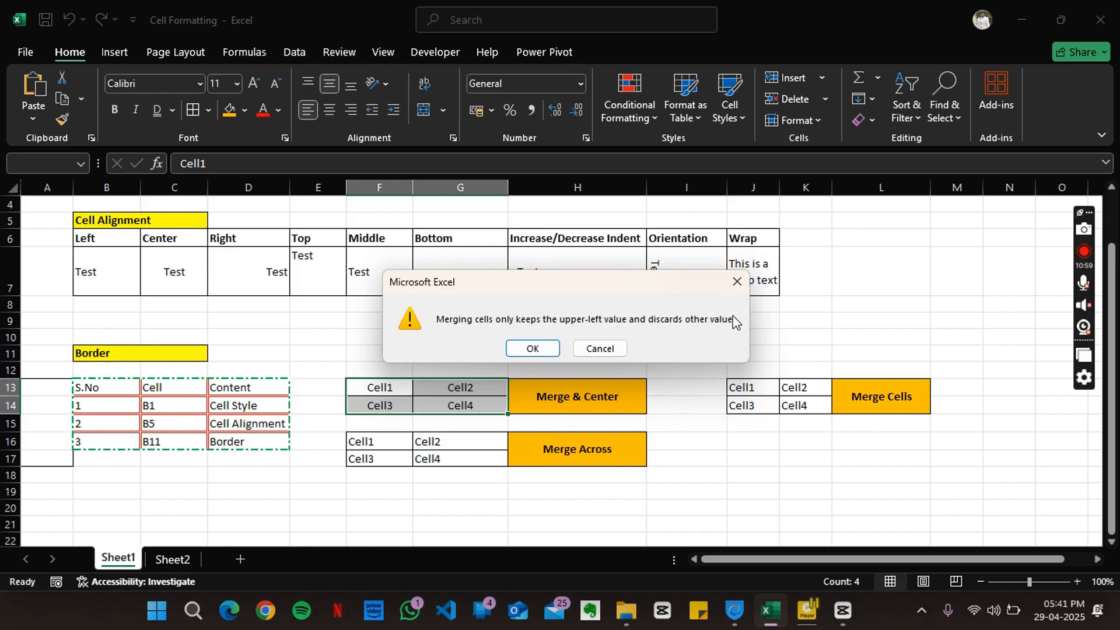
click(541, 350)
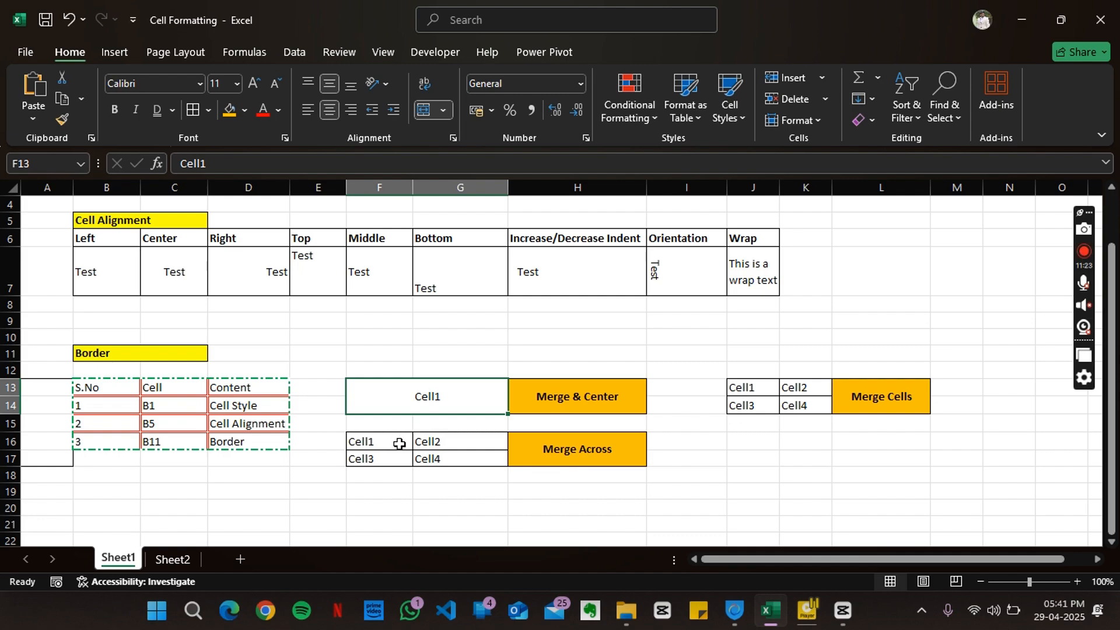
Apply Merge Across to the range F16:G17, accepting the loss of the other values in each row.
click(570, 460)
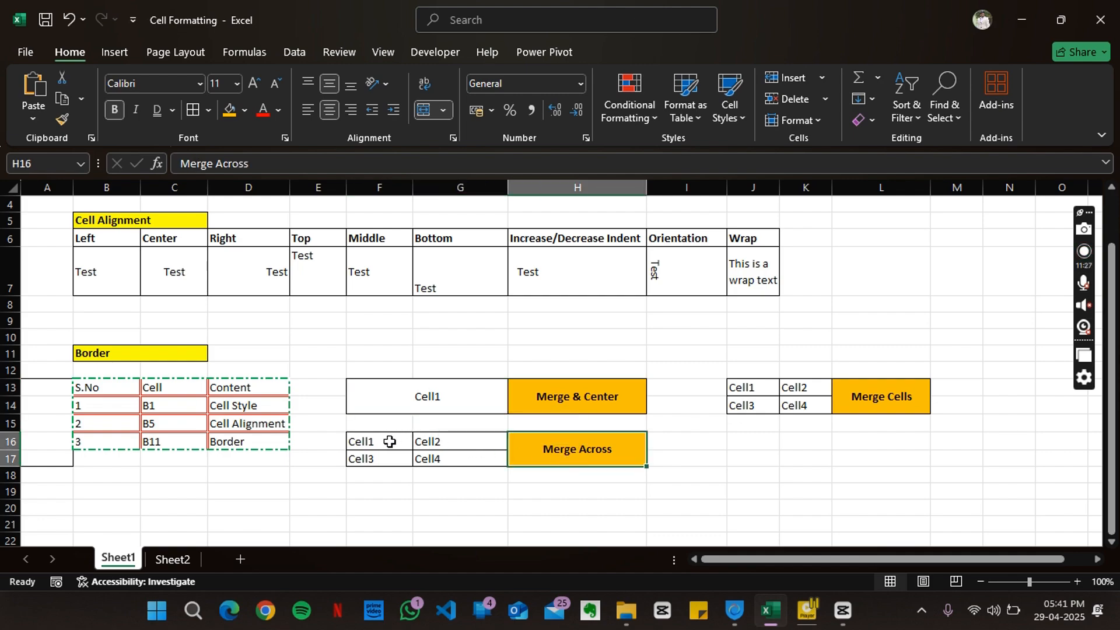
drag(390, 442, 432, 459)
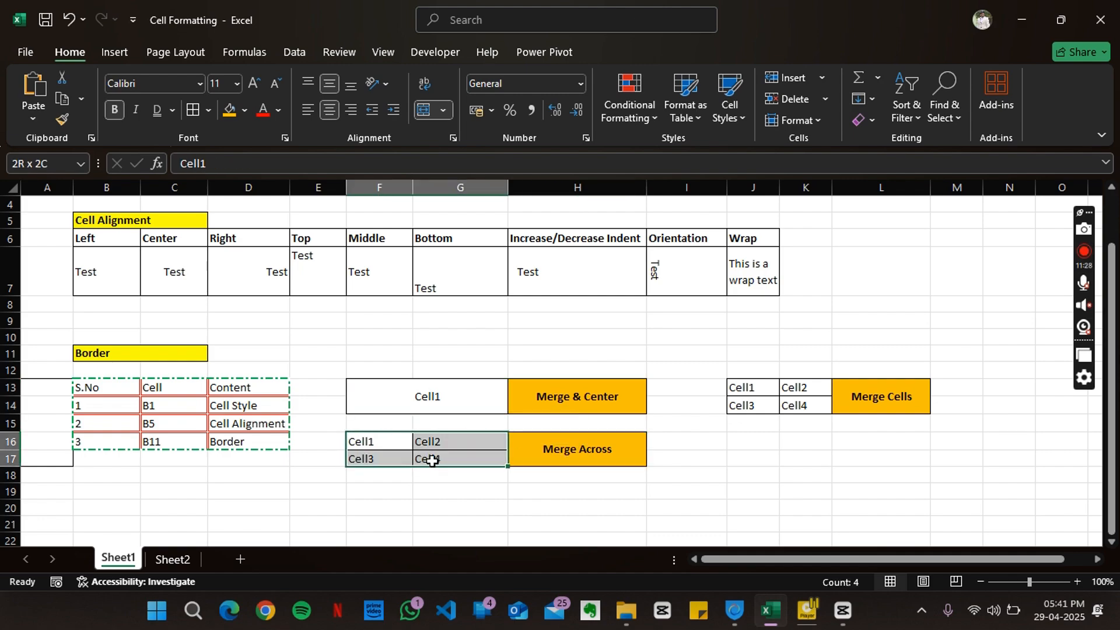
click(444, 111)
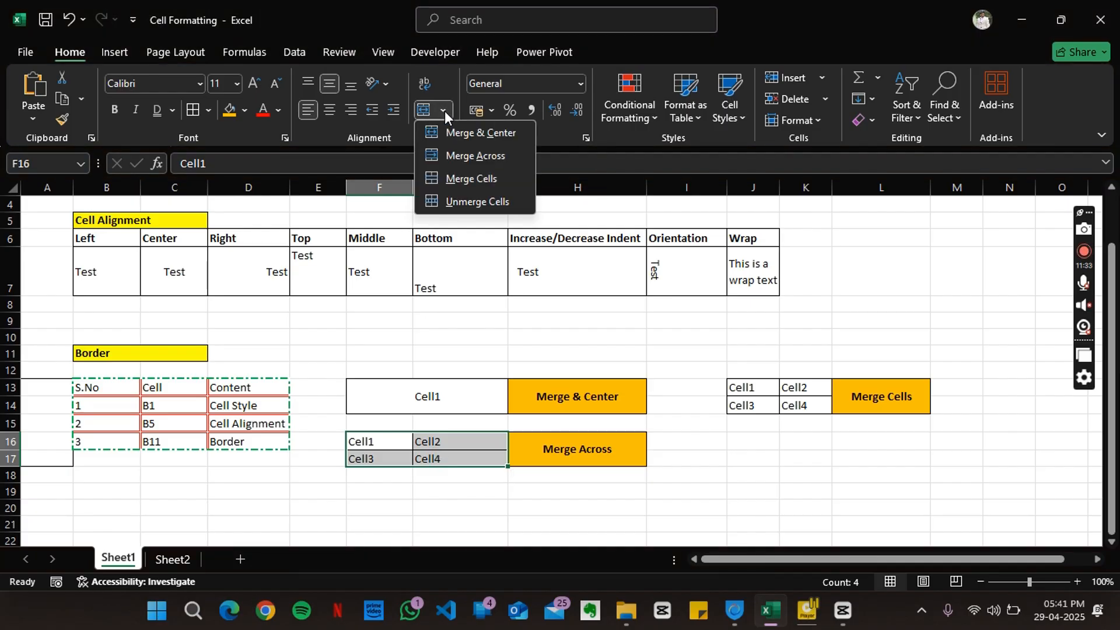
click(447, 154)
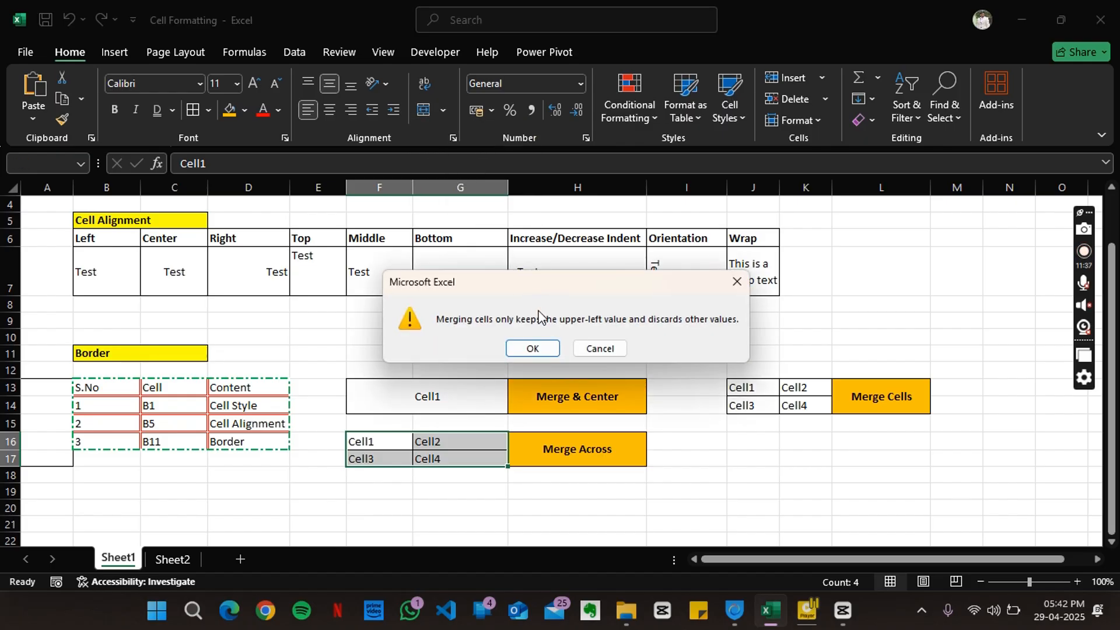
click(533, 348)
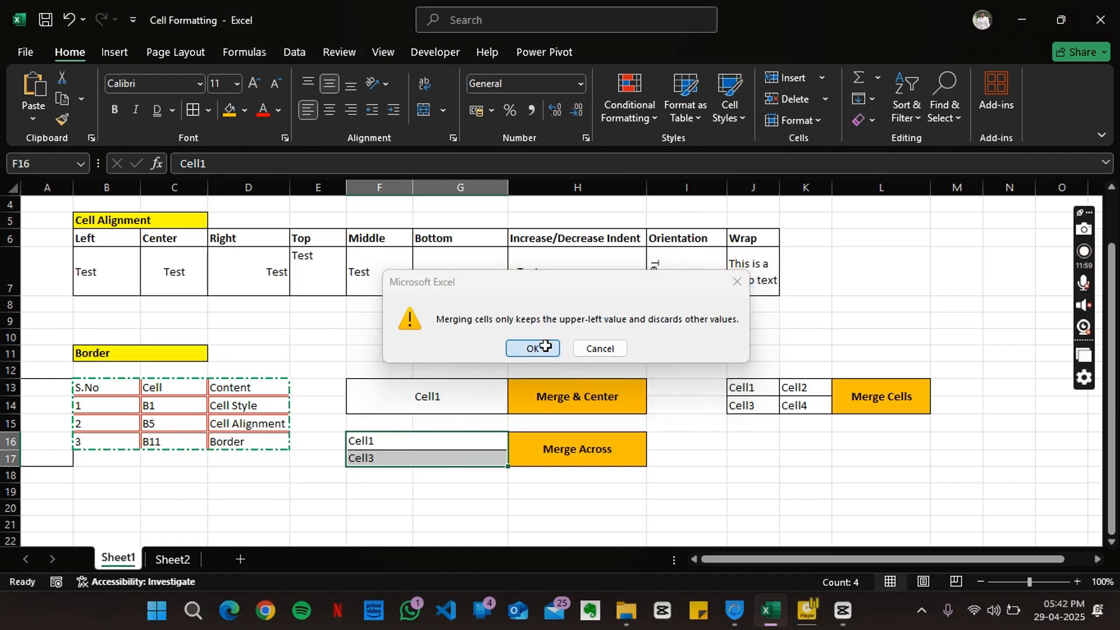
click(533, 349)
Examine the merged rows in F16:G17 and compare them with the Merge Across, Merge Cells and Merge & Center labels.
click(472, 437)
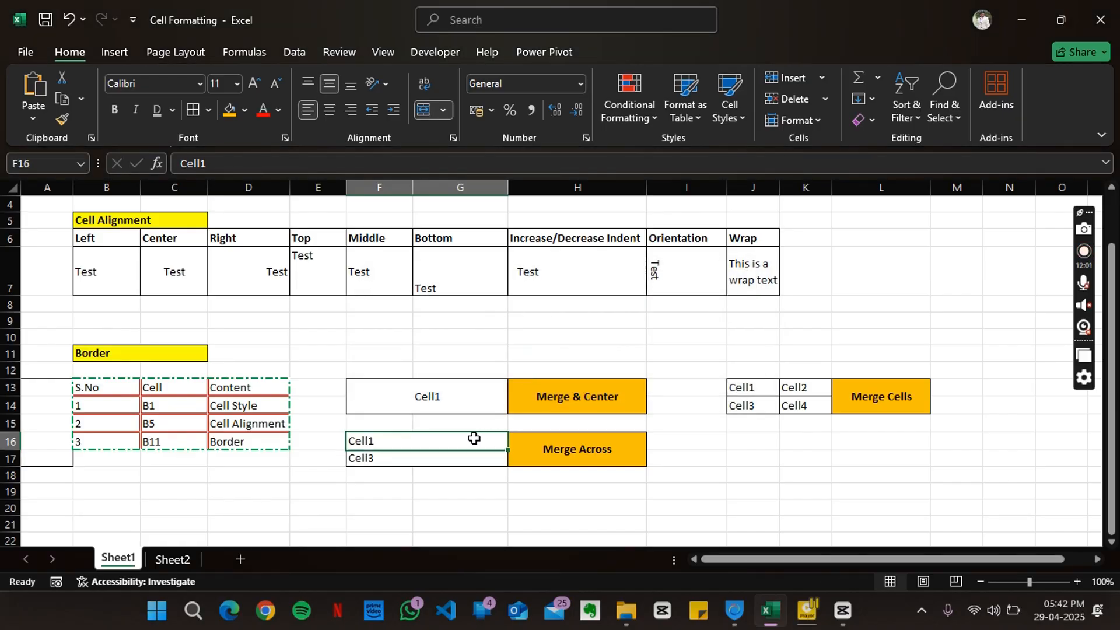
click(473, 459)
click(473, 489)
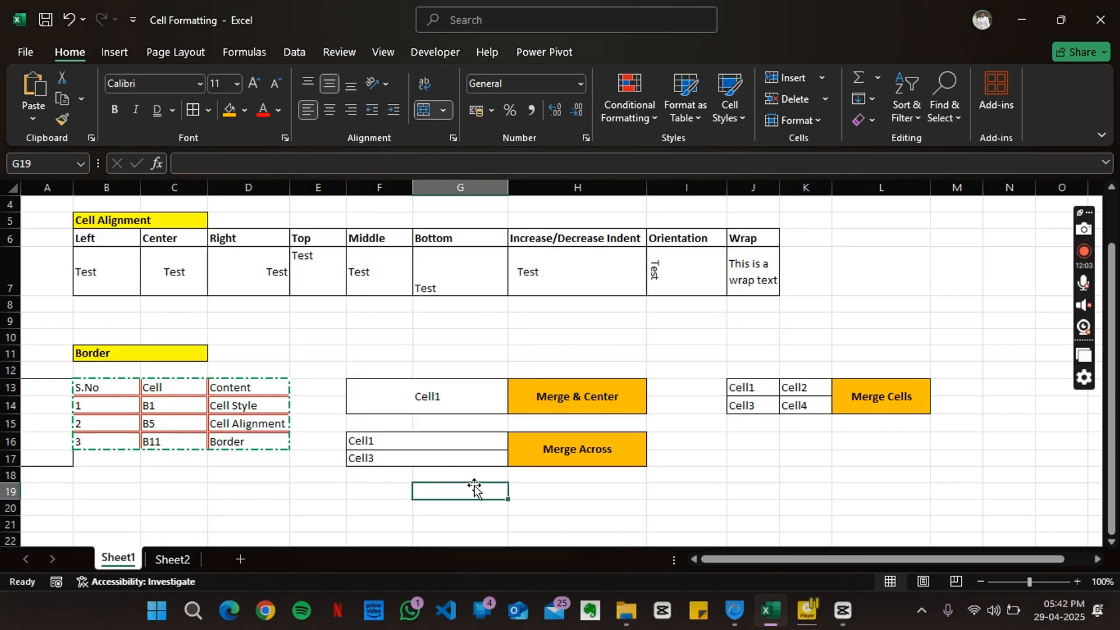
click(549, 457)
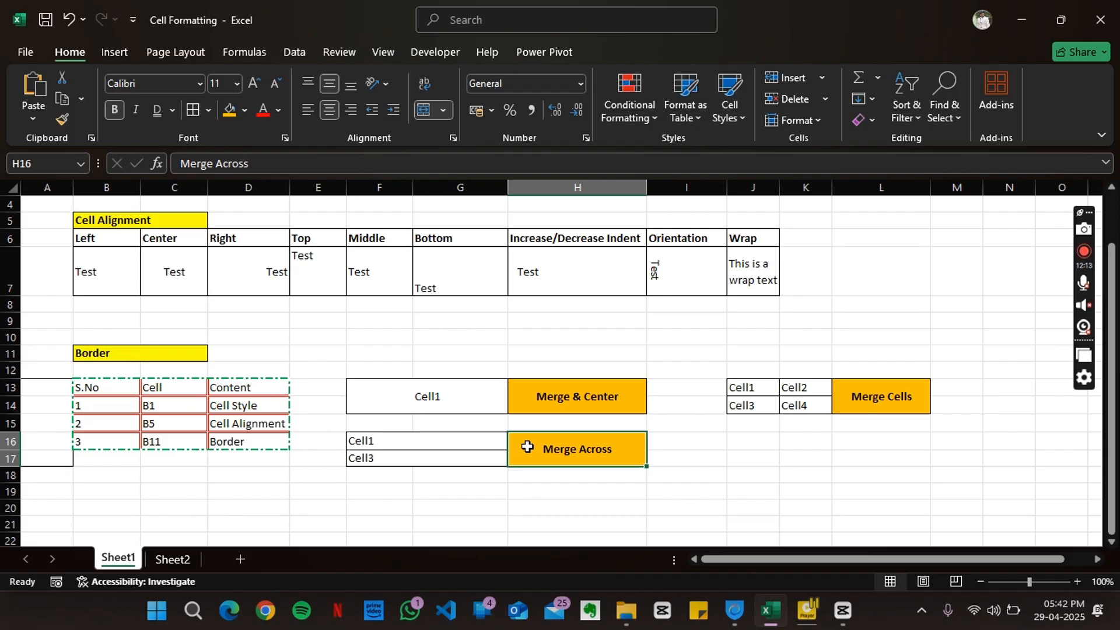
click(489, 442)
click(484, 458)
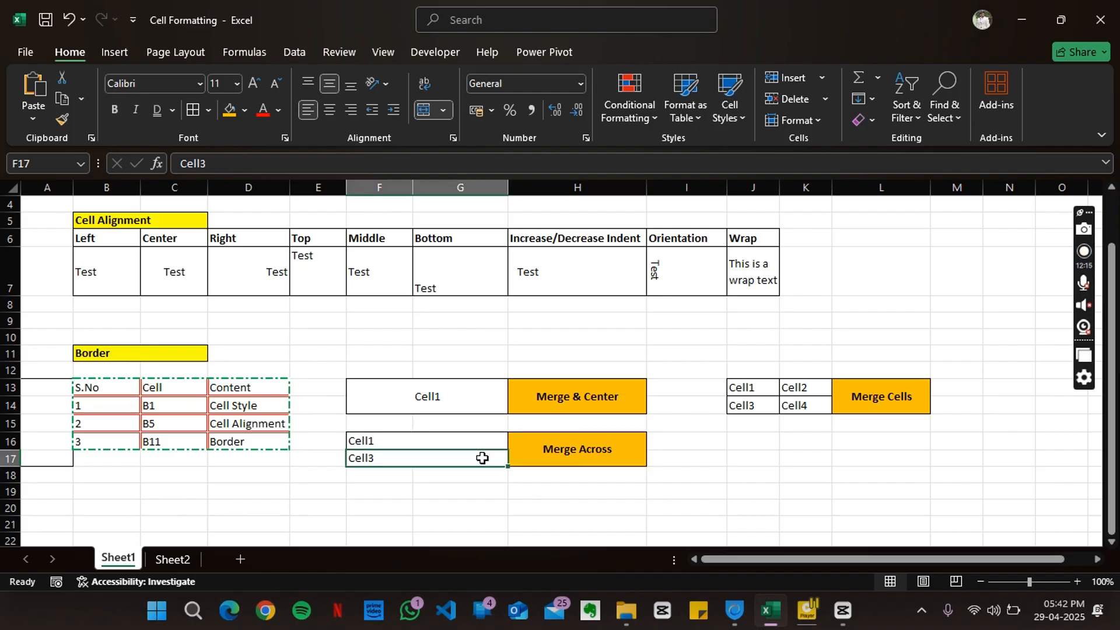
click(483, 444)
click(542, 440)
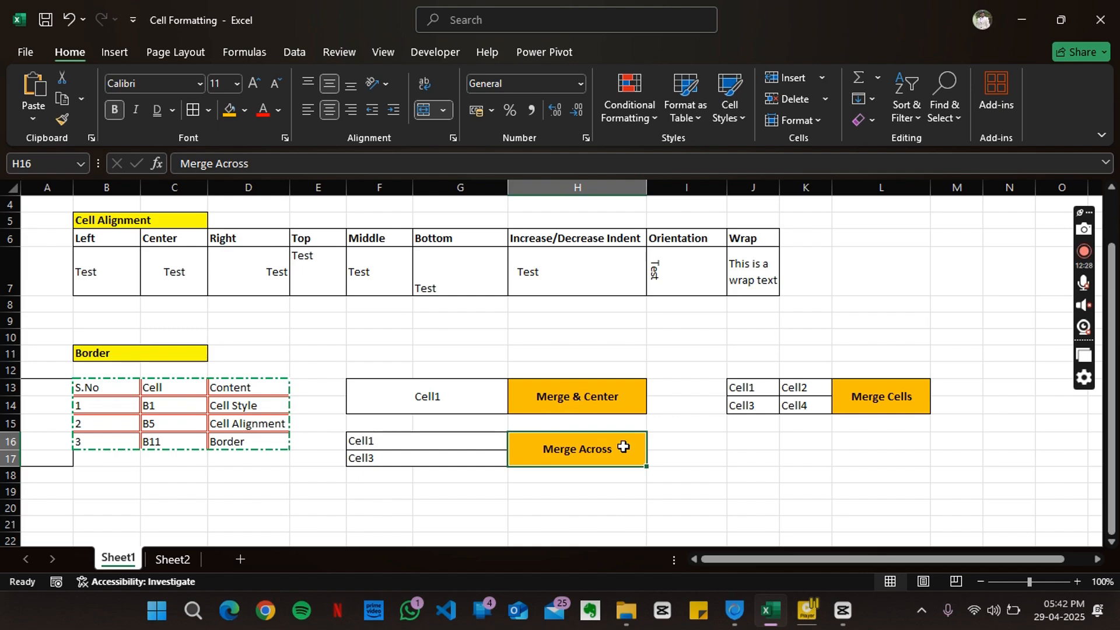
click(859, 394)
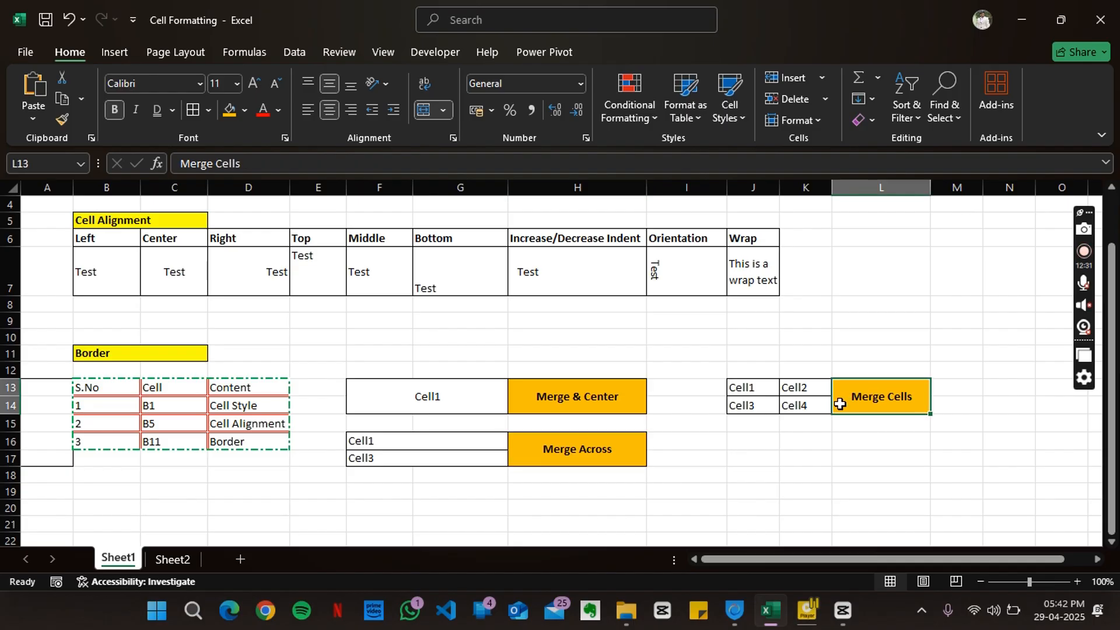
click(618, 395)
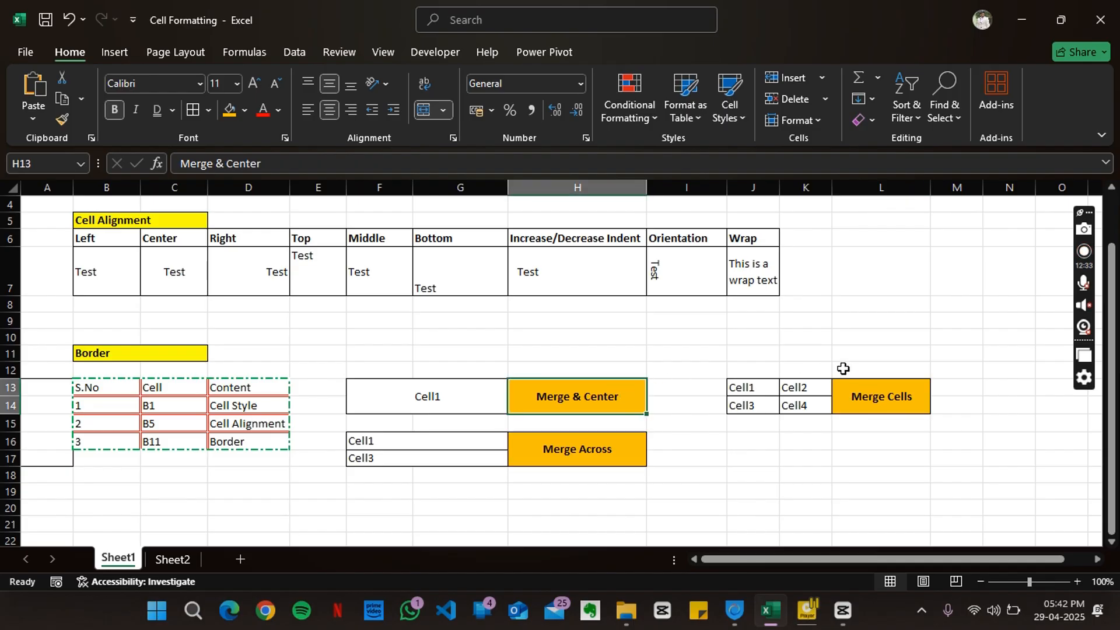
Apply Merge Cells to the range J13:K14, accepting that only the upper-left value is kept.
click(848, 387)
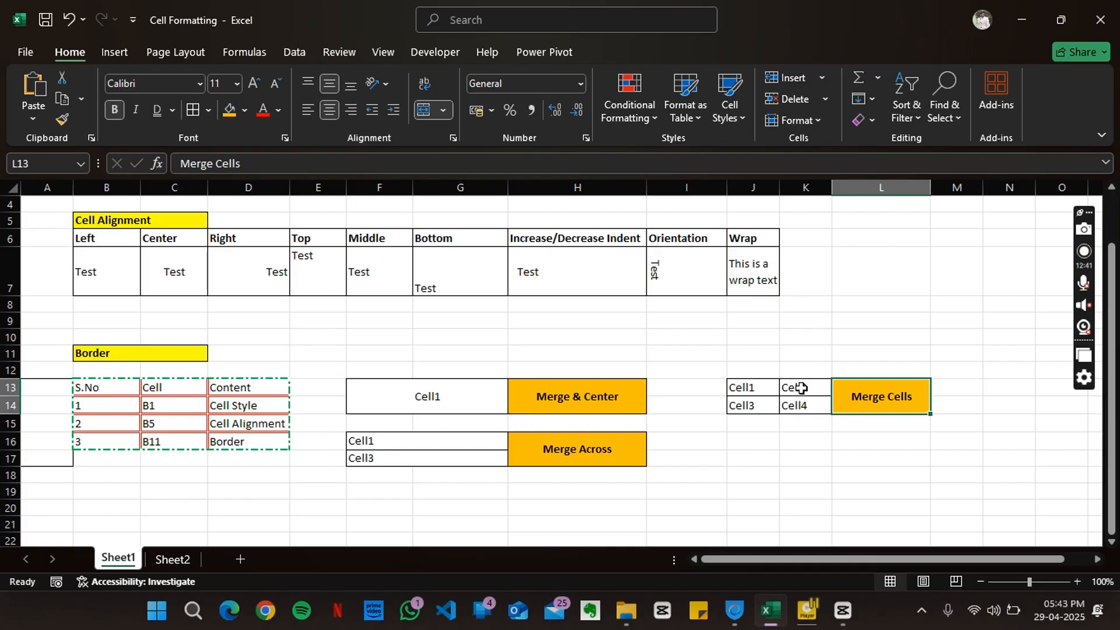
drag(768, 387, 798, 405)
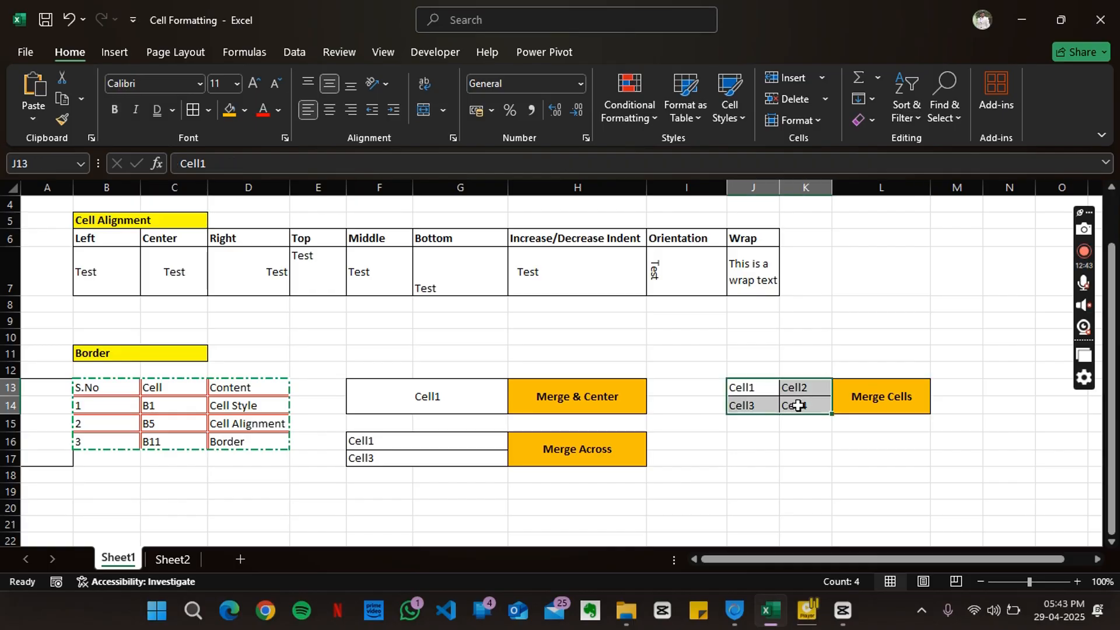
click(444, 110)
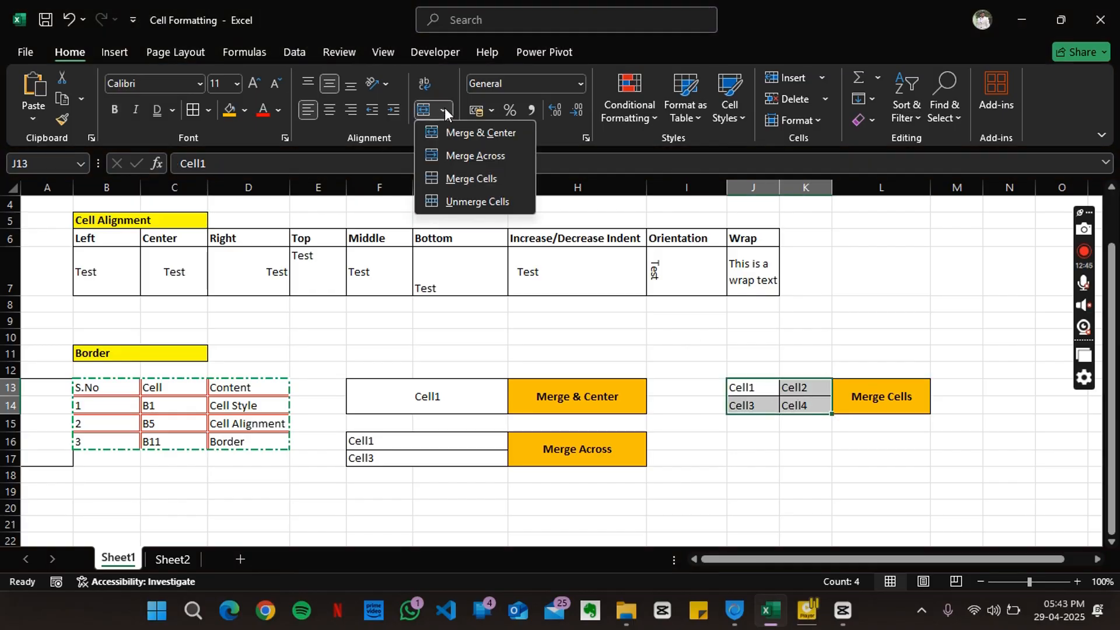
click(449, 178)
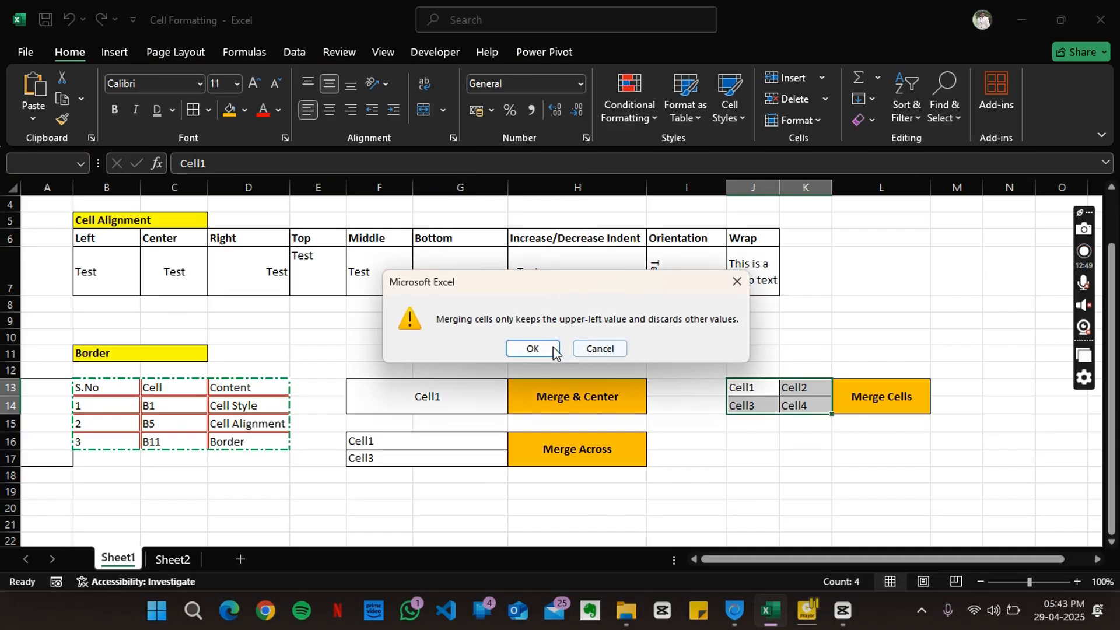
click(533, 350)
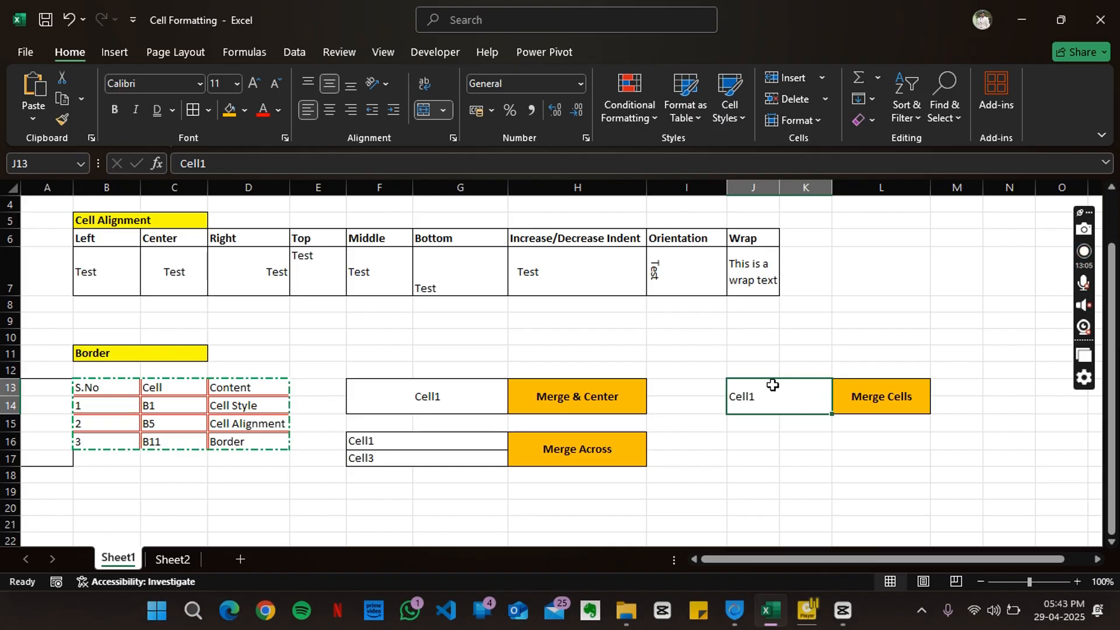
Unmerge the merged and centered range F13:G14 and check each of its four separate cells.
click(481, 391)
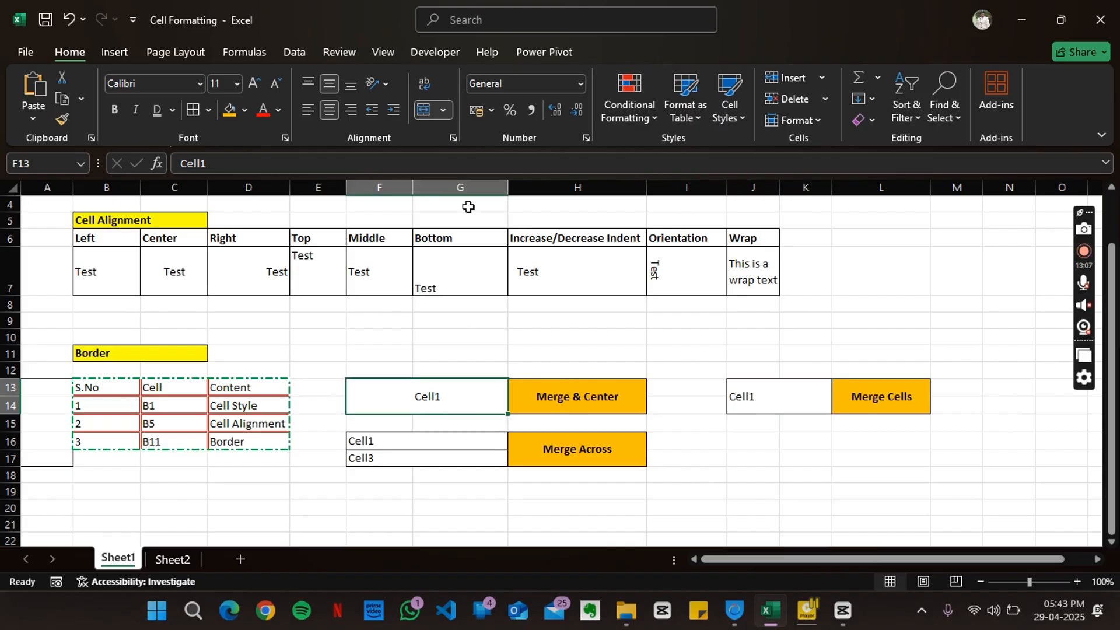
click(445, 111)
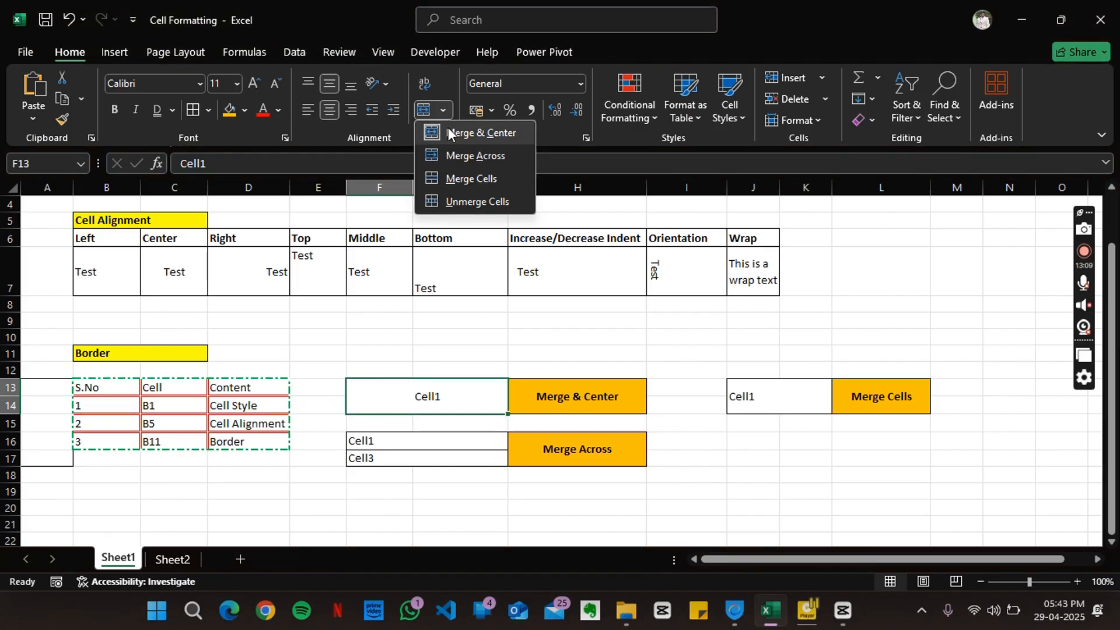
click(457, 200)
click(451, 389)
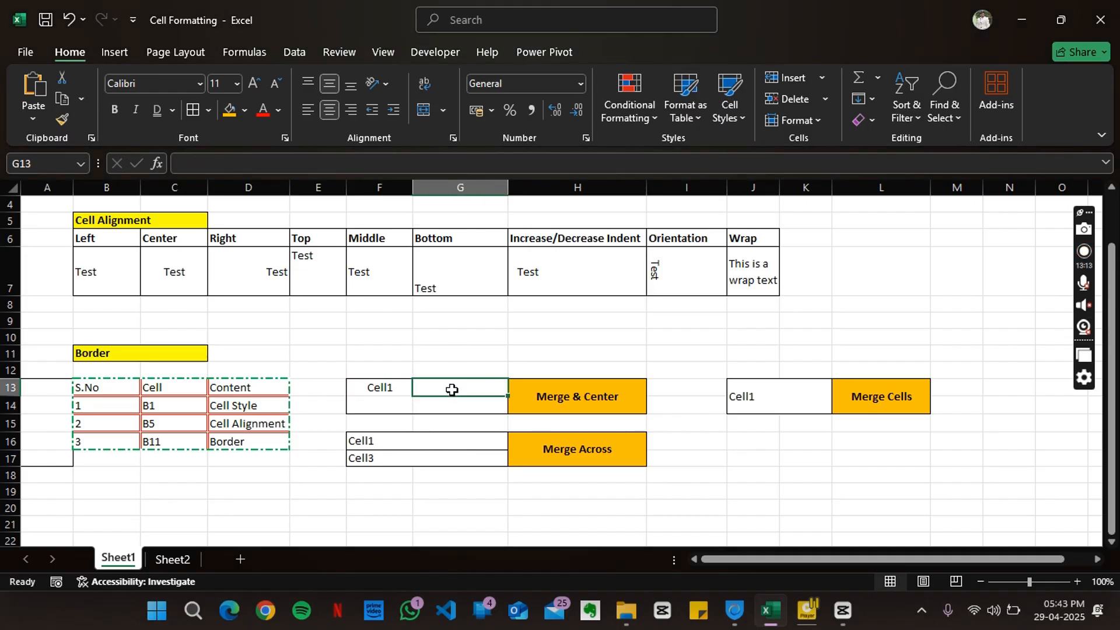
click(450, 403)
click(398, 407)
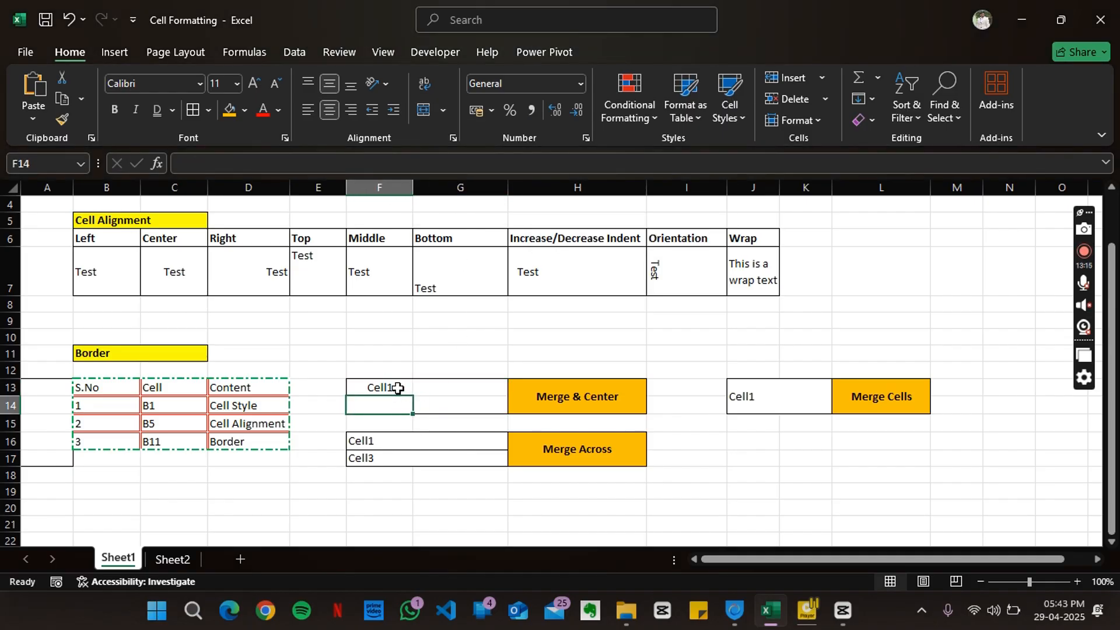
click(392, 387)
click(444, 387)
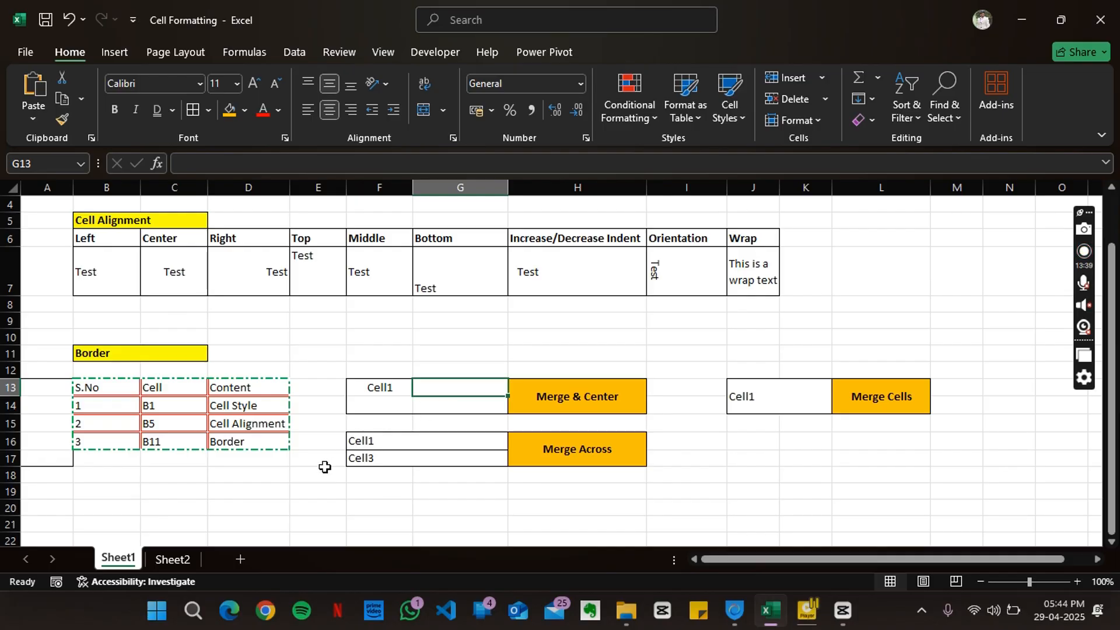
Rename the worksheet Sheet1 as Cell Formatting.
right_click(124, 559)
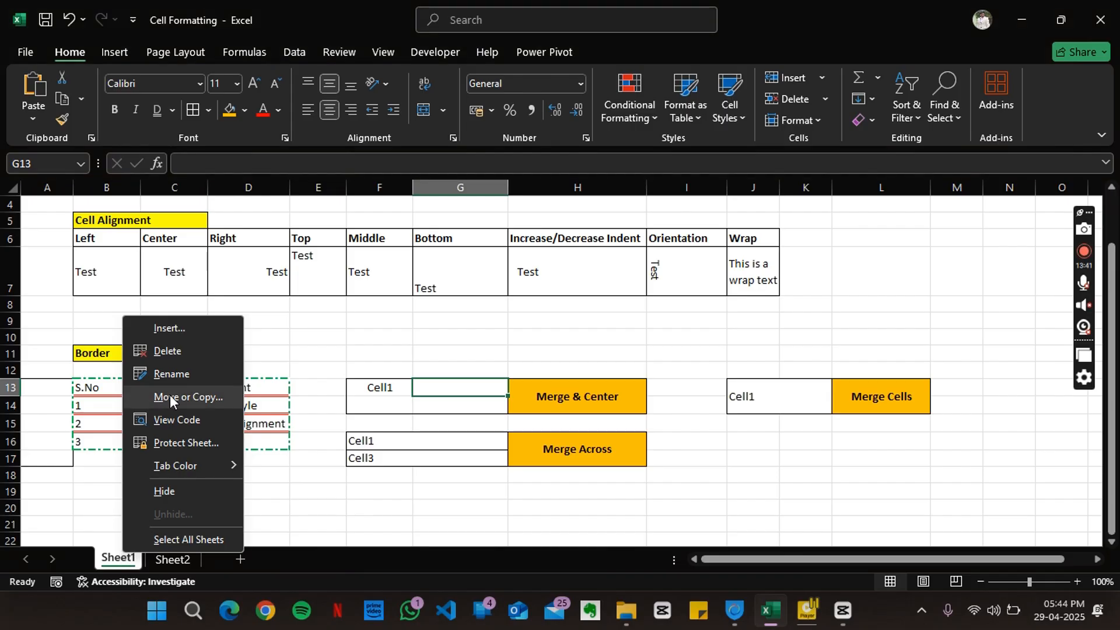
click(170, 376)
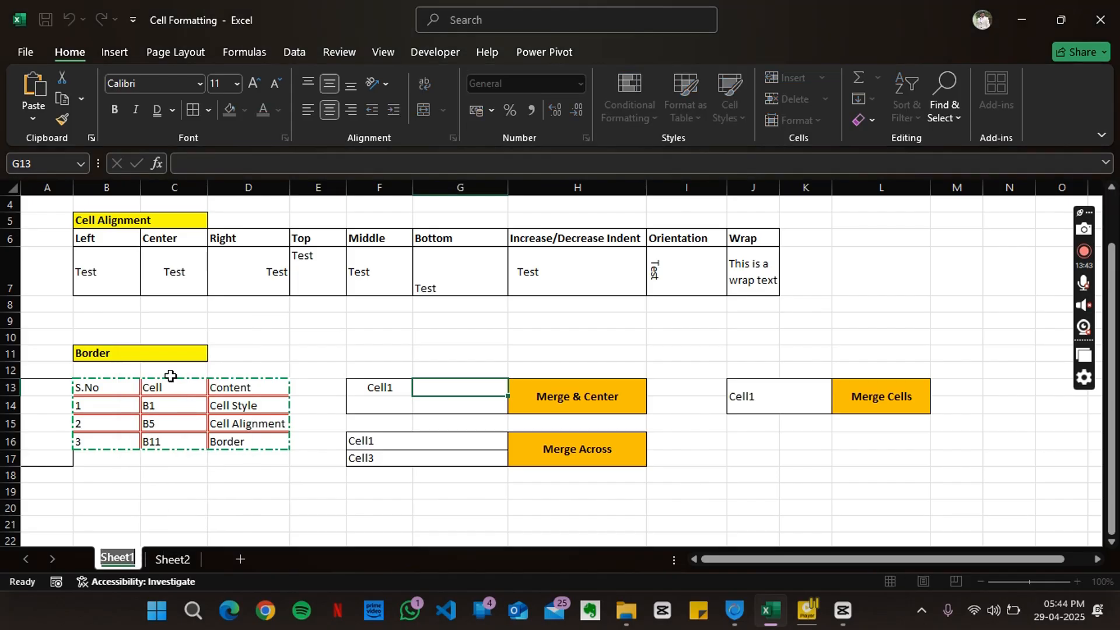
key(BackSpace)
text(Ce)
text(ll)
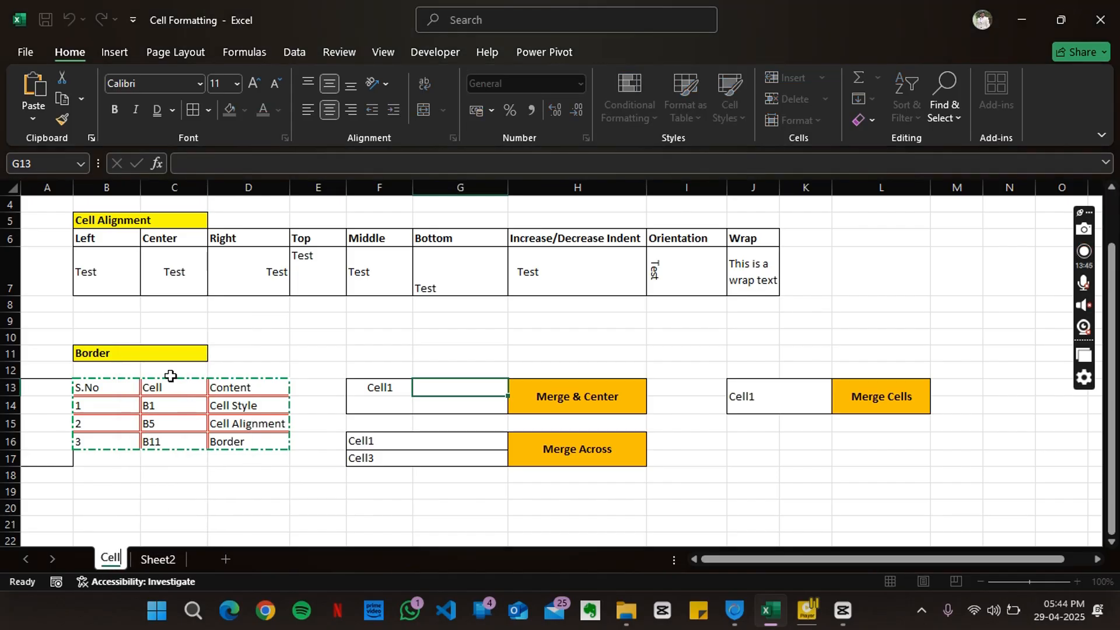
text( Formatting)
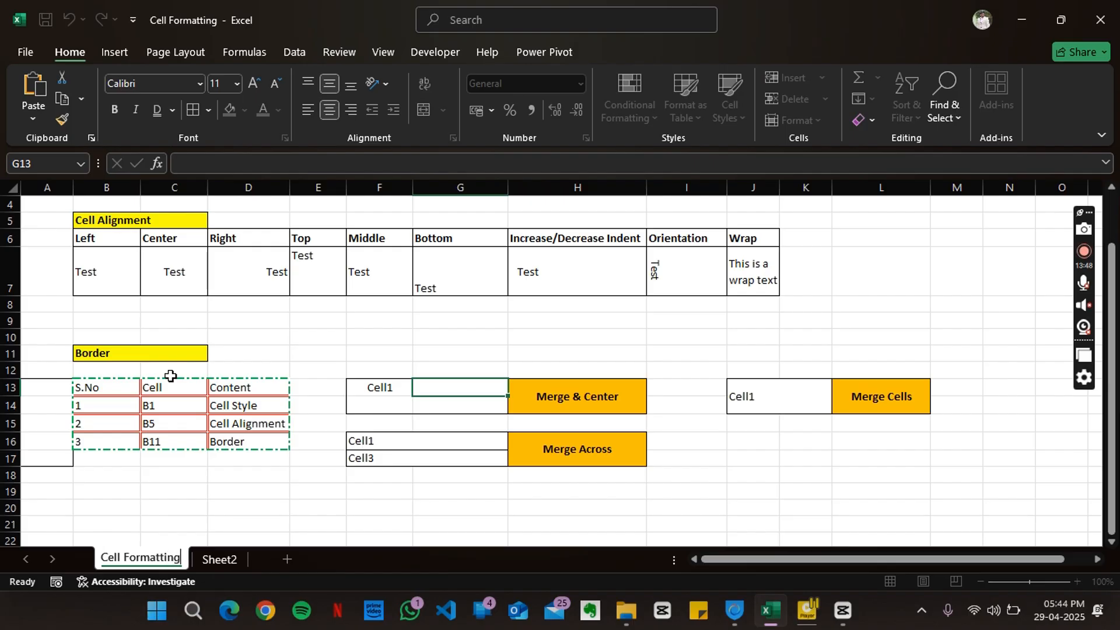
key(Return)
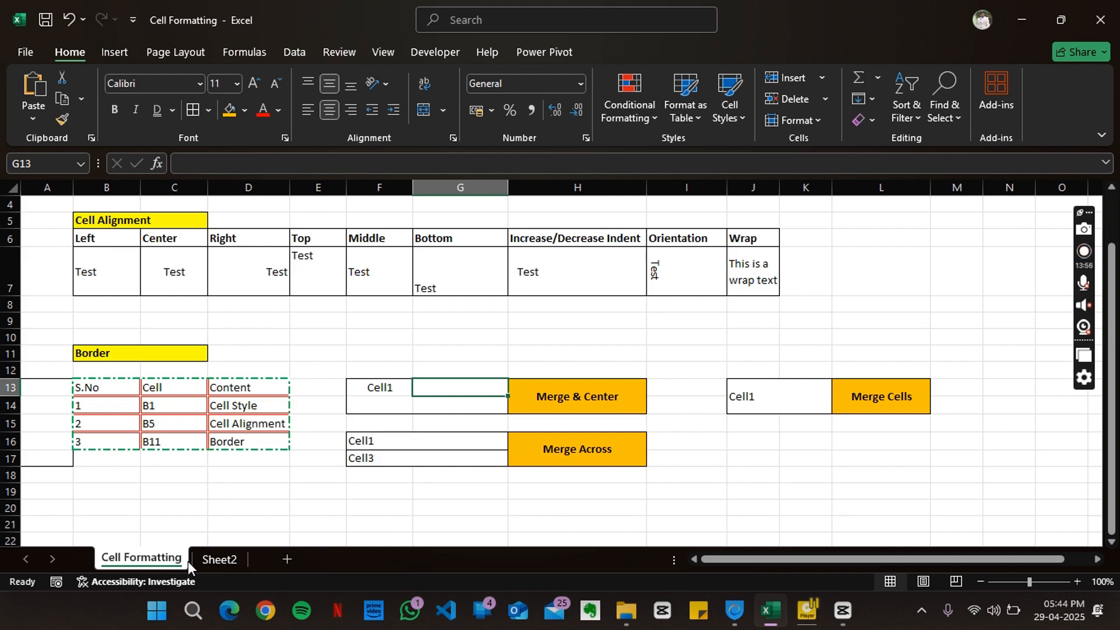
Apply the Number format to cell B3 under Numbers on Sheet2.
click(218, 560)
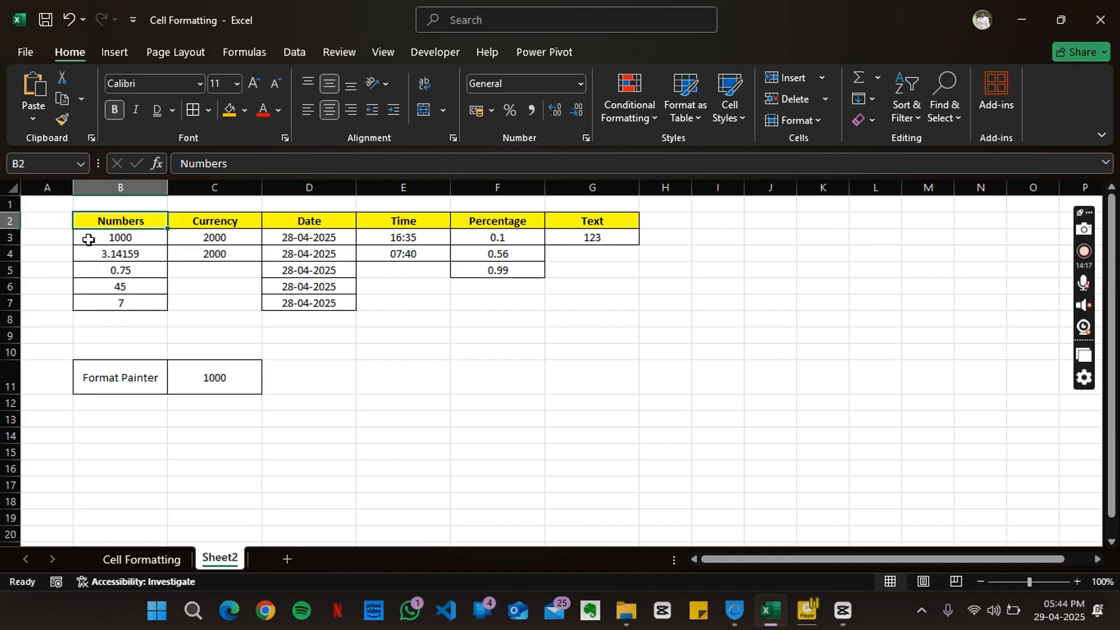
click(88, 240)
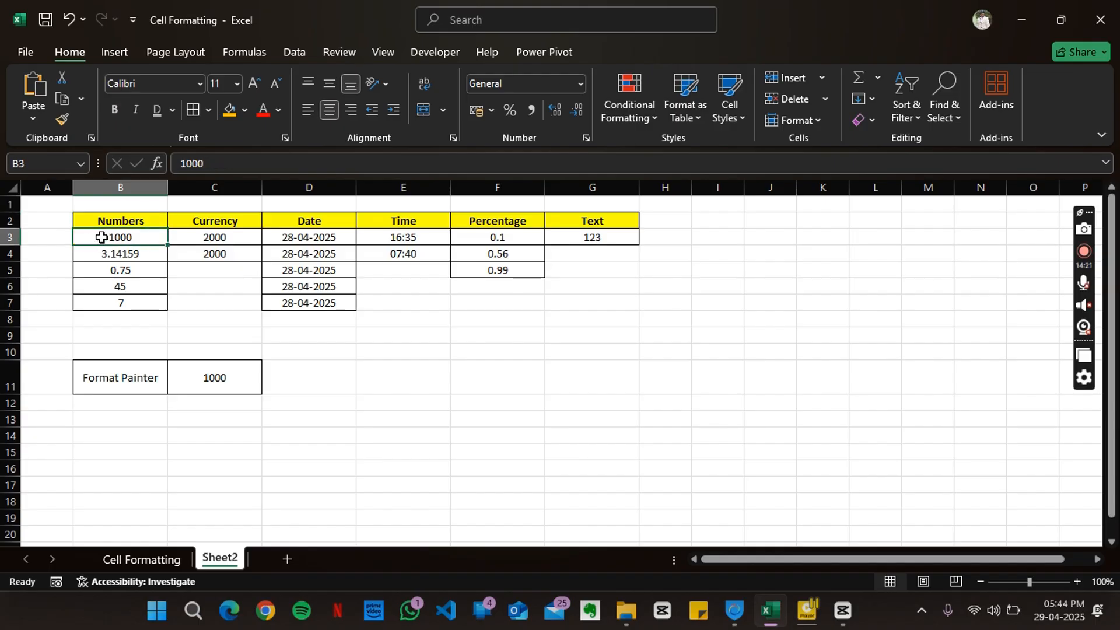
click(581, 83)
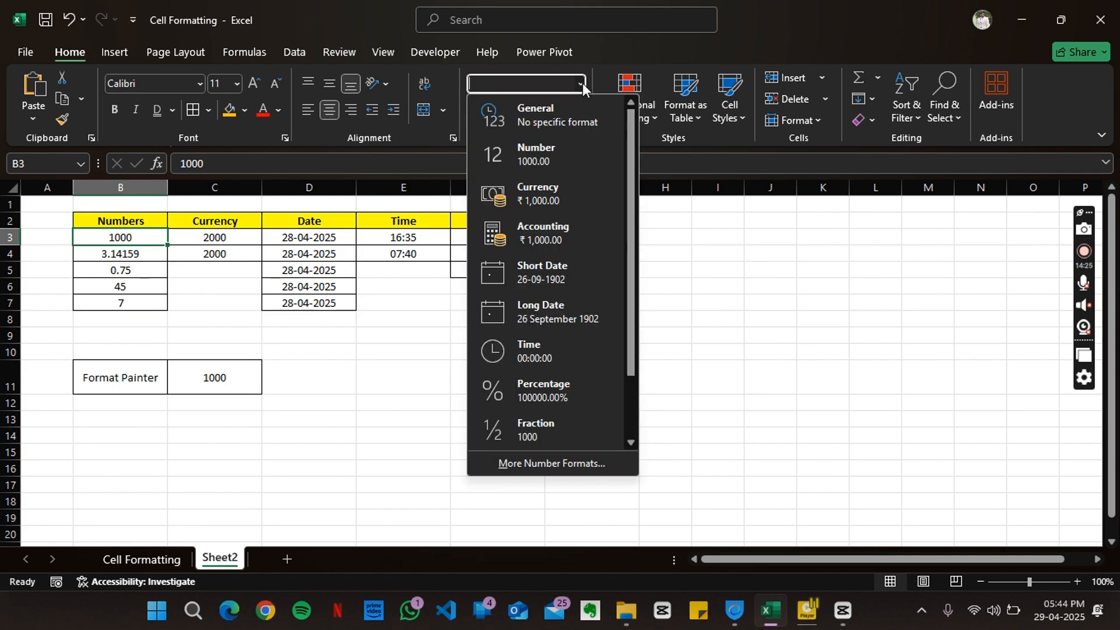
click(565, 160)
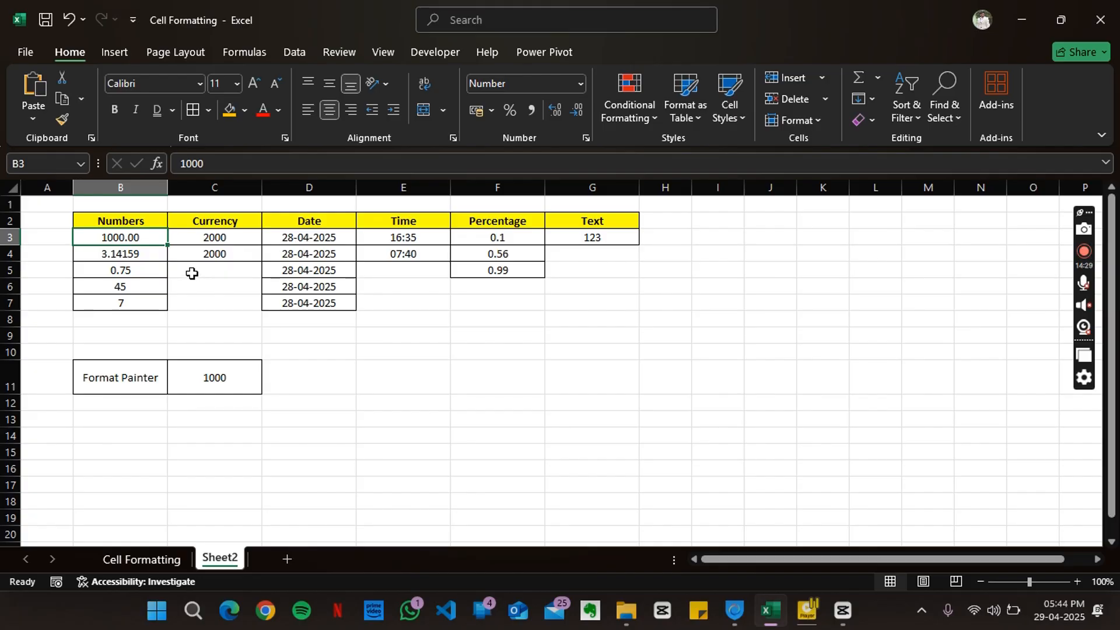
View the detailed number format settings for cell B3 and close them without making changes.
click(581, 83)
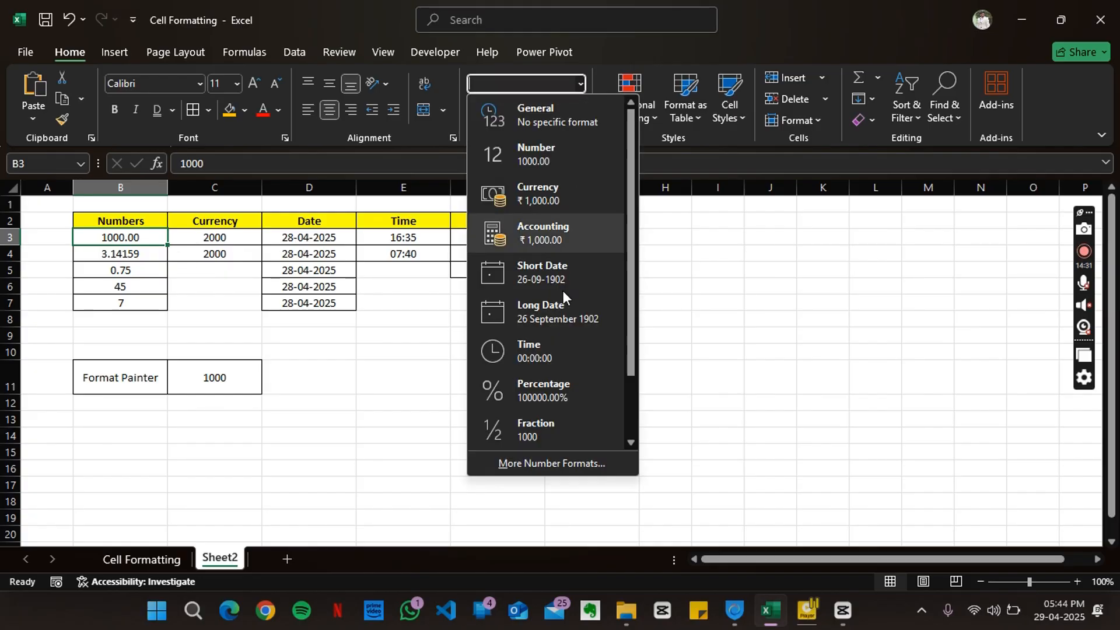
click(531, 463)
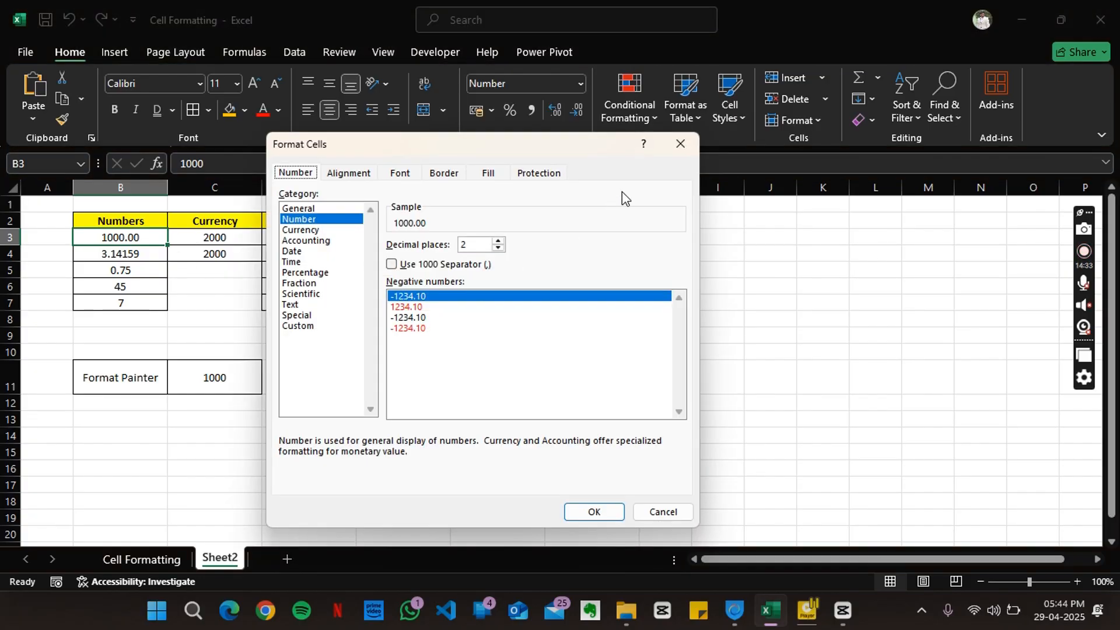
click(679, 143)
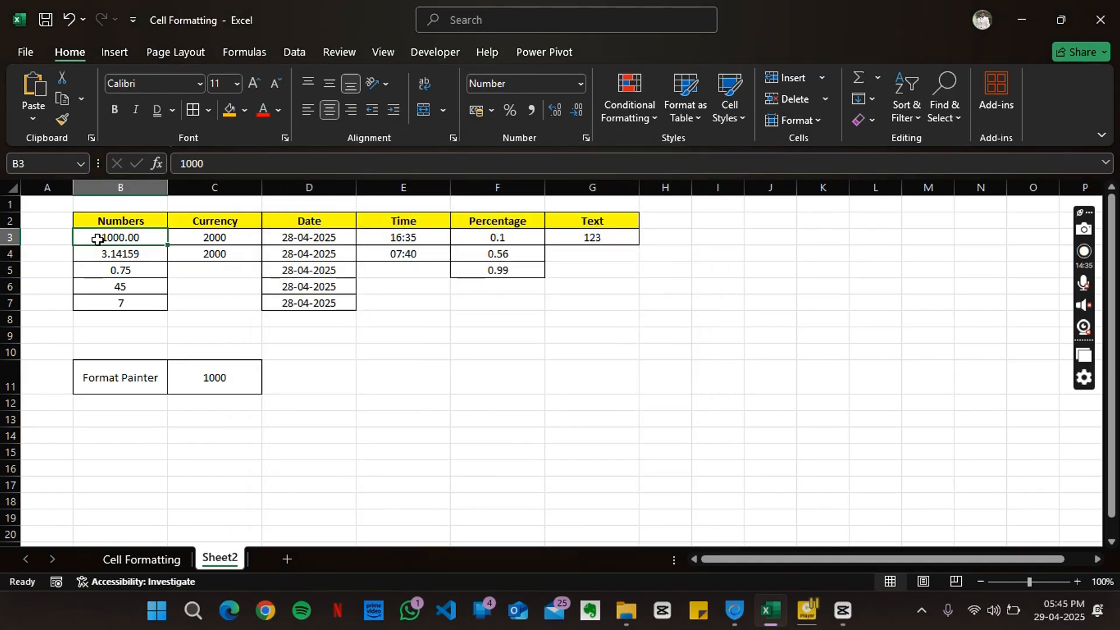
Format cell B3 as a number with 0 decimal places and the 1000 separator.
right_click(97, 237)
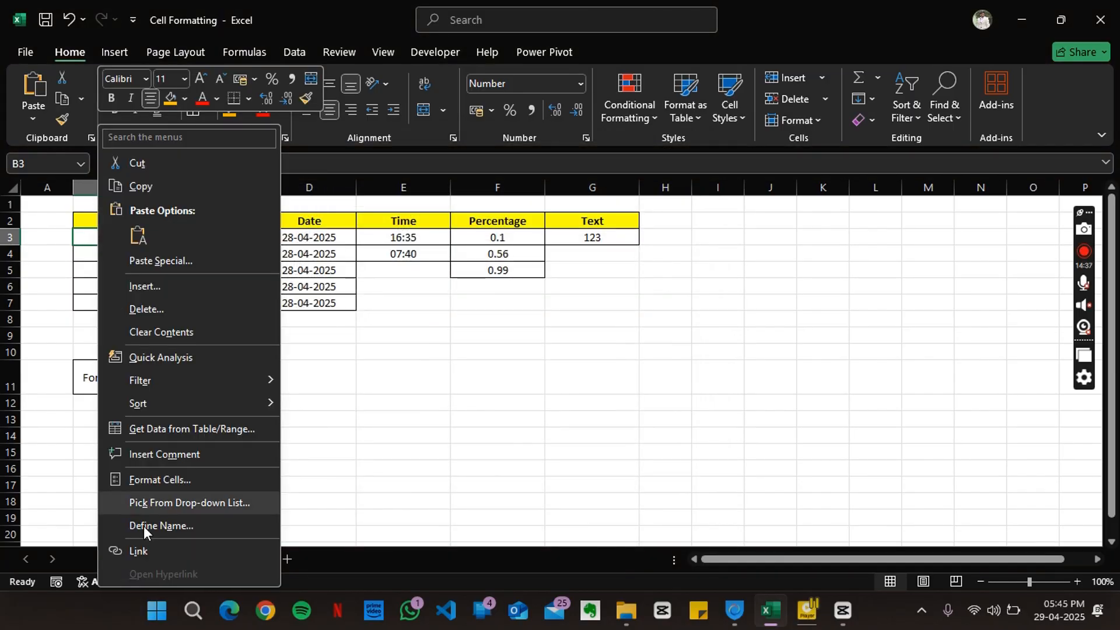
click(160, 479)
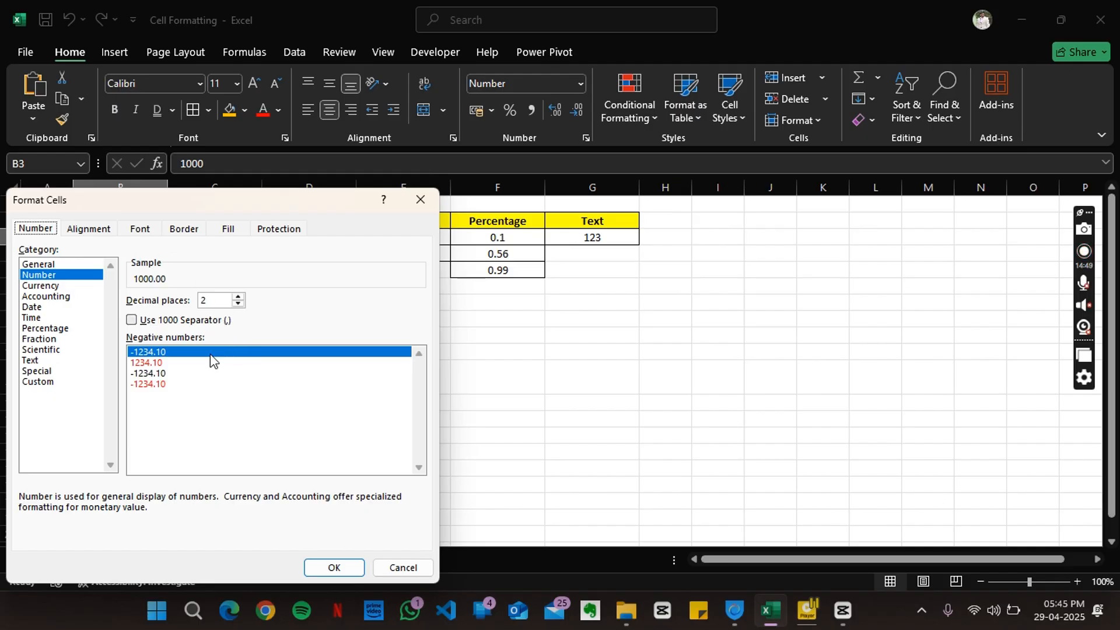
click(238, 303)
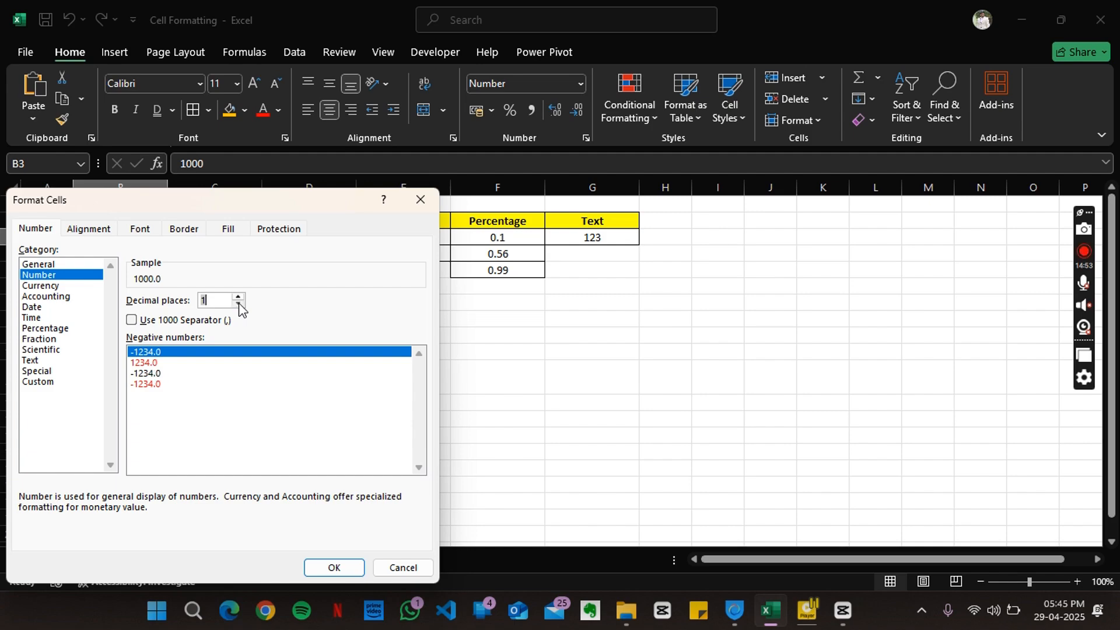
click(239, 303)
click(136, 321)
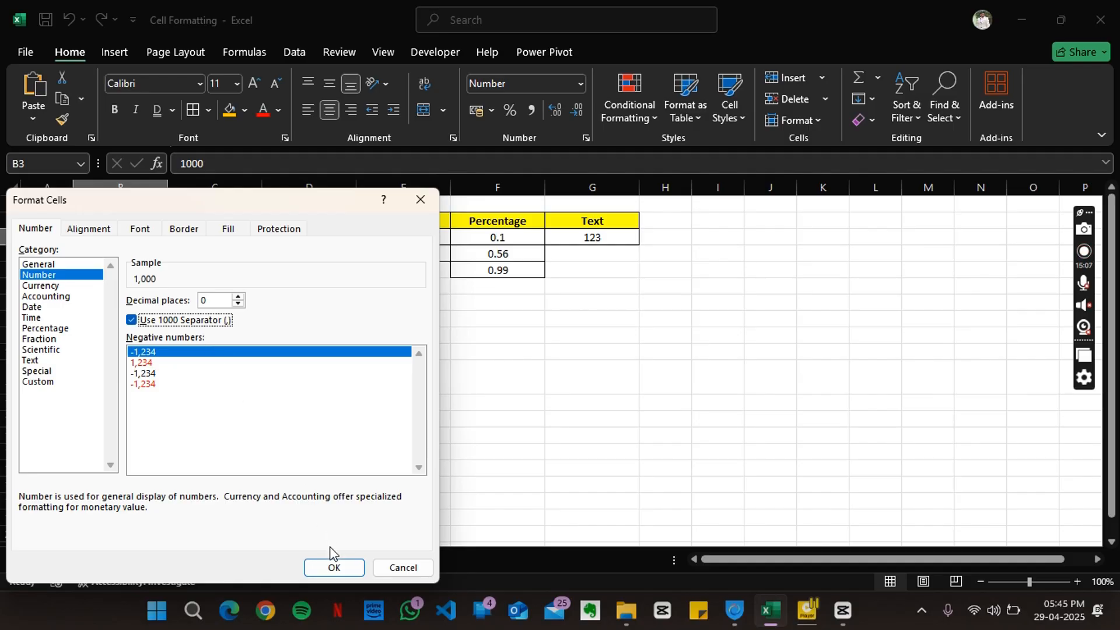
click(336, 568)
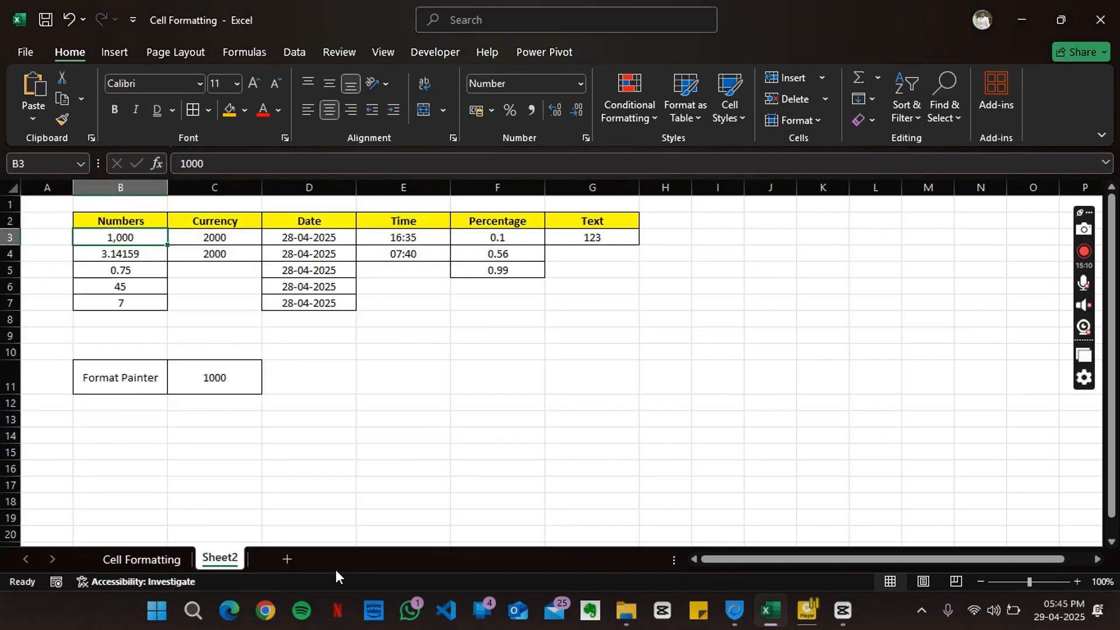
Set the negative number style of cell B3 to red with a minus sign (-1,234).
right_click(146, 236)
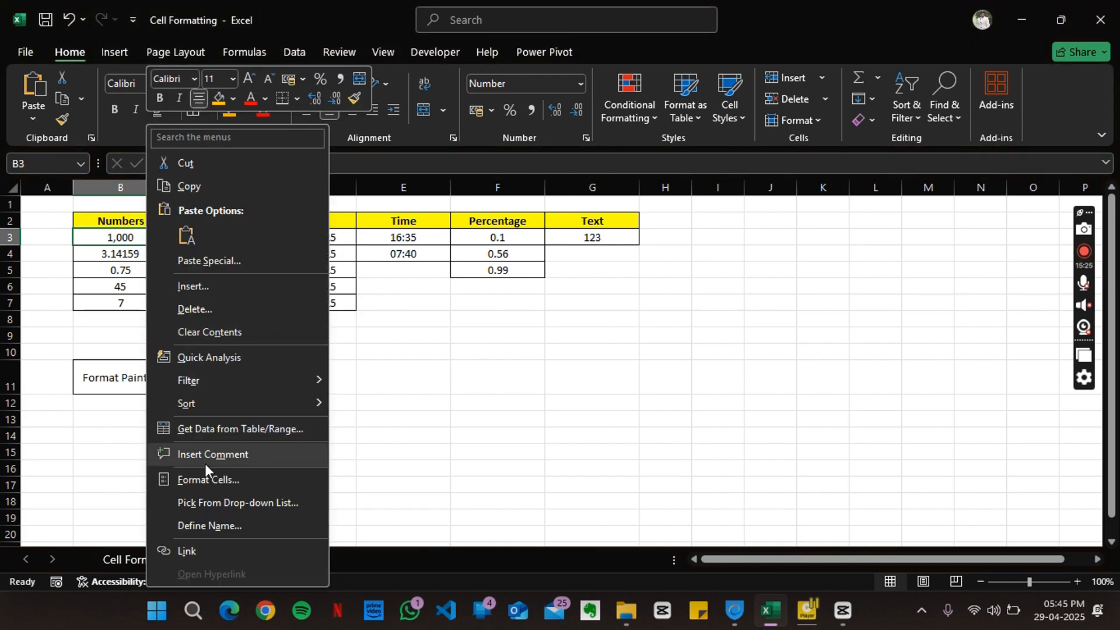
click(204, 479)
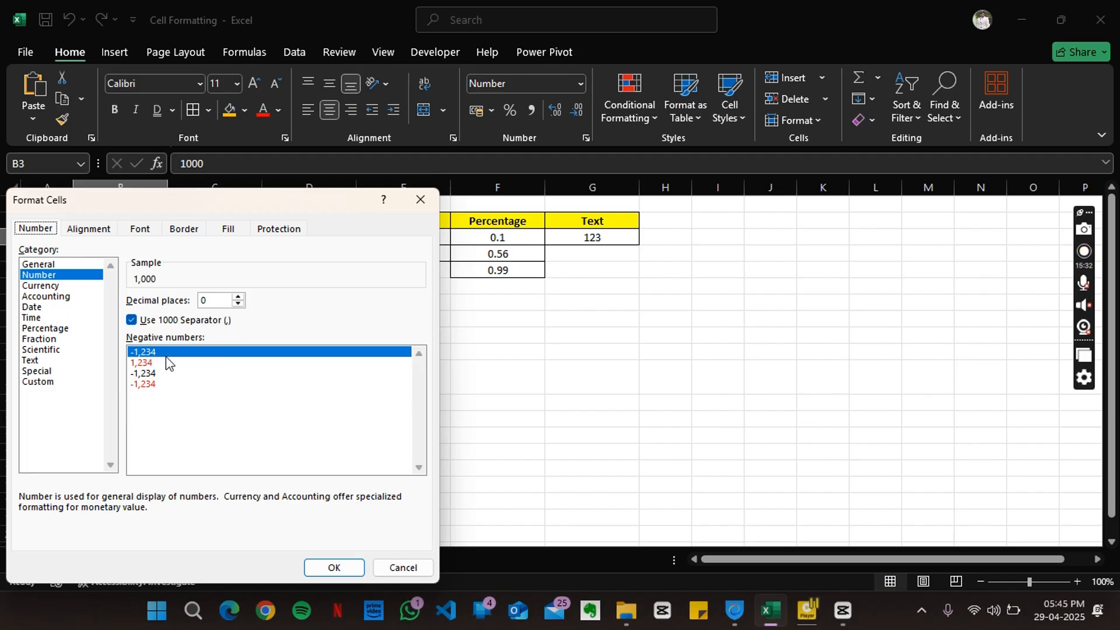
click(167, 363)
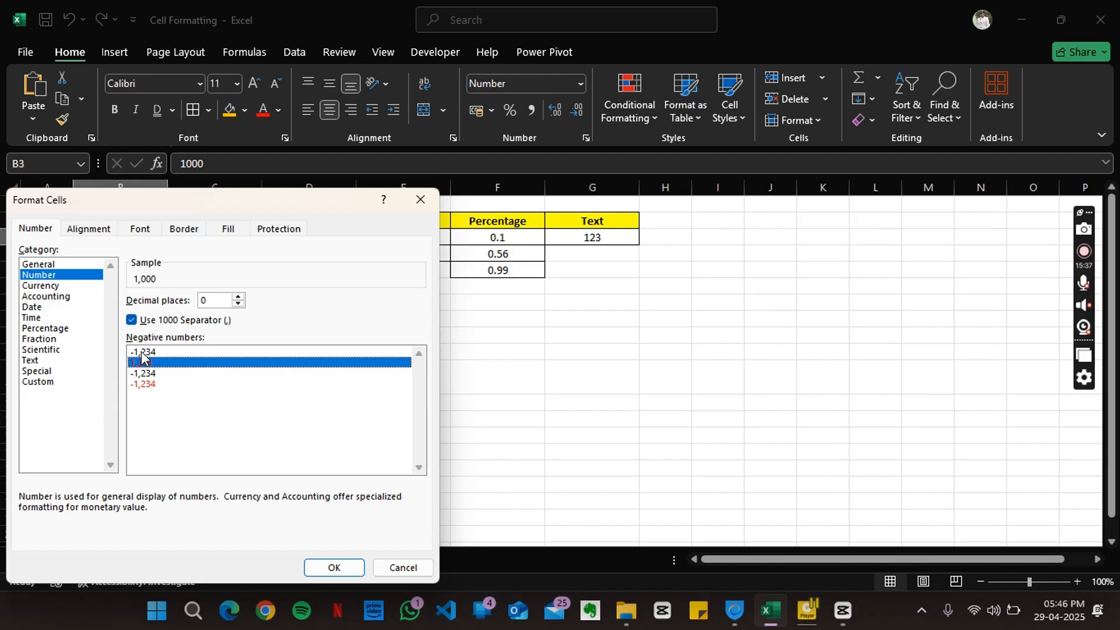
click(152, 384)
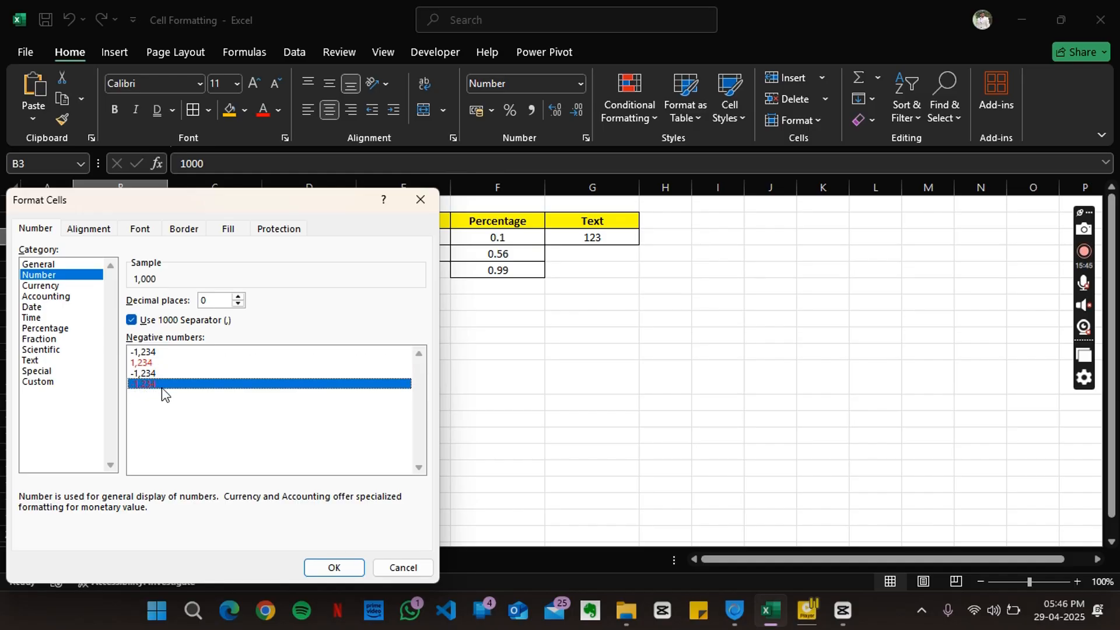
click(335, 569)
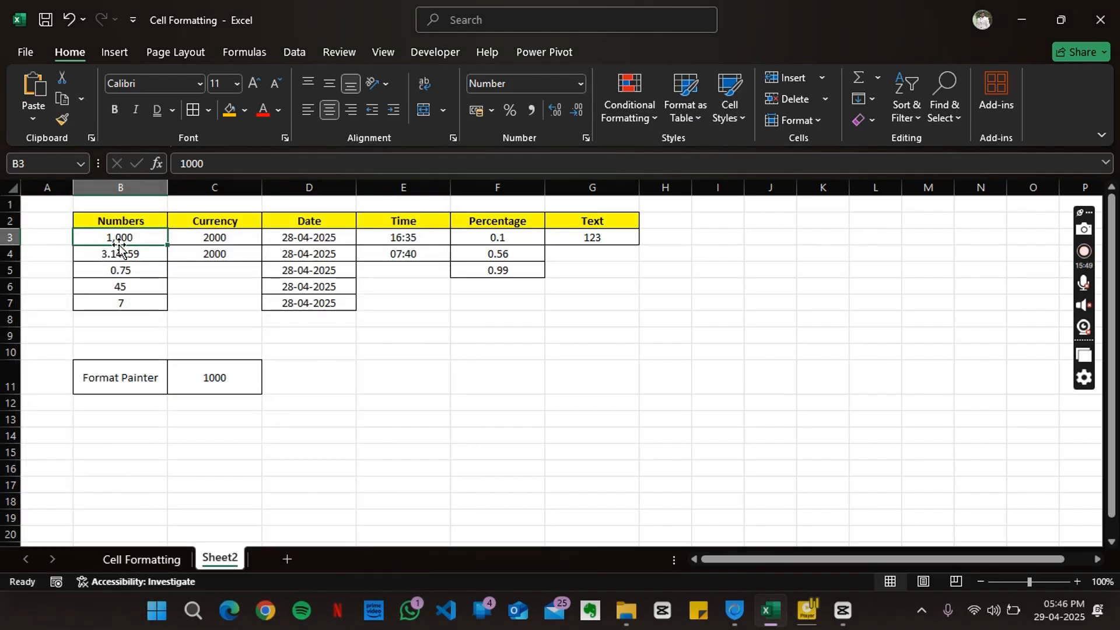
Change the value in cell B3 to -1000.
double_click(104, 236)
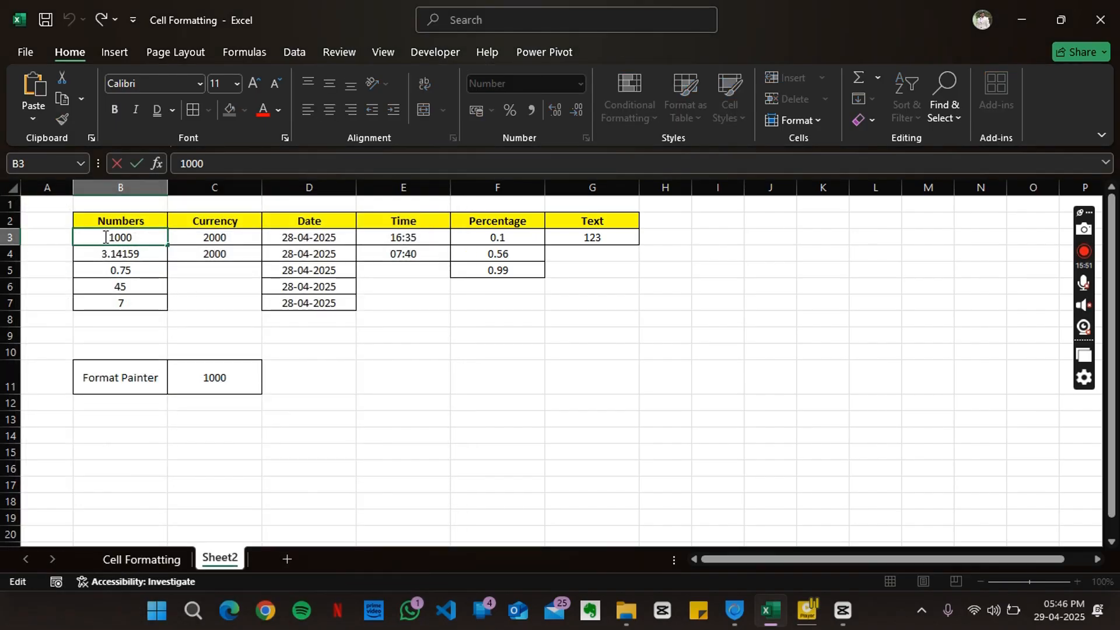
text(-)
key(Return)
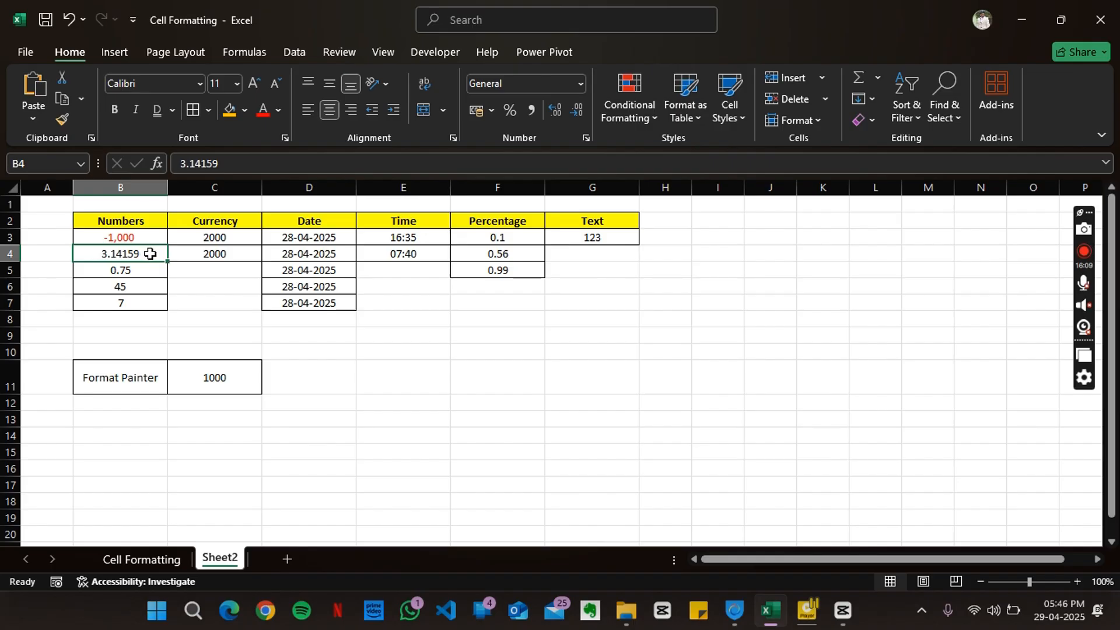
Format cell B4 as a number with 2 decimal places.
right_click(150, 253)
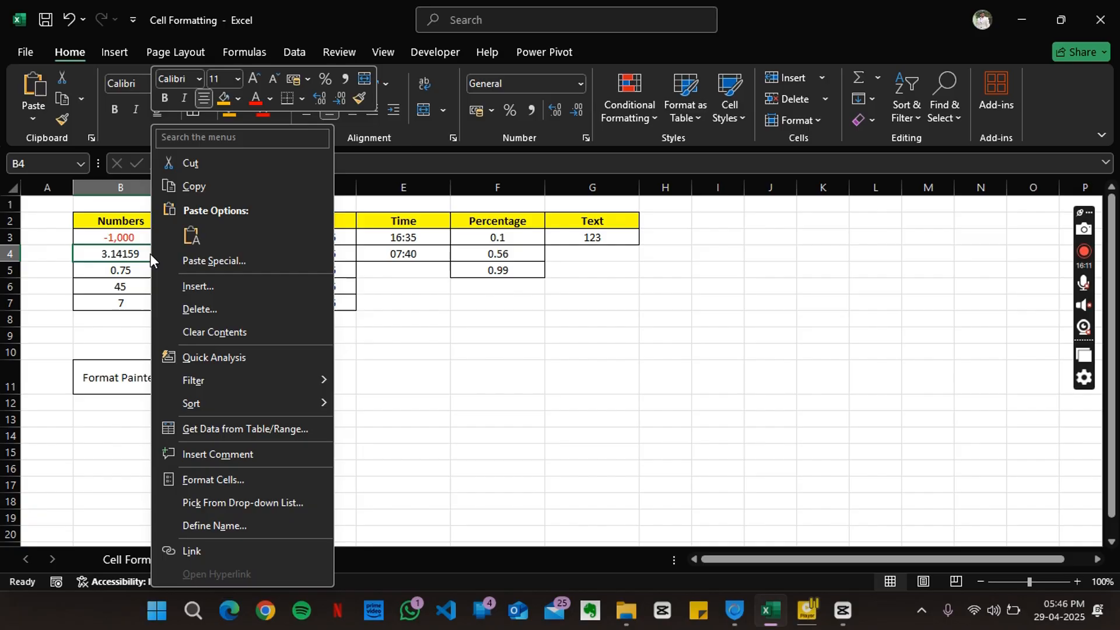
click(207, 474)
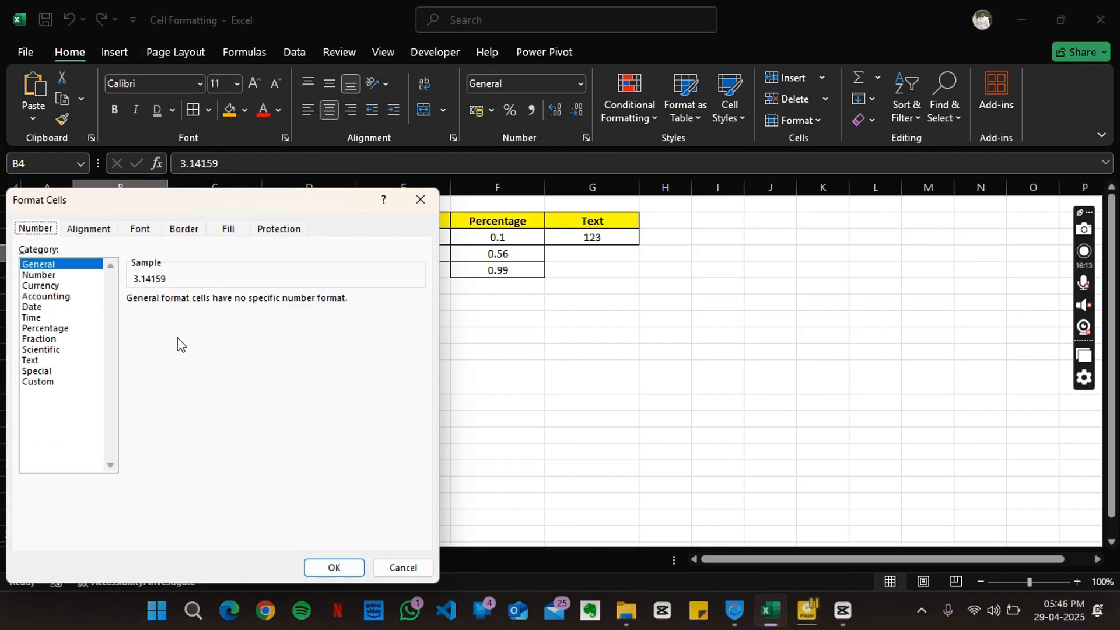
click(51, 276)
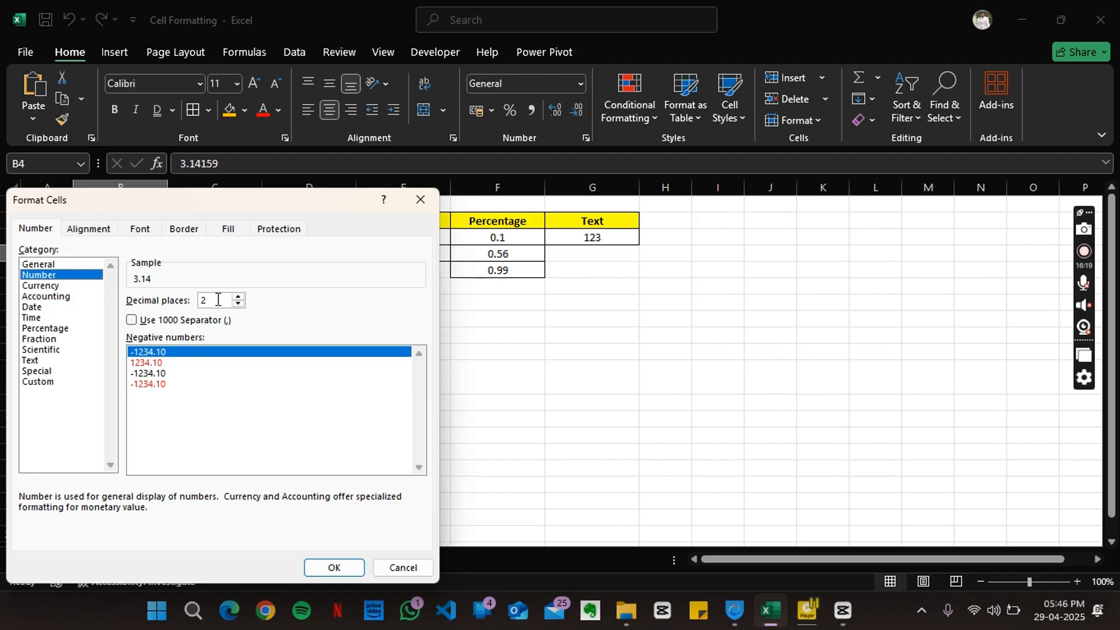
click(337, 563)
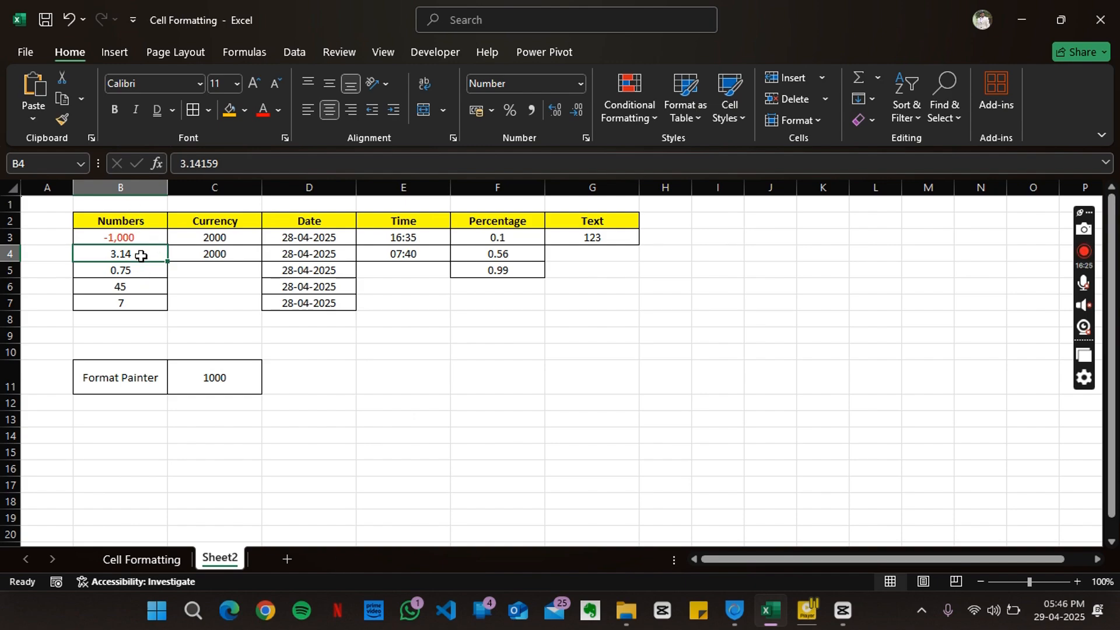
Format cell B5 as a fraction of the type Up to one digit (1/4).
click(142, 275)
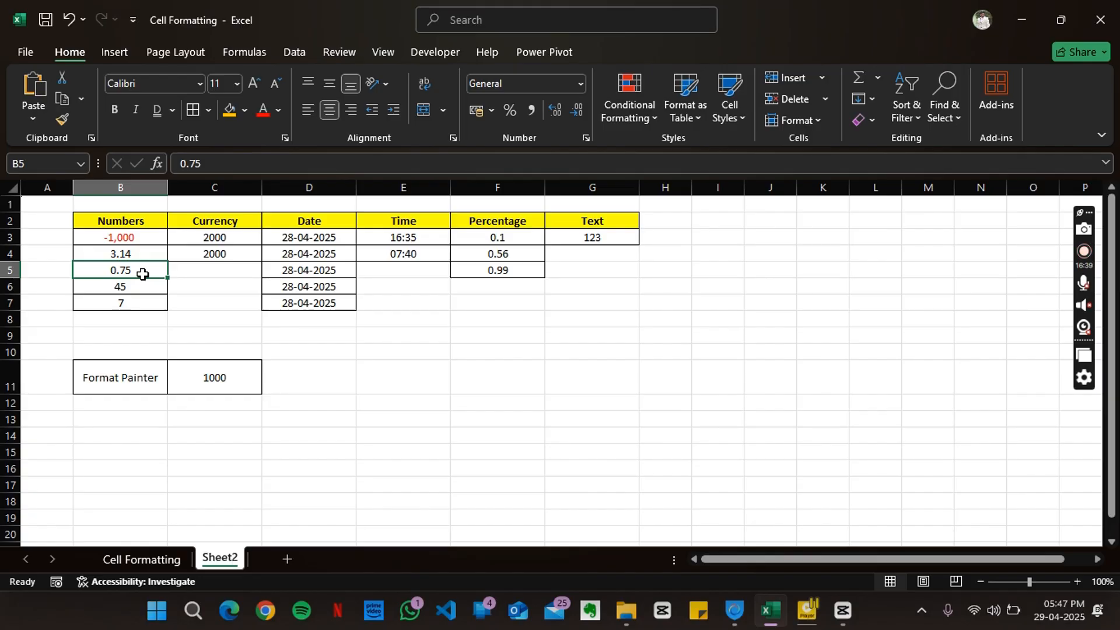
right_click(143, 274)
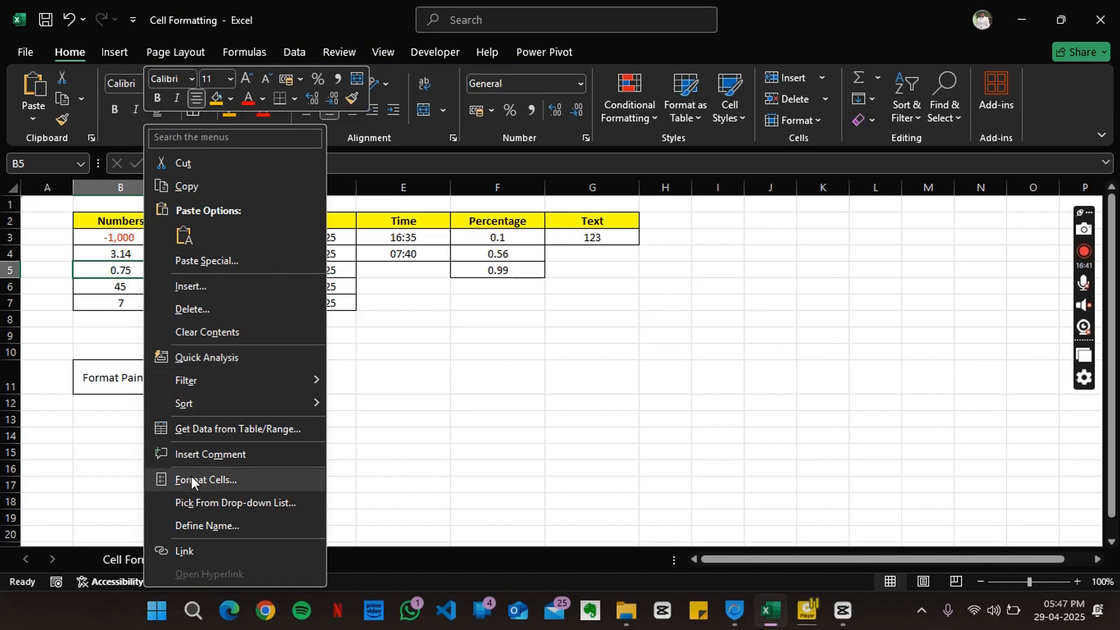
click(191, 478)
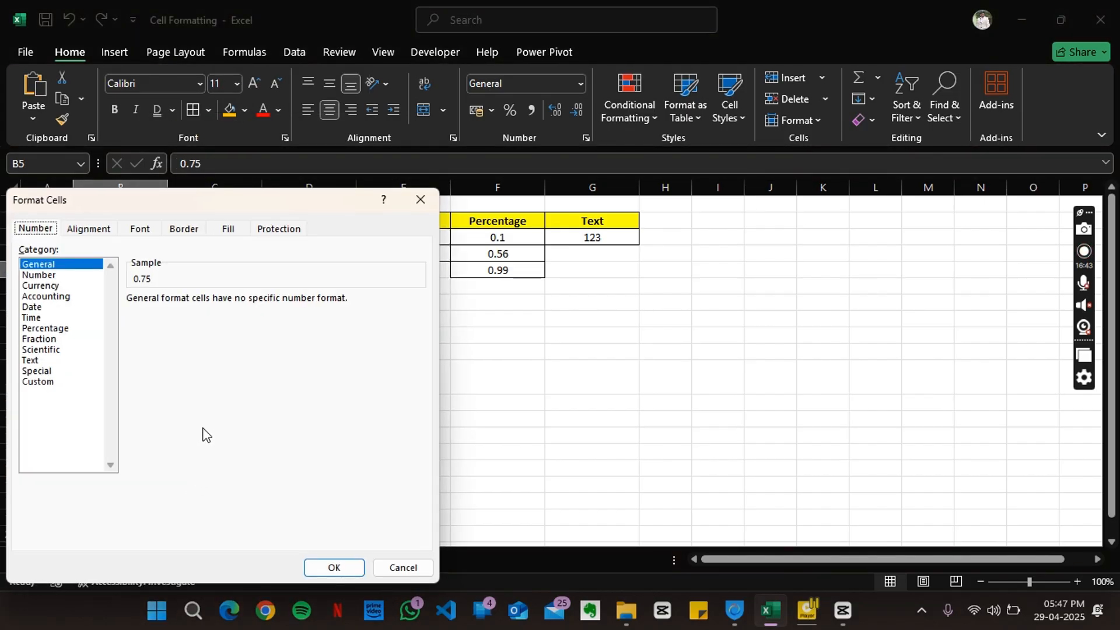
click(41, 341)
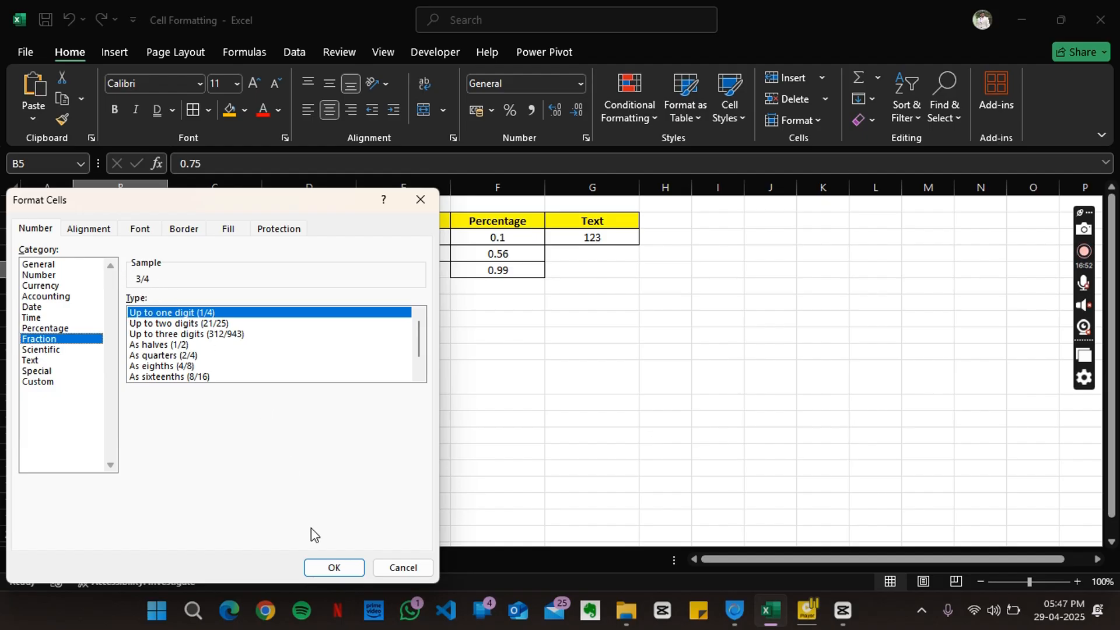
click(331, 569)
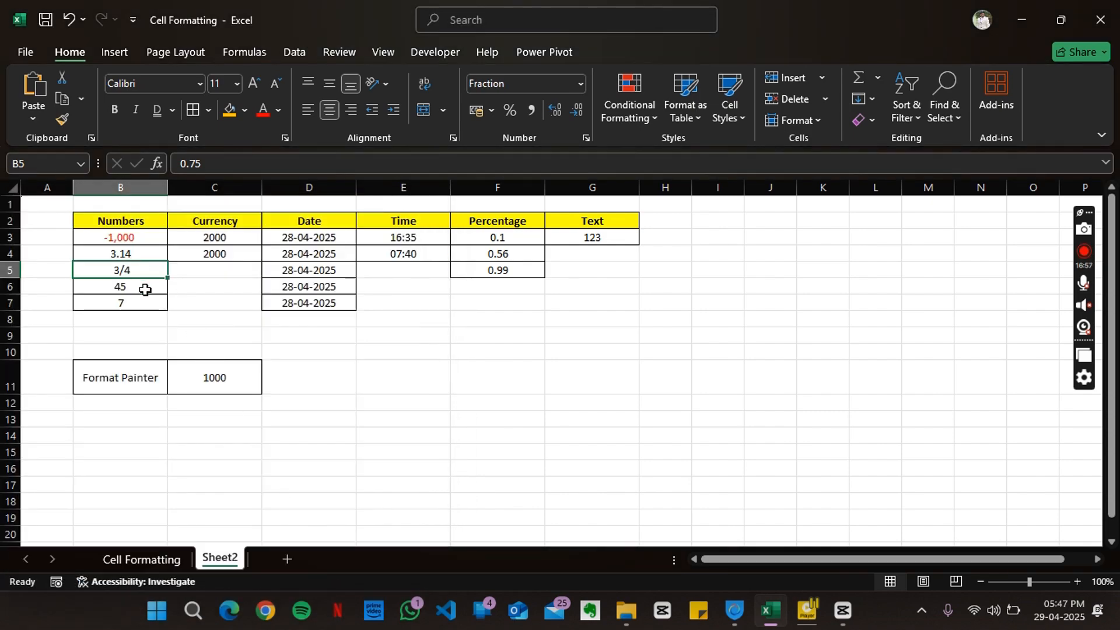
Apply the custom number format 0 "Units" to cell B6.
click(144, 290)
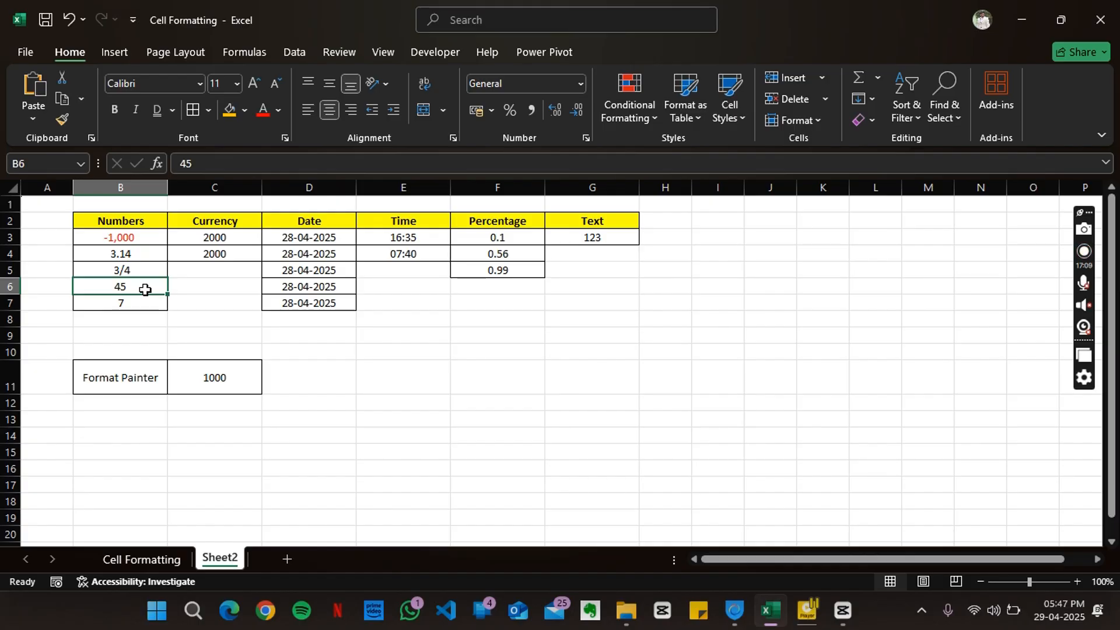
right_click(146, 289)
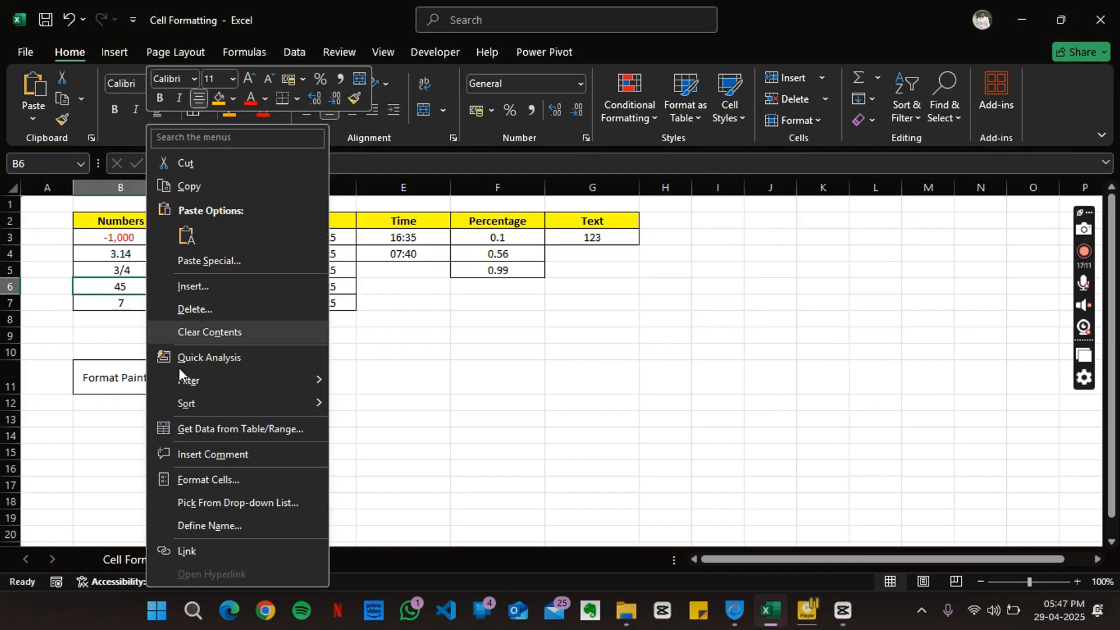
click(203, 480)
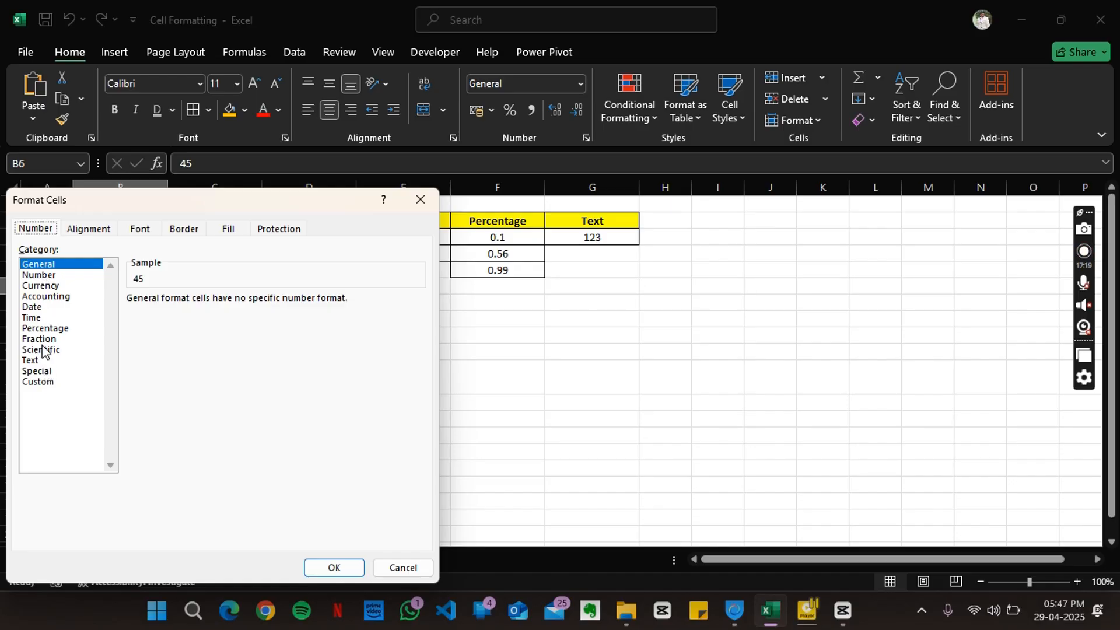
click(38, 383)
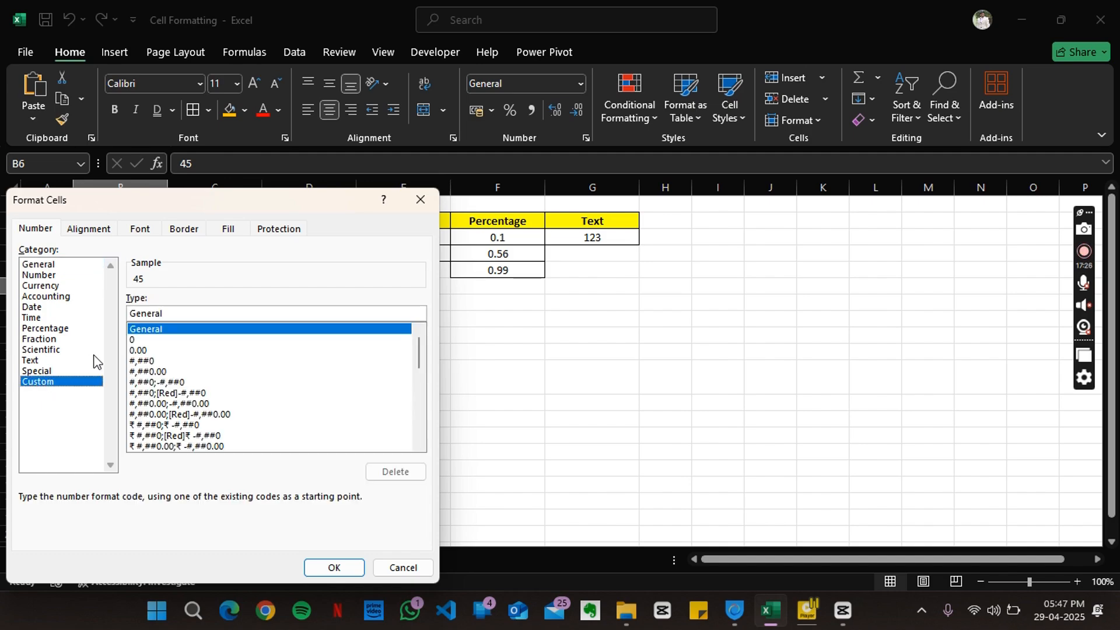
click(140, 343)
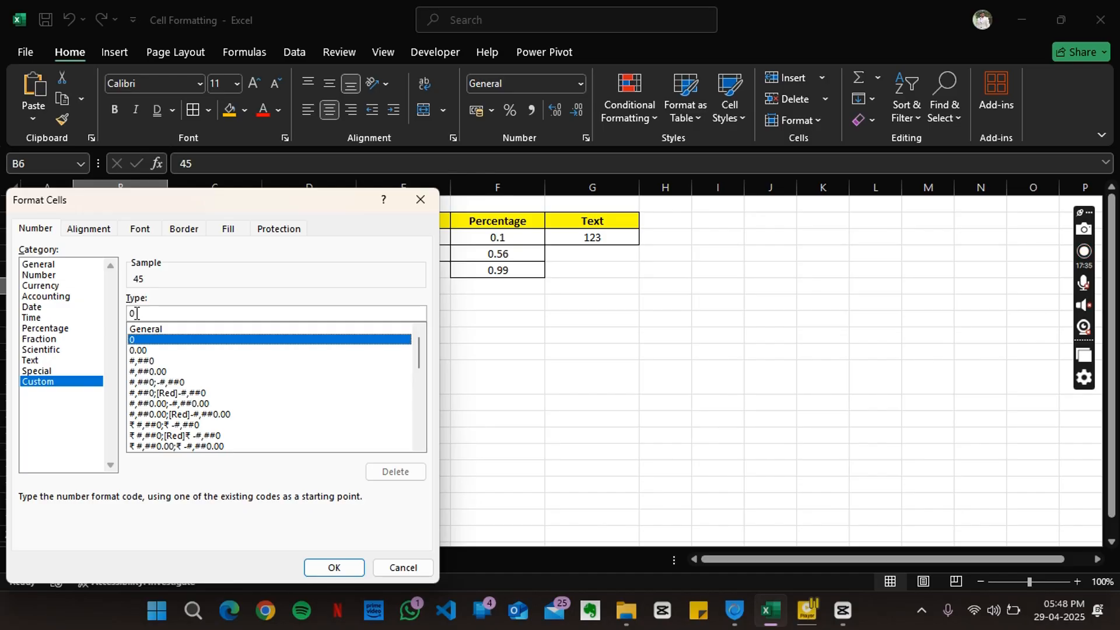
click(136, 313)
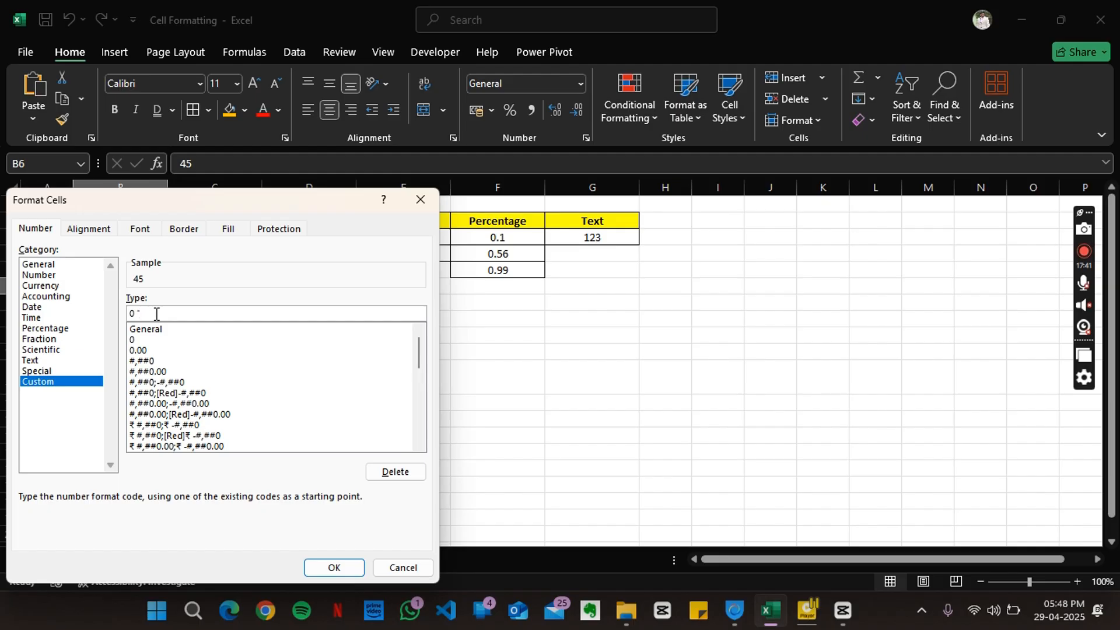
text("Units")
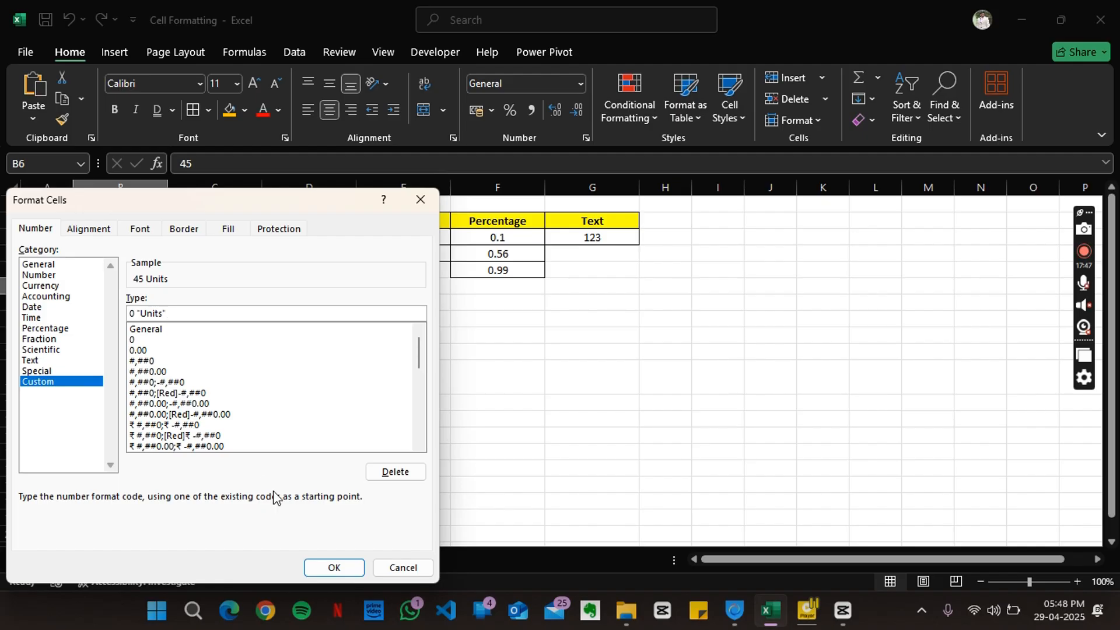
click(326, 569)
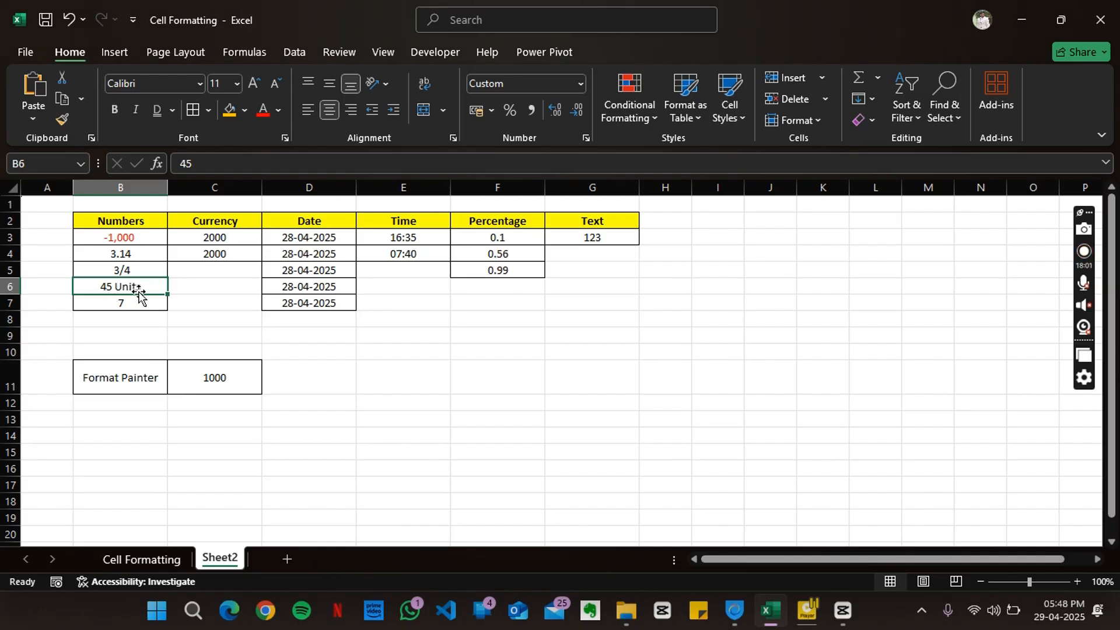
Change the value in cell B6 to 75.
click(194, 163)
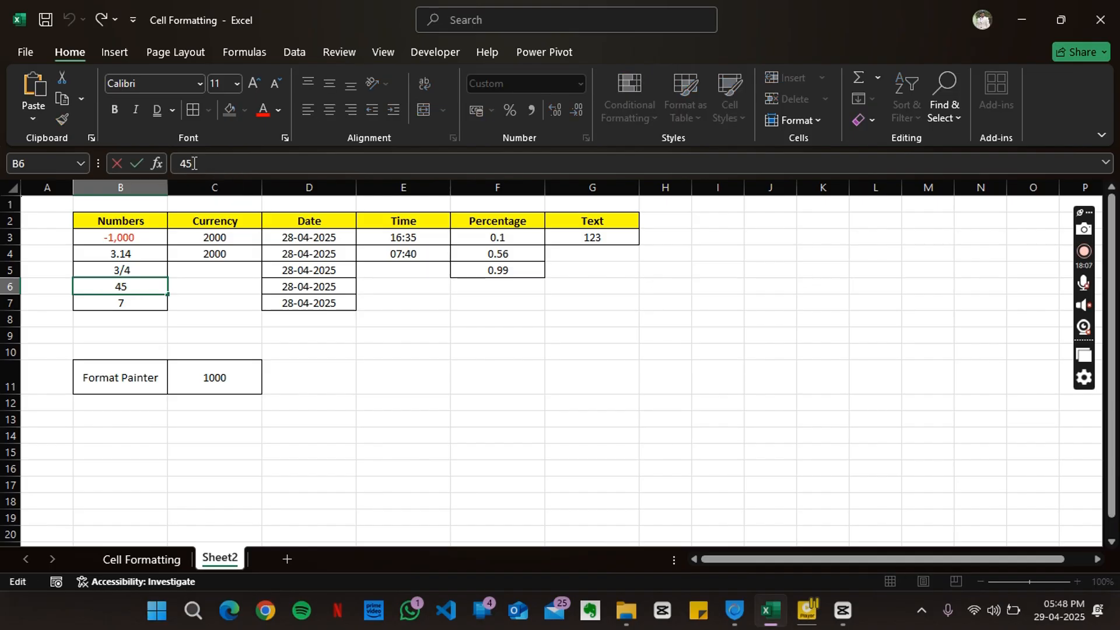
key(BackSpace)
key(BackSpace)
text(75)
key(Return)
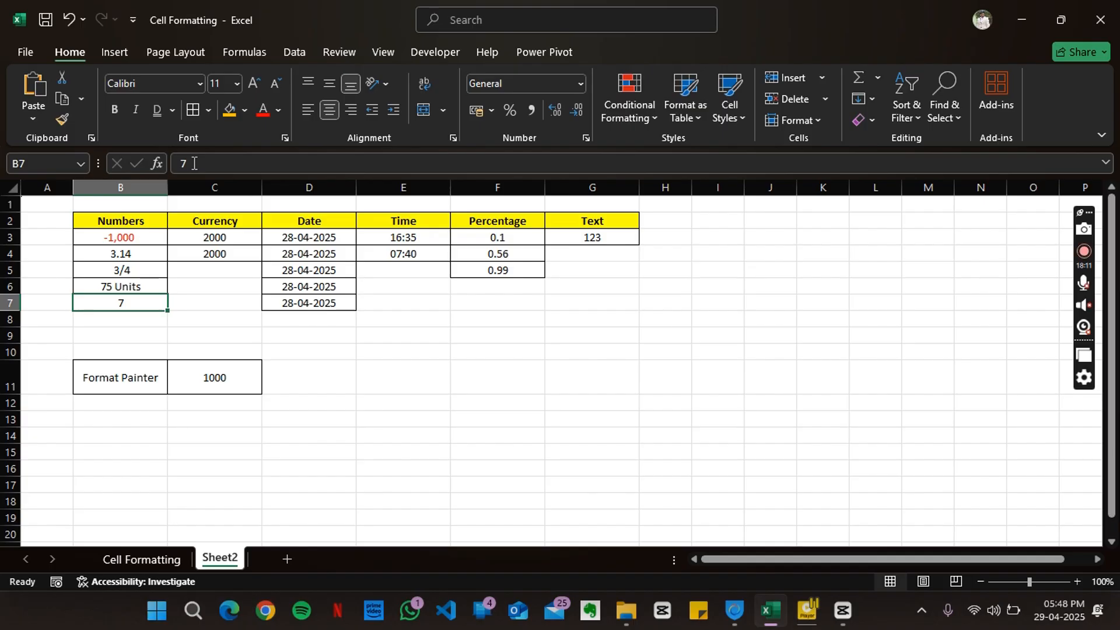
Try to add a leading zero directly to the value 7 in cell B7.
double_click(107, 302)
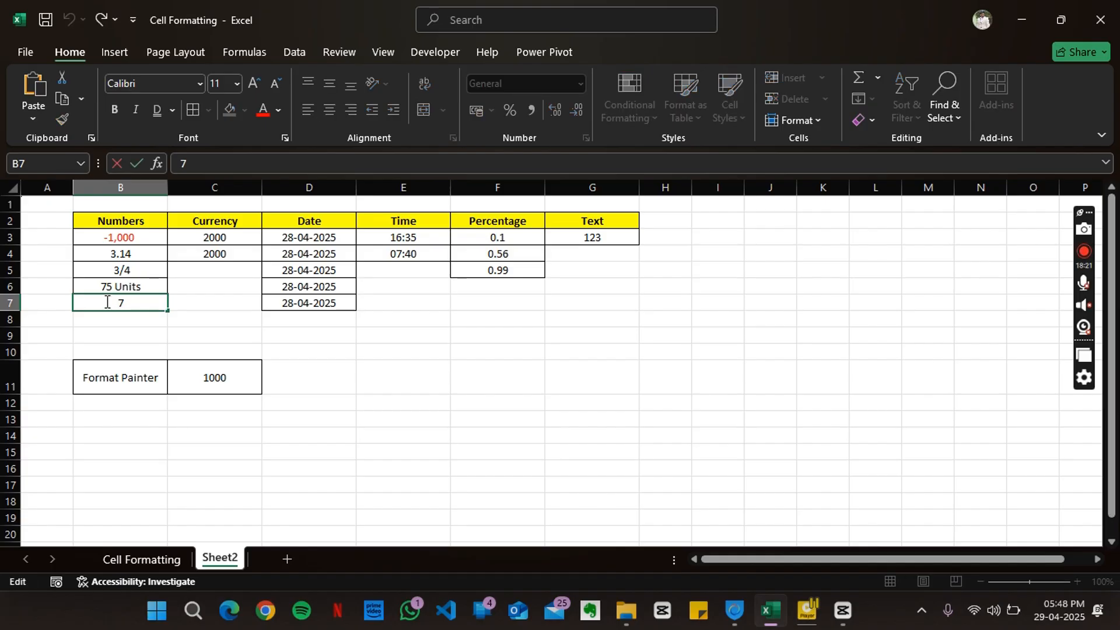
text(0)
key(Return)
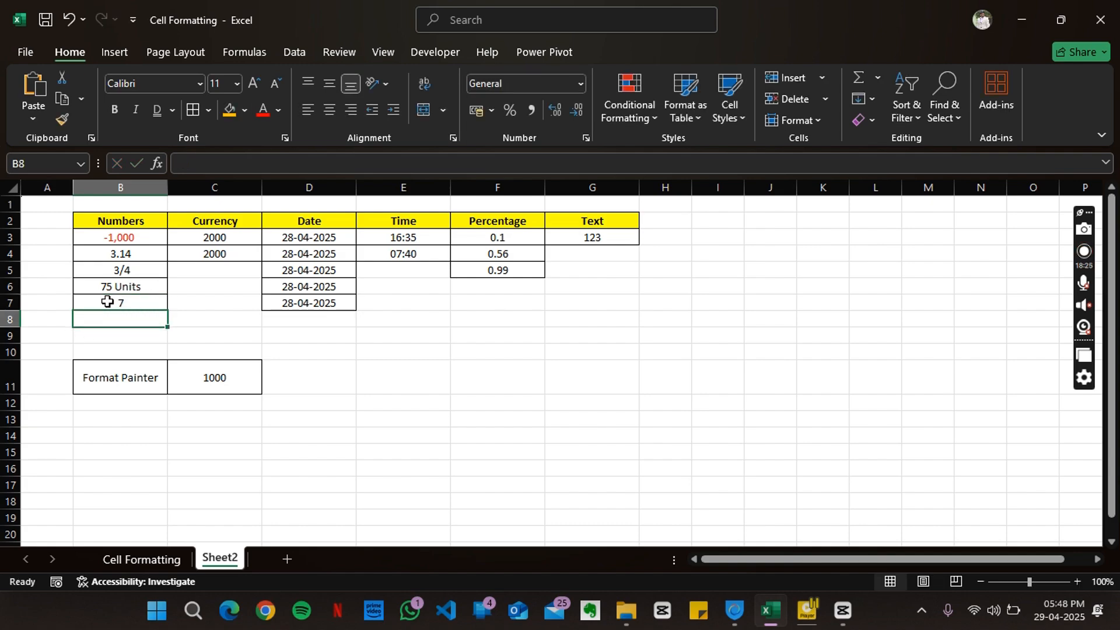
Apply the custom number format 000 to cell B7 for three-digit display with leading zeros.
click(141, 302)
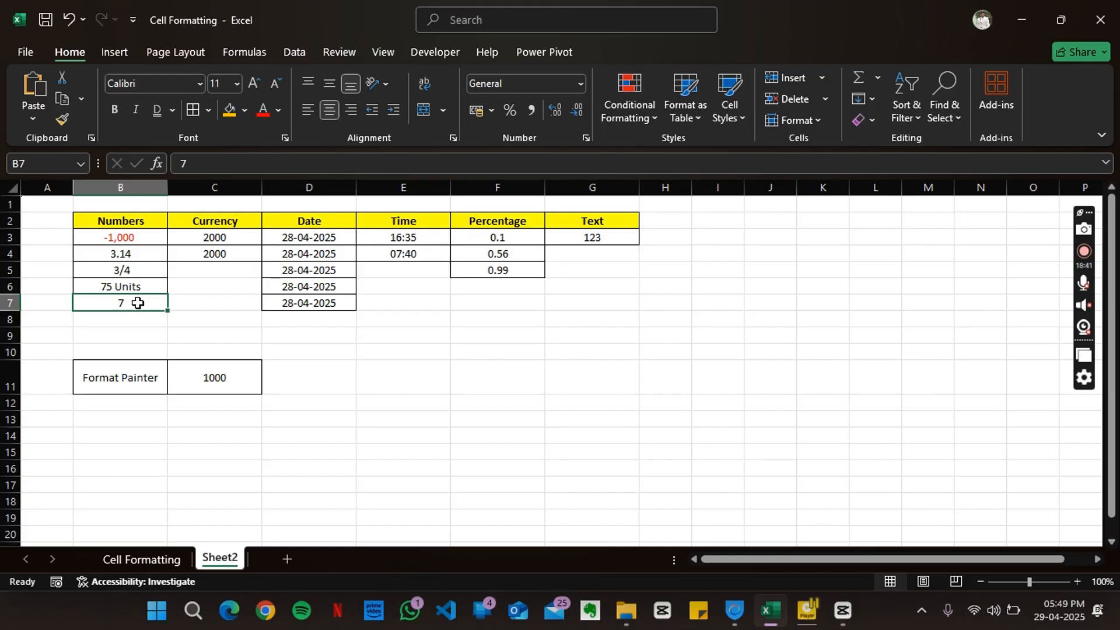
right_click(137, 303)
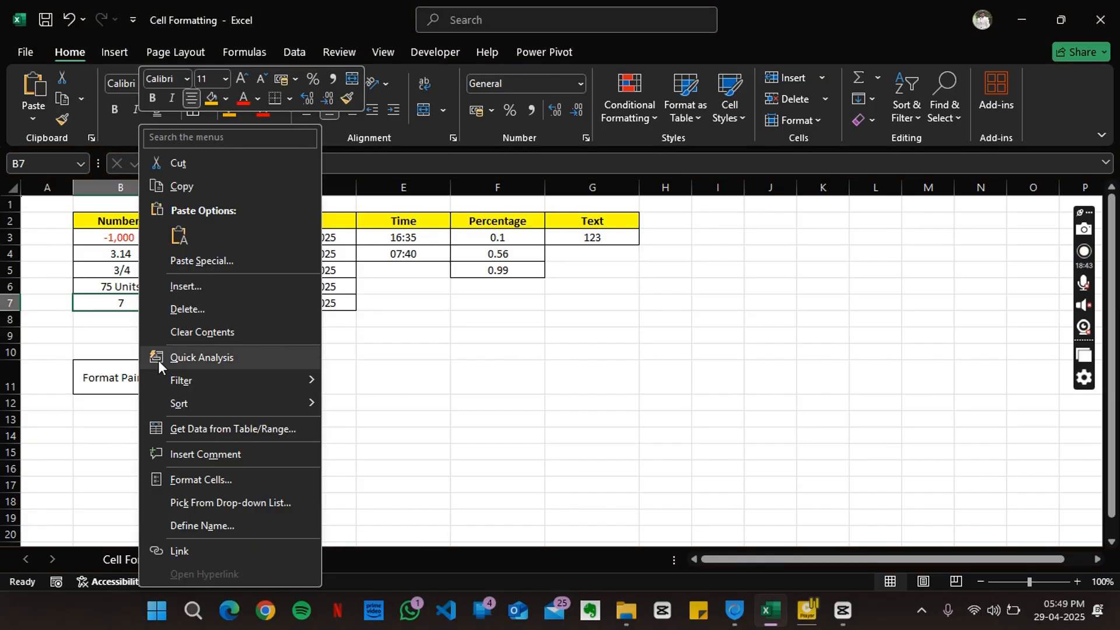
click(173, 480)
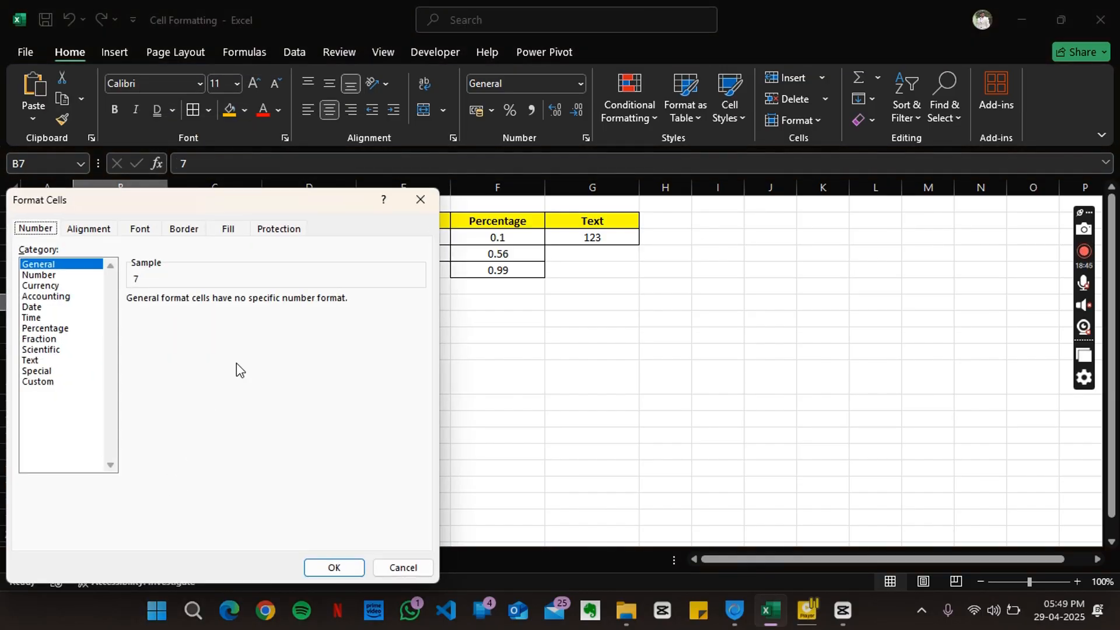
click(39, 382)
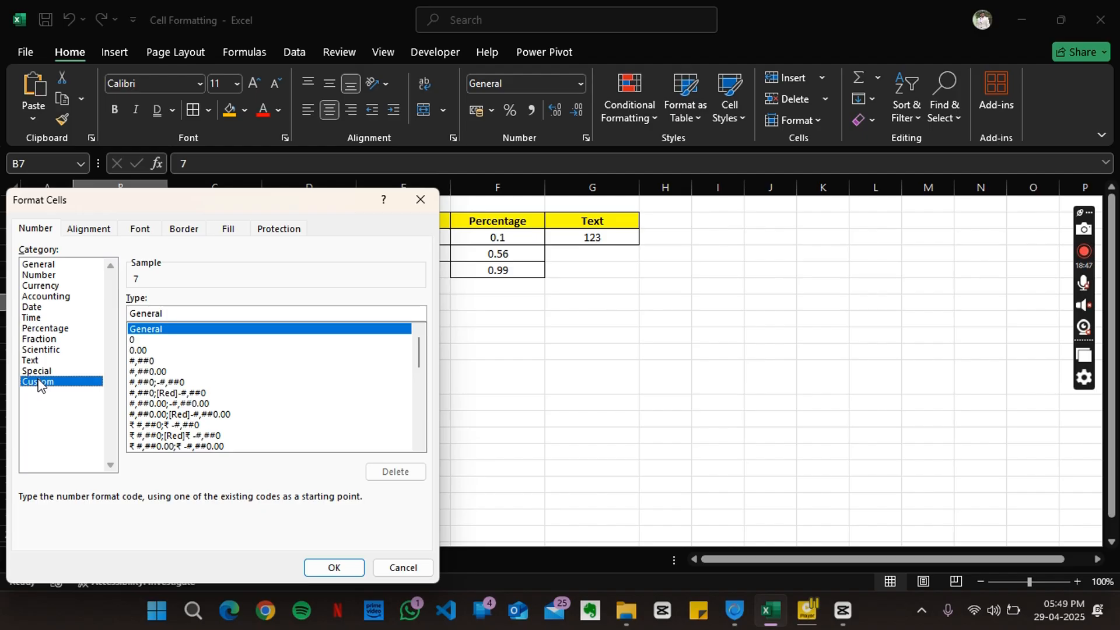
click(137, 340)
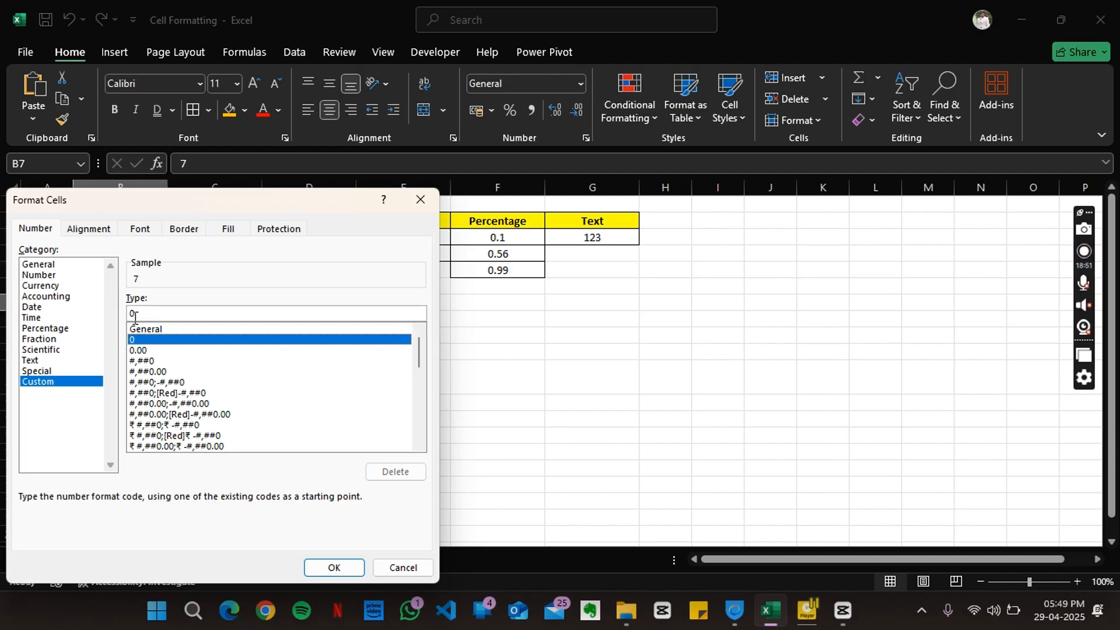
drag(136, 315, 133, 314)
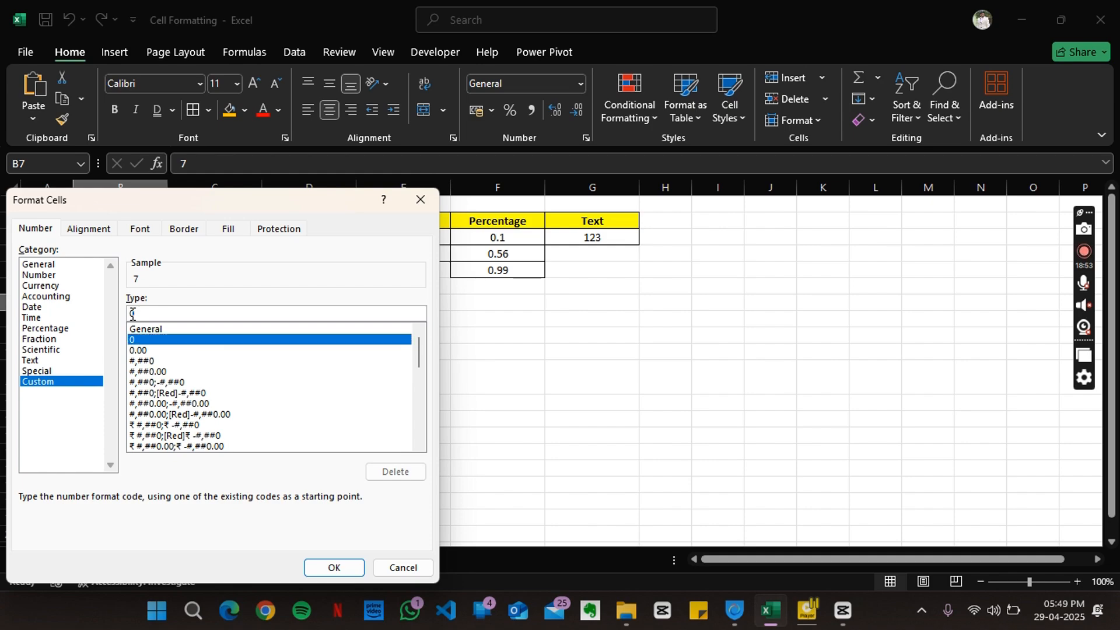
text(0)
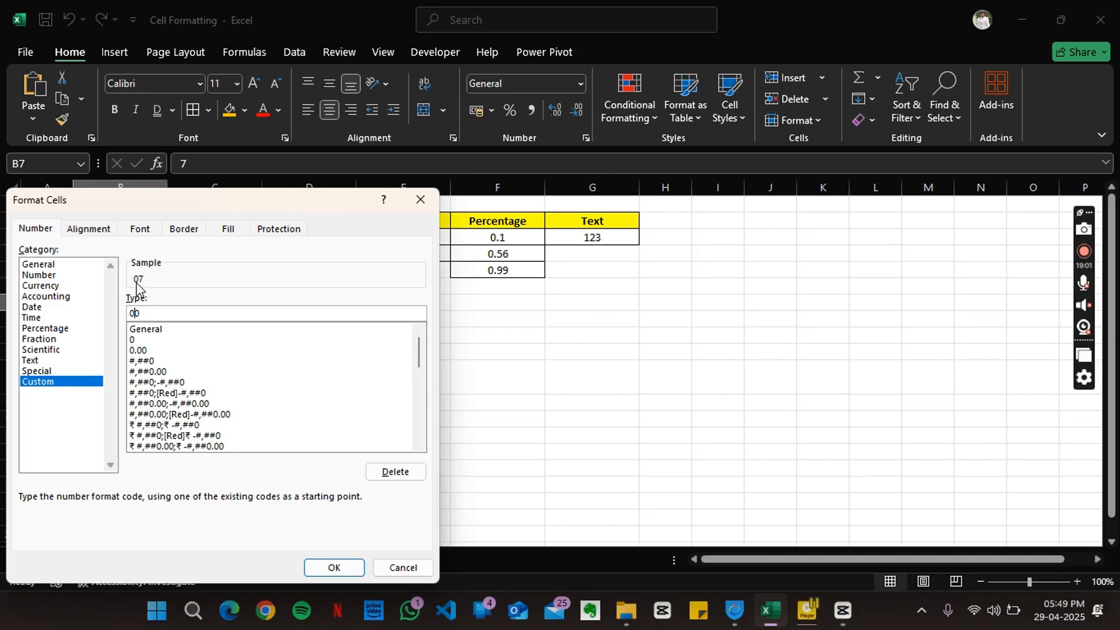
text(0)
click(334, 569)
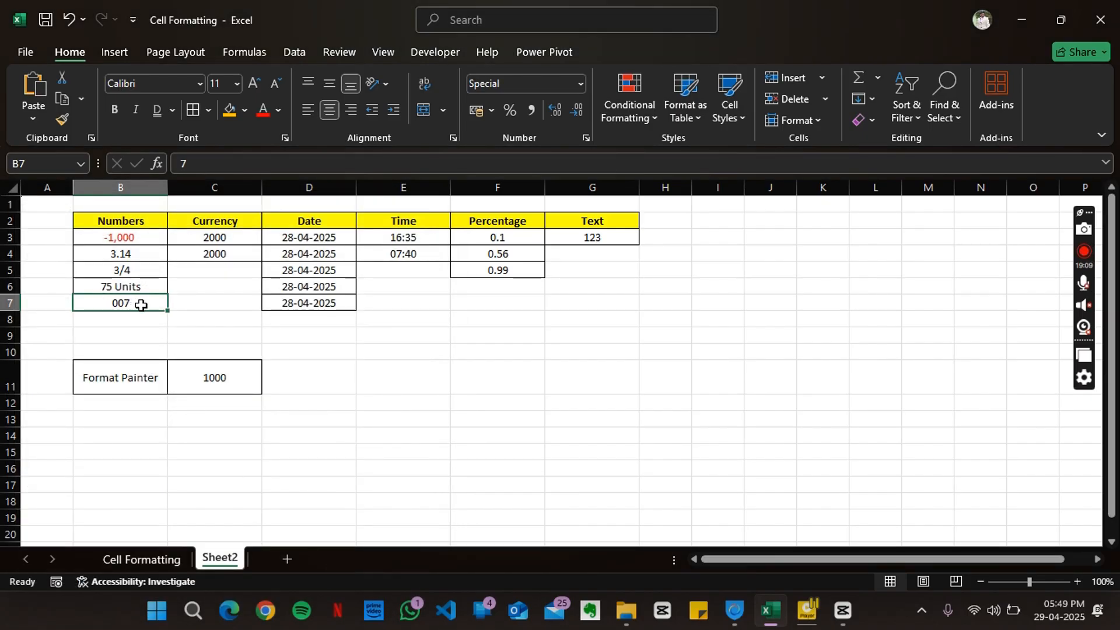
Format cell C3 as Currency with the ₹ symbol and two decimal places.
click(234, 240)
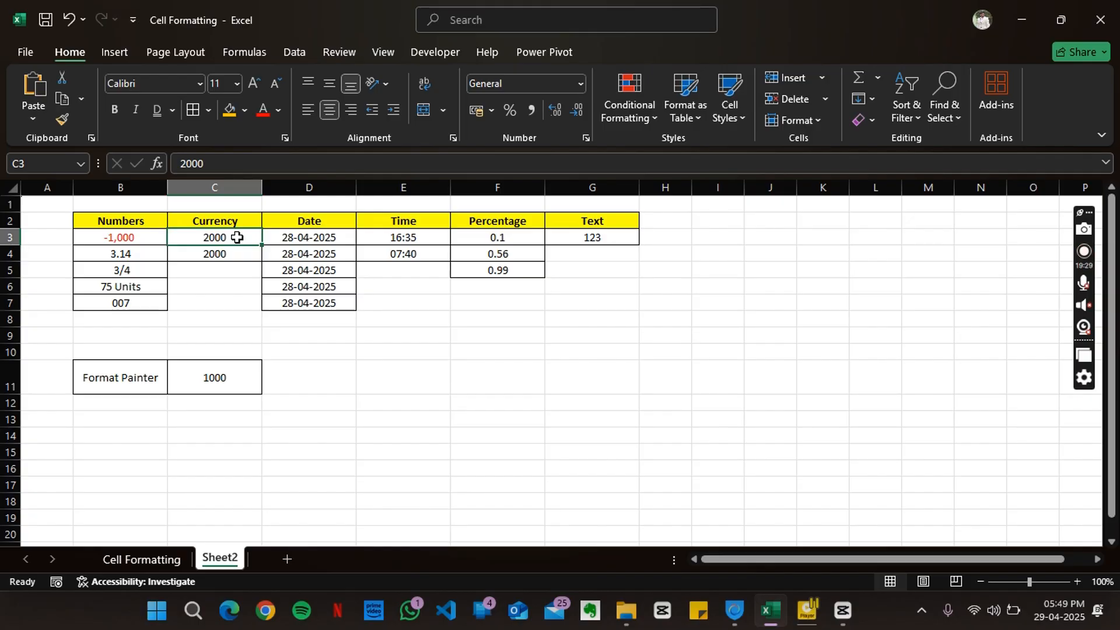
right_click(236, 238)
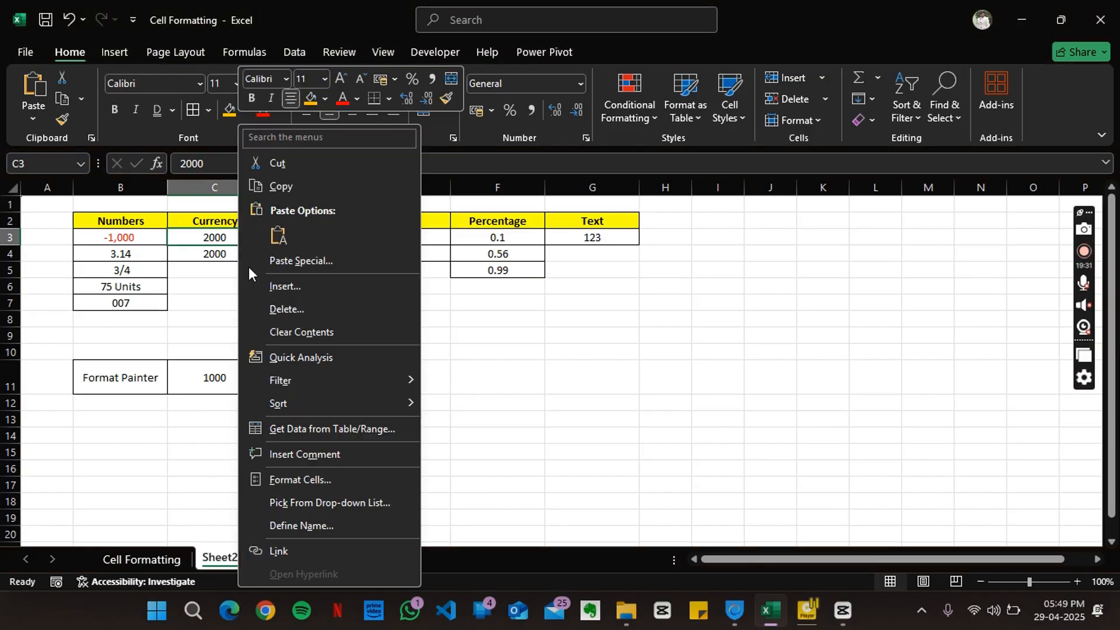
click(293, 485)
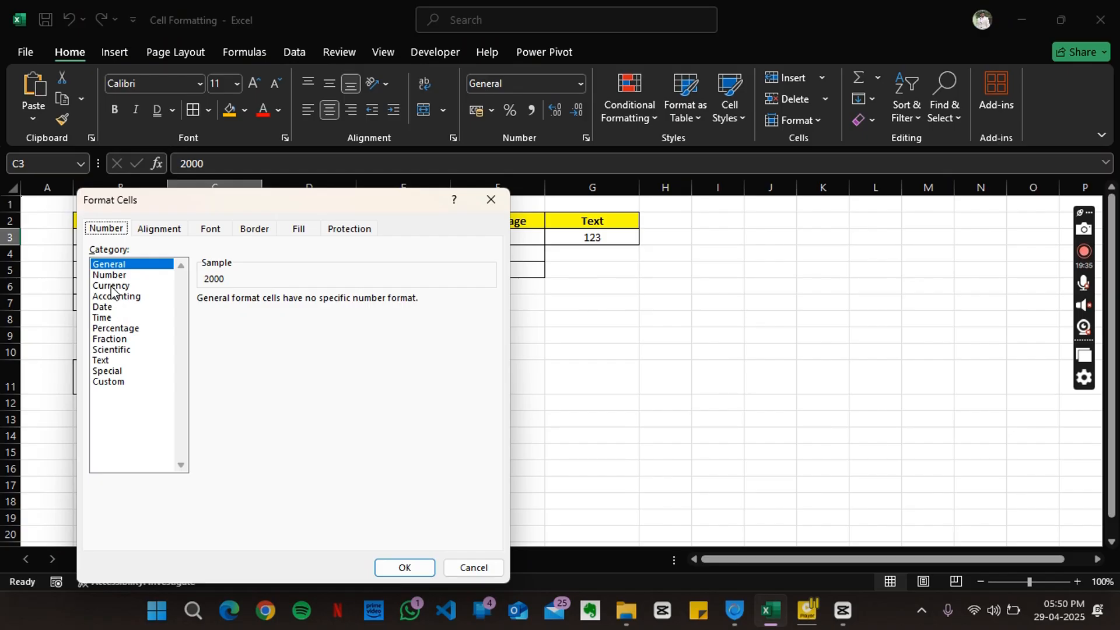
click(112, 287)
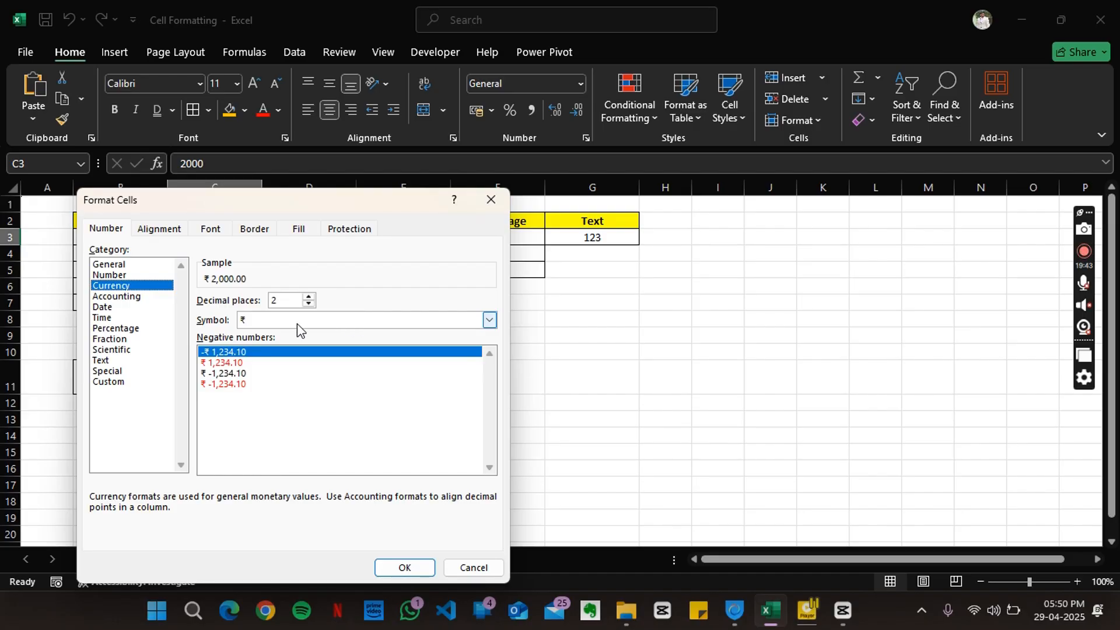
click(488, 321)
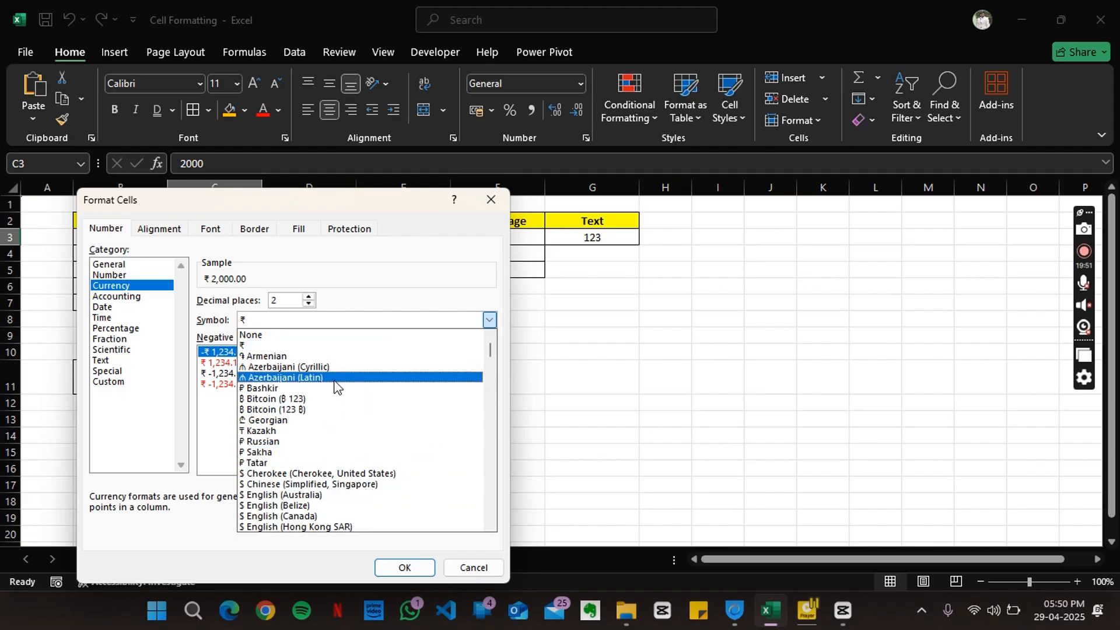
click(350, 292)
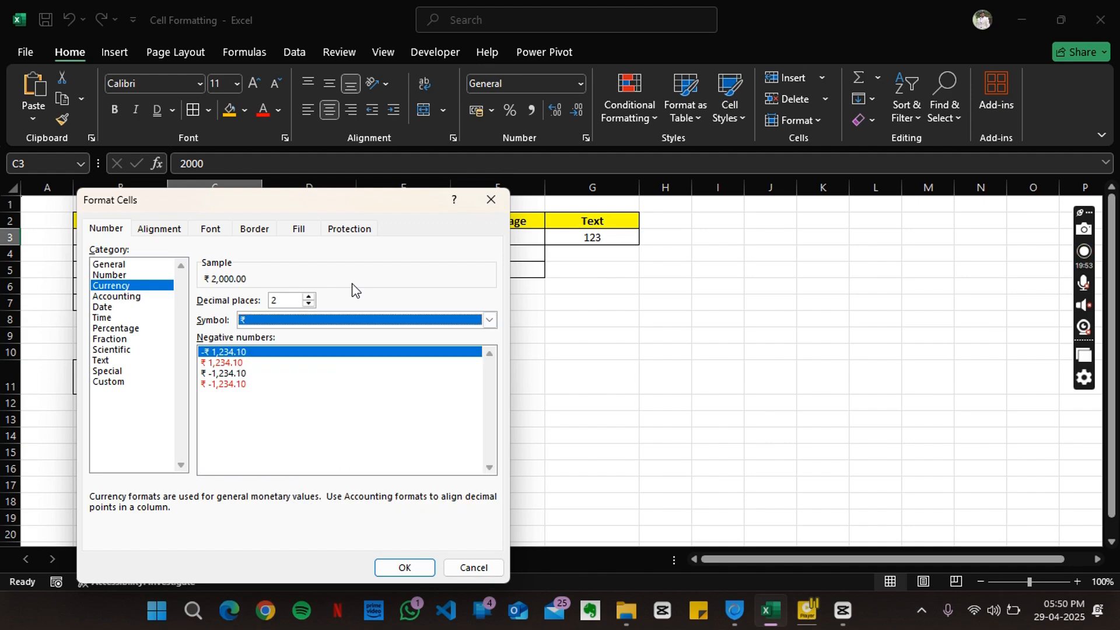
click(400, 567)
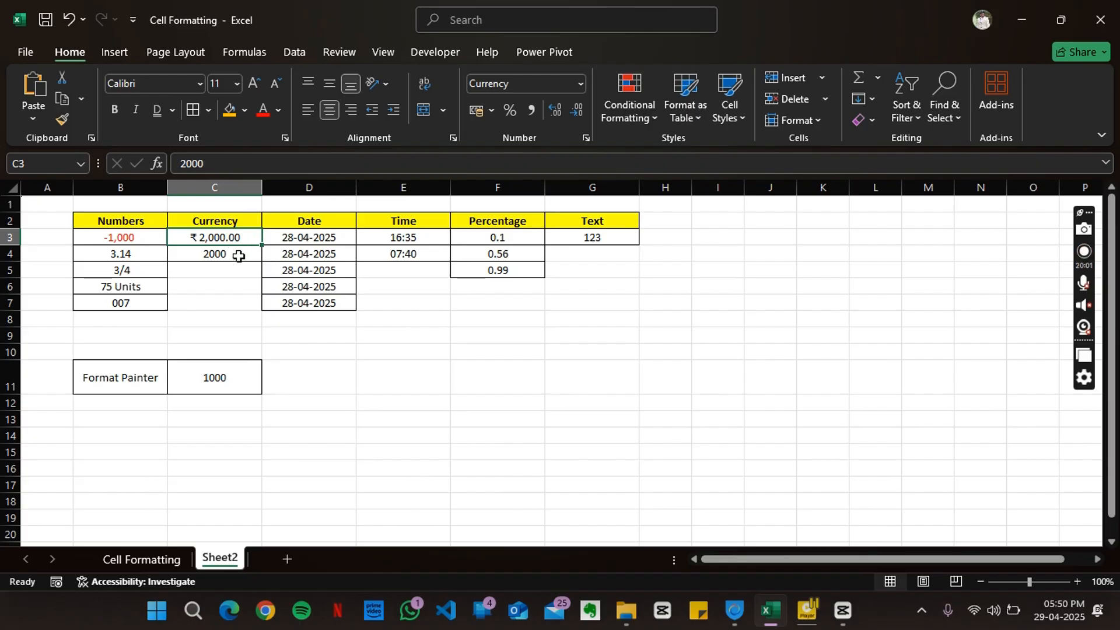
Apply the custom number format #,##0.00 ₹ to cell C4 so the rupee symbol follows the amount.
click(238, 255)
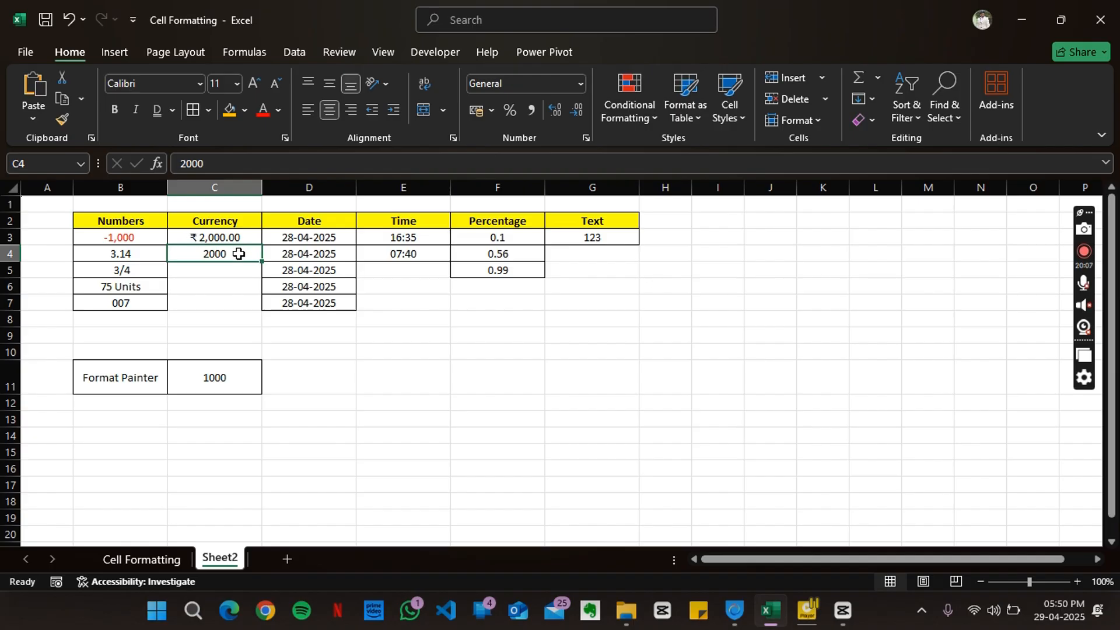
right_click(240, 256)
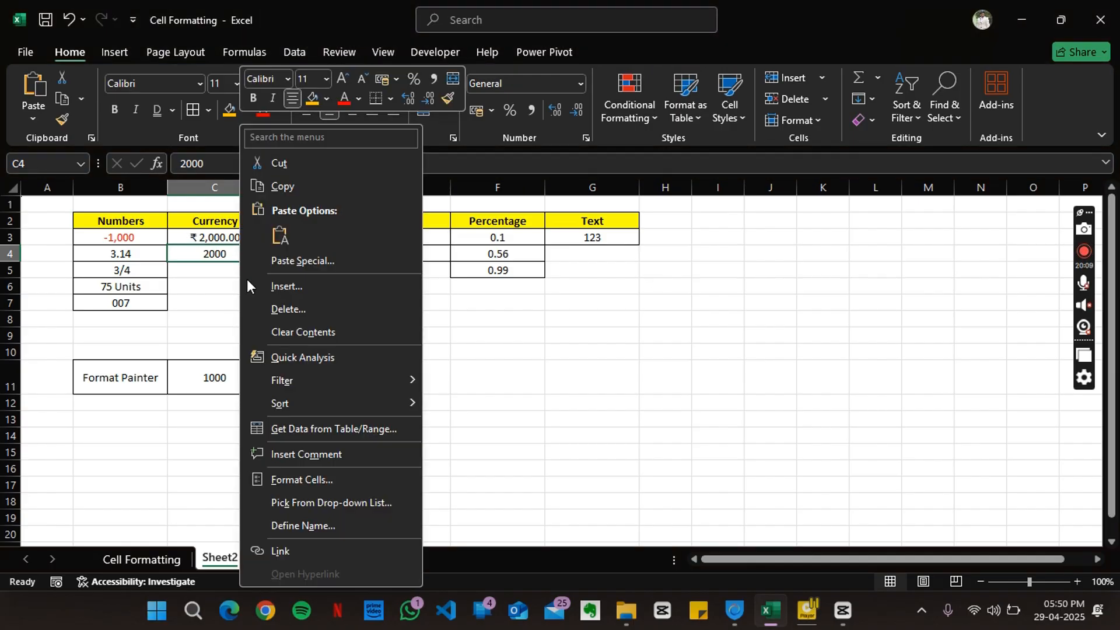
click(293, 485)
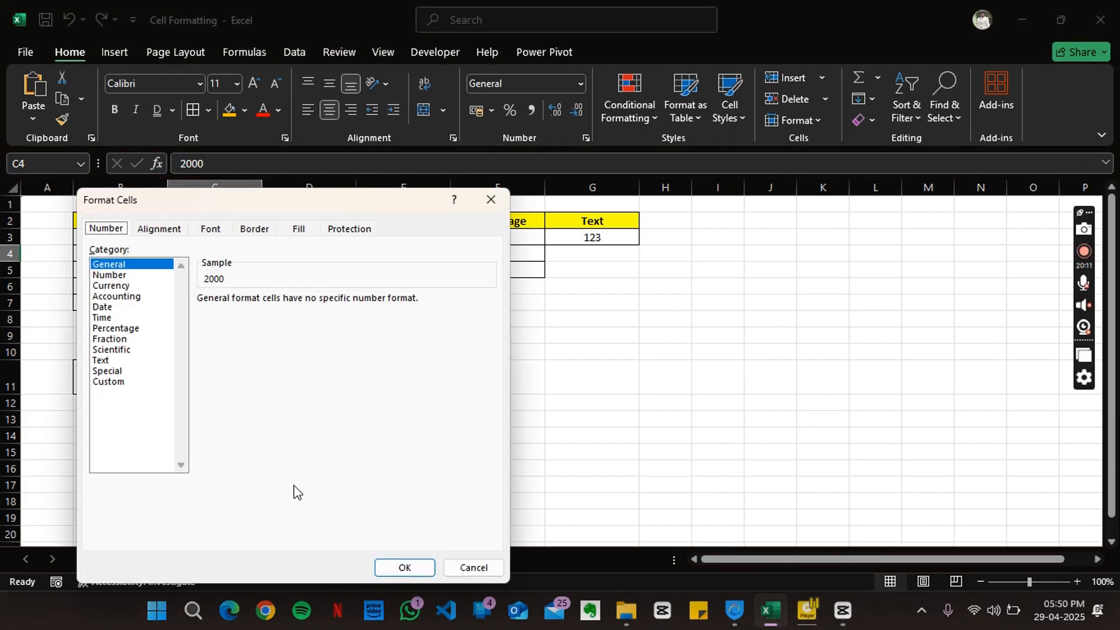
click(111, 382)
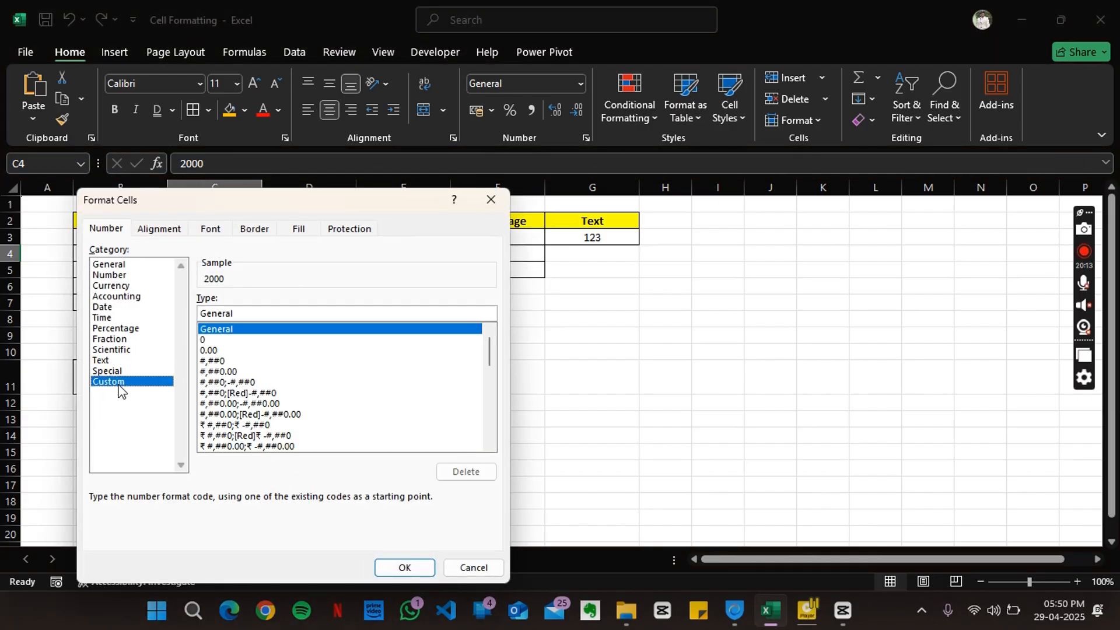
click(220, 425)
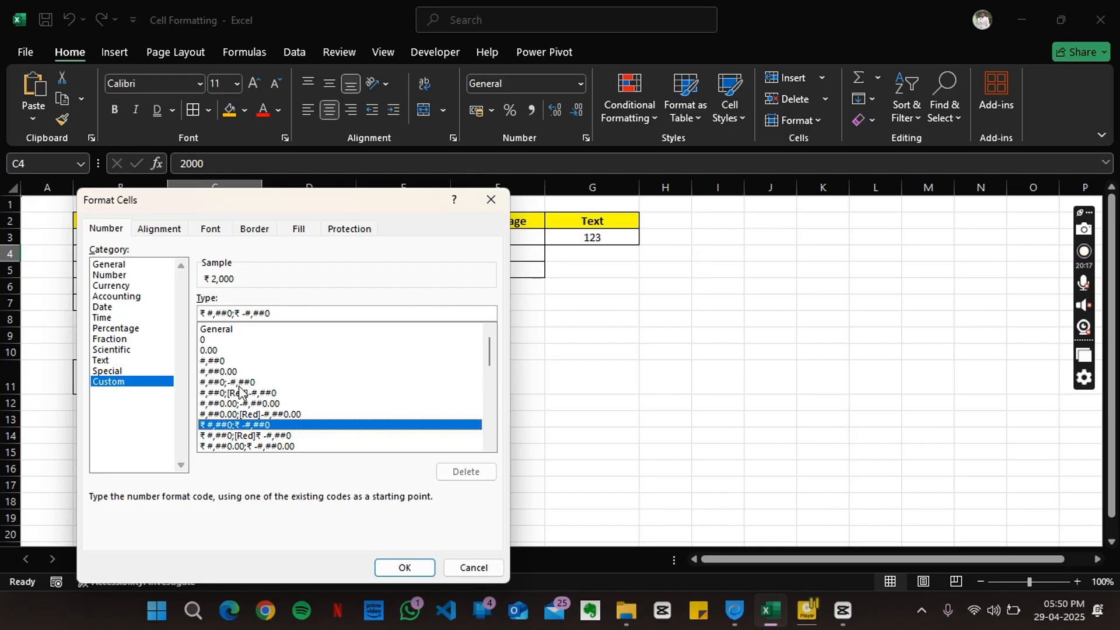
click(277, 312)
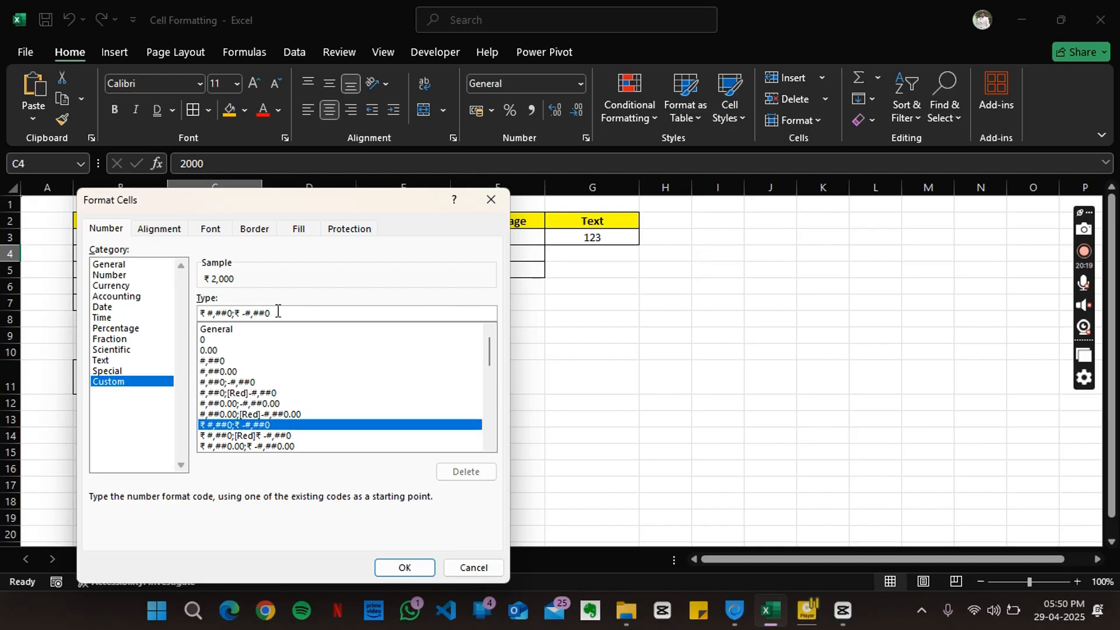
key(BackSpace)
key(BackSpace)
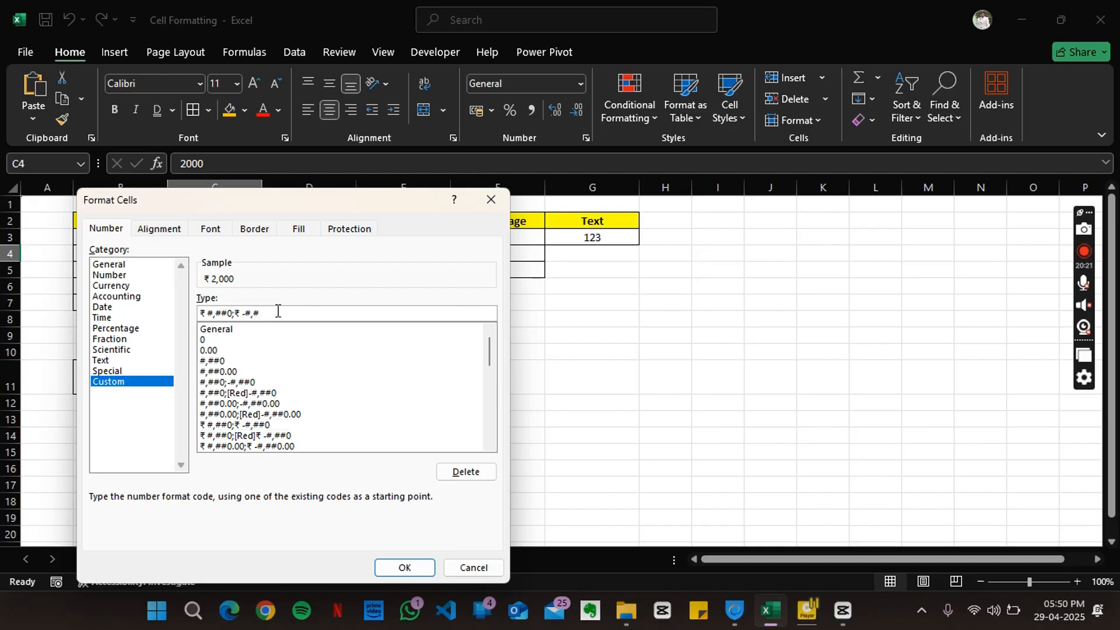
key(BackSpace)
key(BackSpace)
key(BackSpace)
key(BackSpace)
key(BackSpace)
key(Left)
key(BackSpace)
key(BackSpace)
key(Delete)
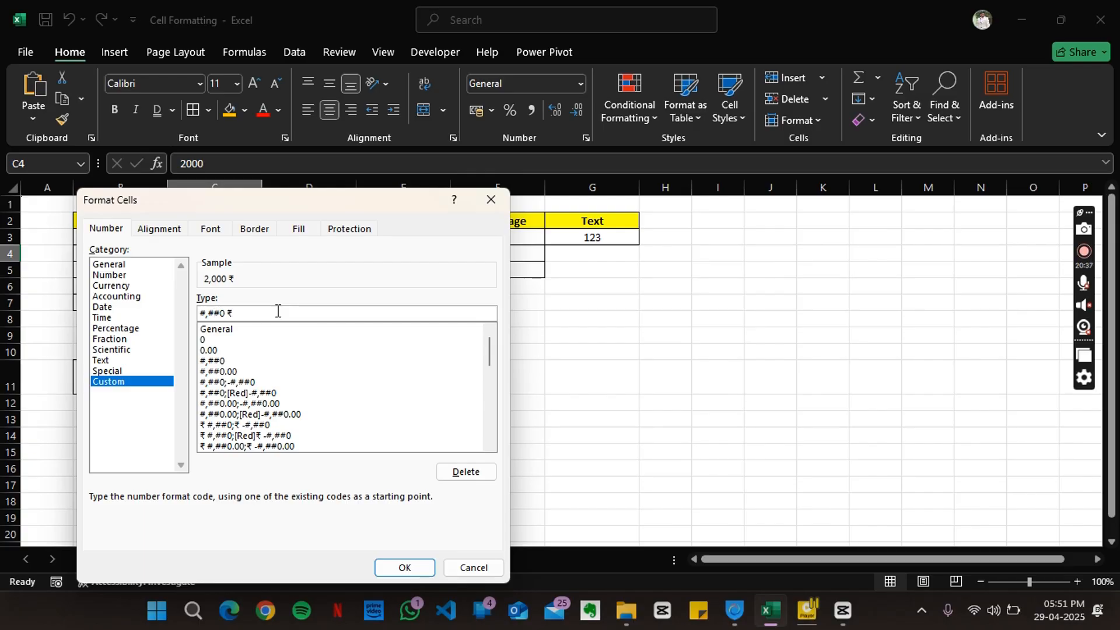
text(.00)
click(401, 567)
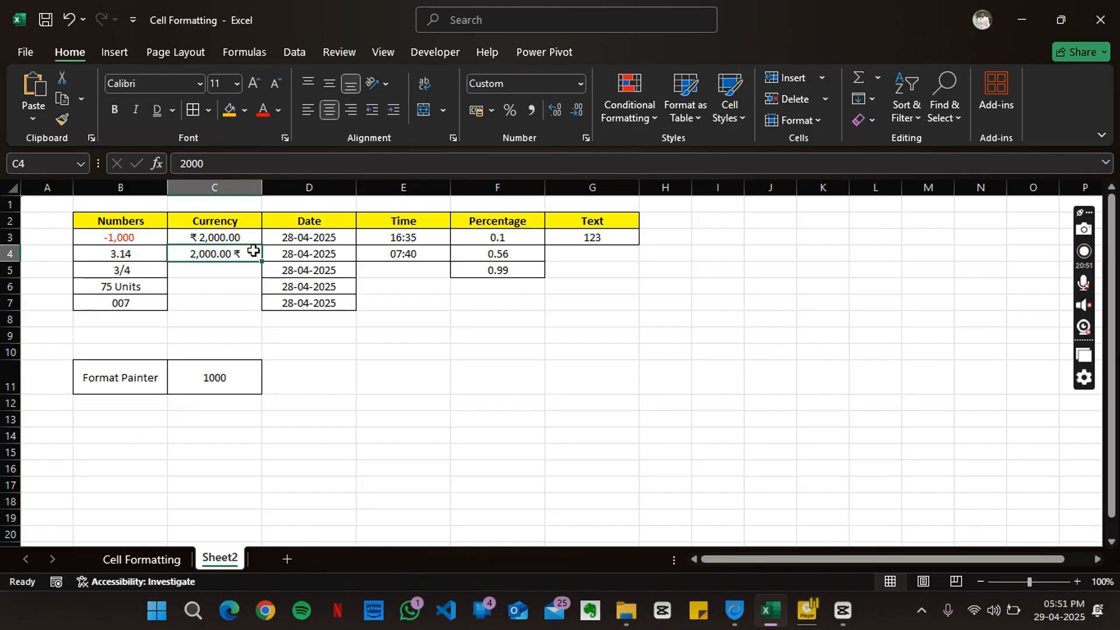
Apply the custom date format dd/mm/yyyy to cell D3 in the Date column.
drag(253, 250, 331, 227)
click(330, 227)
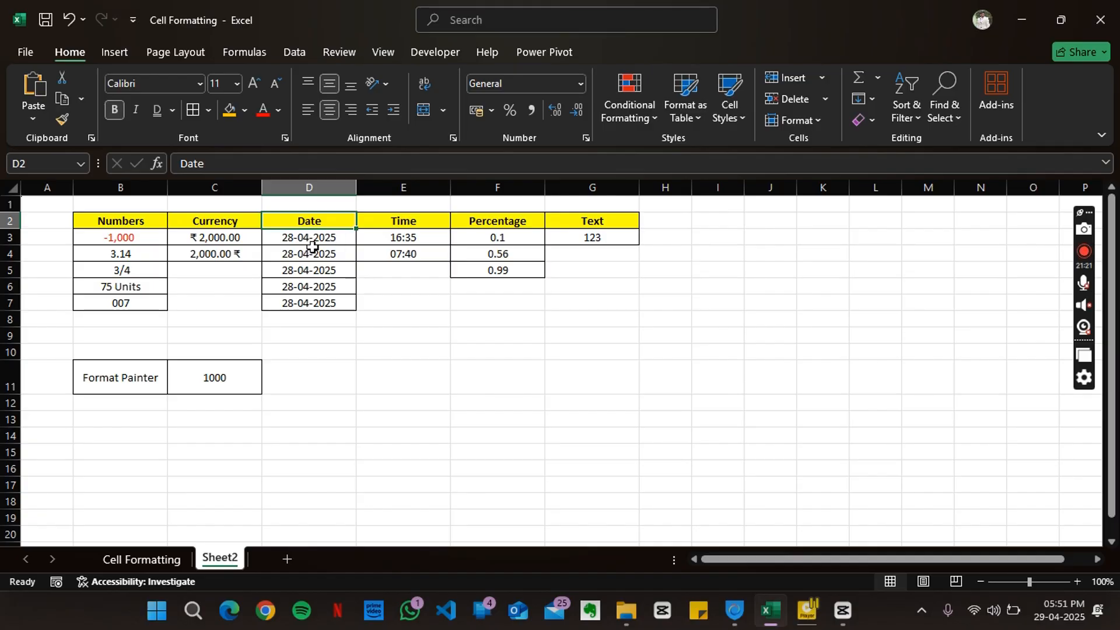
click(345, 238)
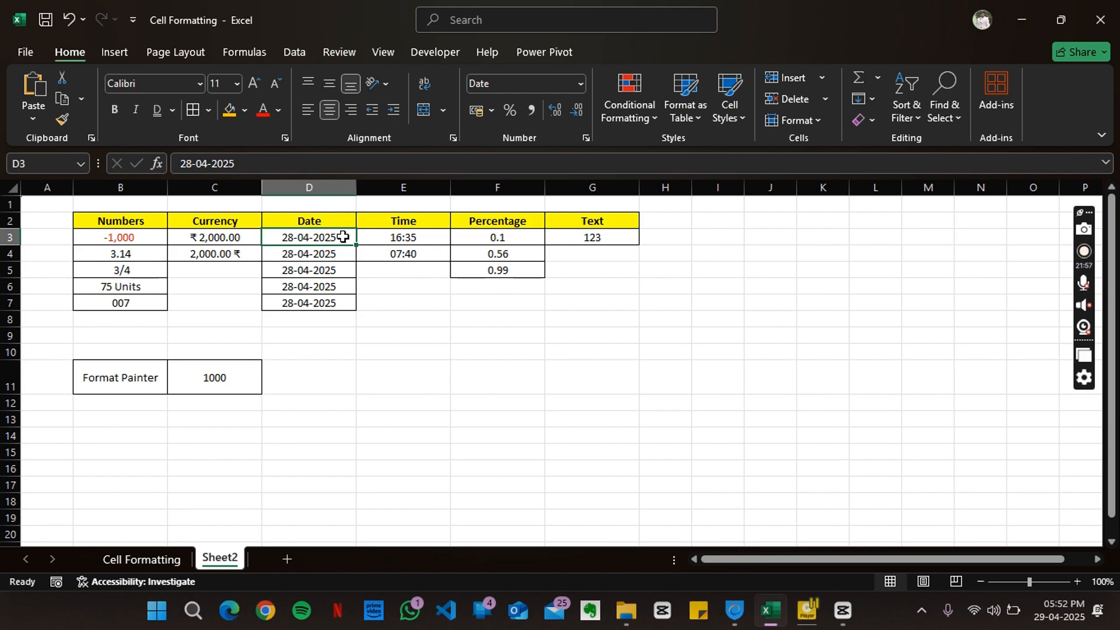
right_click(343, 236)
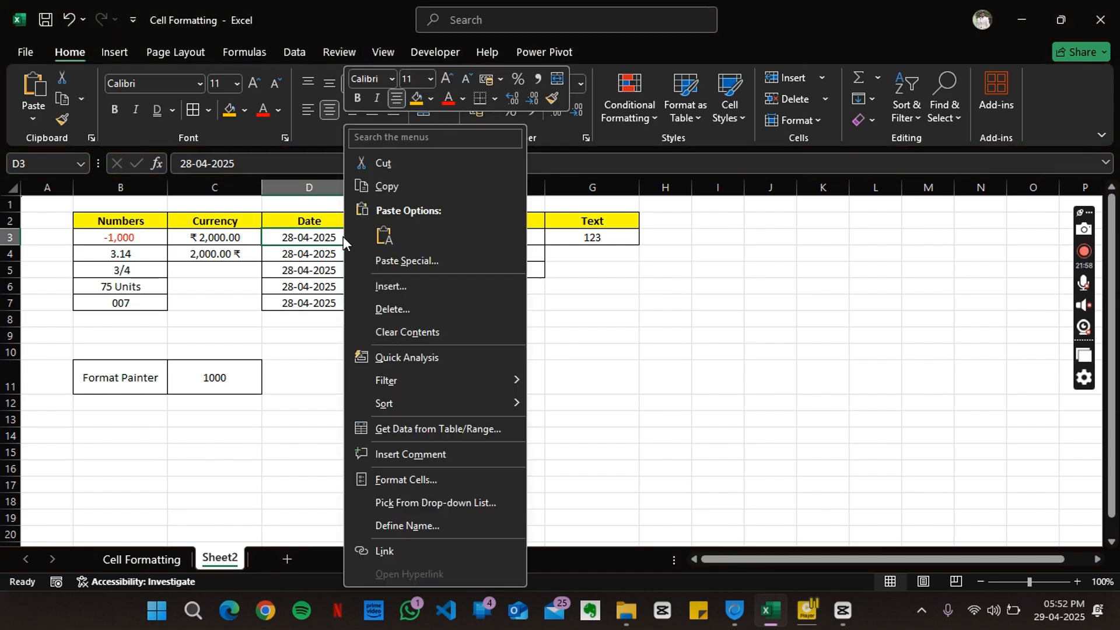
click(401, 479)
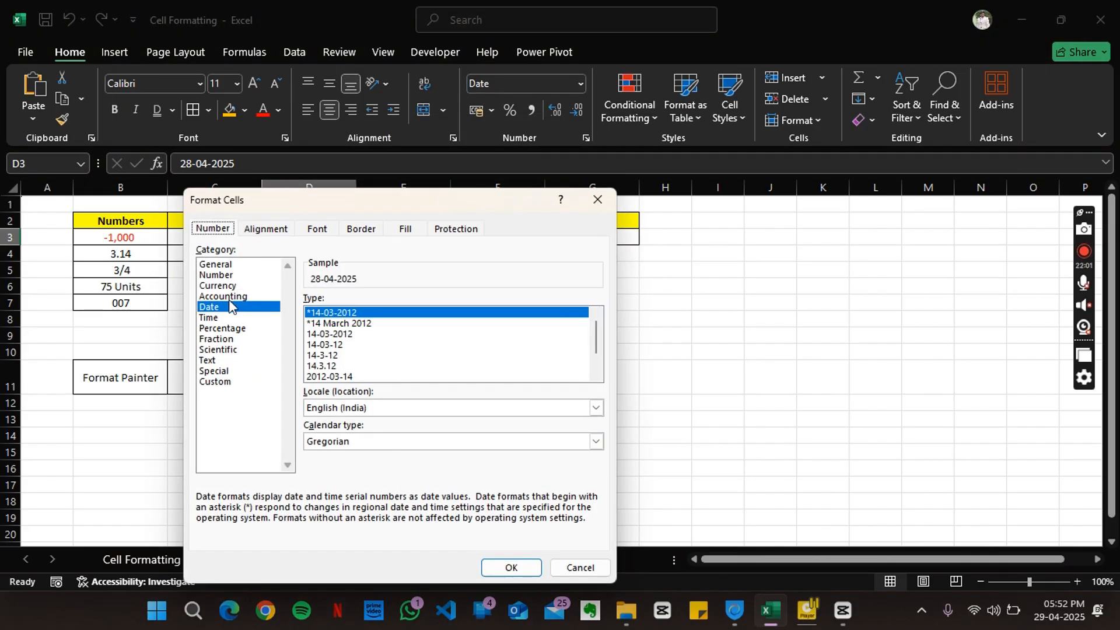
scroll(367, 335, down, 1)
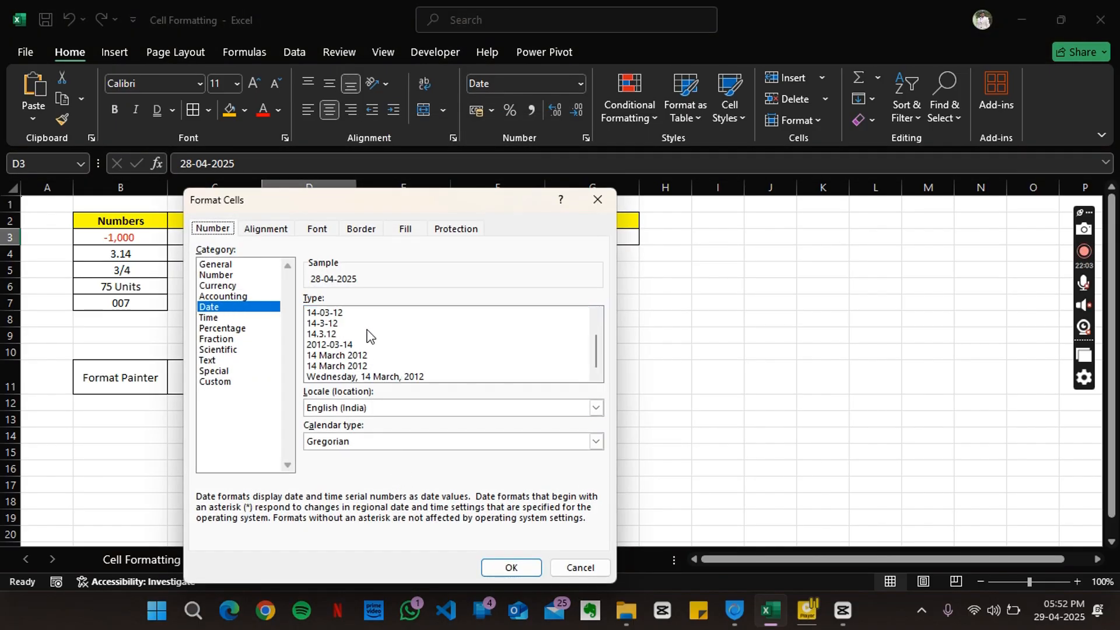
scroll(366, 335, up, 1)
scroll(368, 334, down, 1)
click(214, 382)
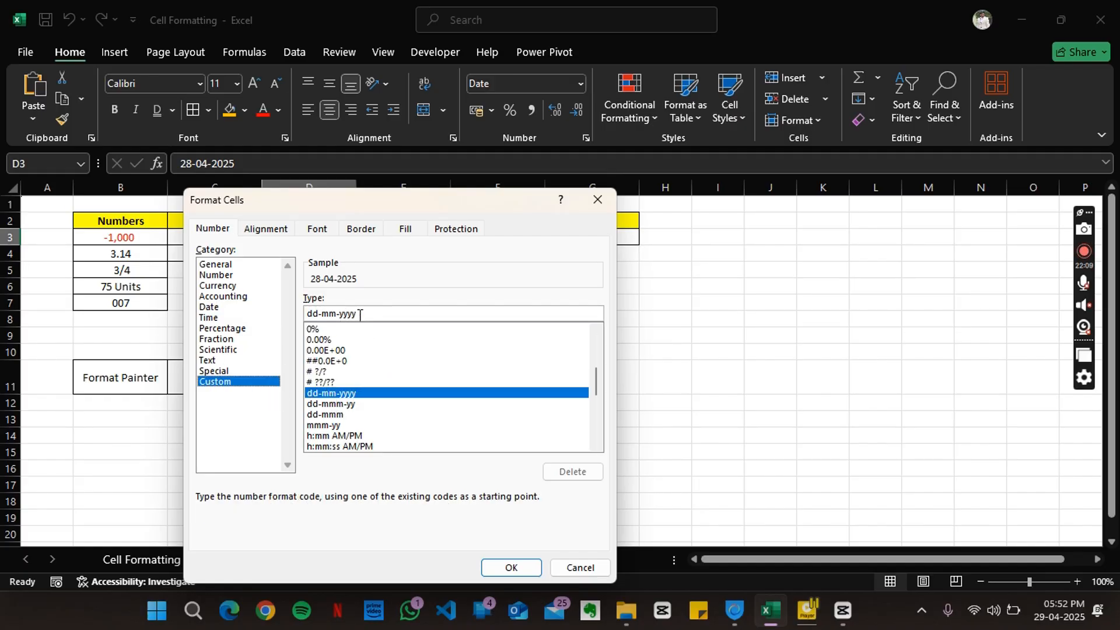
click(324, 313)
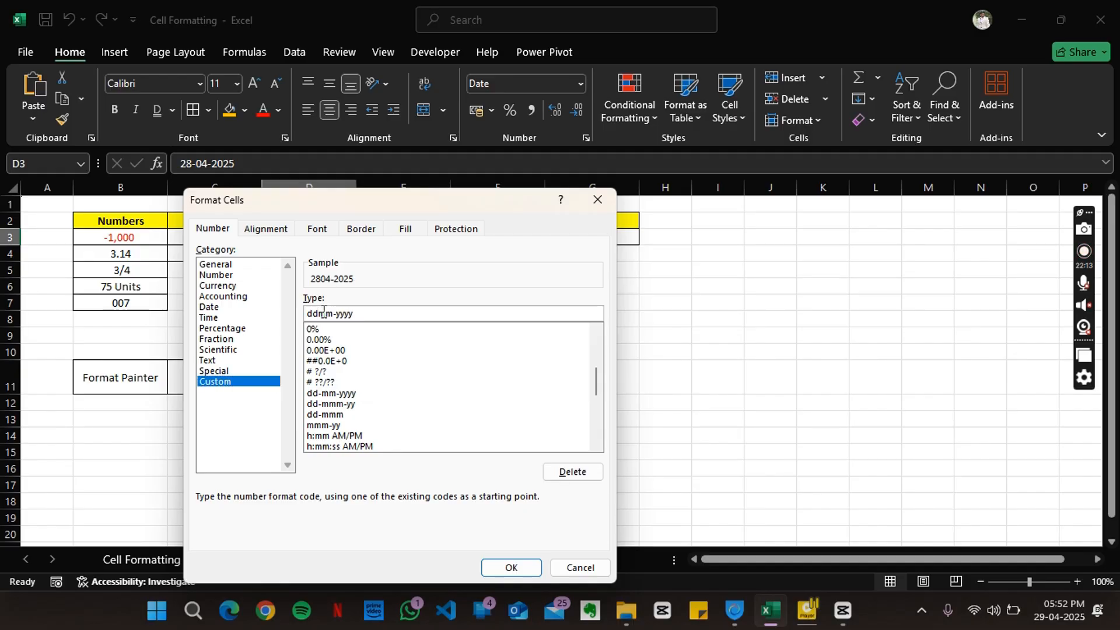
key(BackSpace)
text(/)
click(340, 313)
key(BackSpace)
text(/mm/)
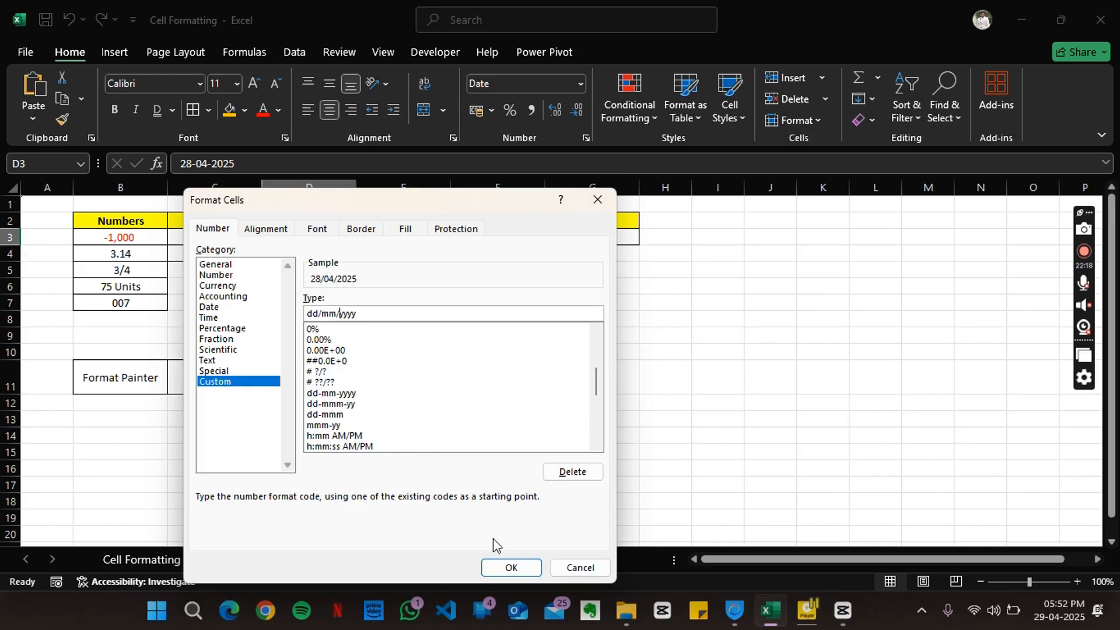
click(507, 565)
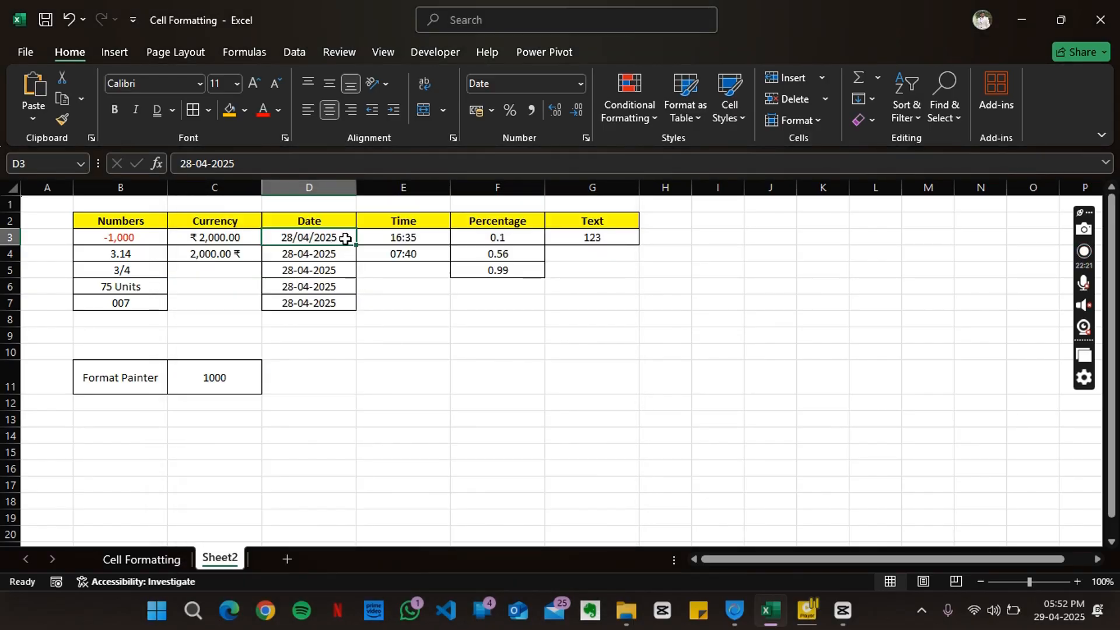
Apply the custom date format mm-dd-yyyy to cell D4 so the month comes before the day.
click(345, 253)
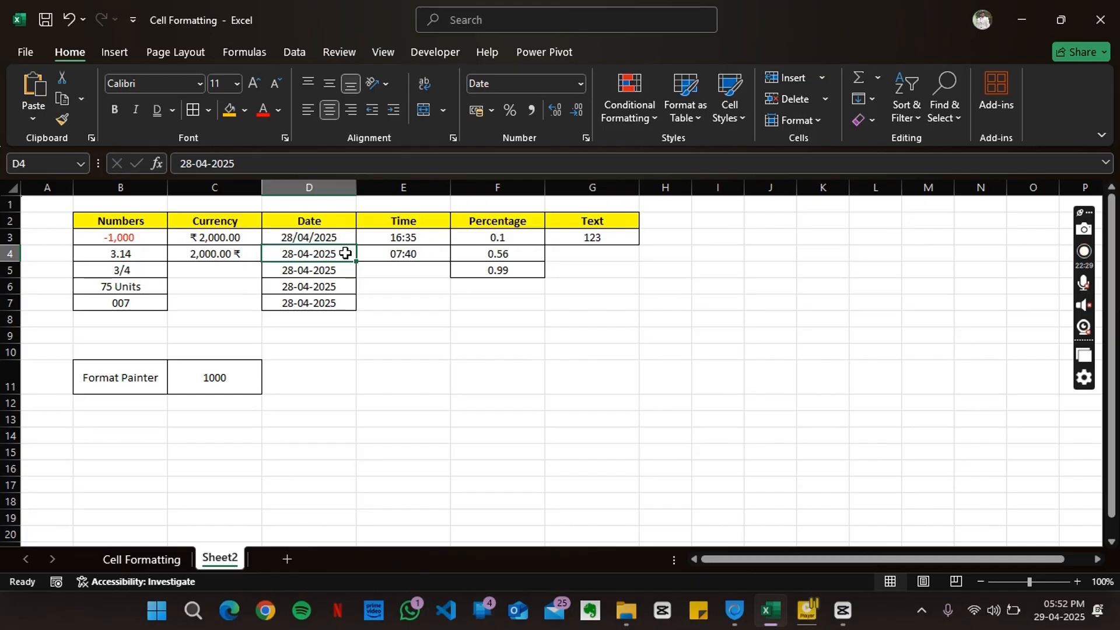
right_click(345, 253)
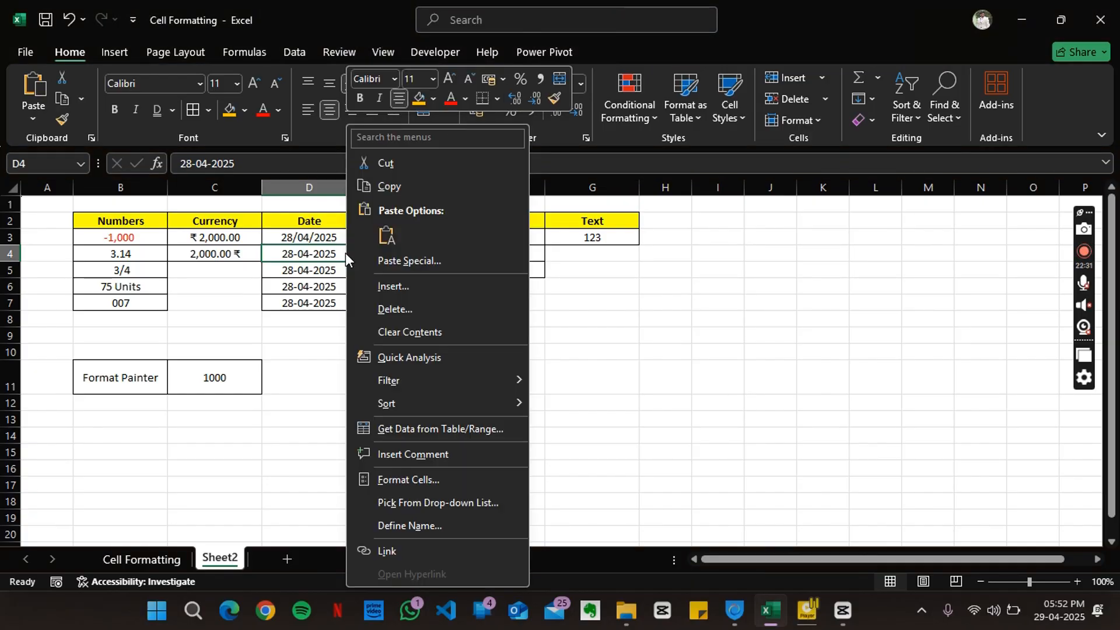
click(404, 481)
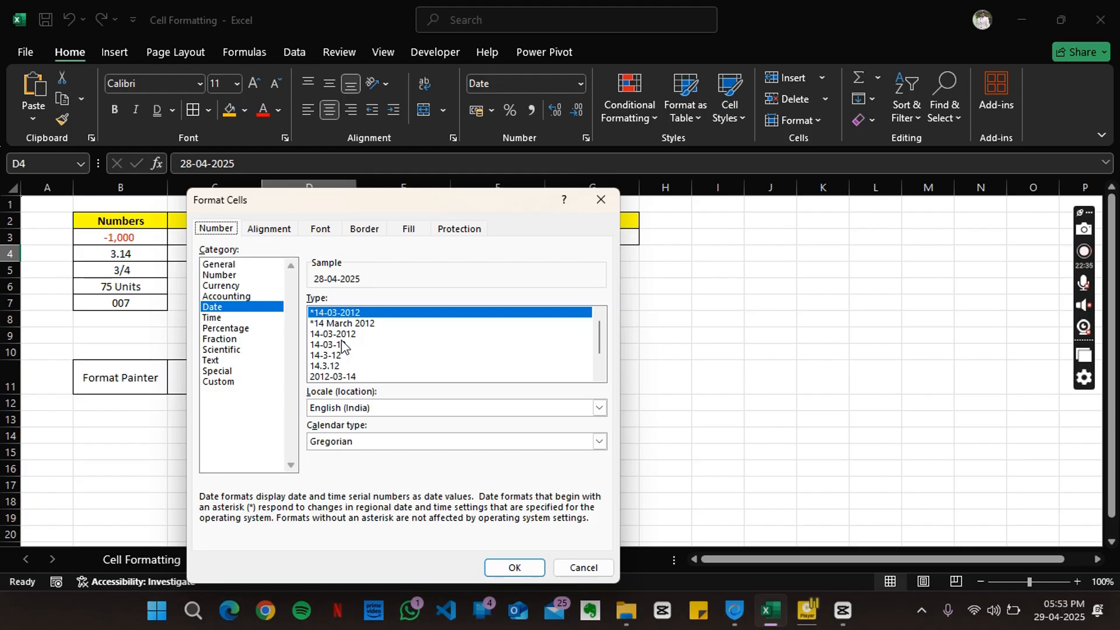
scroll(342, 345, down, 1)
scroll(342, 345, down, 2)
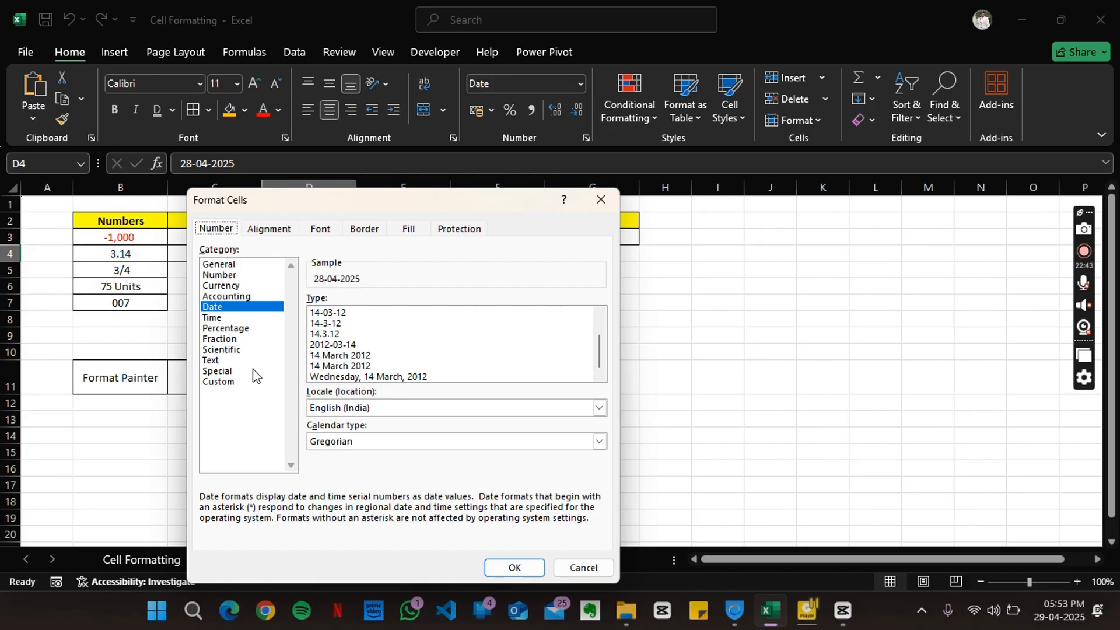
click(220, 382)
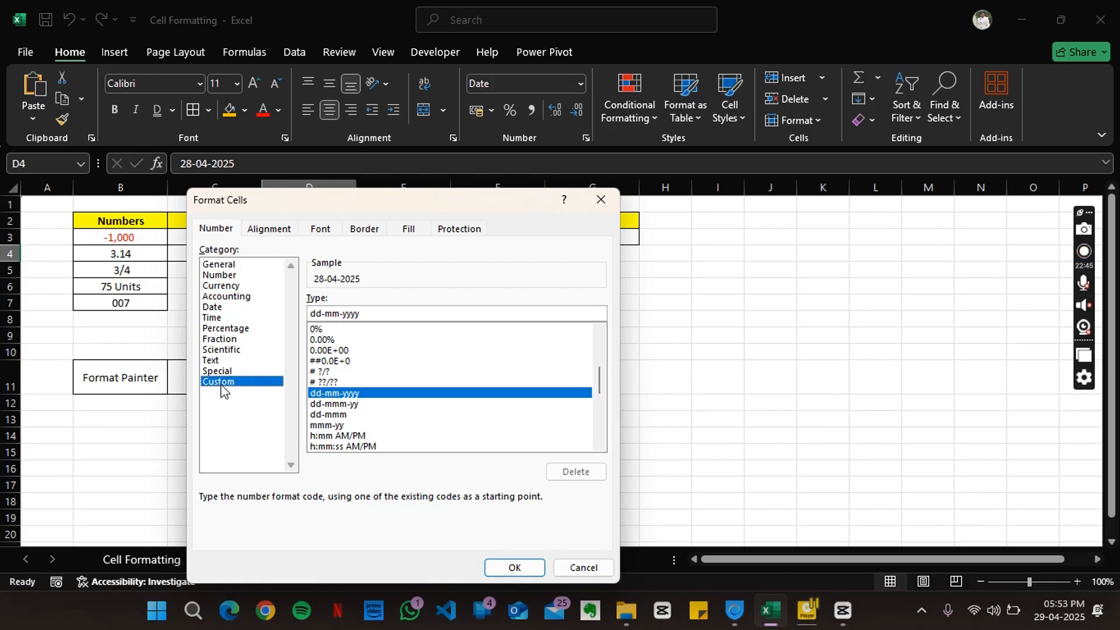
click(325, 315)
key(BackSpace)
key(BackSpace)
key(BackSpace)
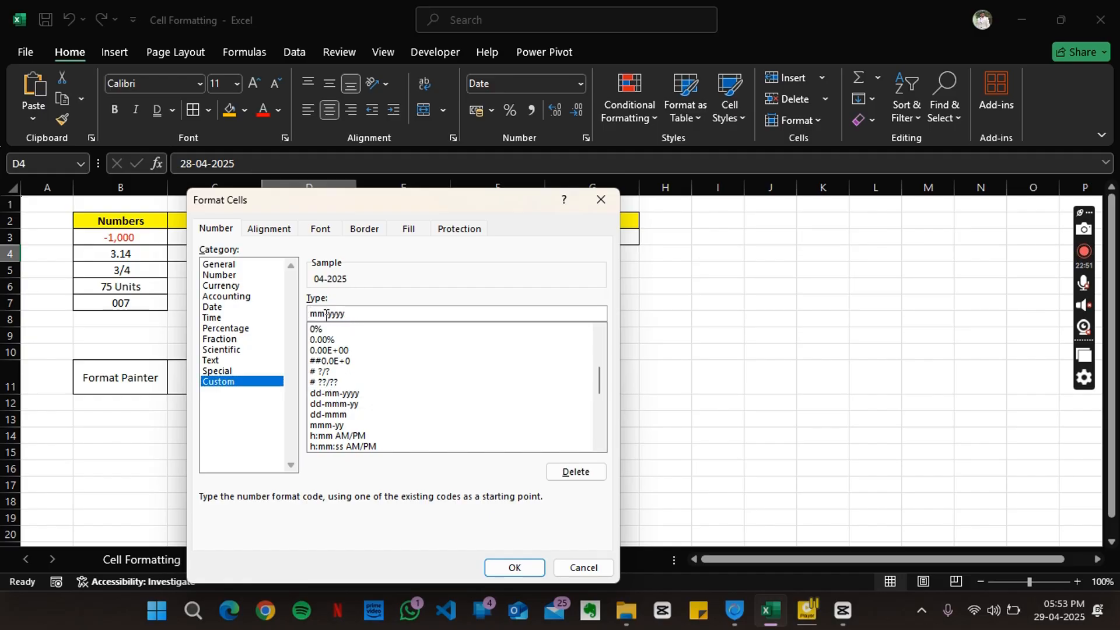
text(-dd)
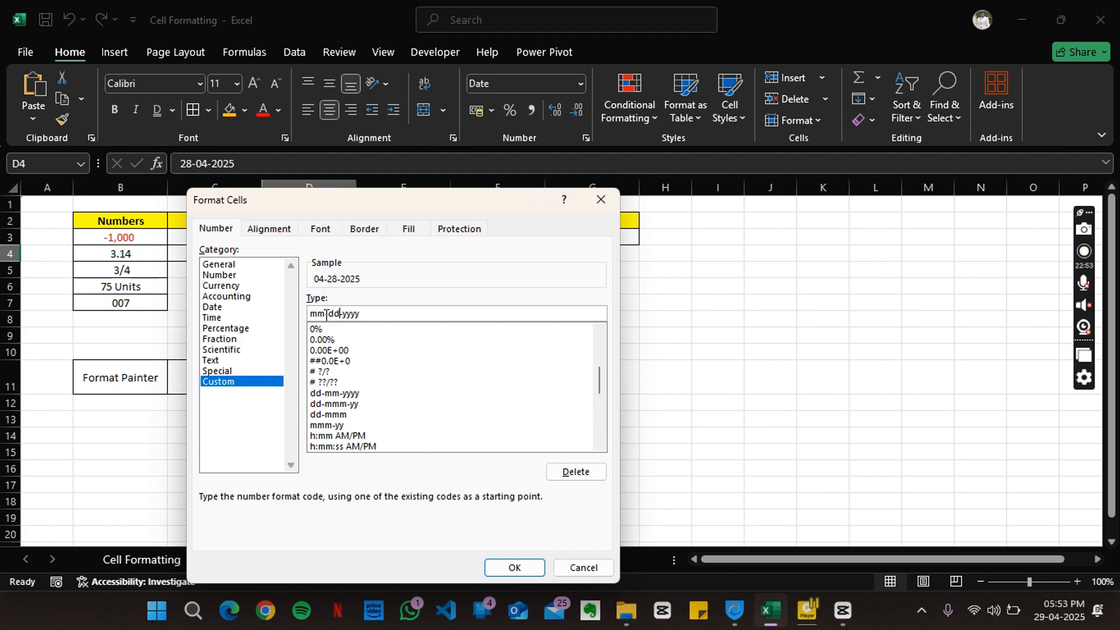
click(512, 569)
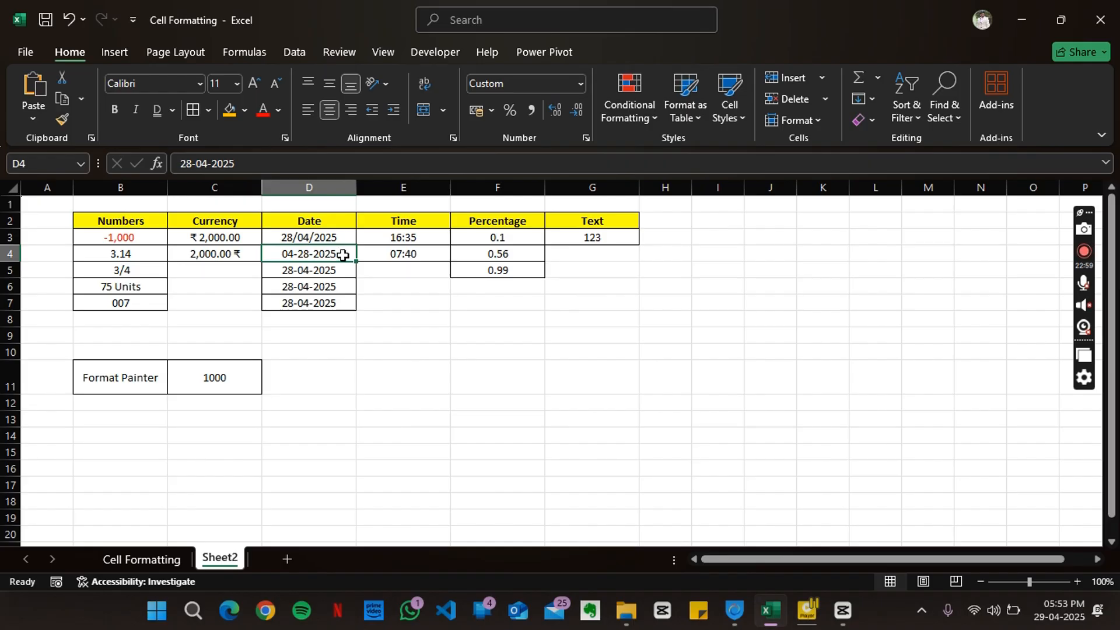
Format the date in D5 with the long type Wednesday, 14 March, 2012 and autofit column D to its contents.
click(344, 270)
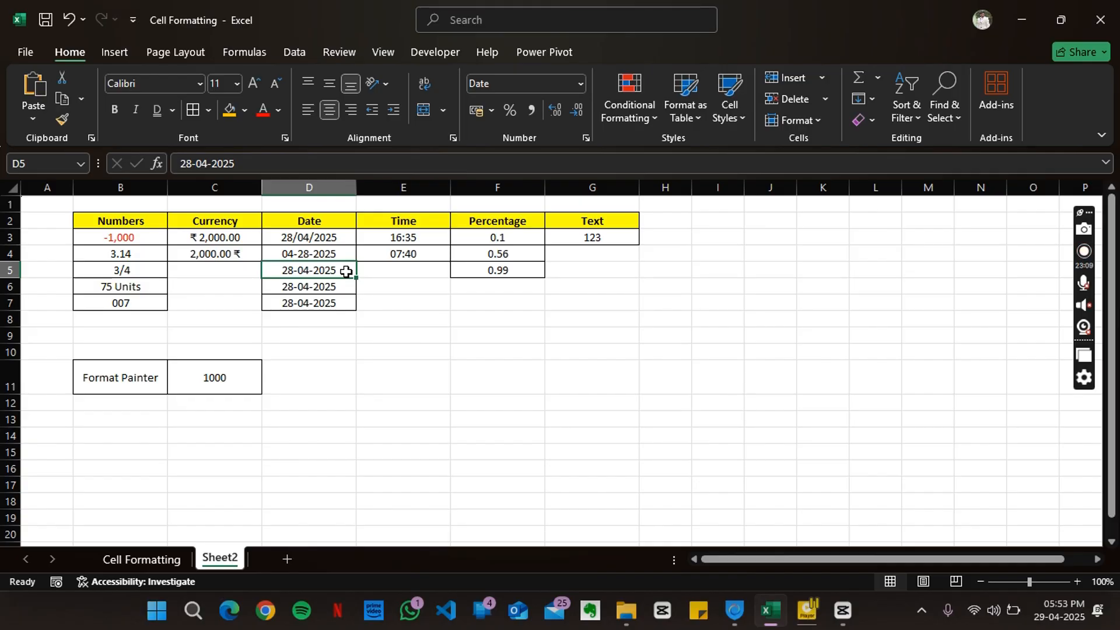
right_click(346, 271)
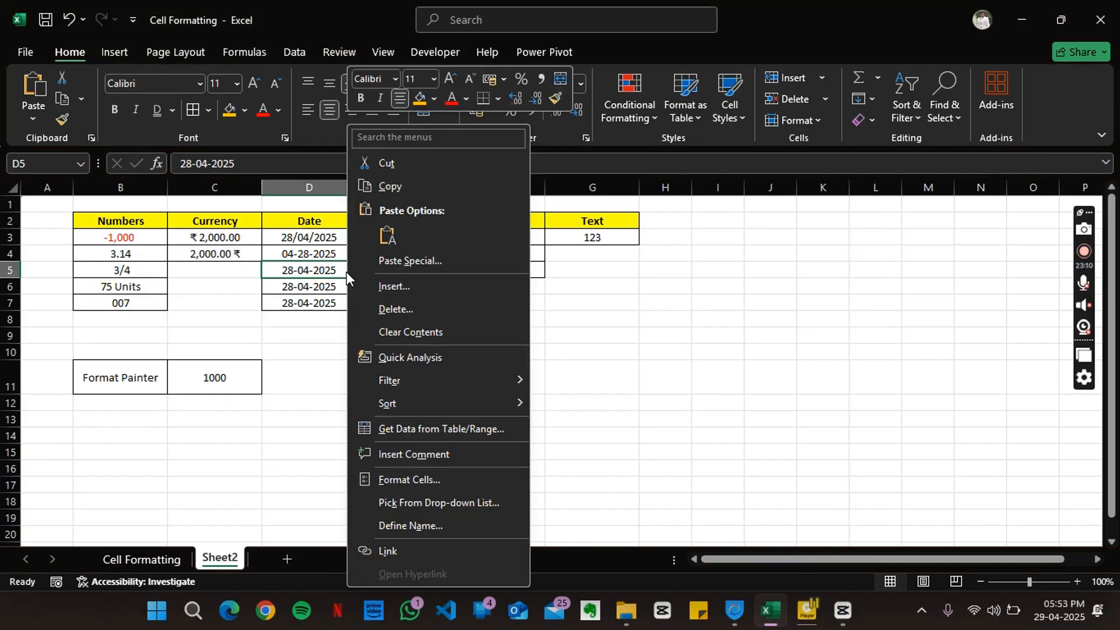
click(429, 479)
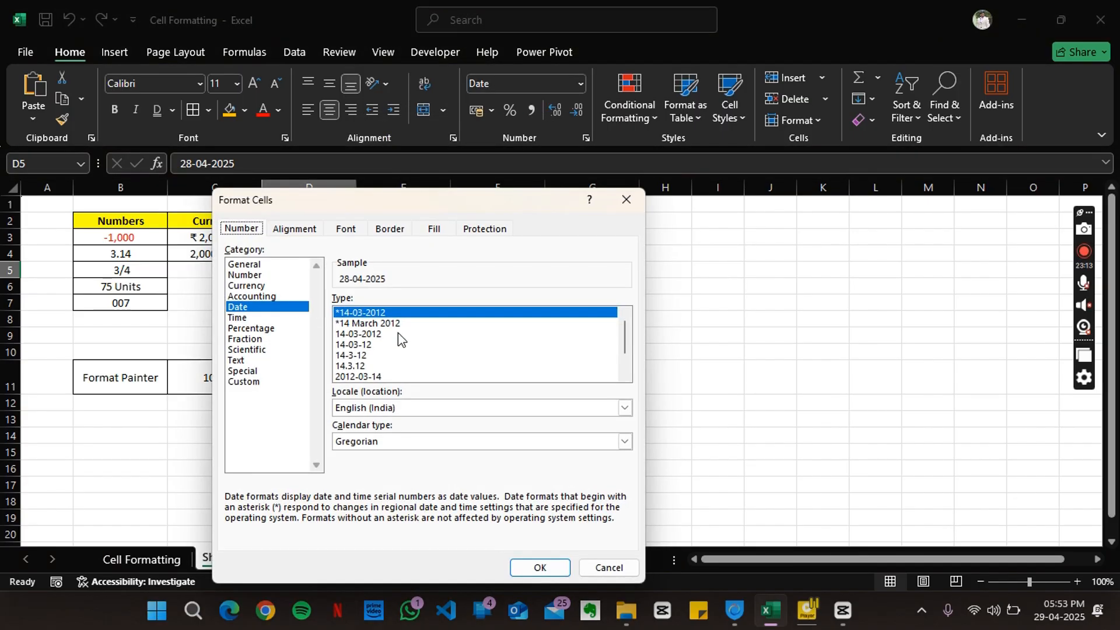
scroll(398, 333, down, 1)
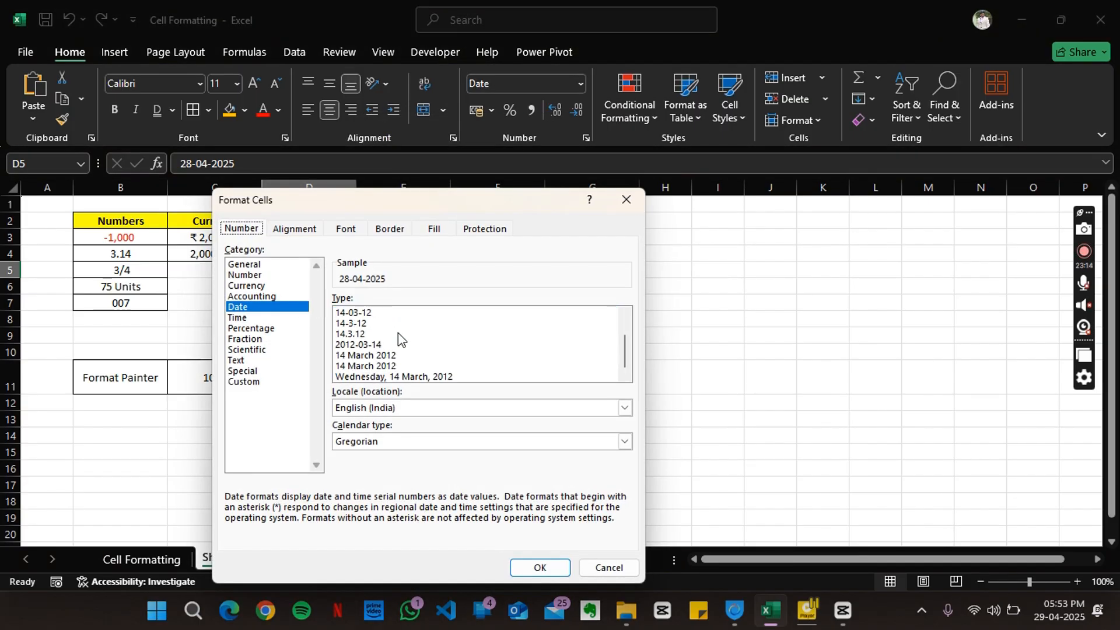
click(389, 377)
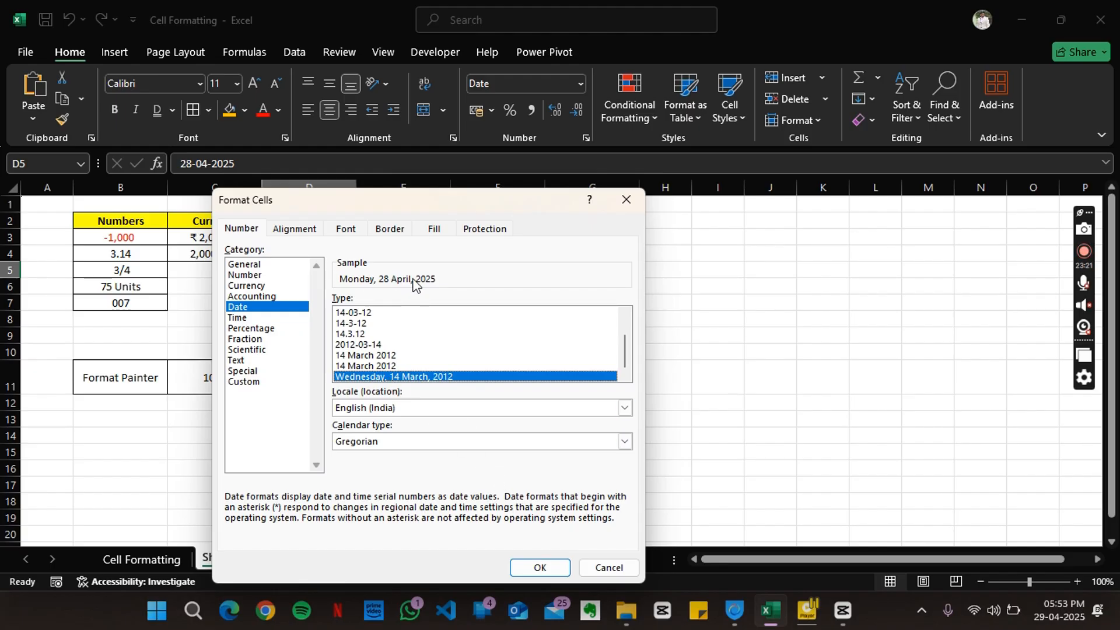
click(538, 568)
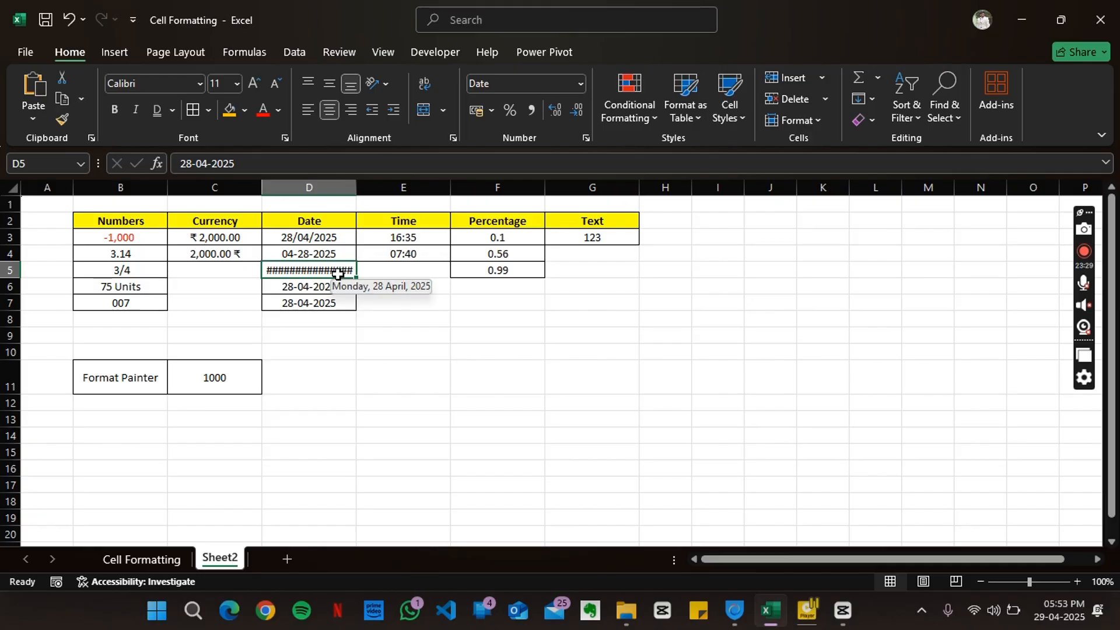
double_click(357, 186)
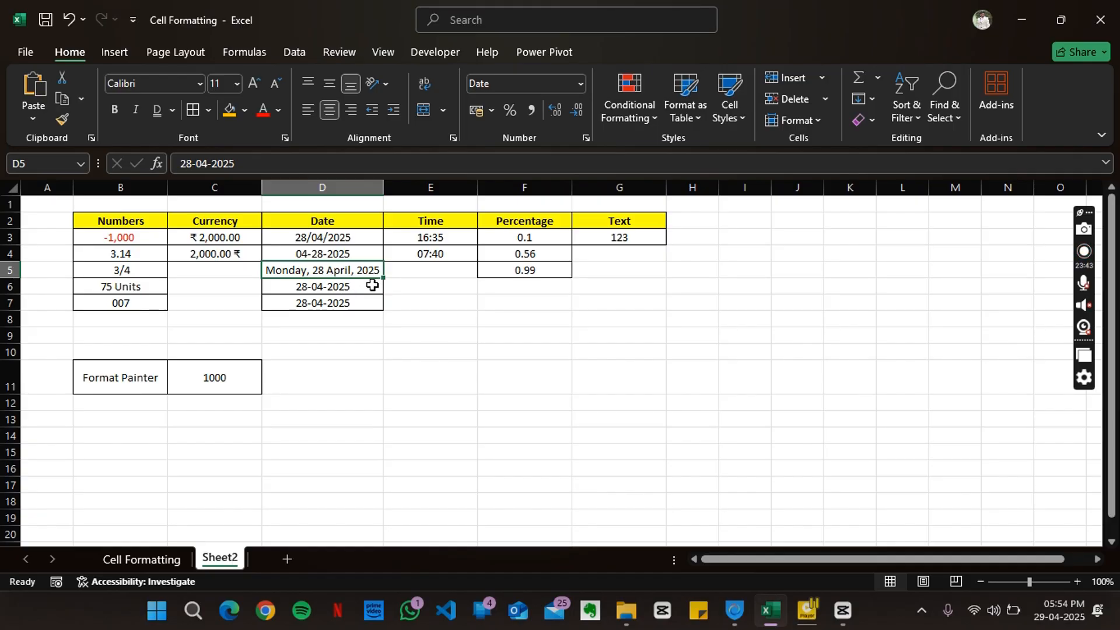
Apply the custom date format mmmm-yyyy to cell D6 to show only the full month name and year.
click(371, 287)
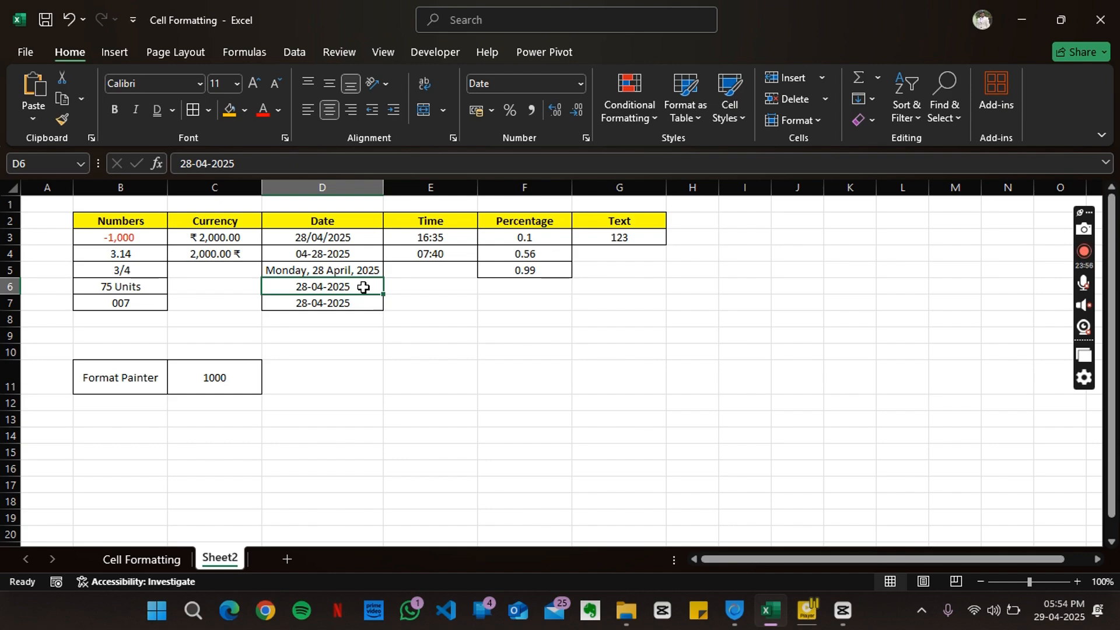
right_click(363, 287)
click(424, 479)
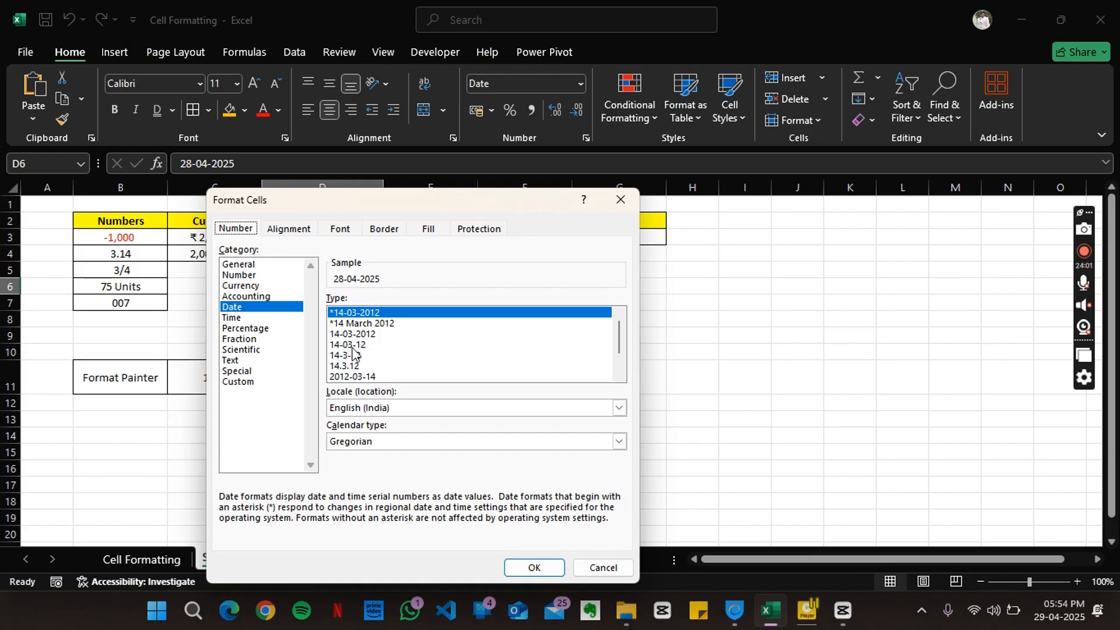
scroll(353, 352, down, 1)
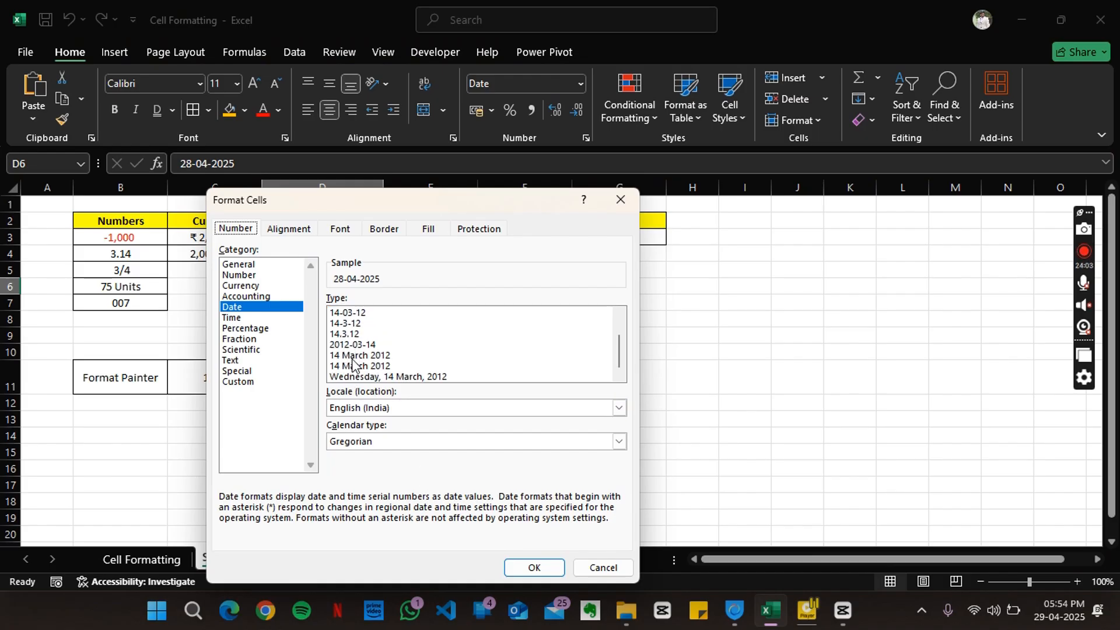
scroll(379, 334, up, 1)
scroll(379, 334, up, 1)
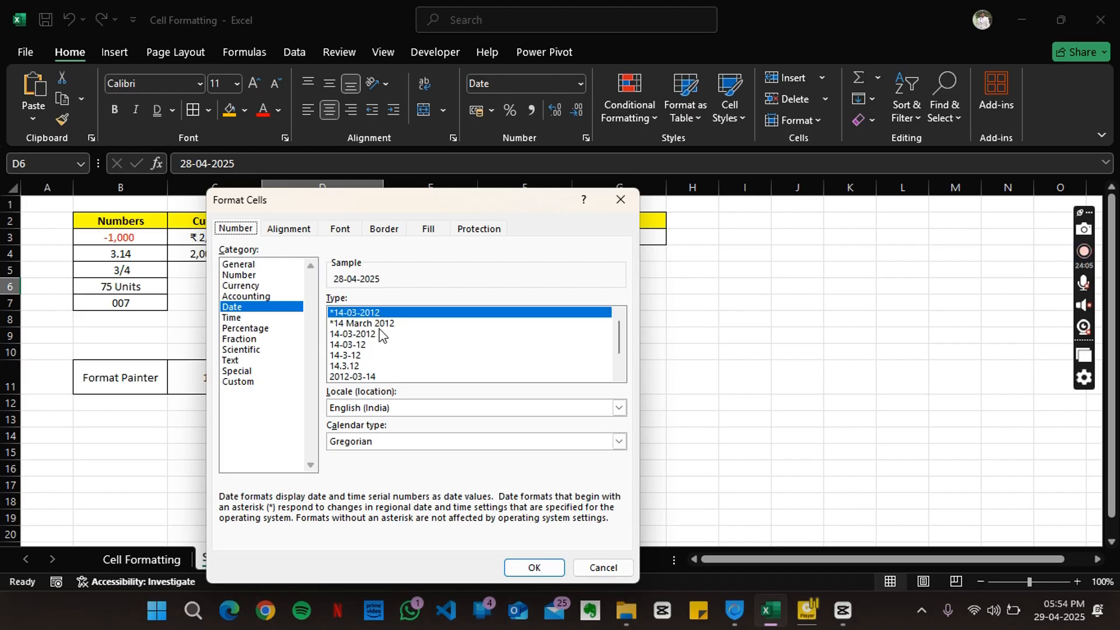
scroll(380, 336, down, 1)
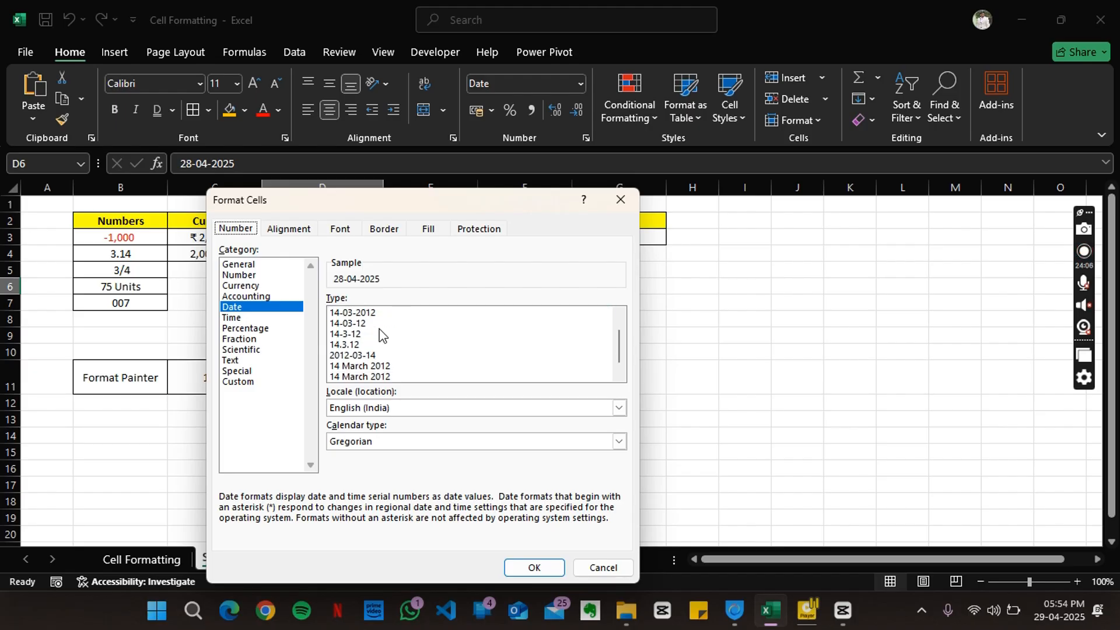
click(248, 383)
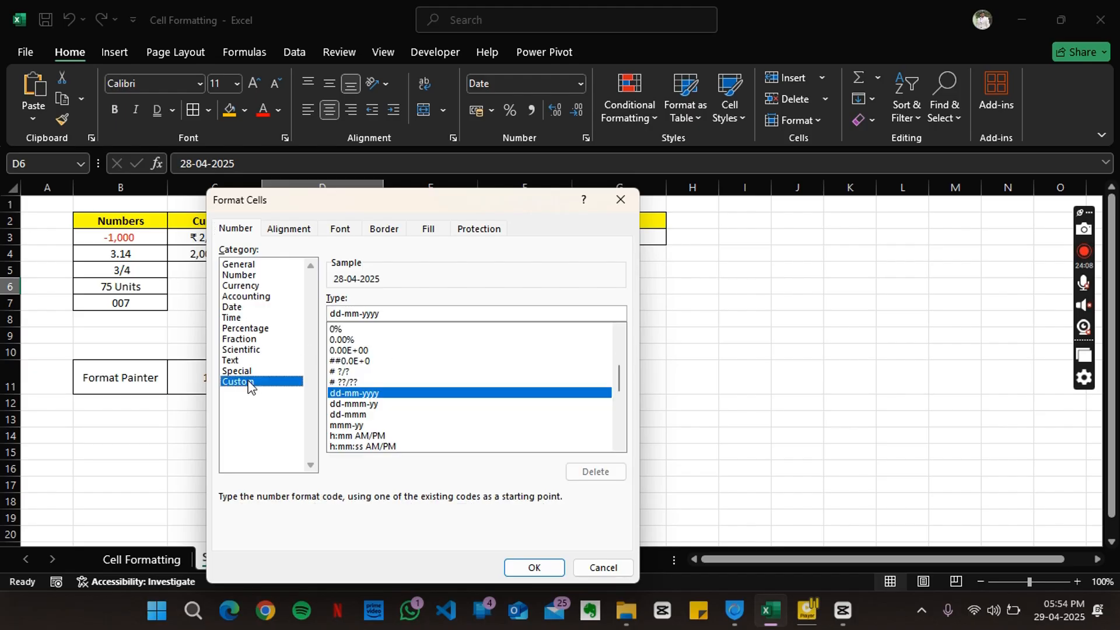
click(345, 313)
key(BackSpace)
key(BackSpace)
key(BackSpace)
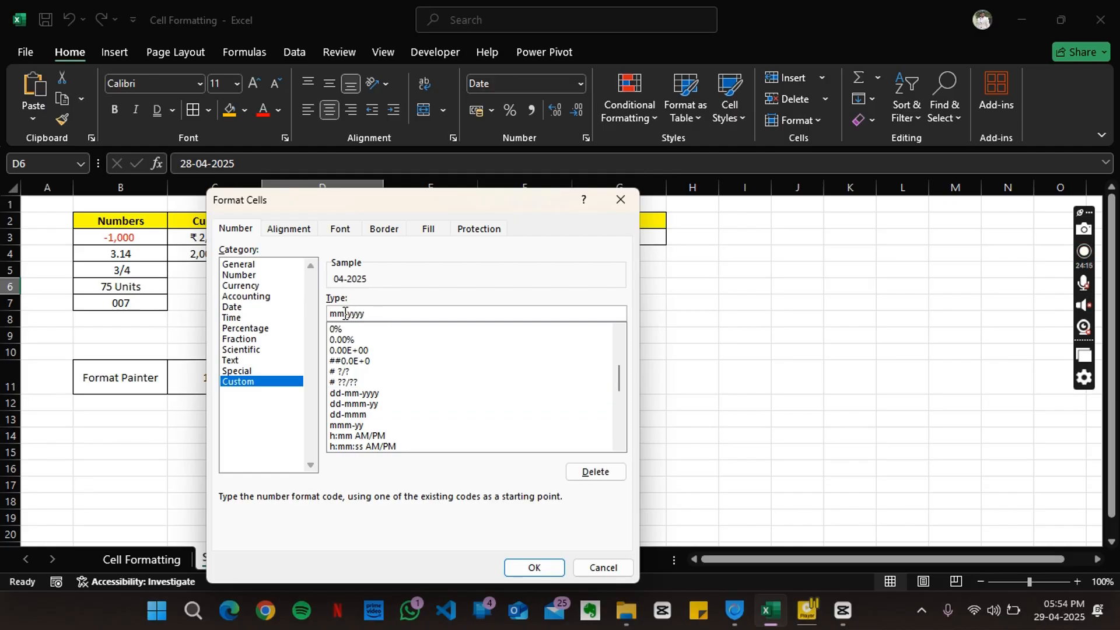
click(344, 314)
text(m)
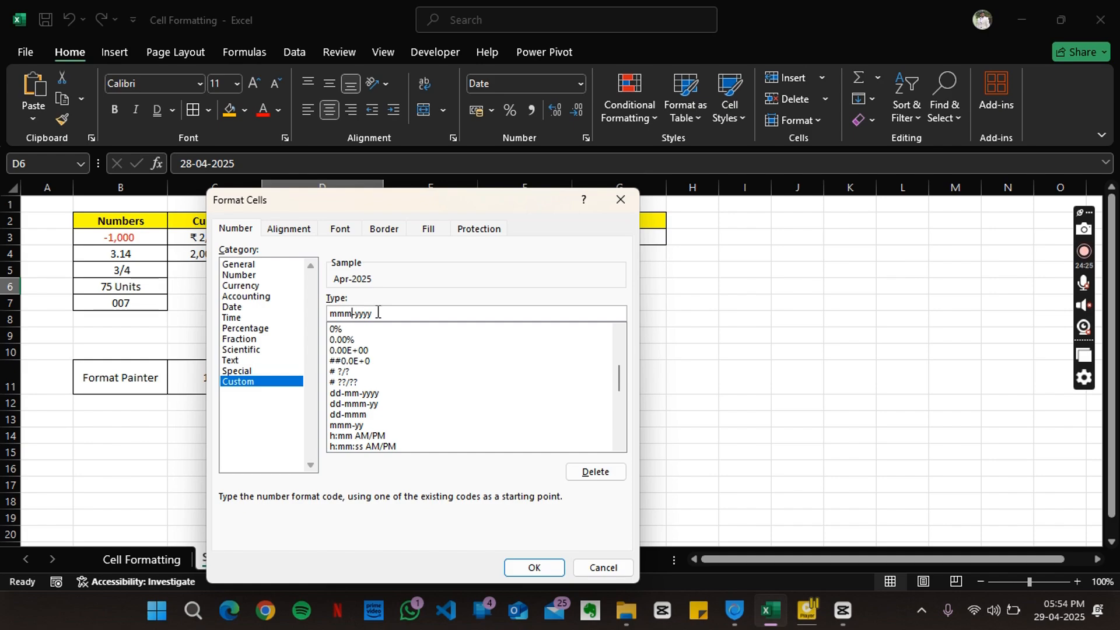
text(m)
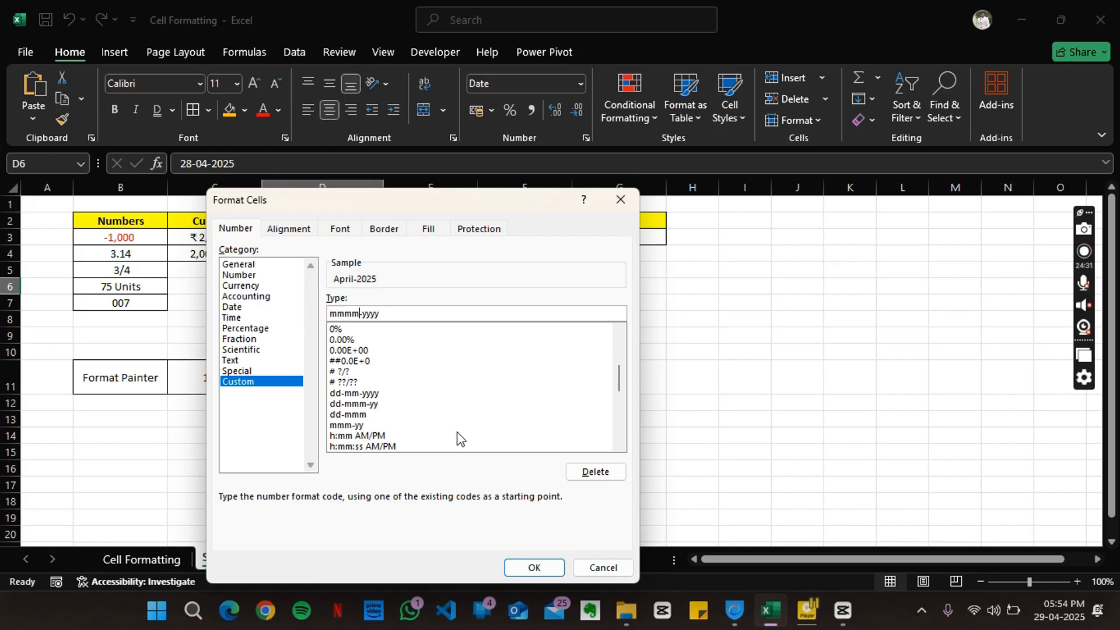
click(528, 569)
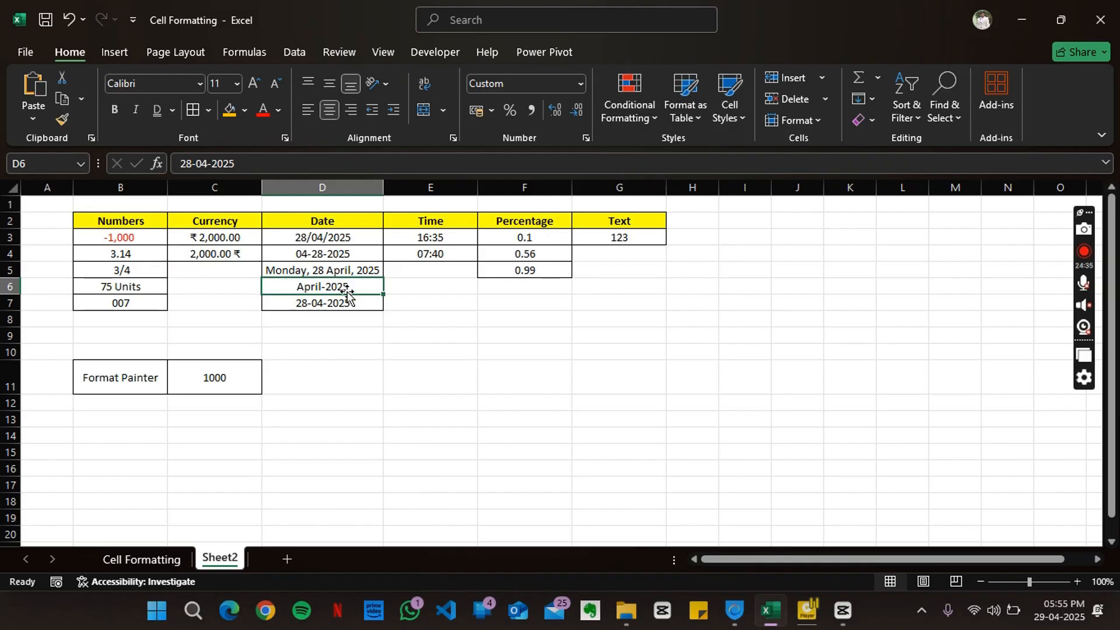
Replace the hyphen in D6's custom date format with a space, making it mmmm yyyy.
right_click(352, 286)
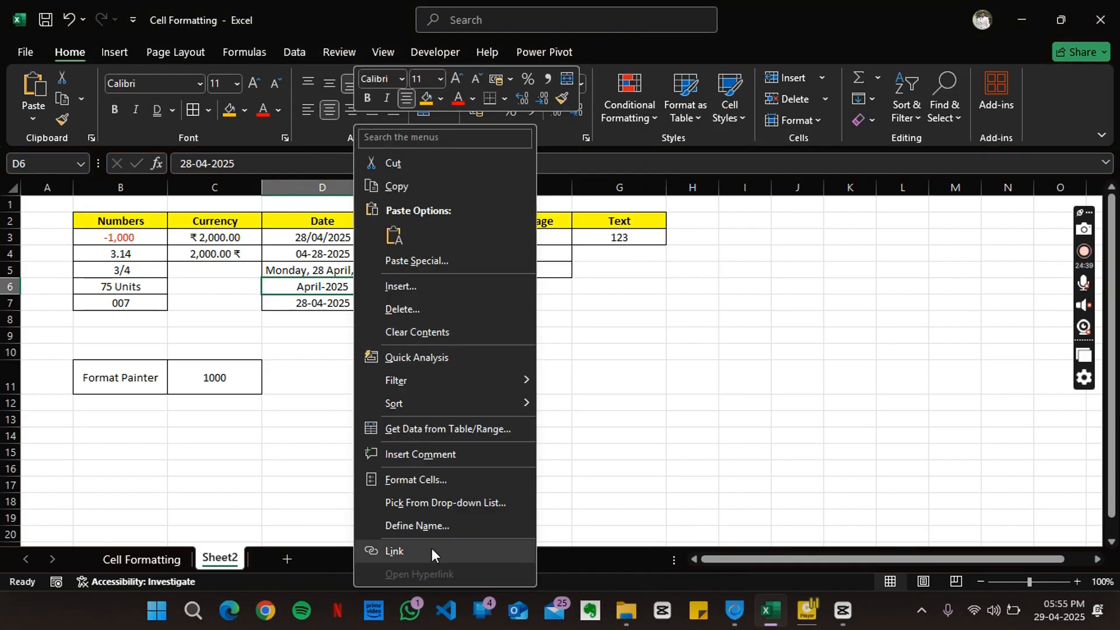
click(411, 479)
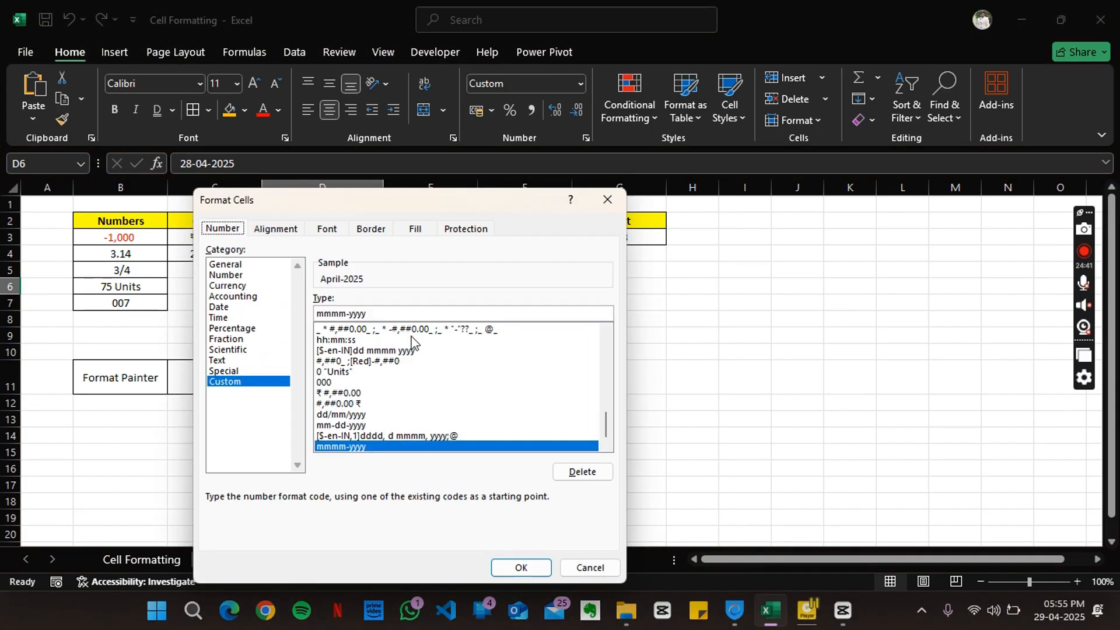
click(351, 313)
key(BackSpace)
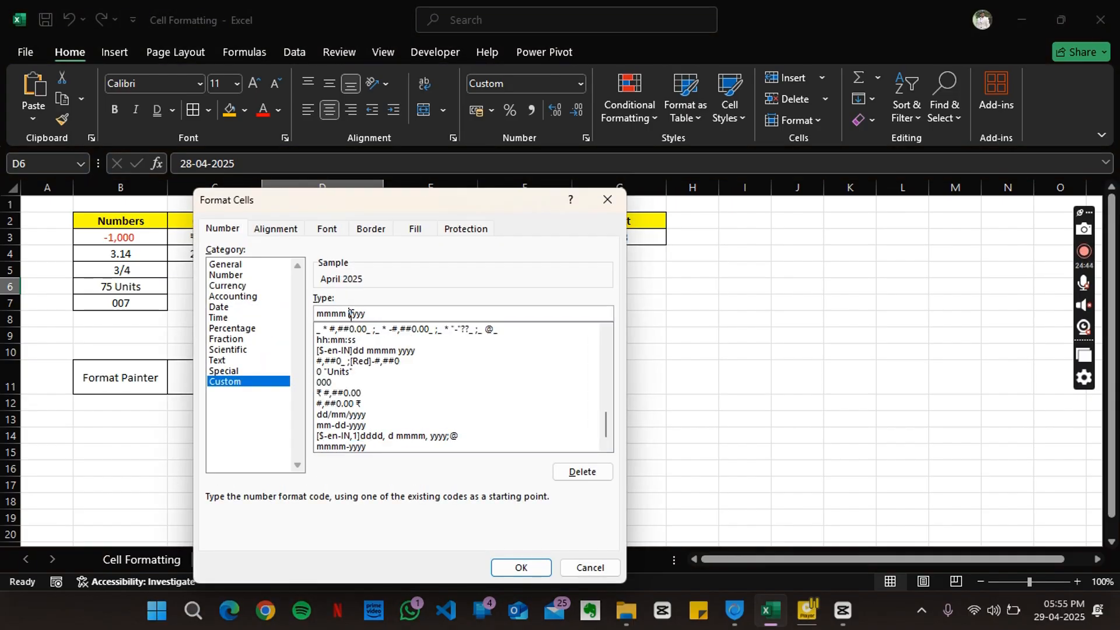
click(515, 569)
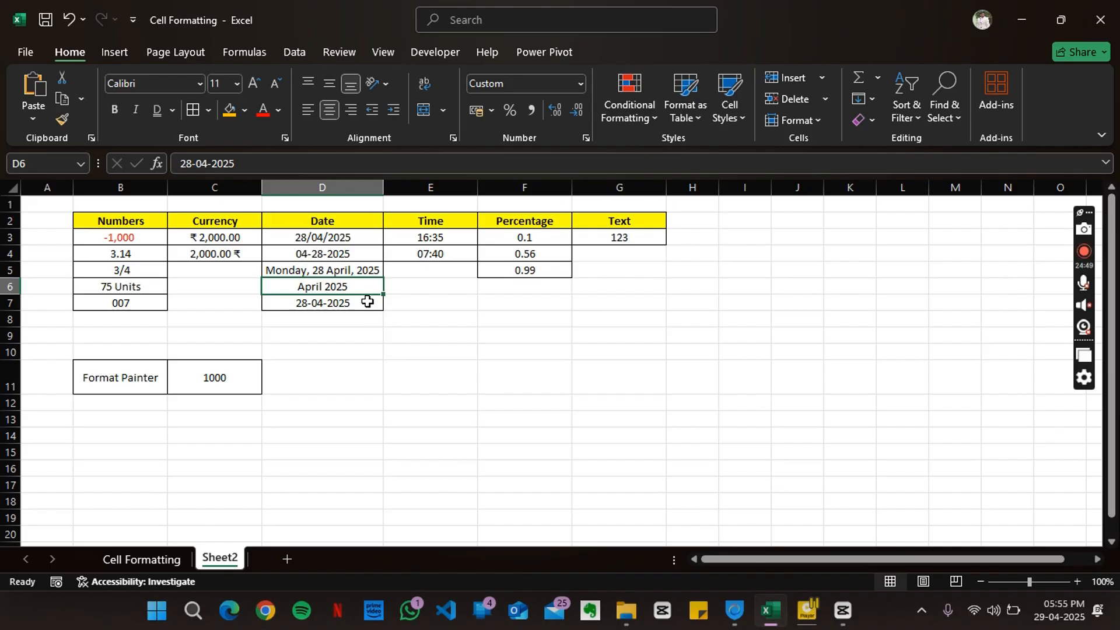
Apply the custom date format ddd to cell D7 to show only the abbreviated weekday name.
click(367, 302)
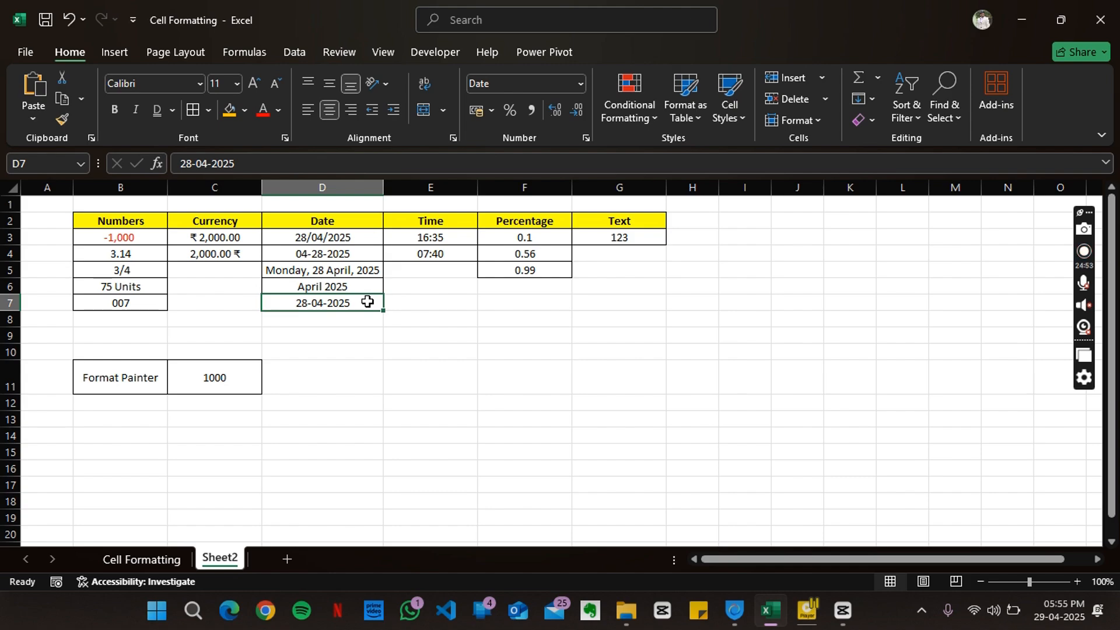
right_click(367, 301)
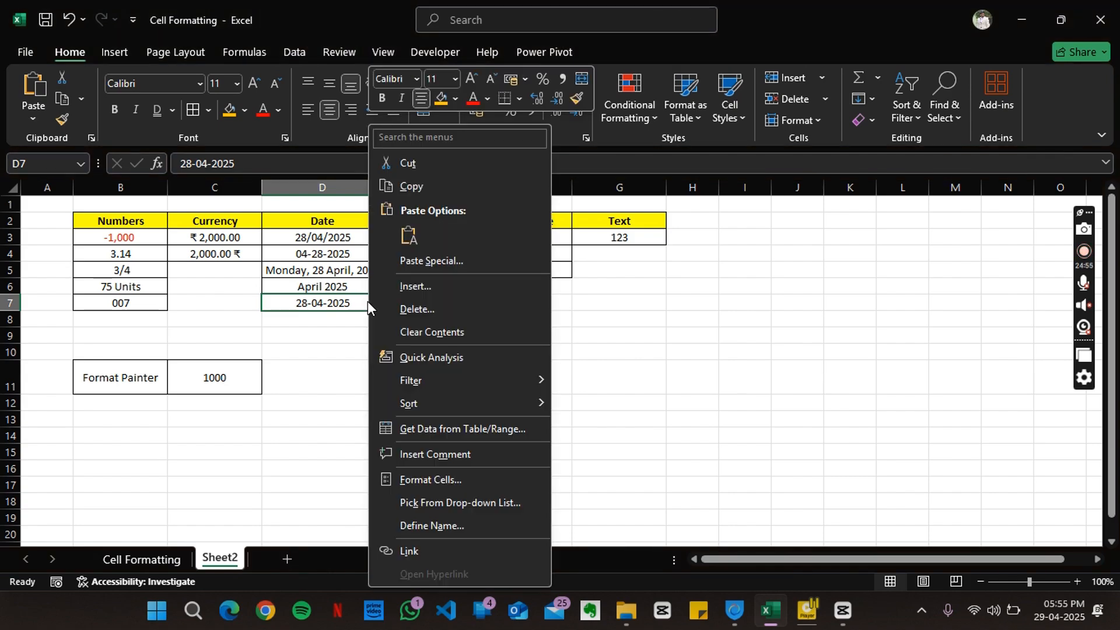
click(430, 478)
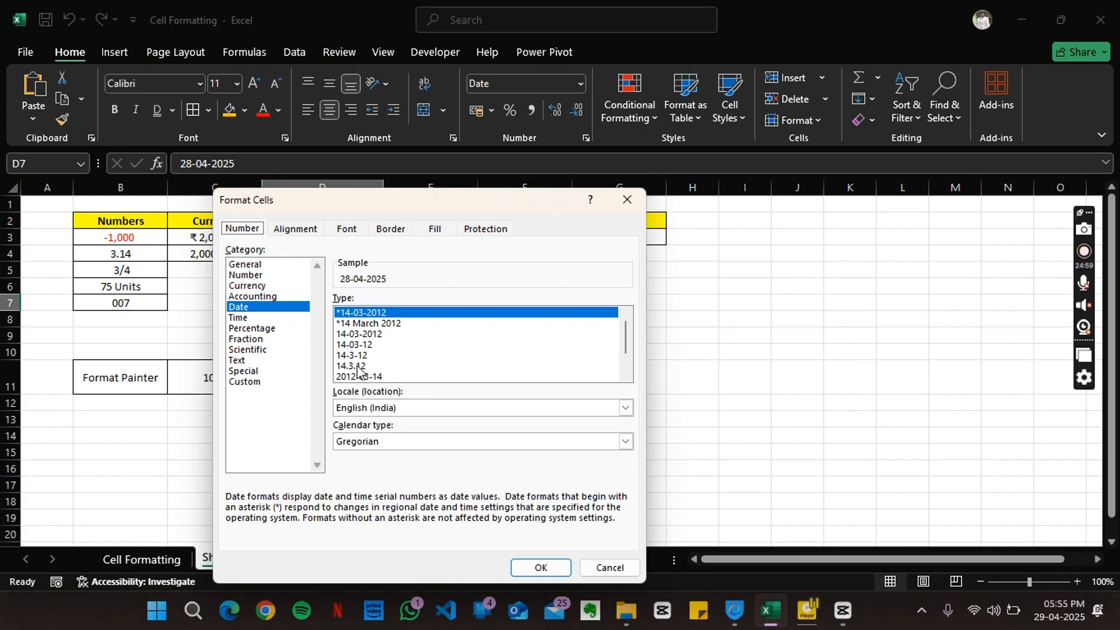
scroll(362, 373, down, 1)
click(245, 381)
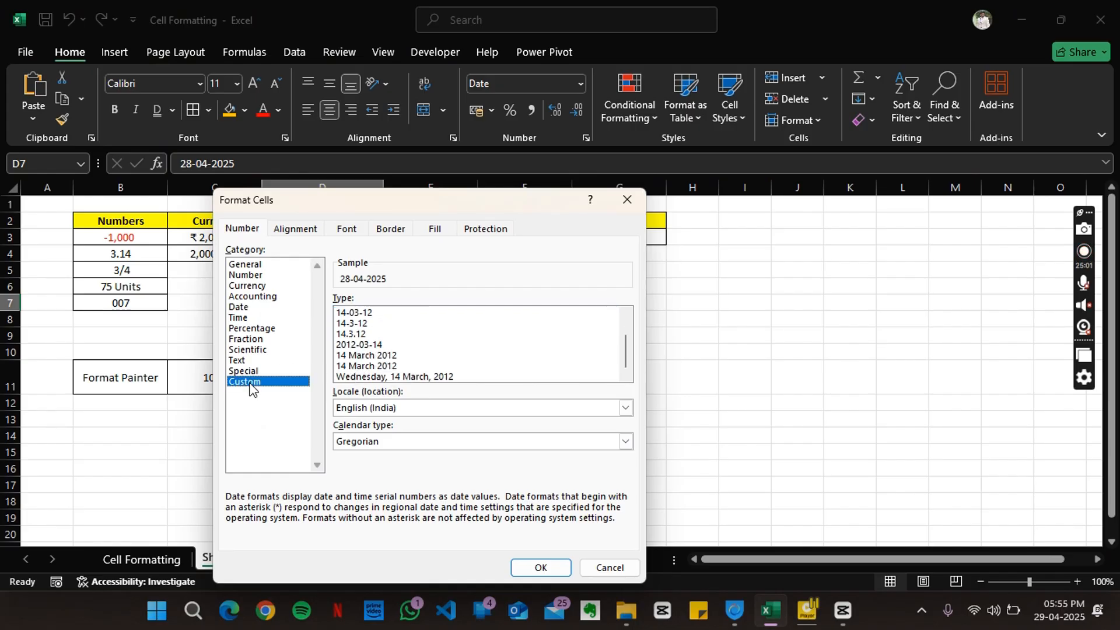
click(391, 315)
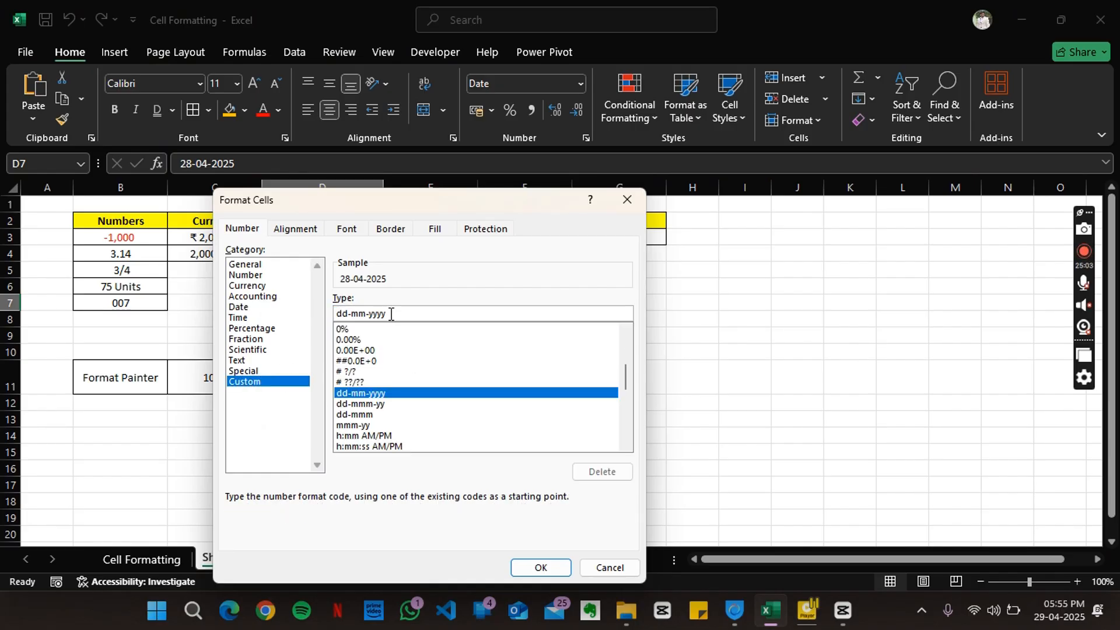
key(BackSpace)
key(BackSpace)
key(BackSpace)
key(BackSpace)
key(BackSpace)
key(BackSpace)
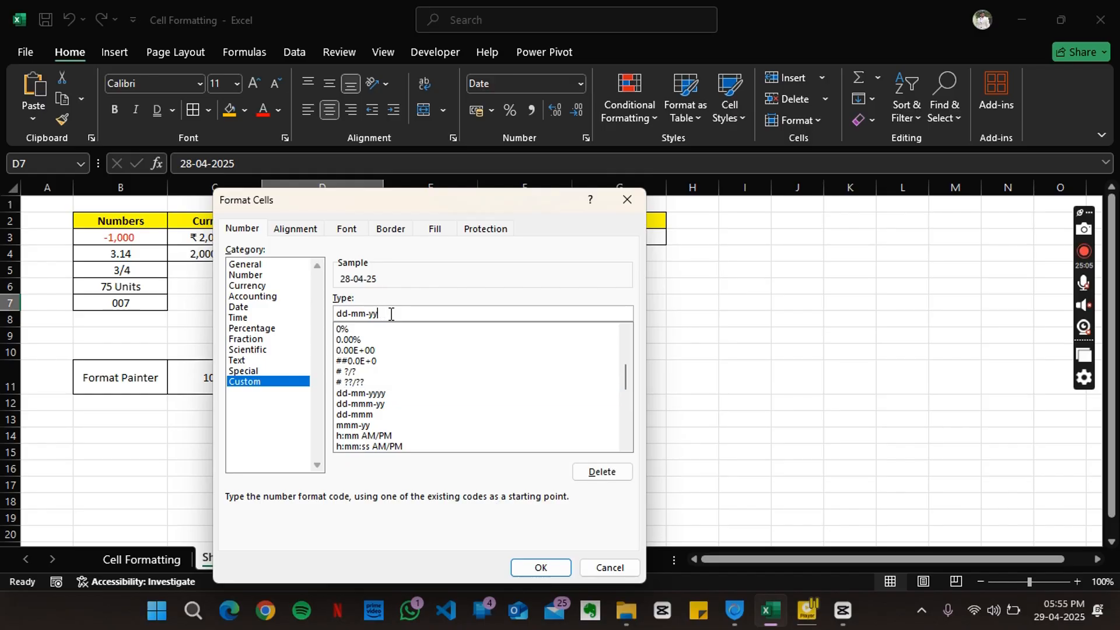
key(BackSpace)
key(BackSpace)
text(ddd)
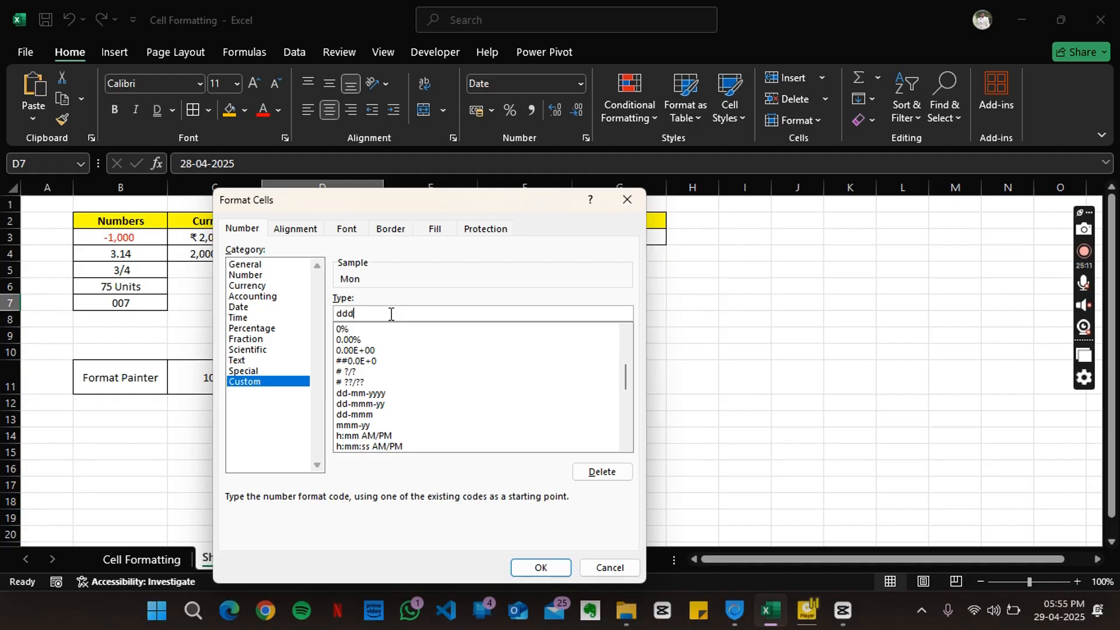
click(537, 568)
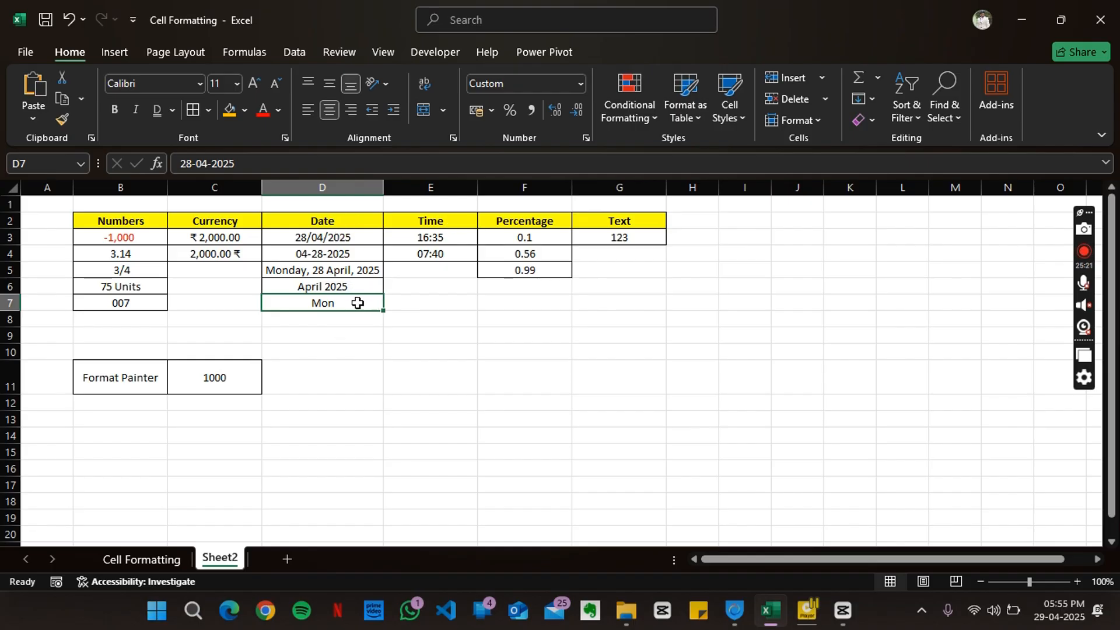
Format cell E3 in the Time column with the 12-hour time type 01:30 PM.
click(455, 243)
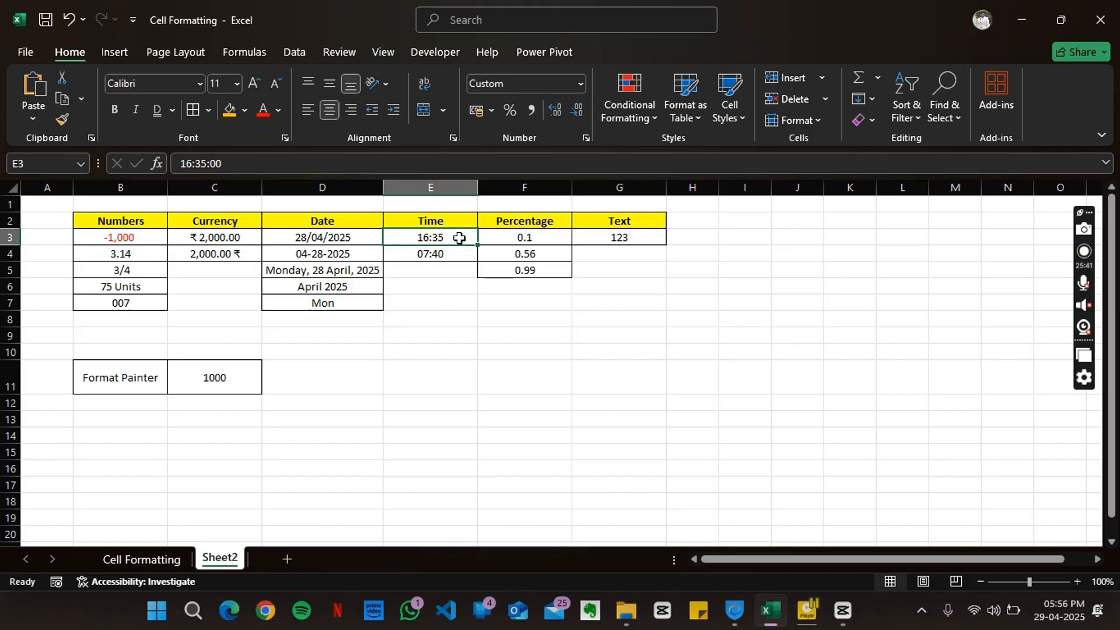
right_click(460, 238)
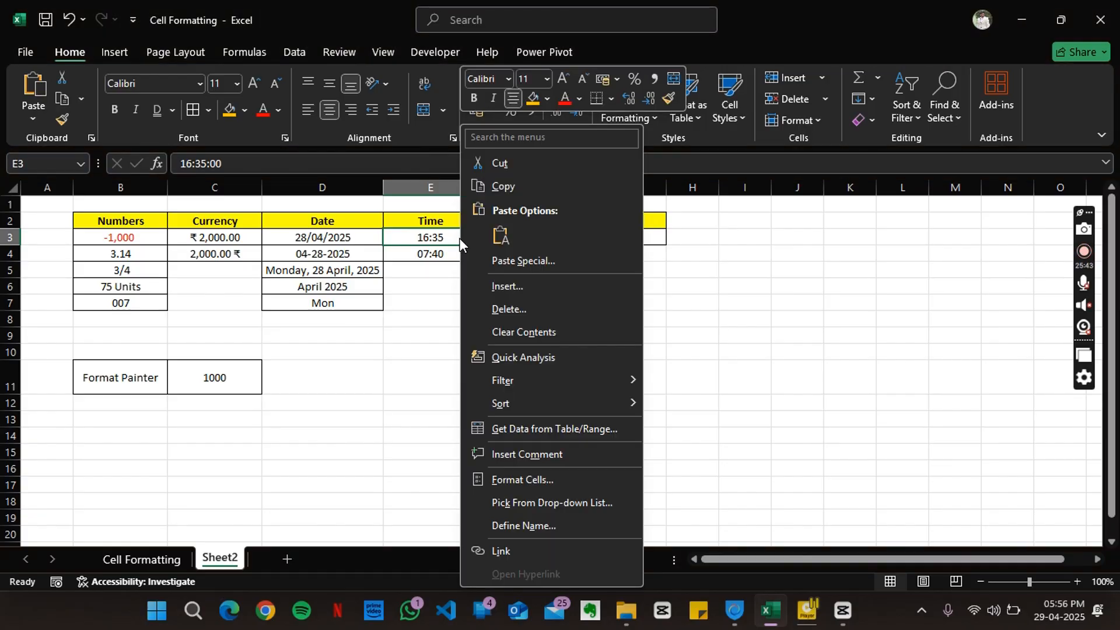
click(511, 488)
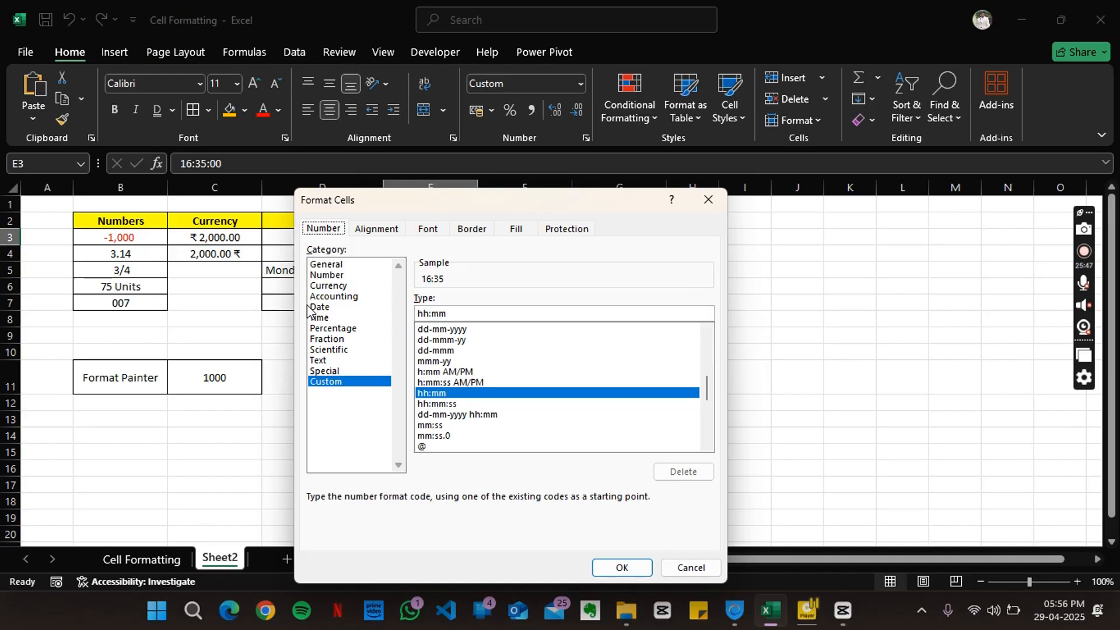
click(319, 319)
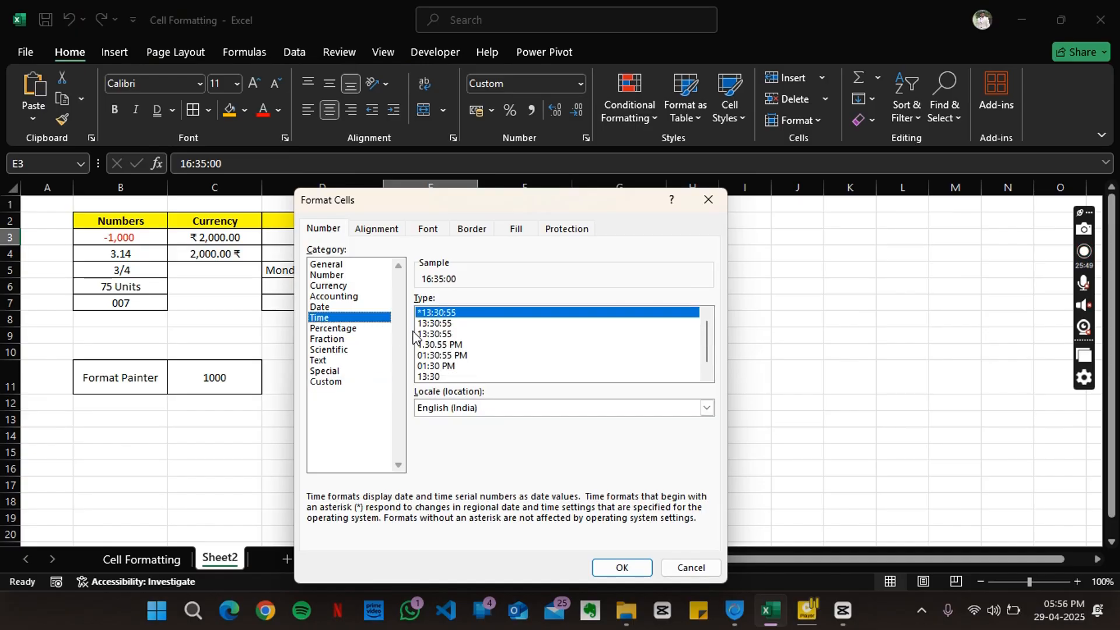
click(442, 367)
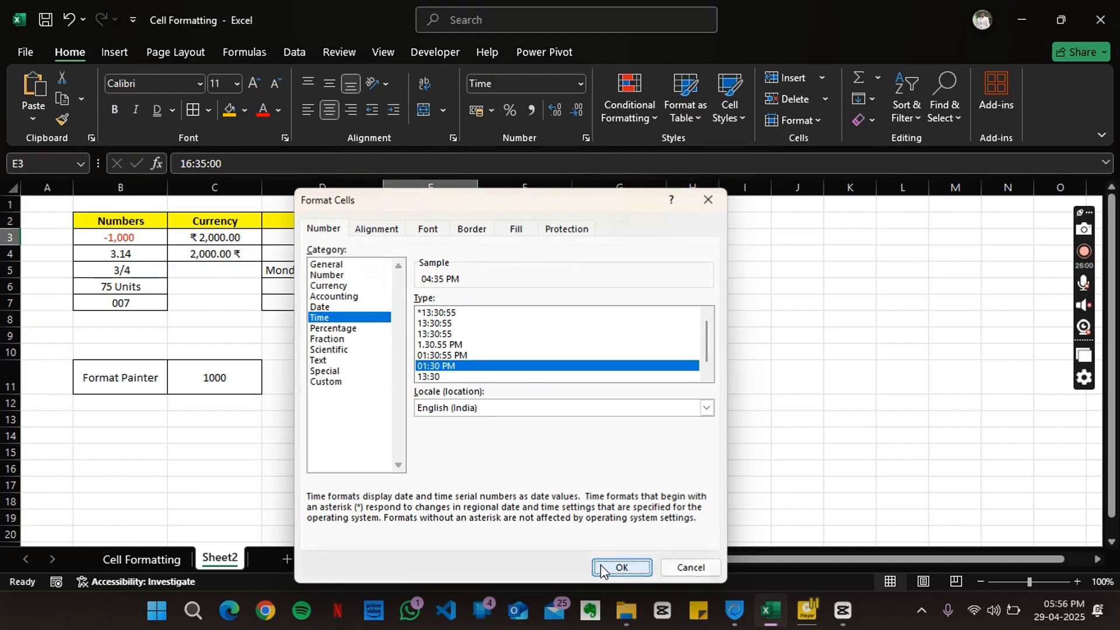
click(621, 567)
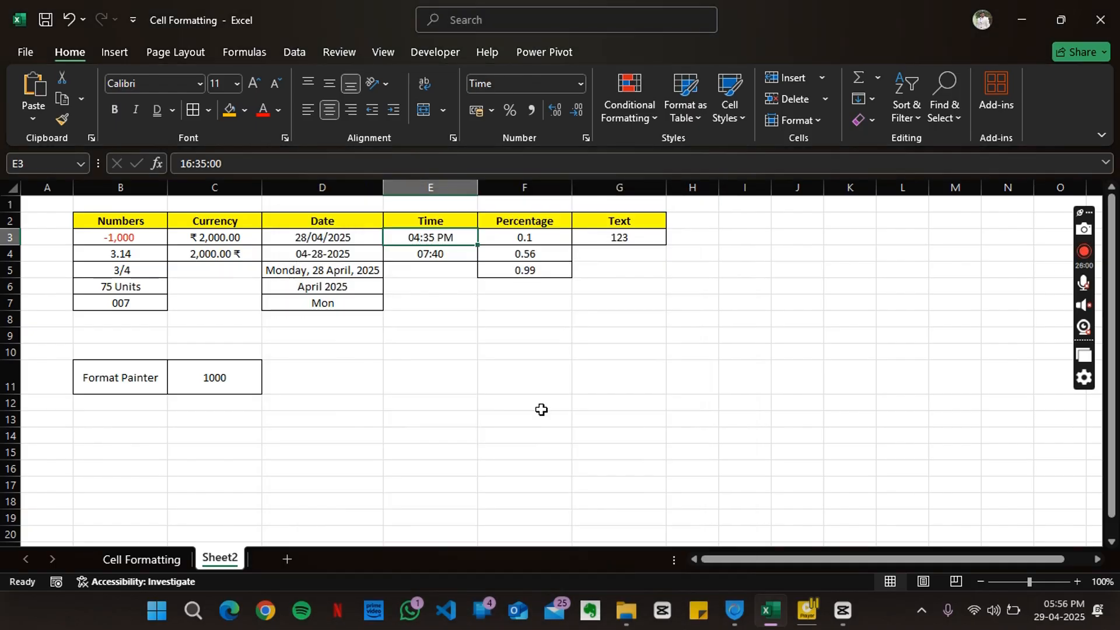
Format cell E4 in the Time column with the 12-hour time type 01:30 PM.
click(461, 253)
right_click(460, 253)
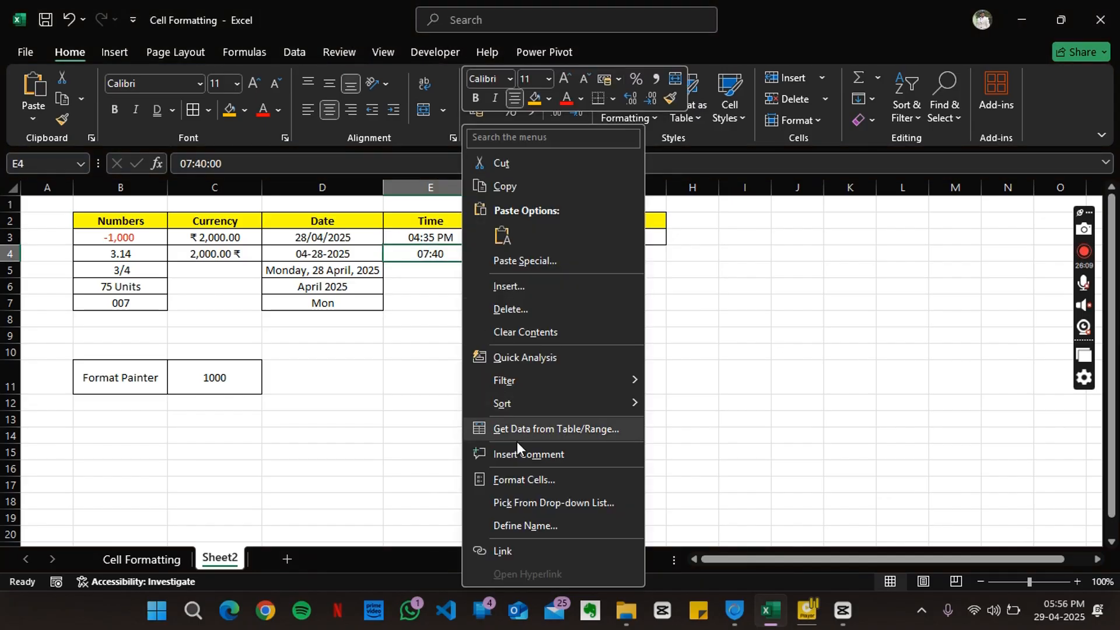
click(519, 481)
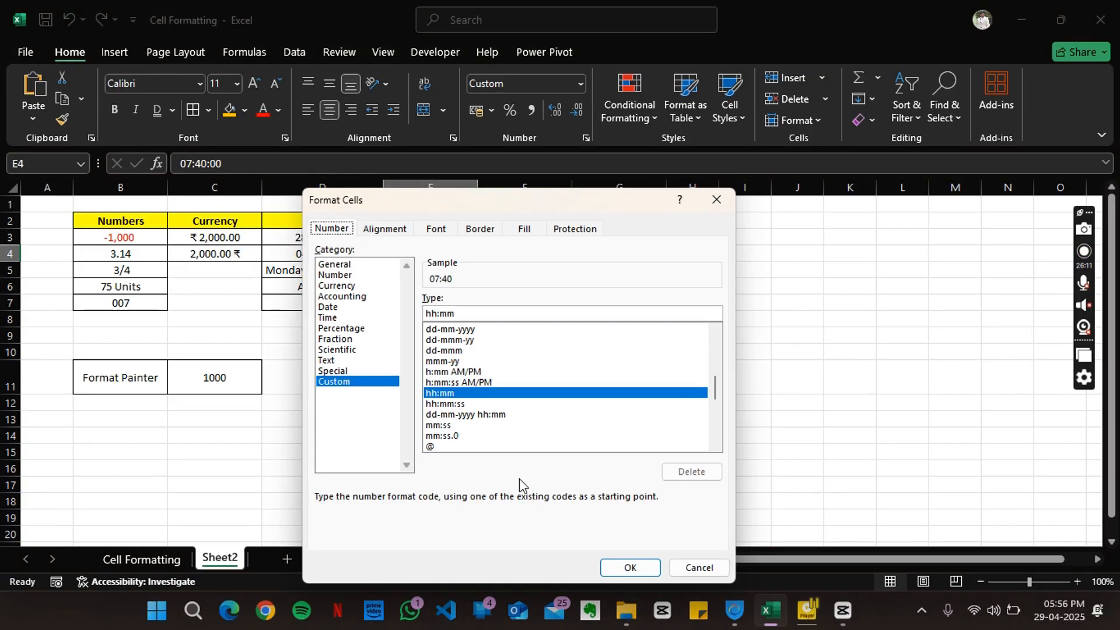
click(341, 318)
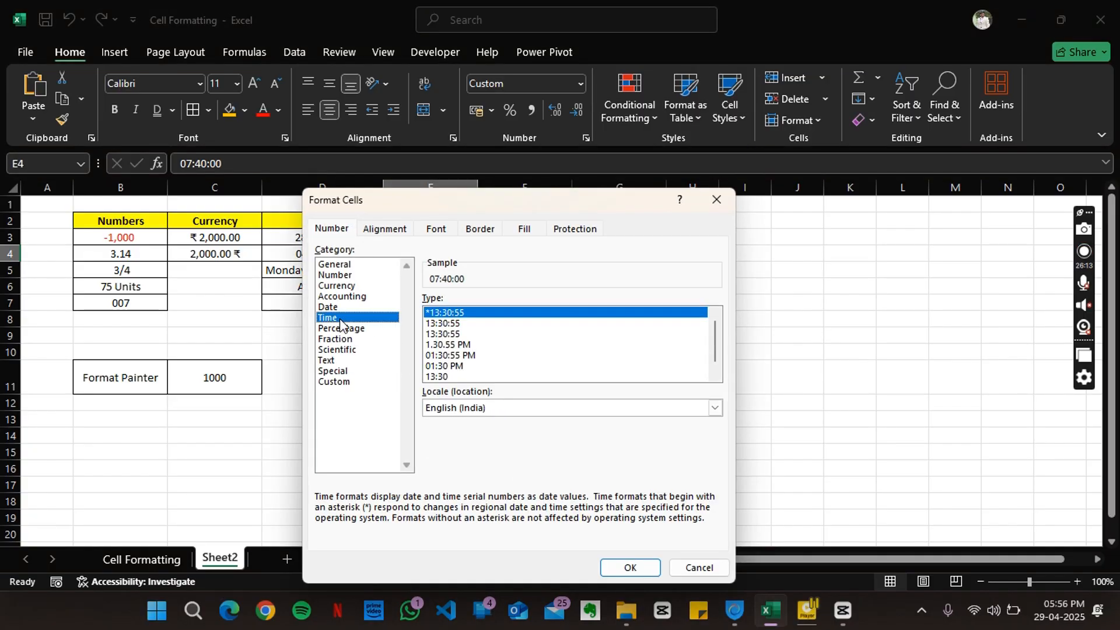
click(458, 366)
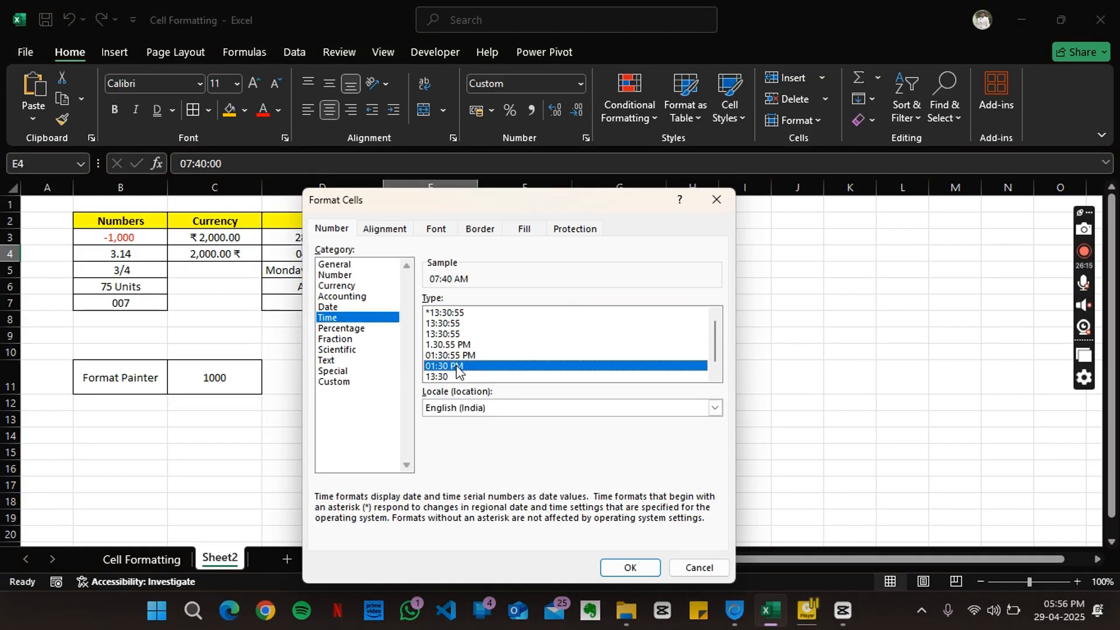
click(629, 569)
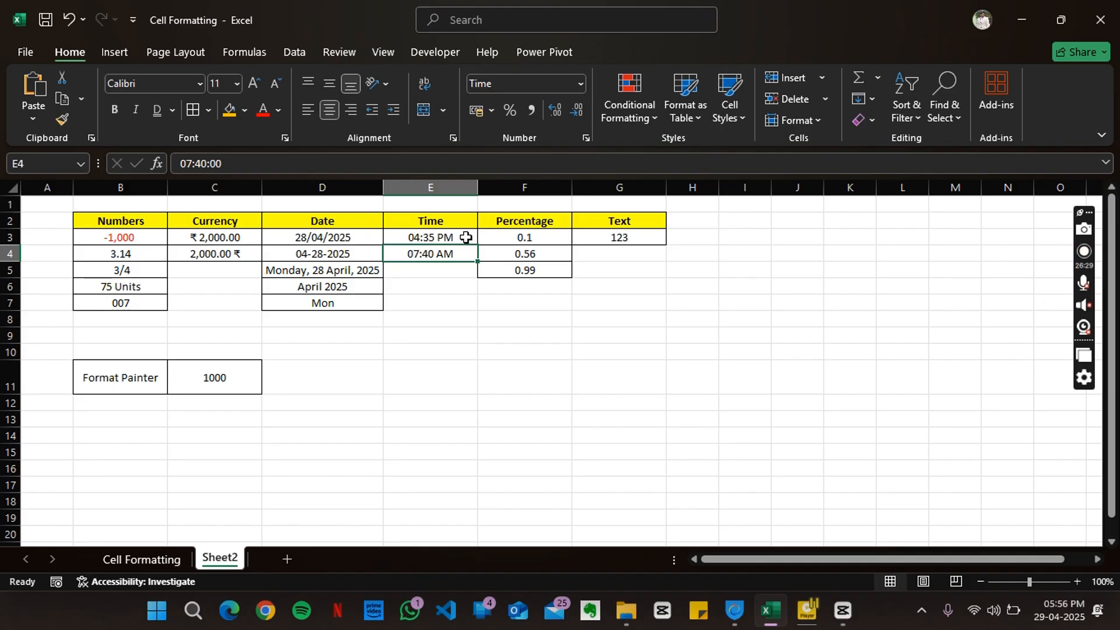
Apply the Percent style to cells F3:F5 in the Percentage column.
click(543, 235)
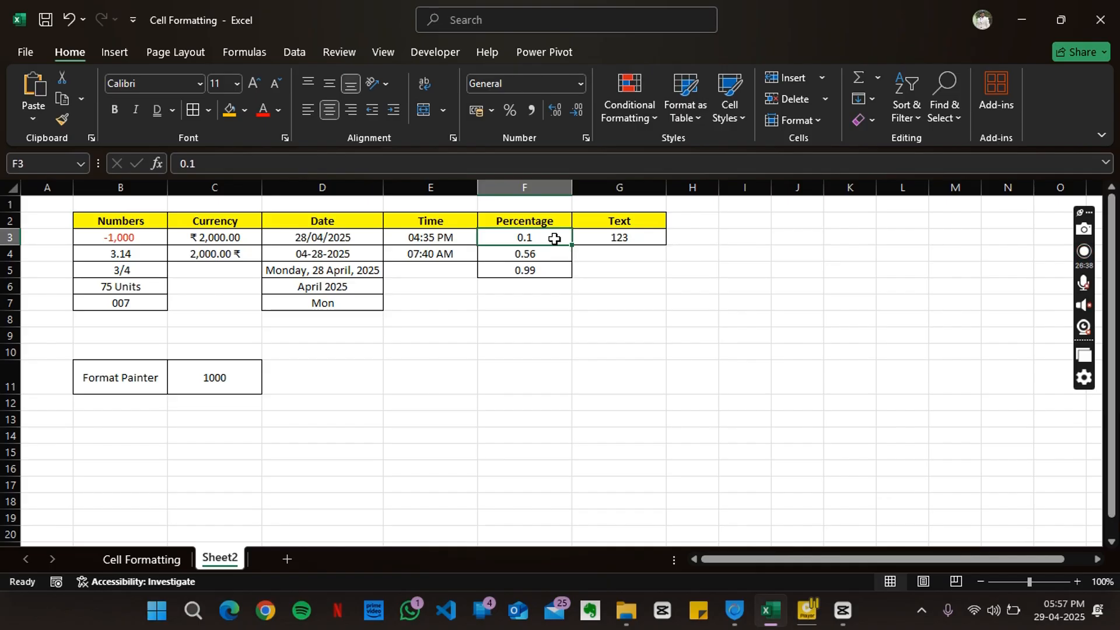
drag(554, 238, 554, 273)
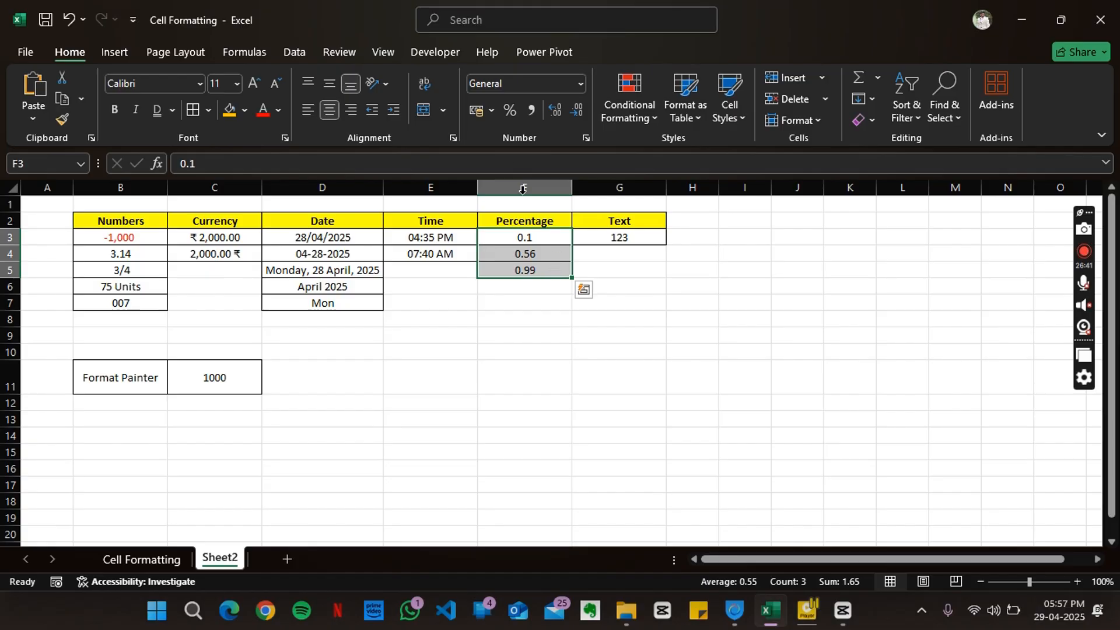
click(507, 110)
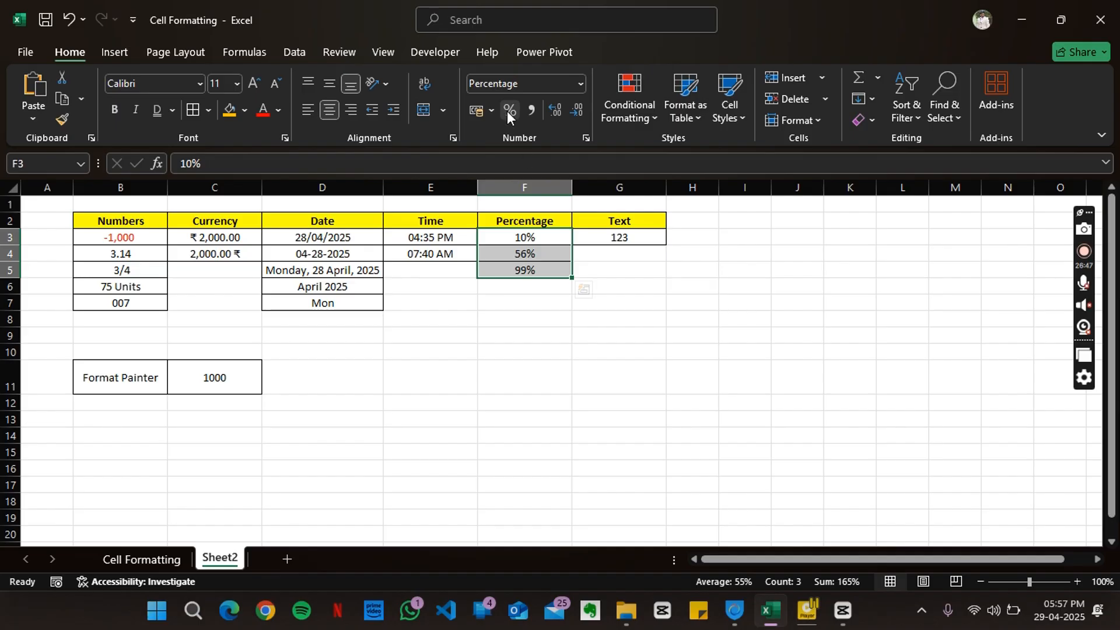
click(556, 235)
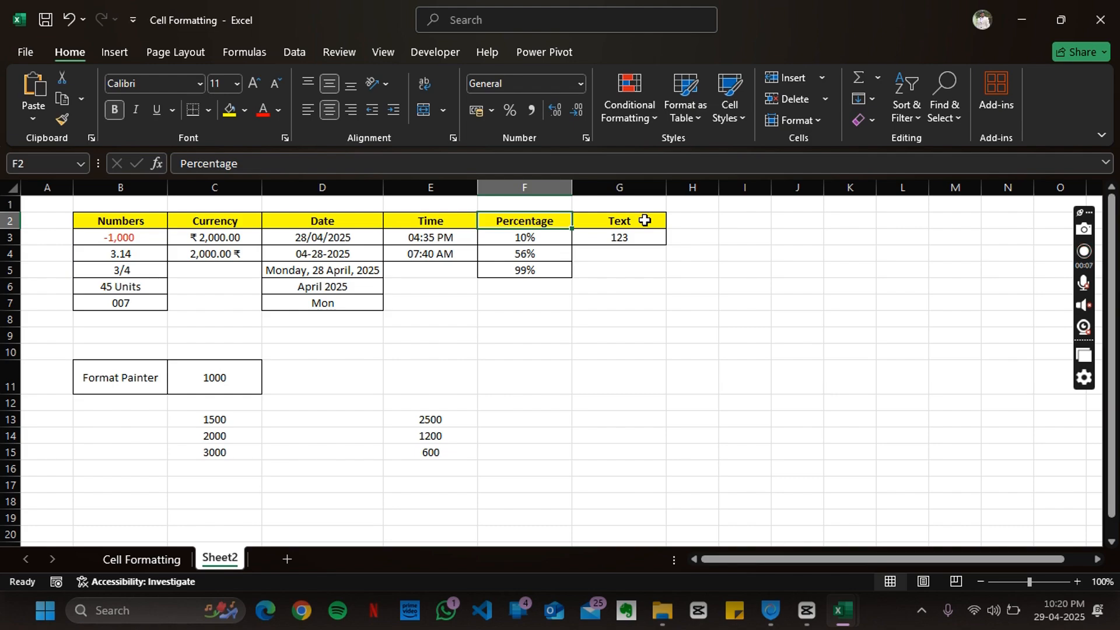
Format cell G3 under the Text heading with the Text number category.
click(643, 220)
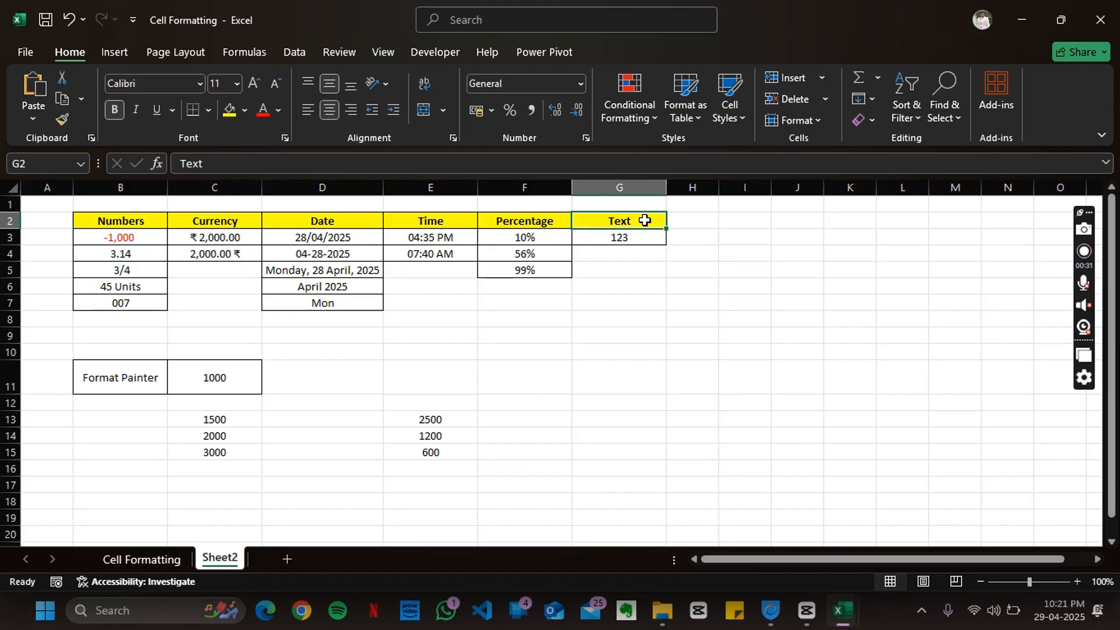
click(635, 238)
right_click(635, 239)
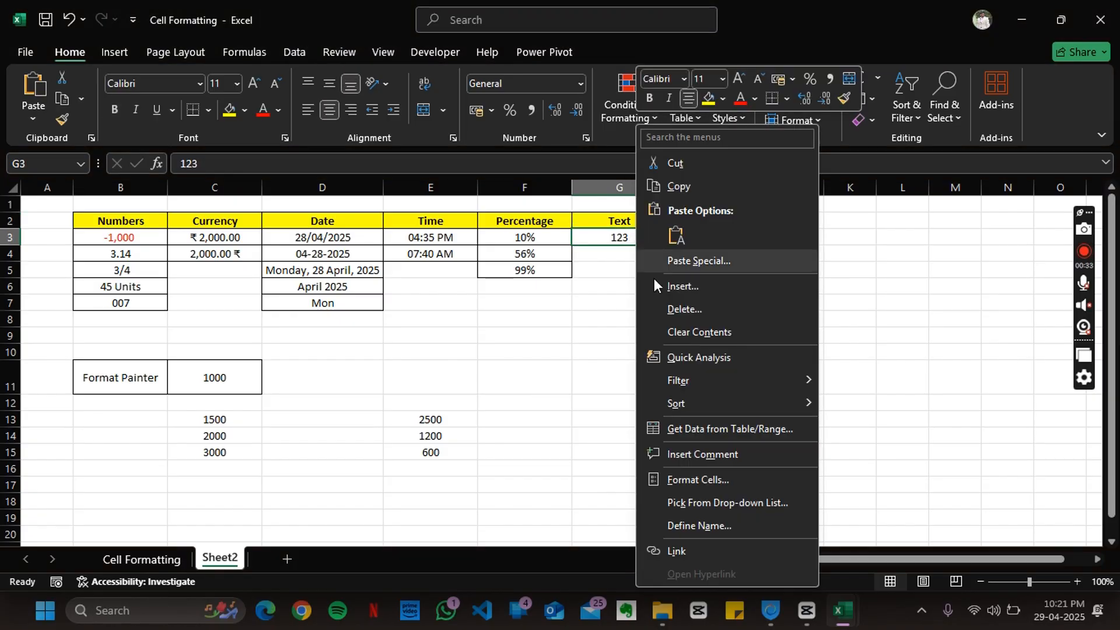
click(692, 481)
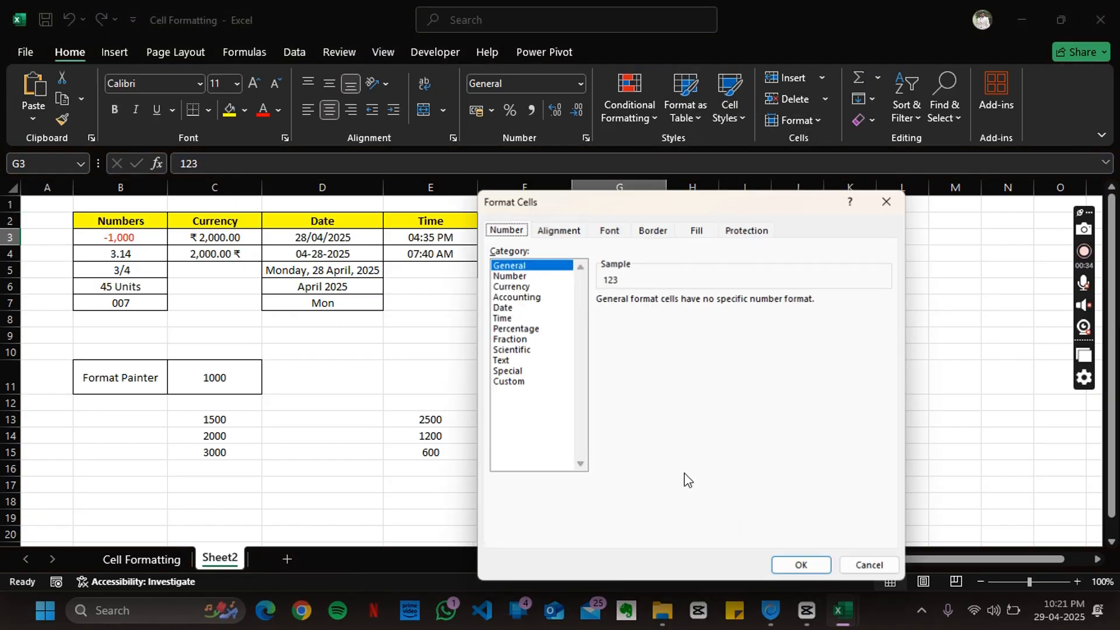
click(503, 361)
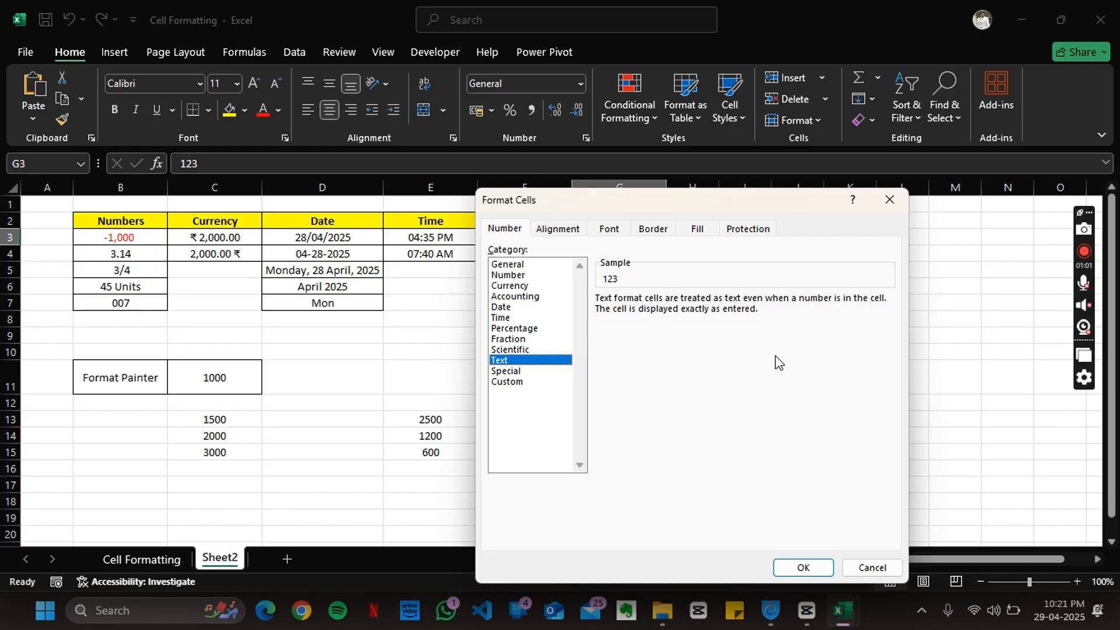
click(803, 568)
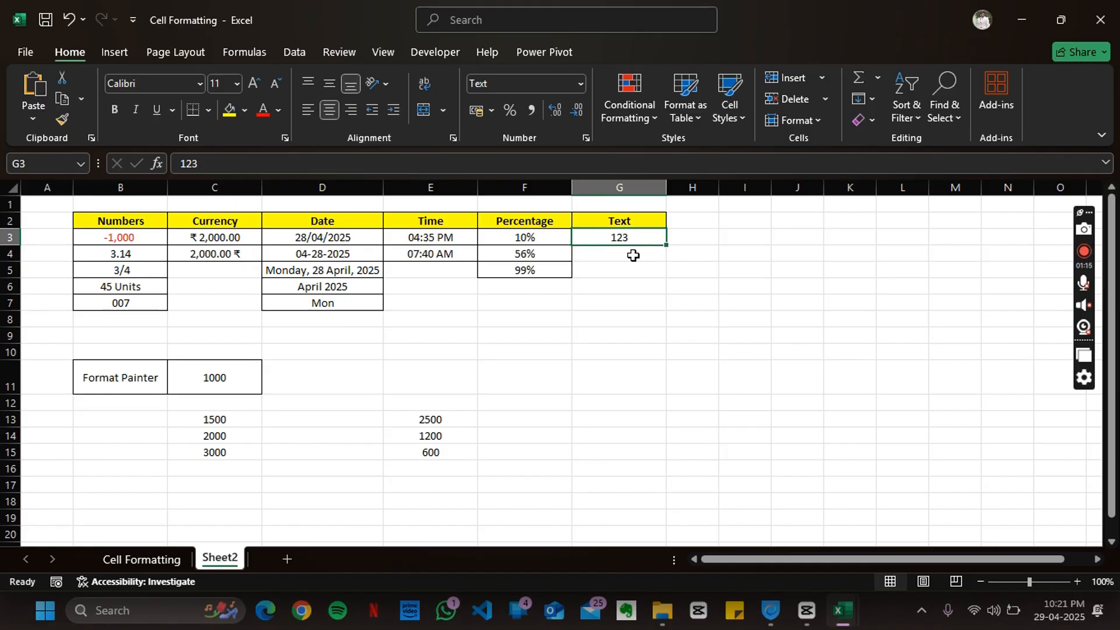
Add a leading zero to the value in cell G3, making it 0123.
double_click(609, 239)
text(0)
key(Return)
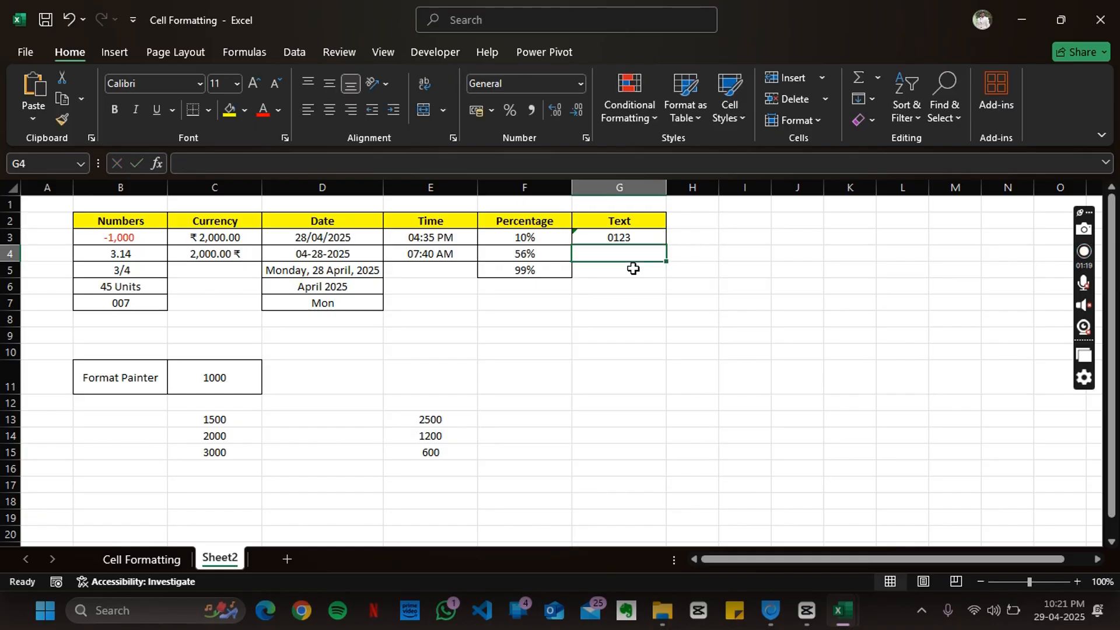
Review the error-checking options for cell G3 and convert its text value to a number.
click(580, 236)
click(552, 238)
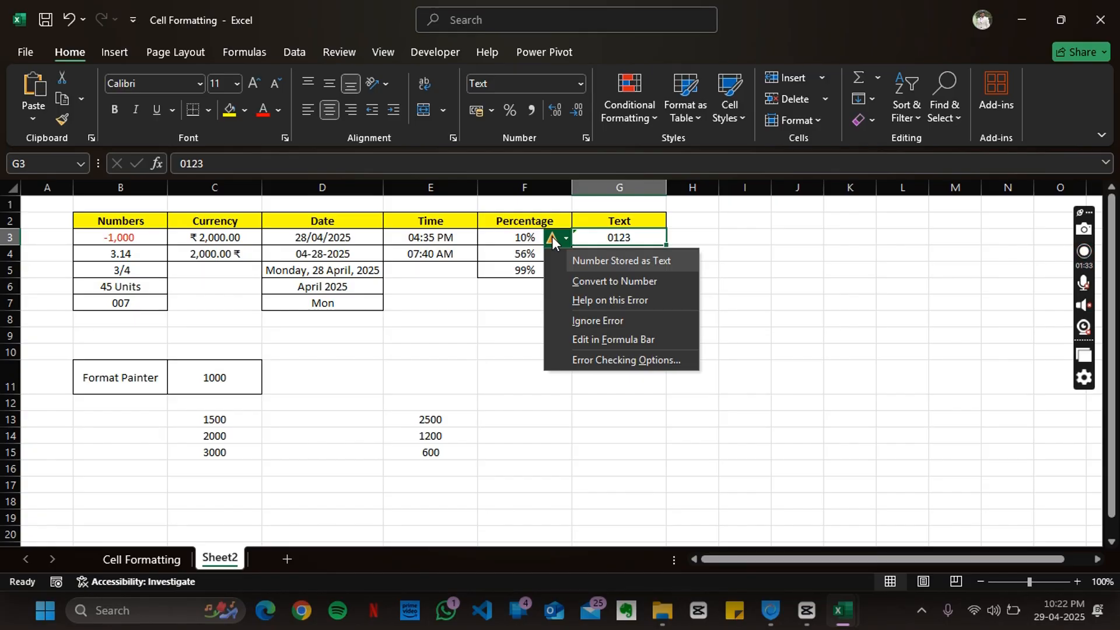
click(604, 236)
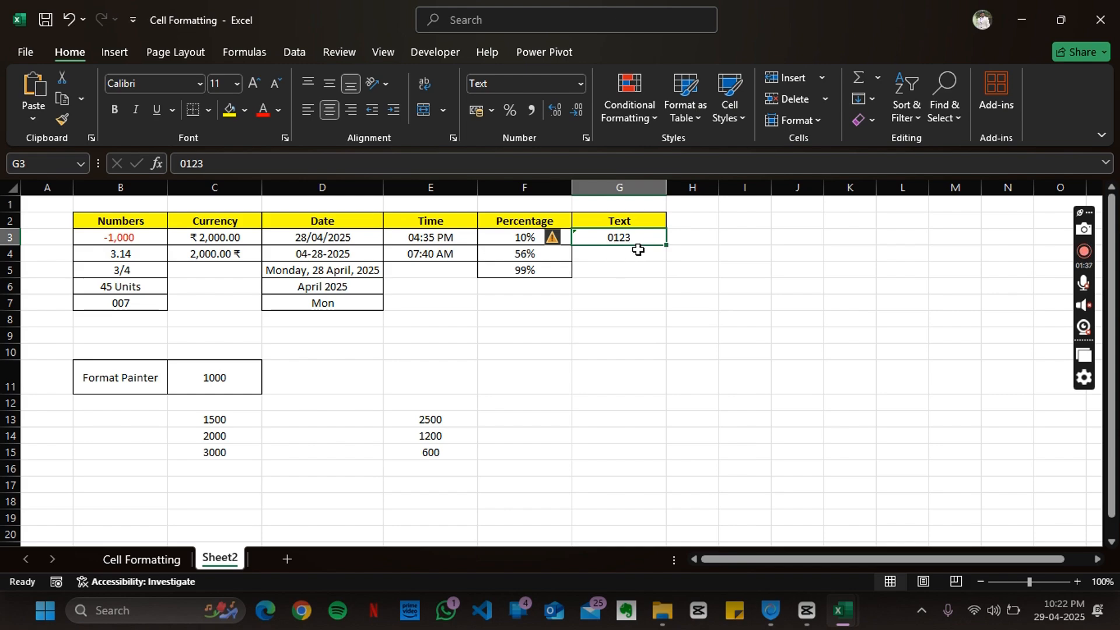
click(565, 239)
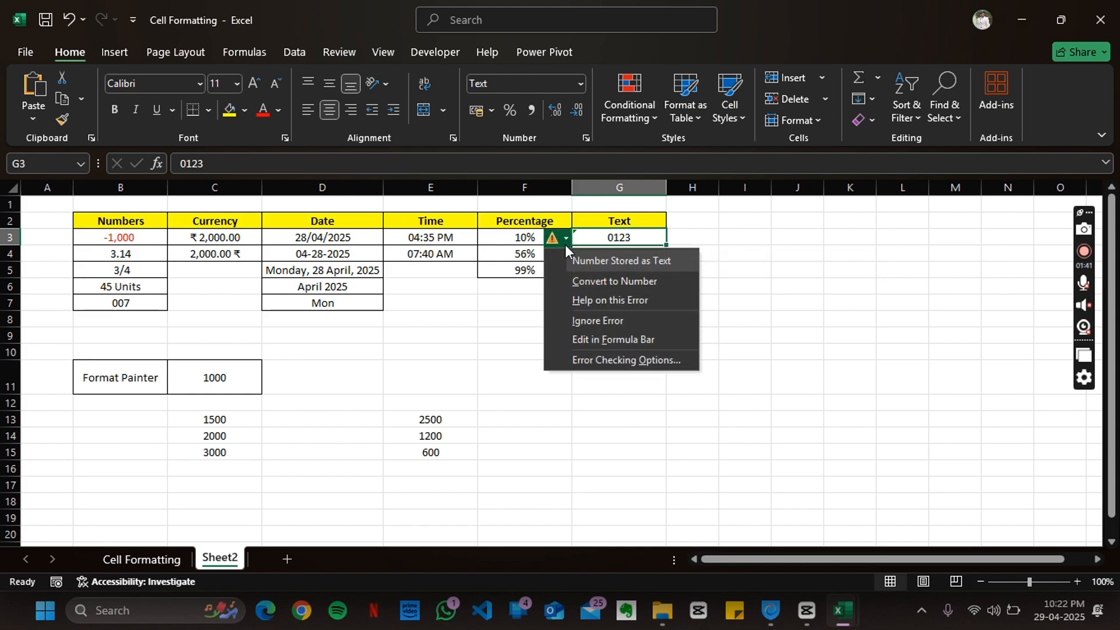
click(582, 282)
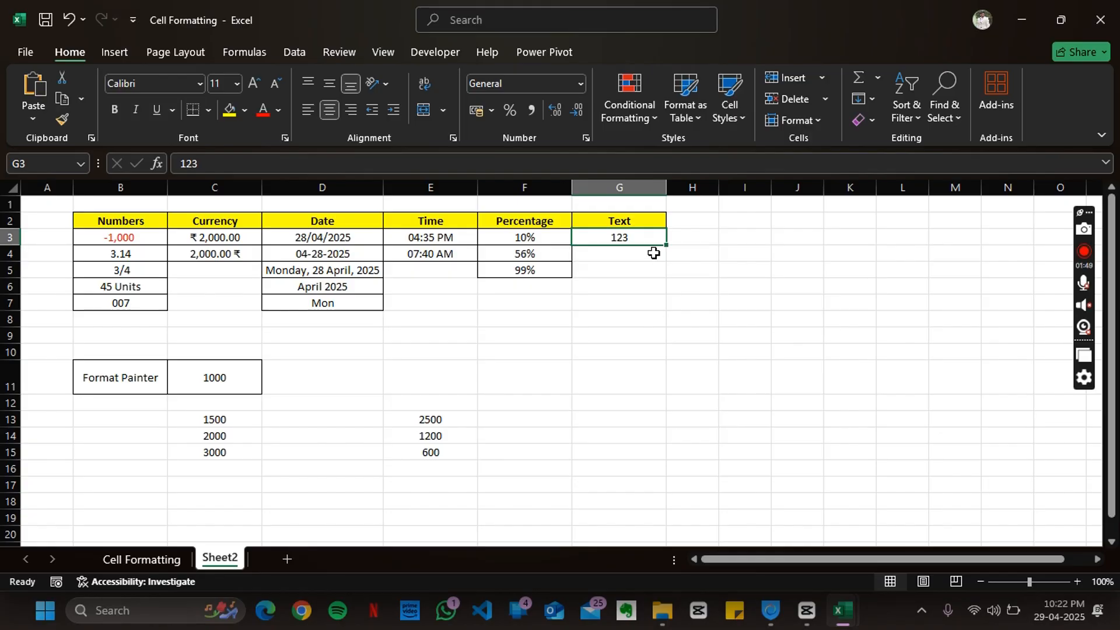
Copy the formatting of the Numbers header in B2 to cell B11 with Format Painter.
click(111, 369)
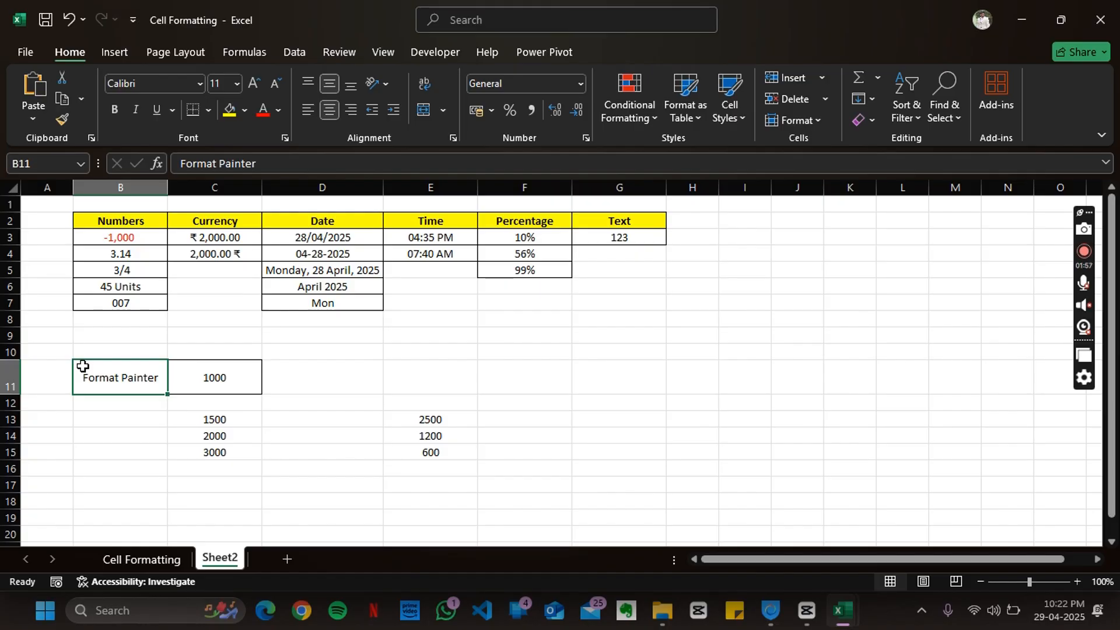
click(152, 221)
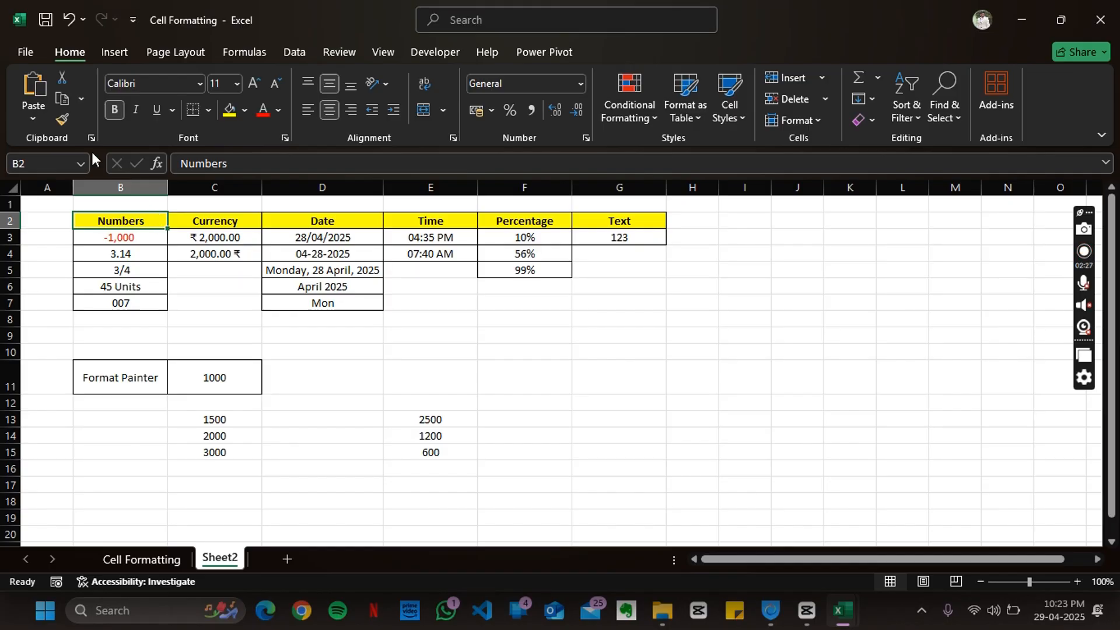
click(65, 119)
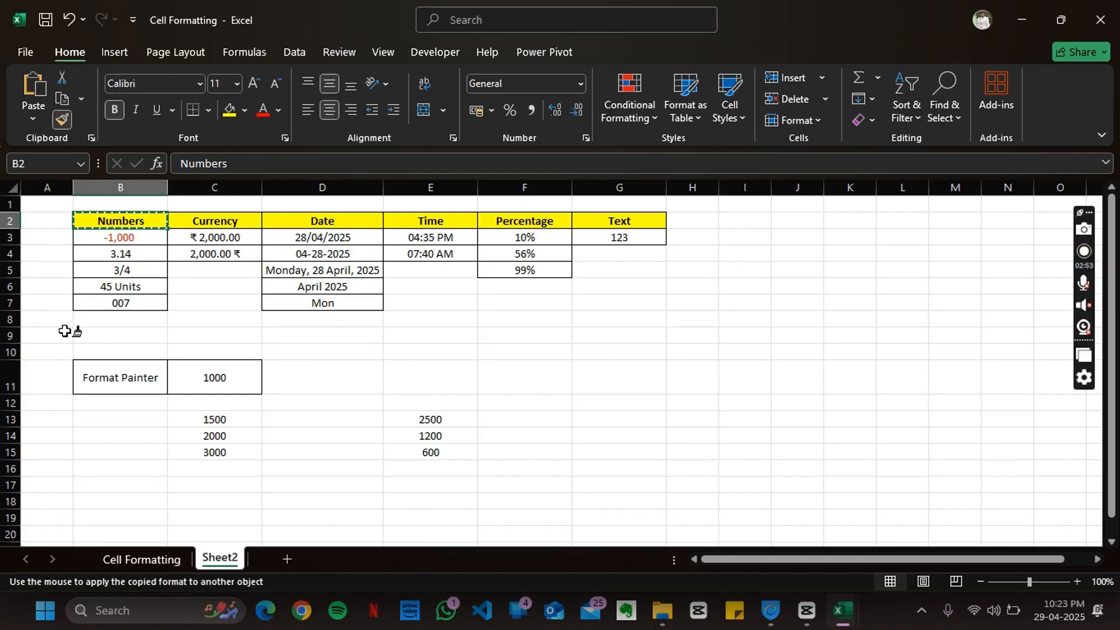
click(127, 384)
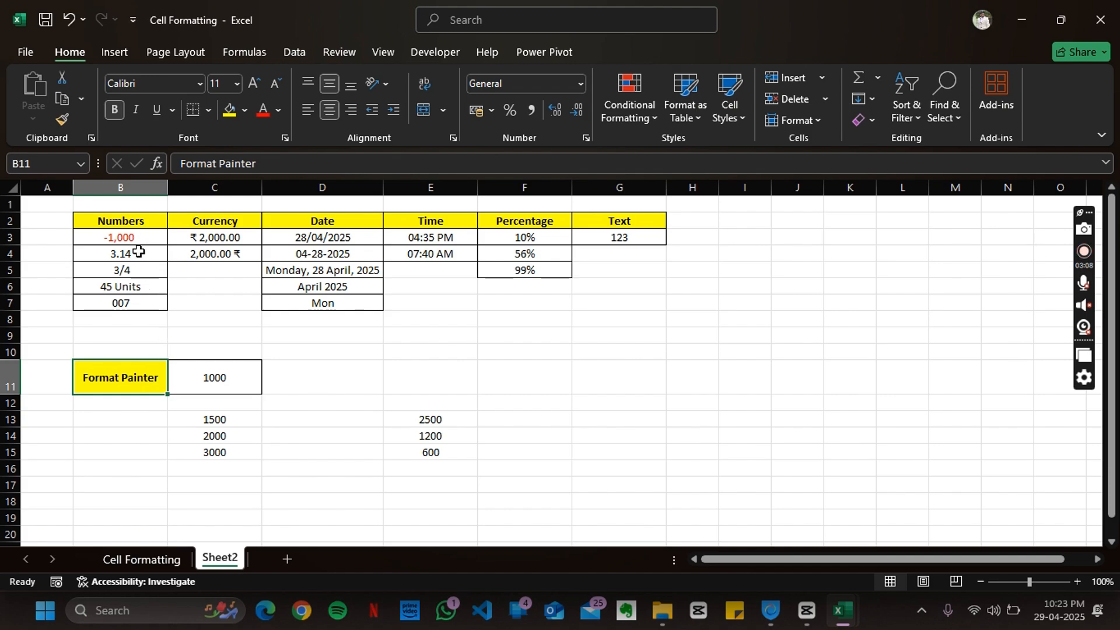
Copy the rupee currency formatting of cell C3 to cell C11 with Format Painter.
click(226, 240)
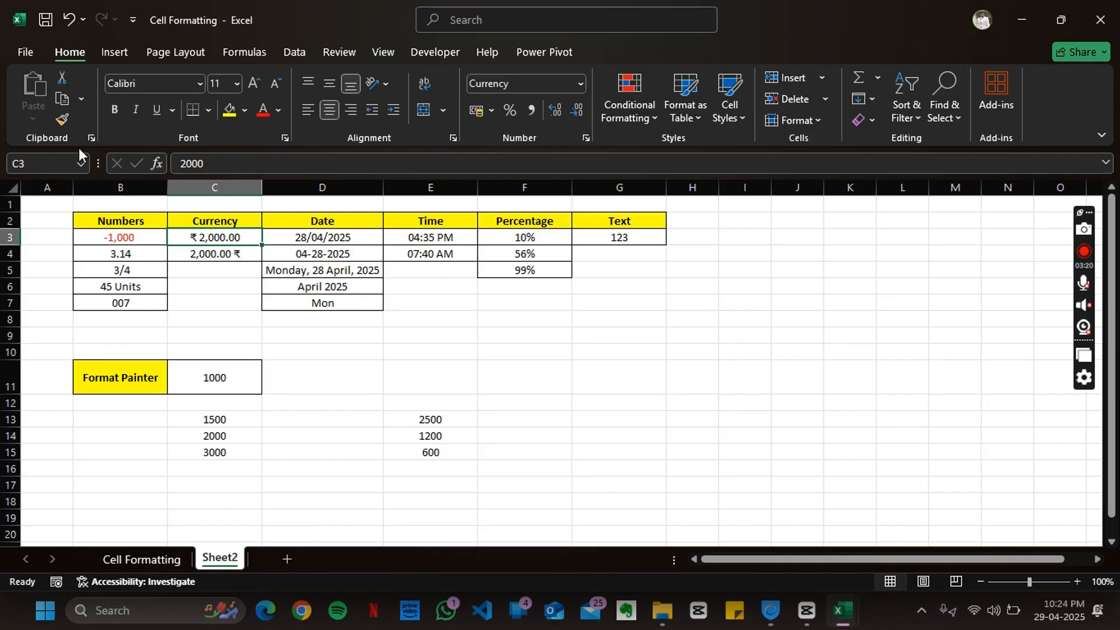
click(62, 116)
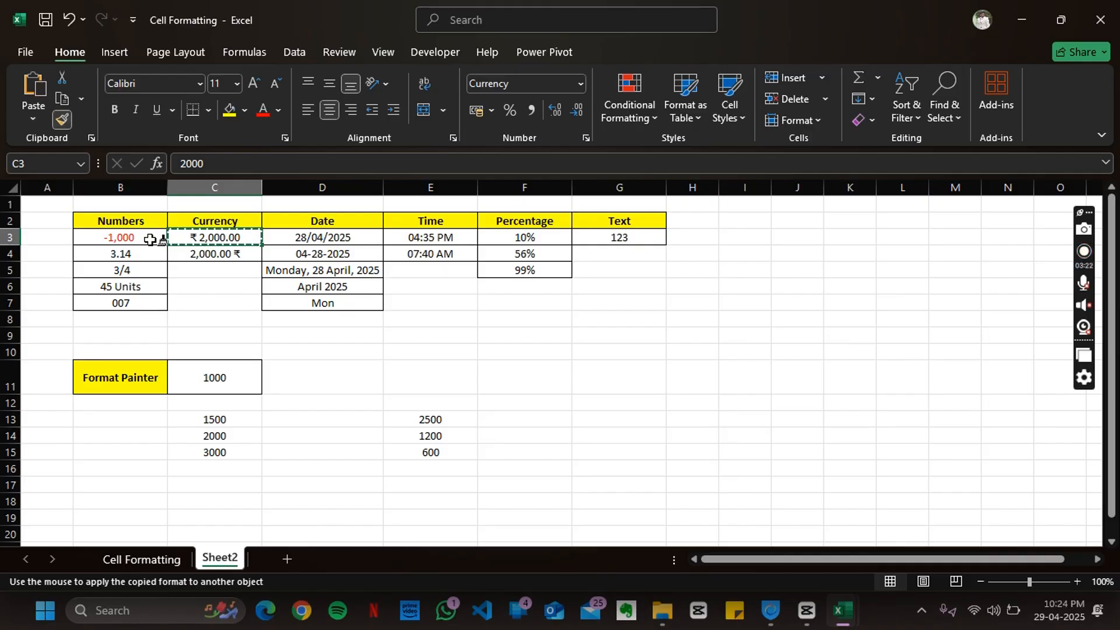
click(185, 367)
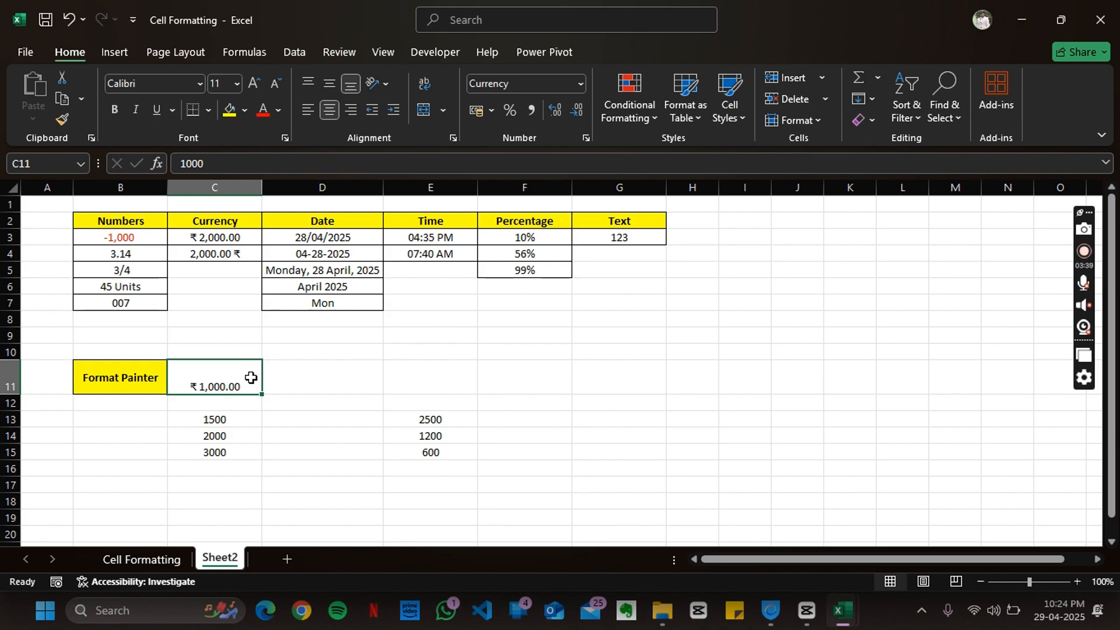
Lock Format Painter on cell C3, apply its currency formatting to C13:C15 and E13:E15, and switch the painter off.
click(240, 238)
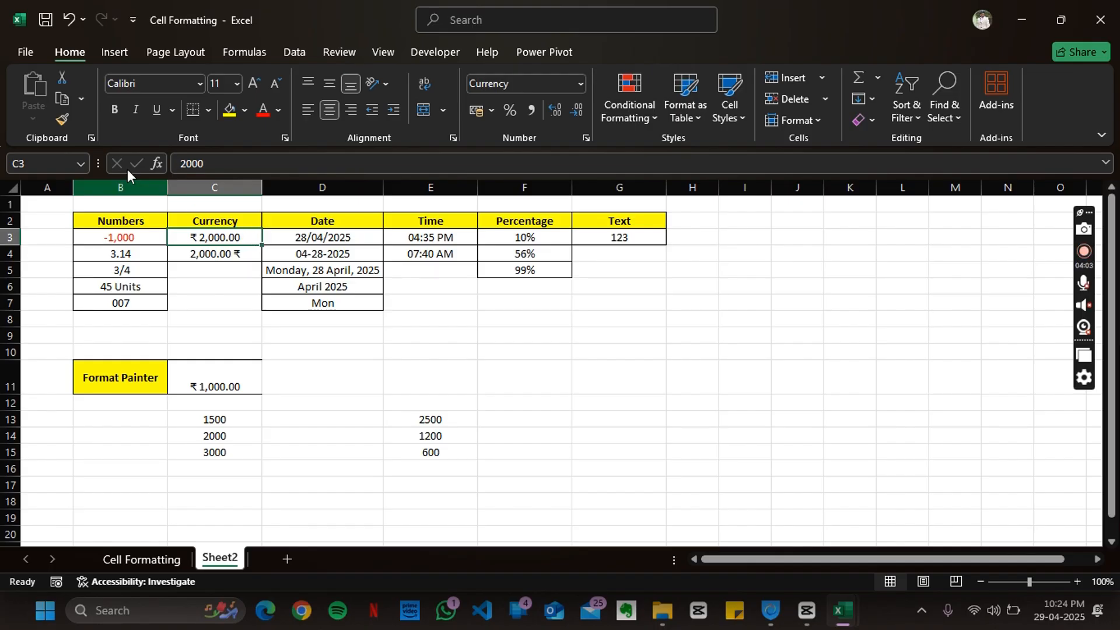
click(64, 115)
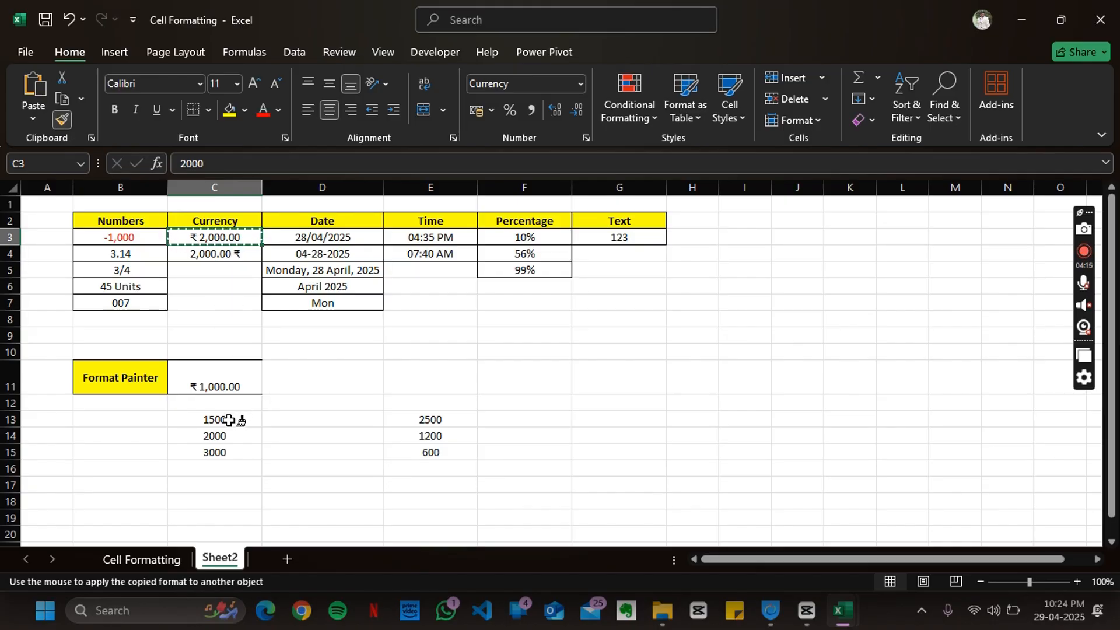
drag(228, 419, 228, 450)
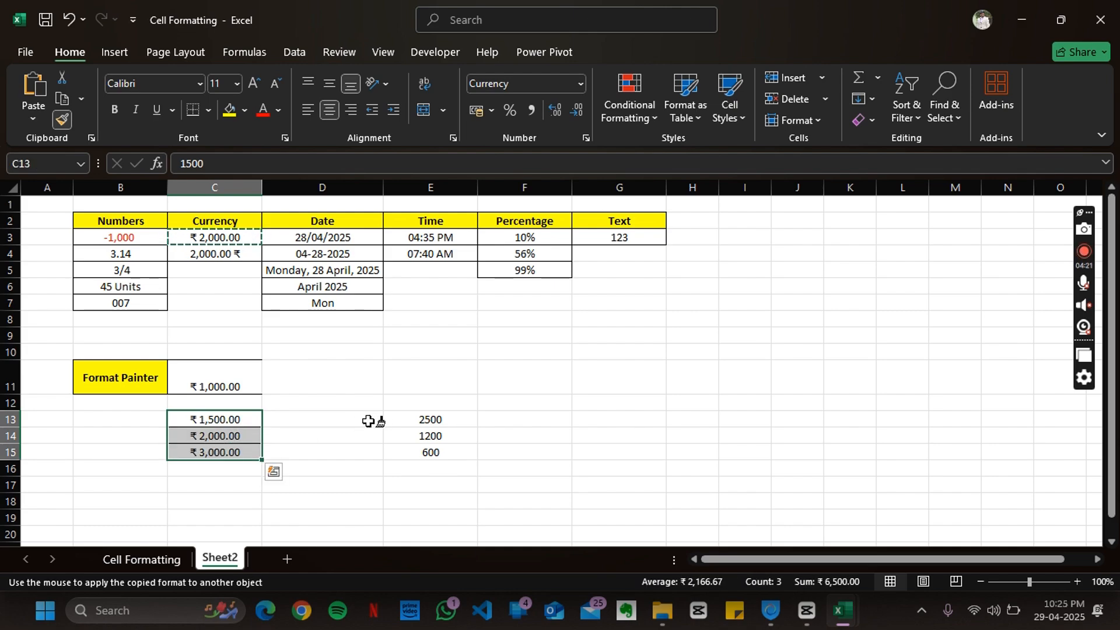
drag(437, 421, 440, 450)
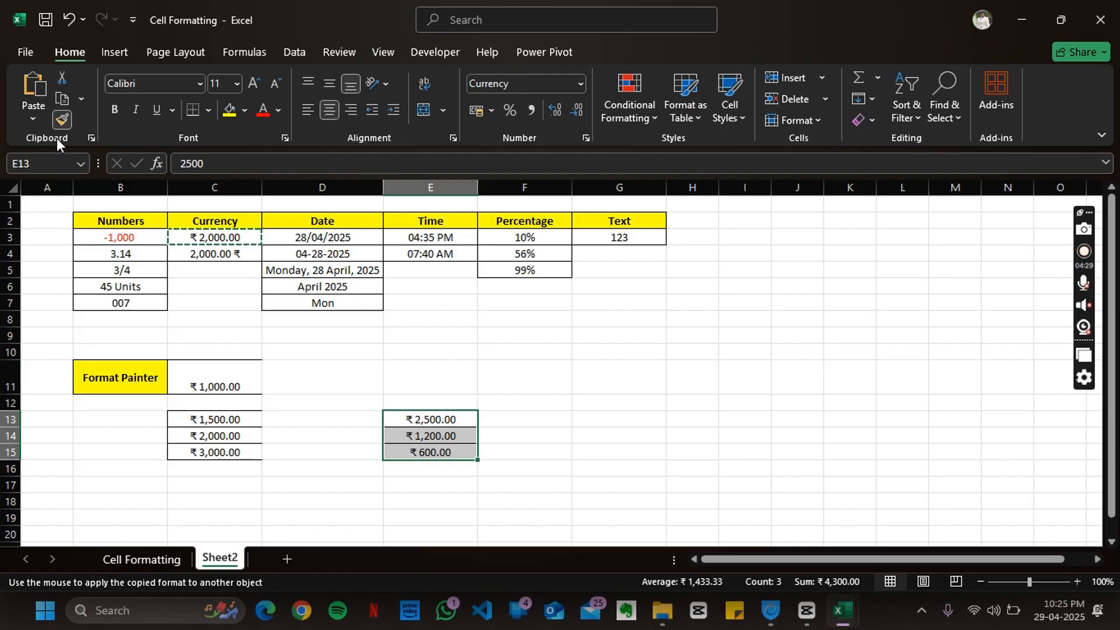
click(61, 120)
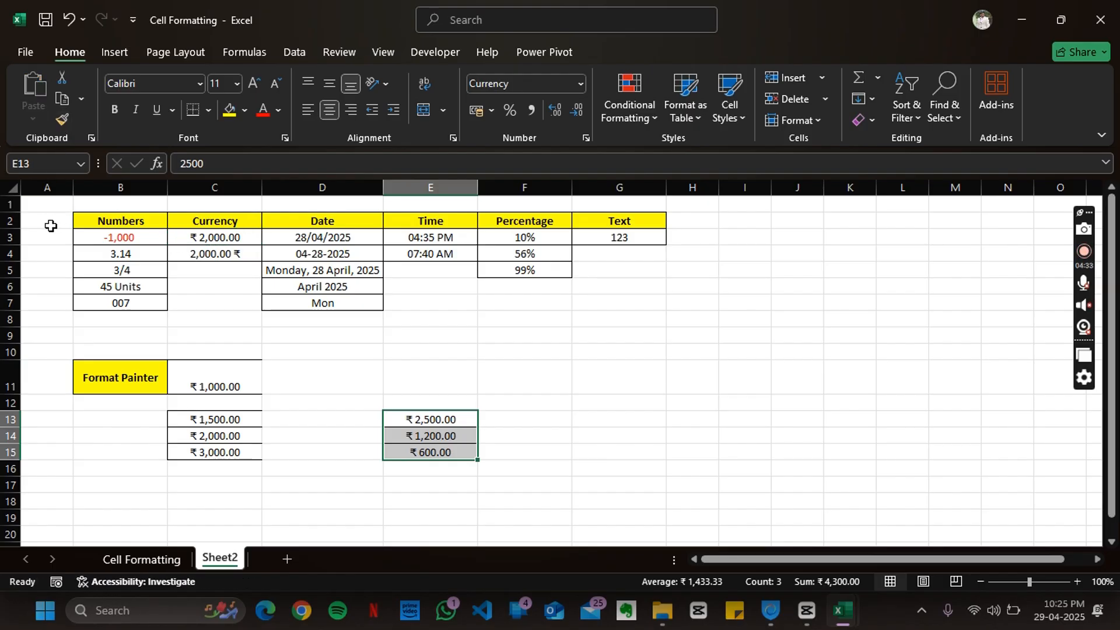
click(499, 376)
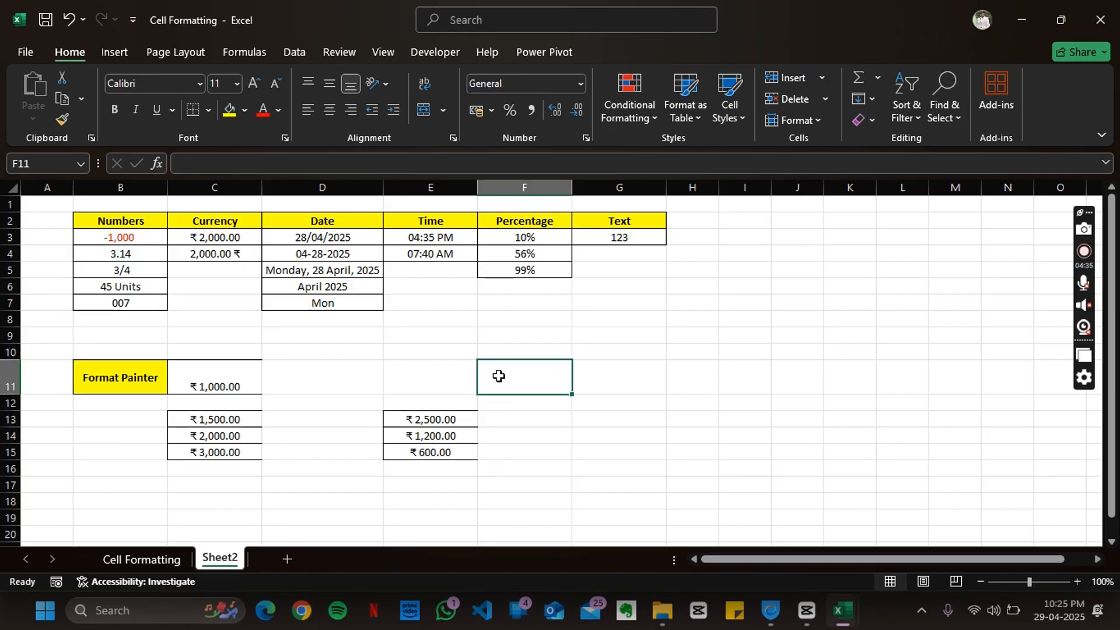